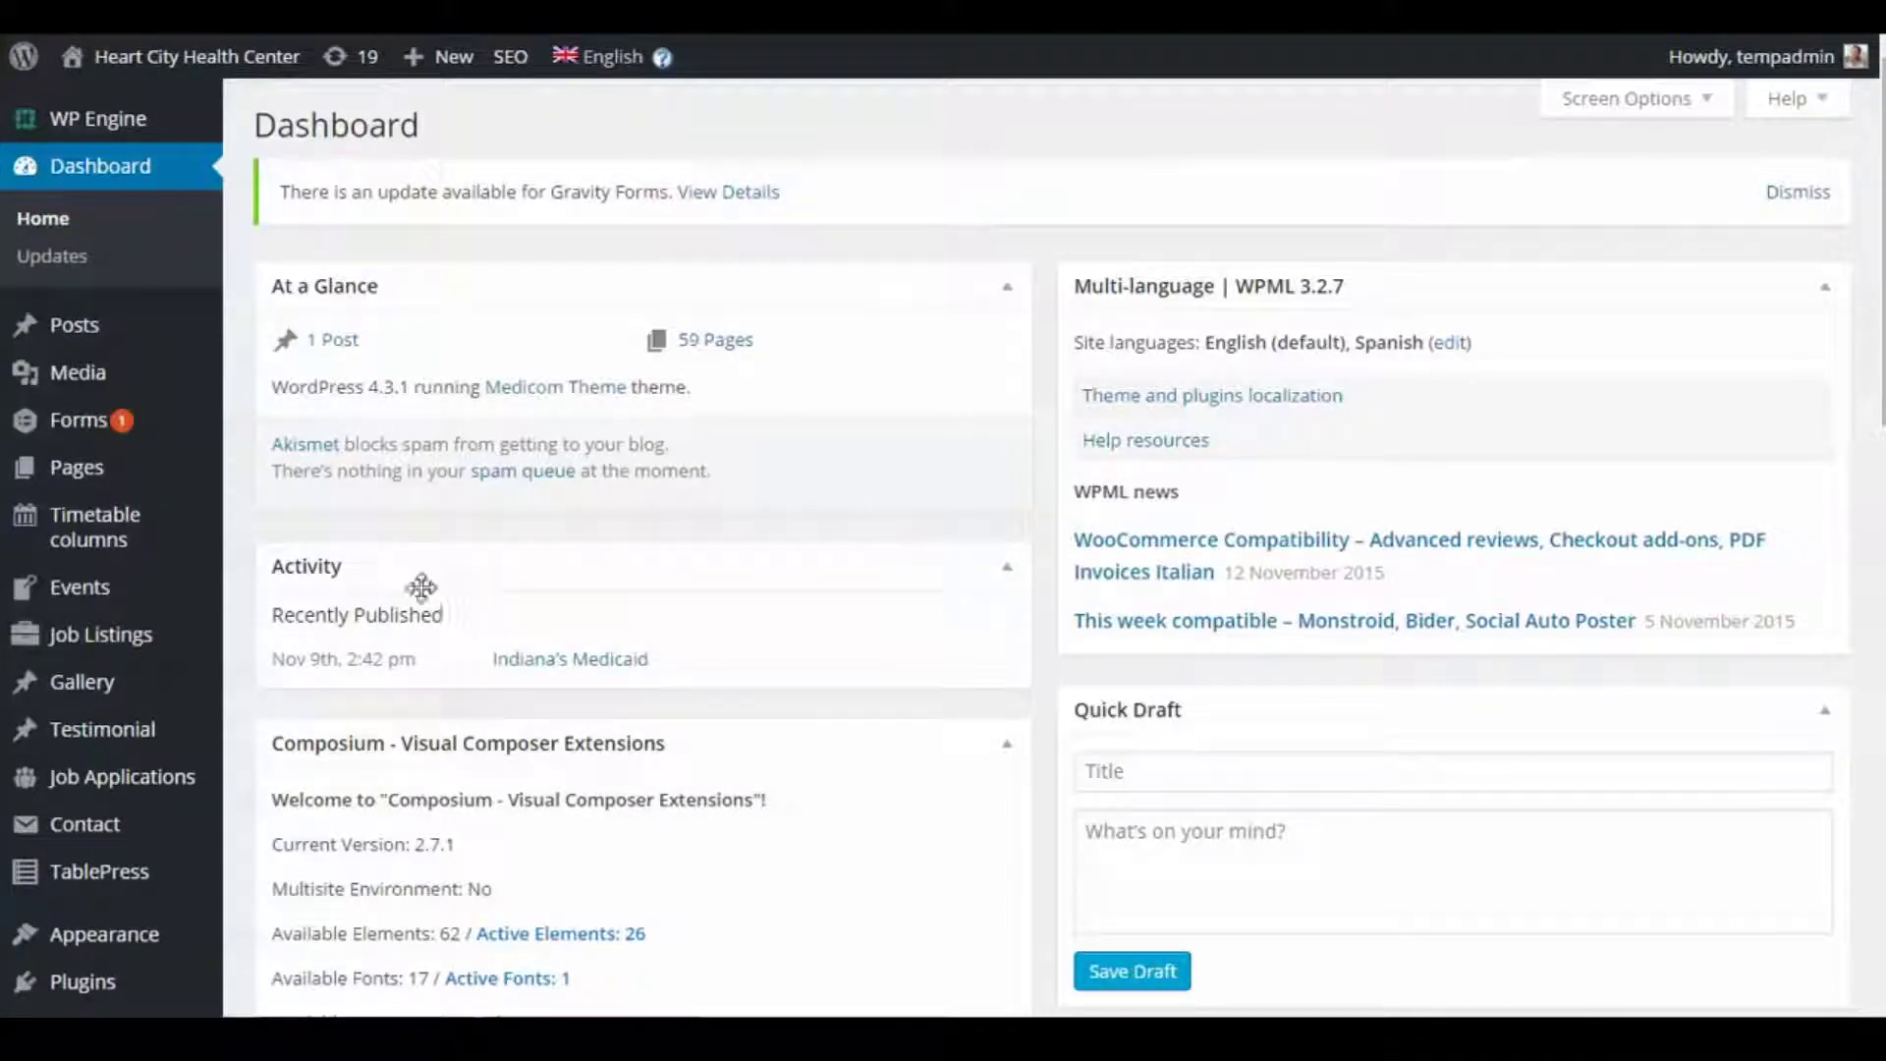
# Open LayerSlider WP's All Sliders list, which shows eight sliders including Homepage Slider 5.
pyautogui.scroll(-8, 249, 511)
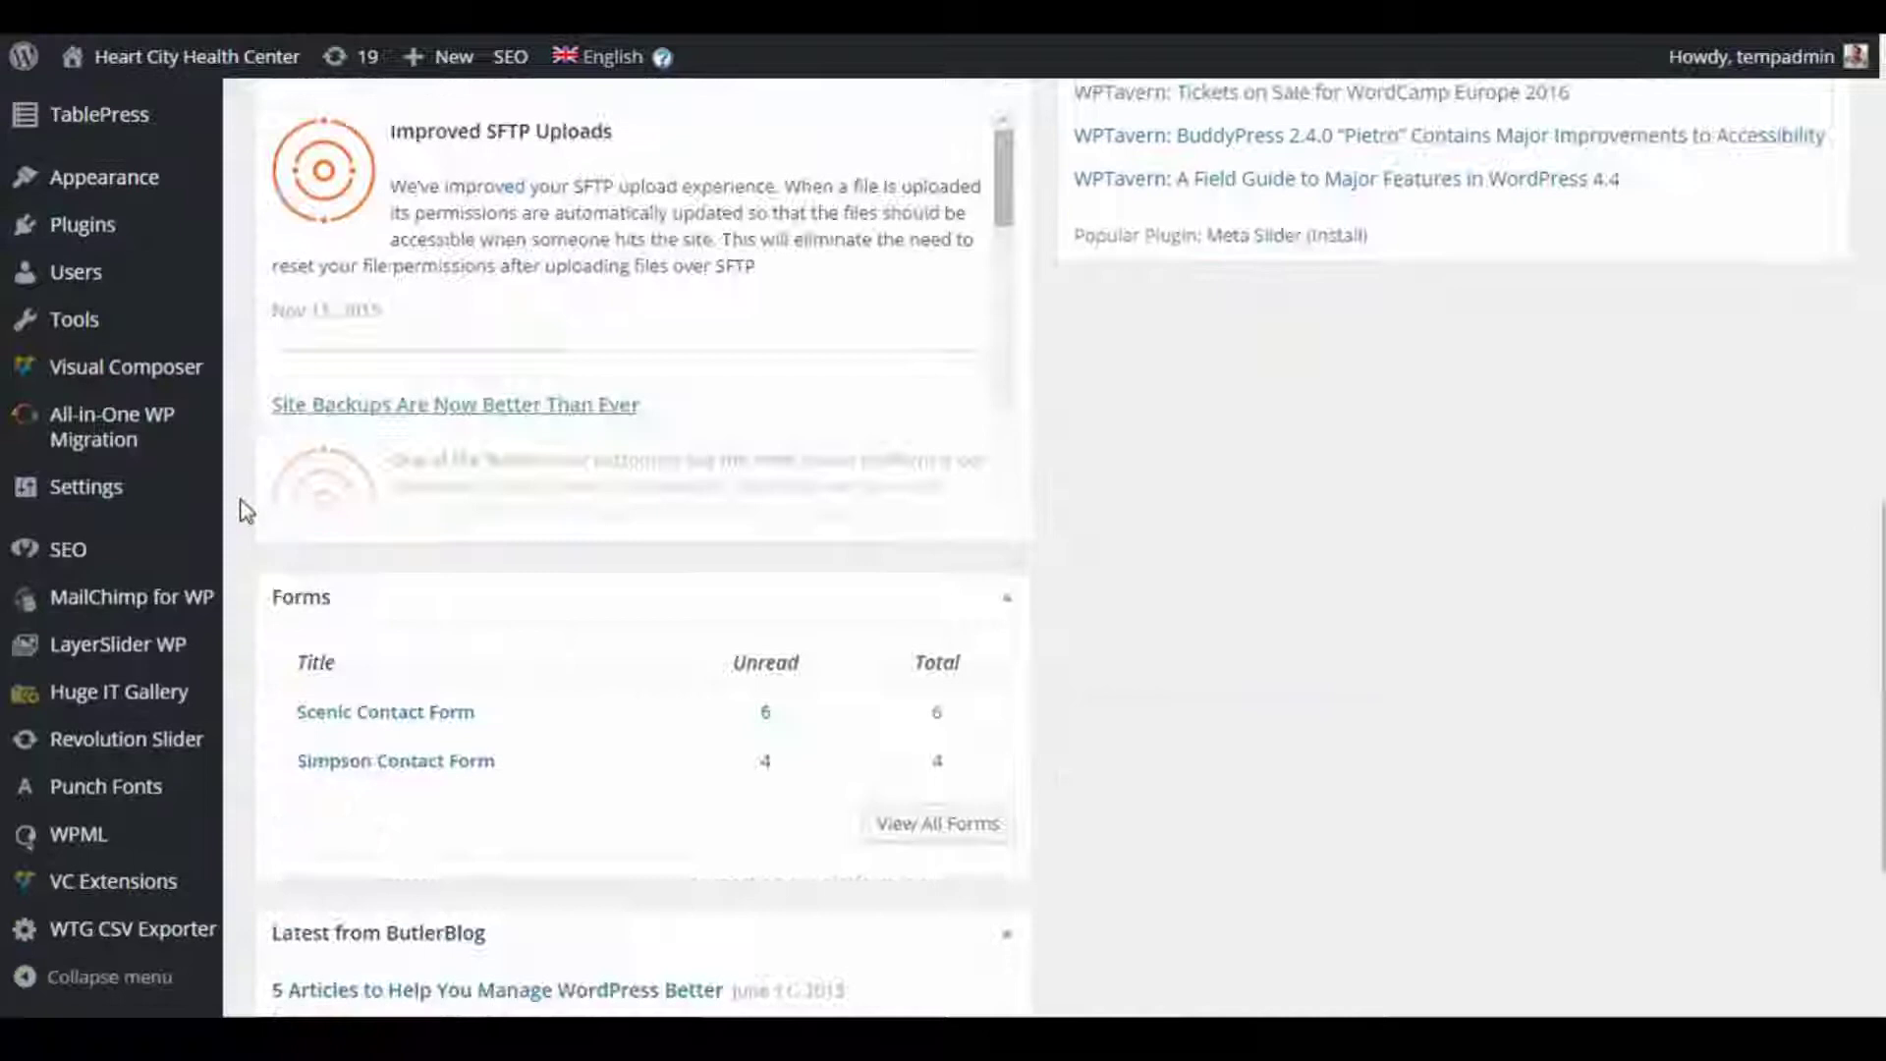
pyautogui.moveTo(147, 651)
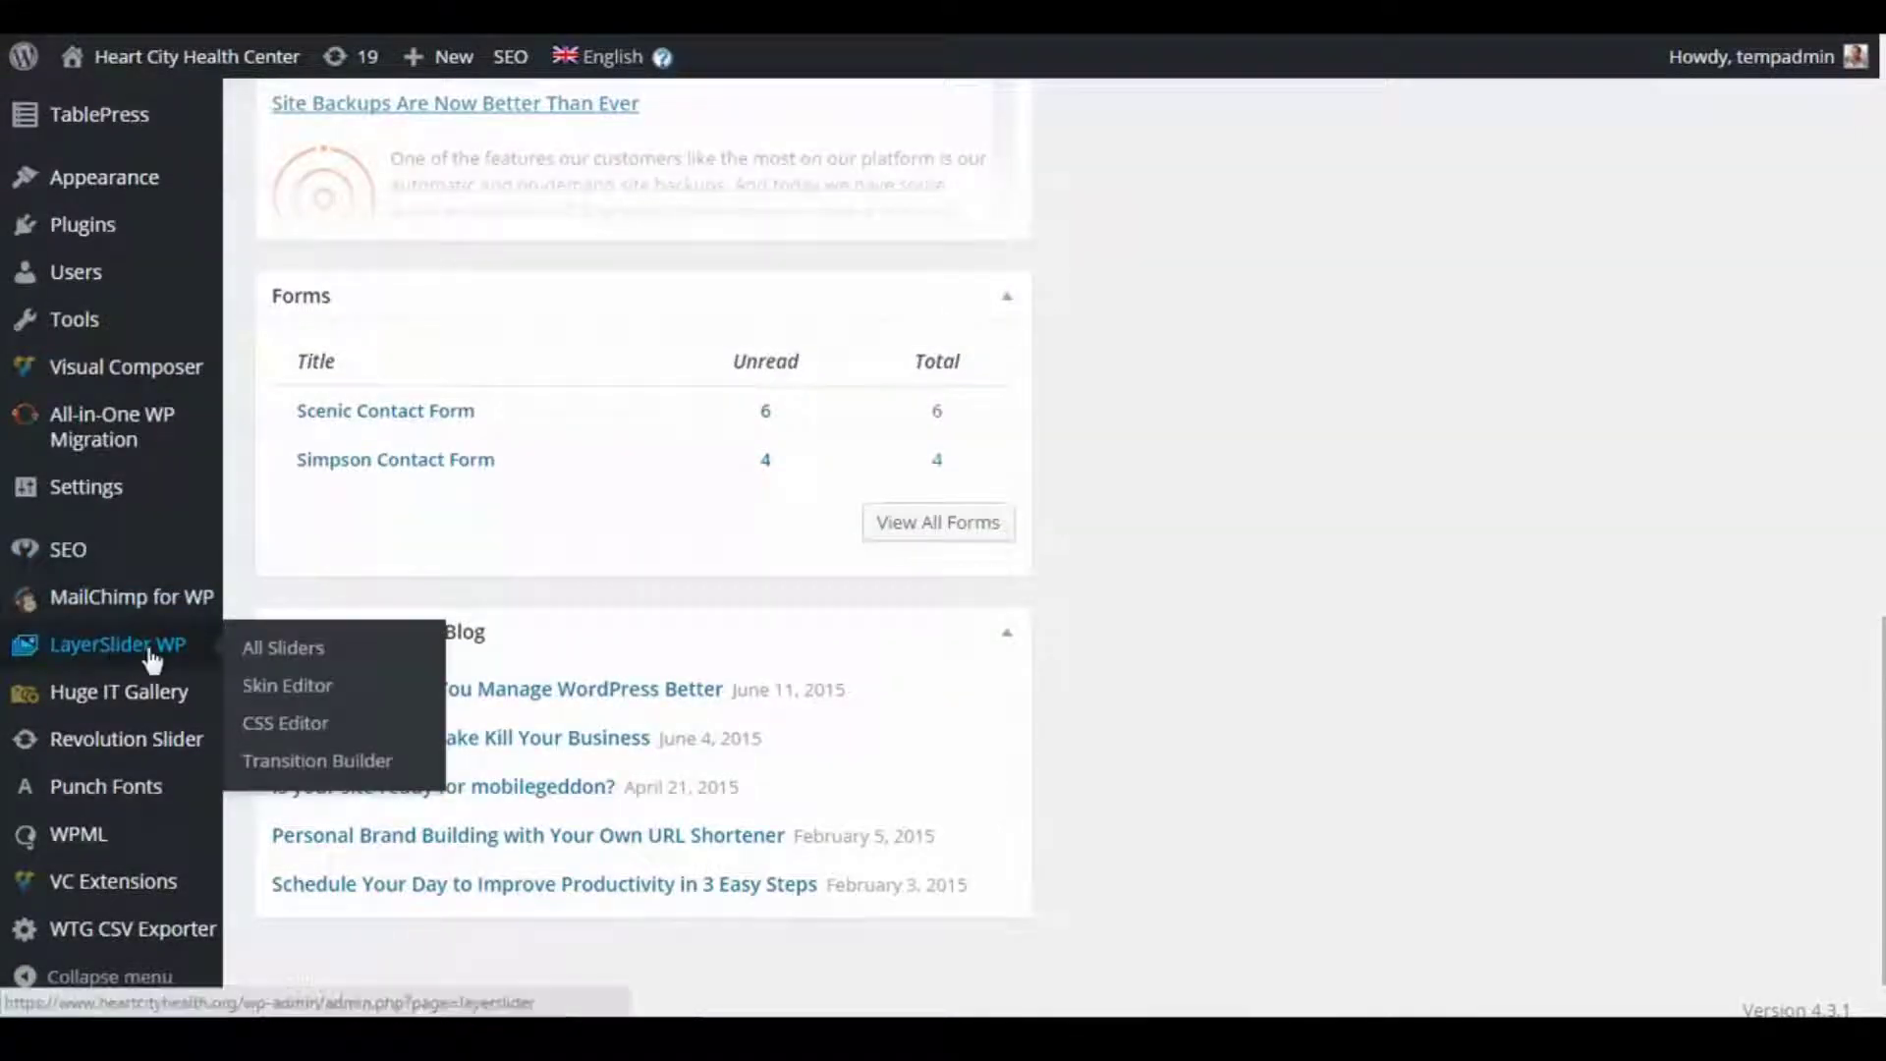
pyautogui.click(129, 645)
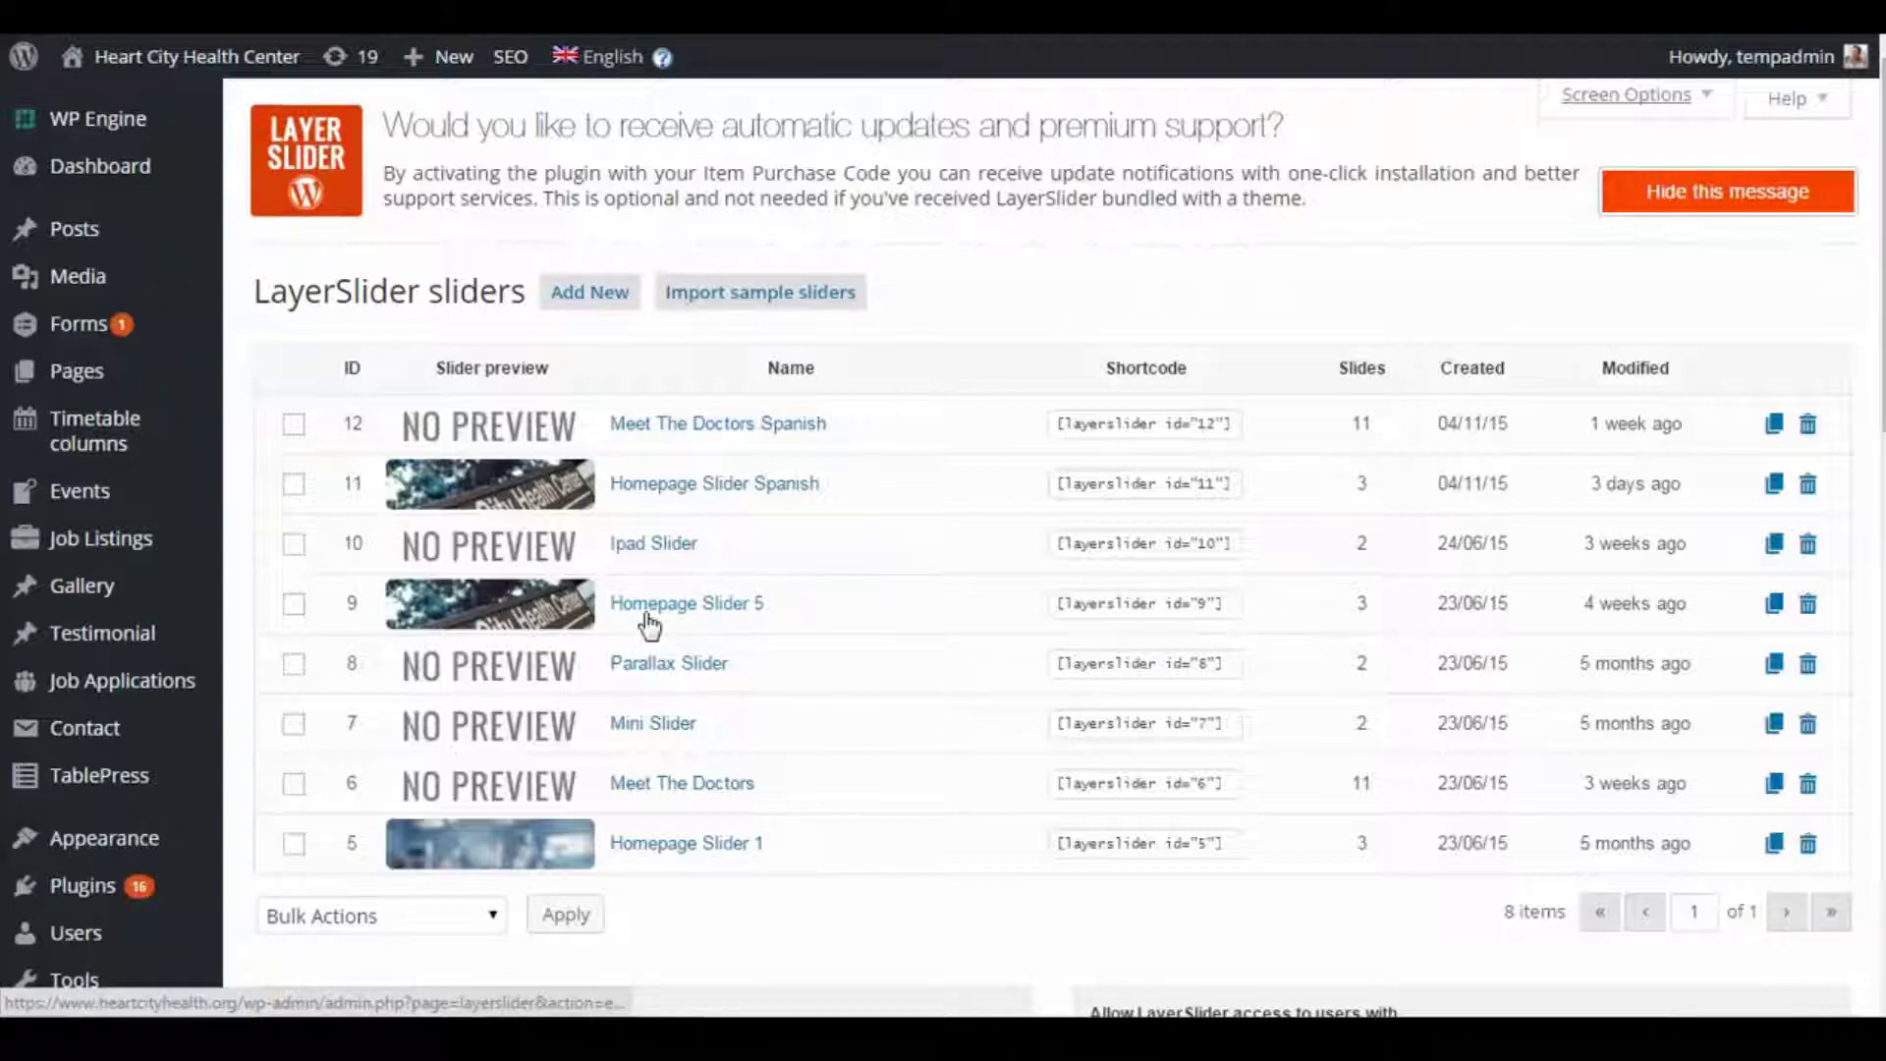
pyautogui.rightClick(79, 375)
# Open the All Pages list in a new browser tab next to the sliders list.
pyautogui.click(115, 395)
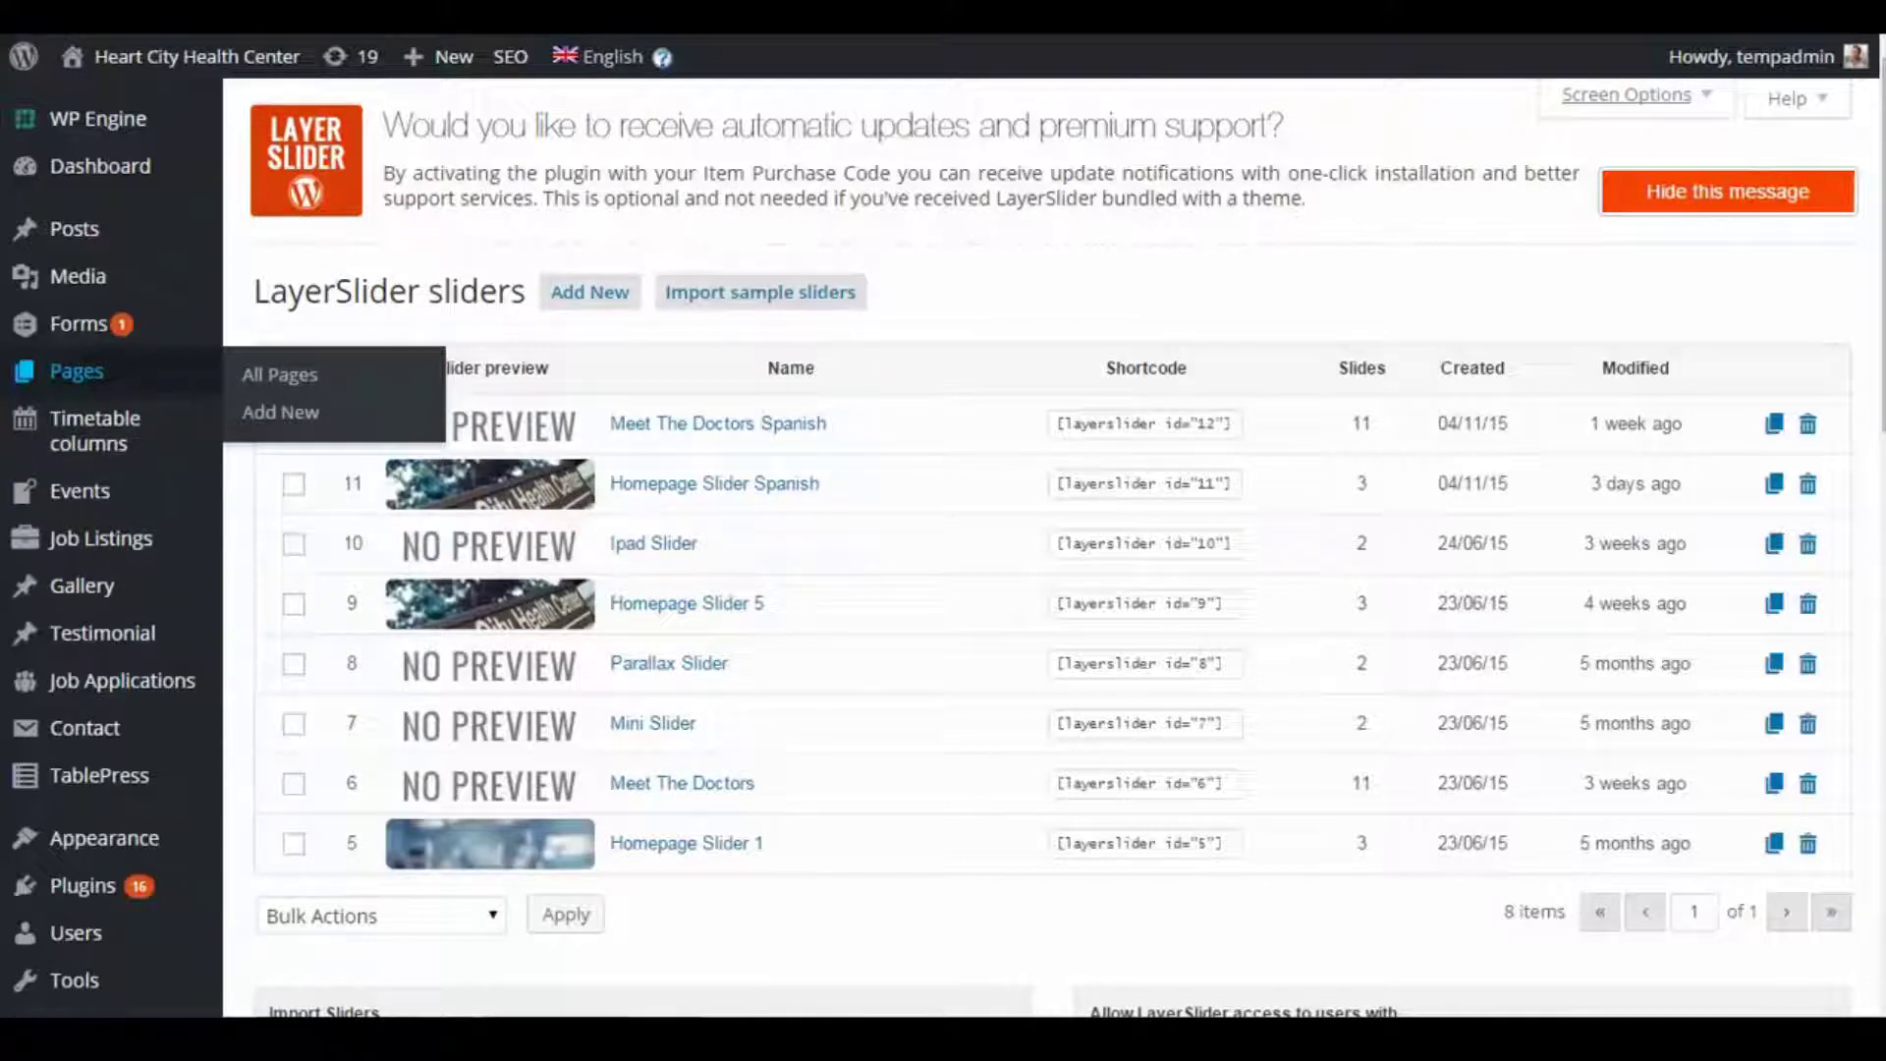
pyautogui.rightClick(263, 376)
pyautogui.click(290, 392)
pyautogui.hotkey('ctrl', 'Tab')
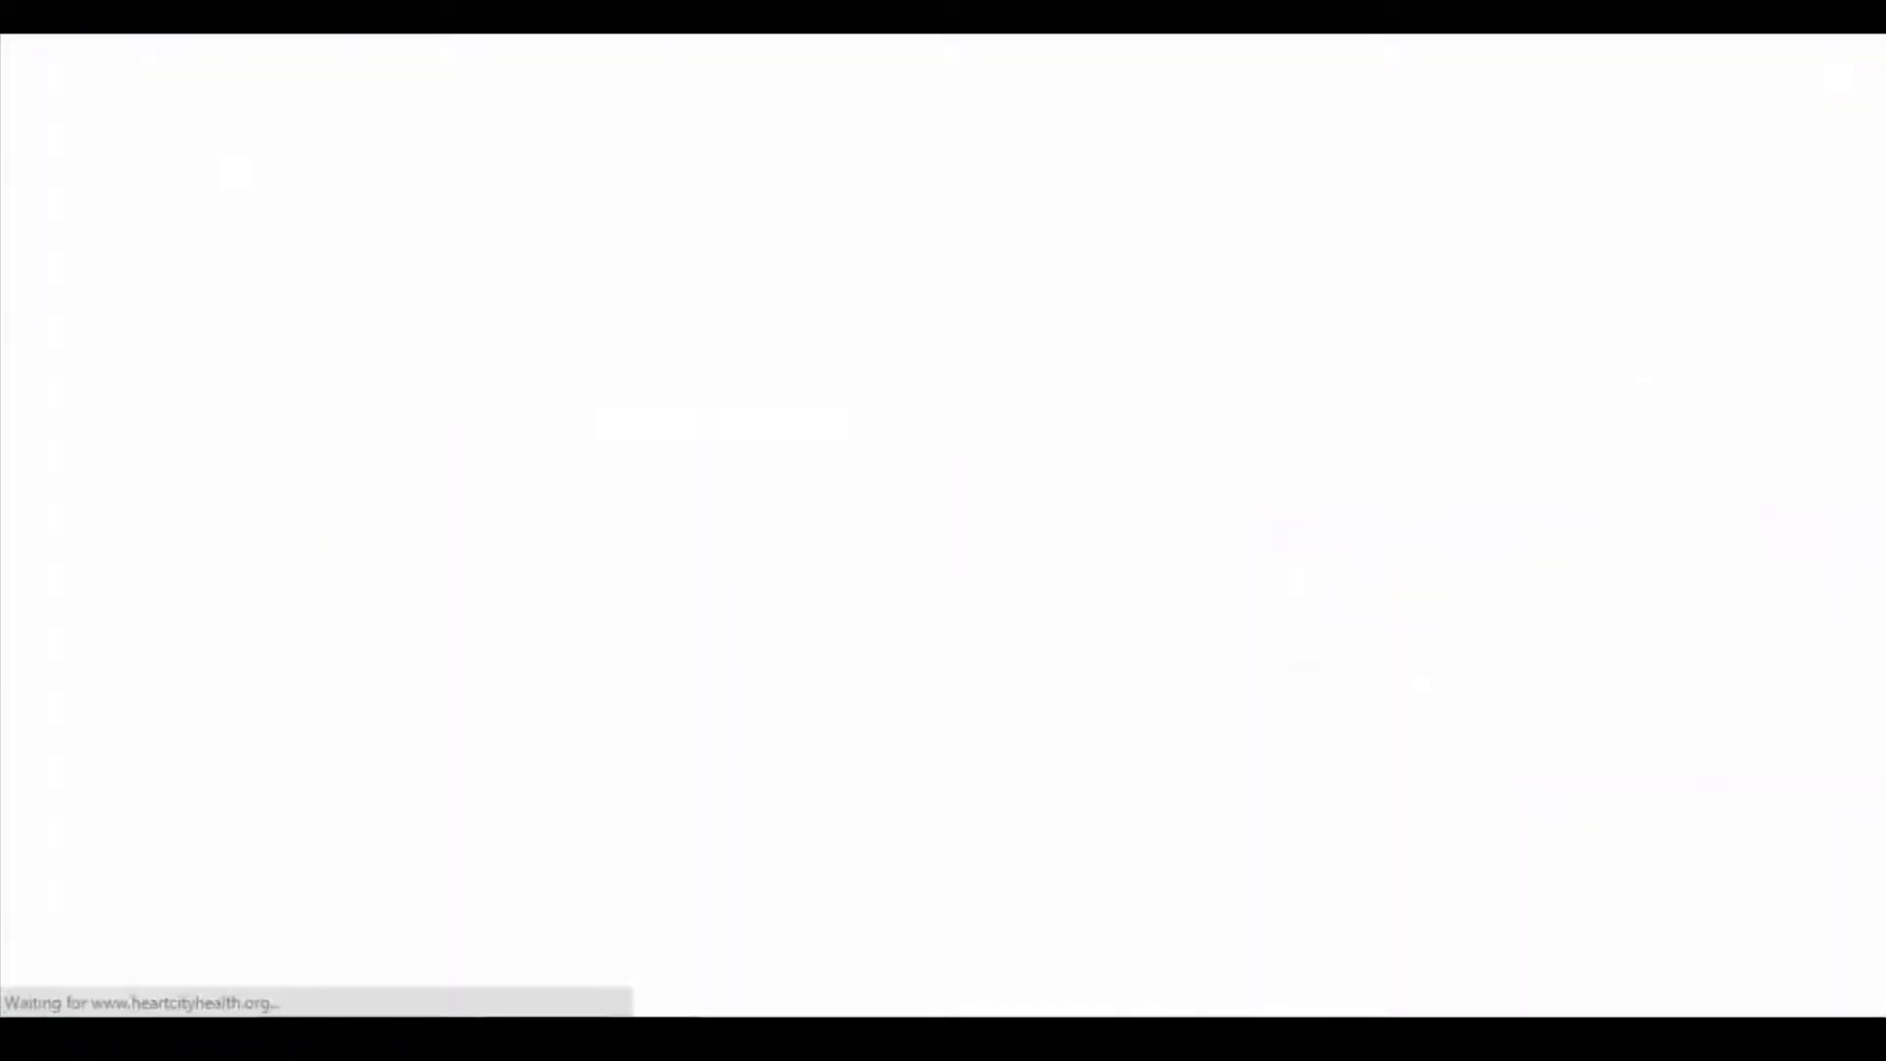
pyautogui.hotkey('ctrl', 'shift', 'Tab')
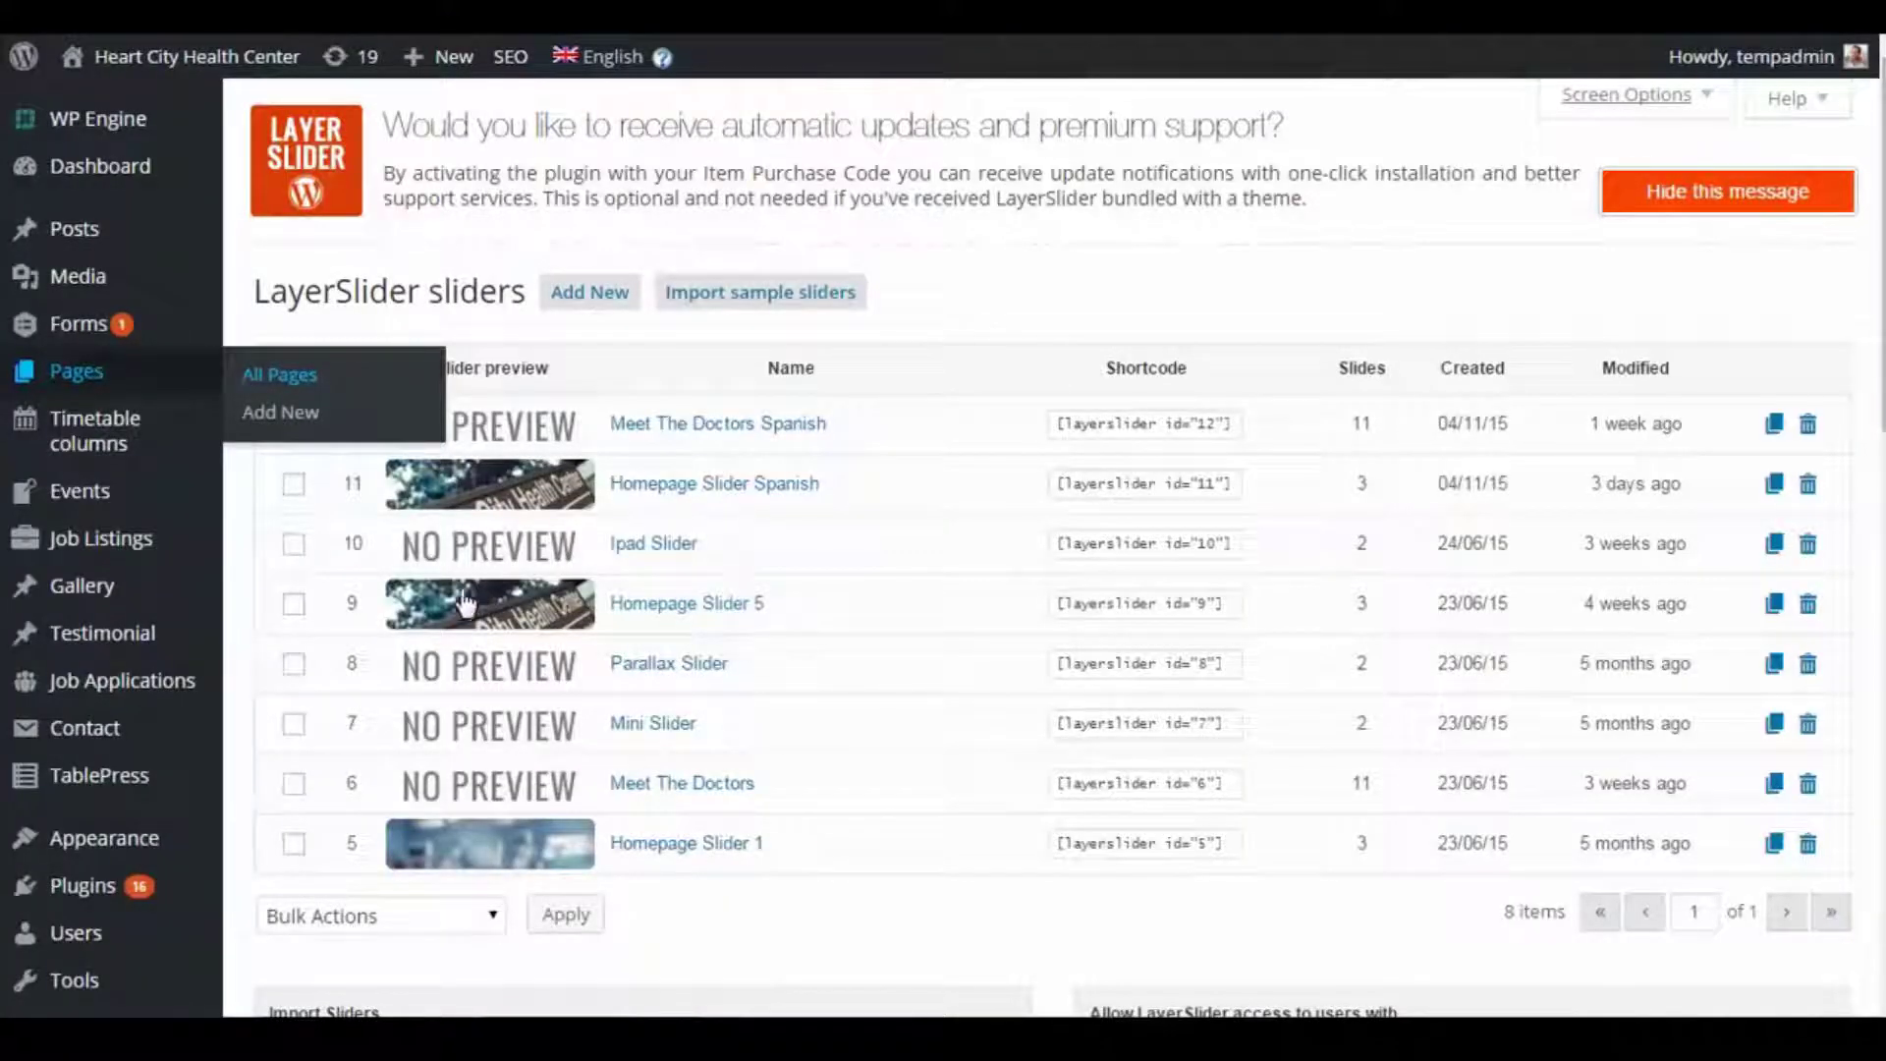
pyautogui.hotkey('ctrl', 'Tab')
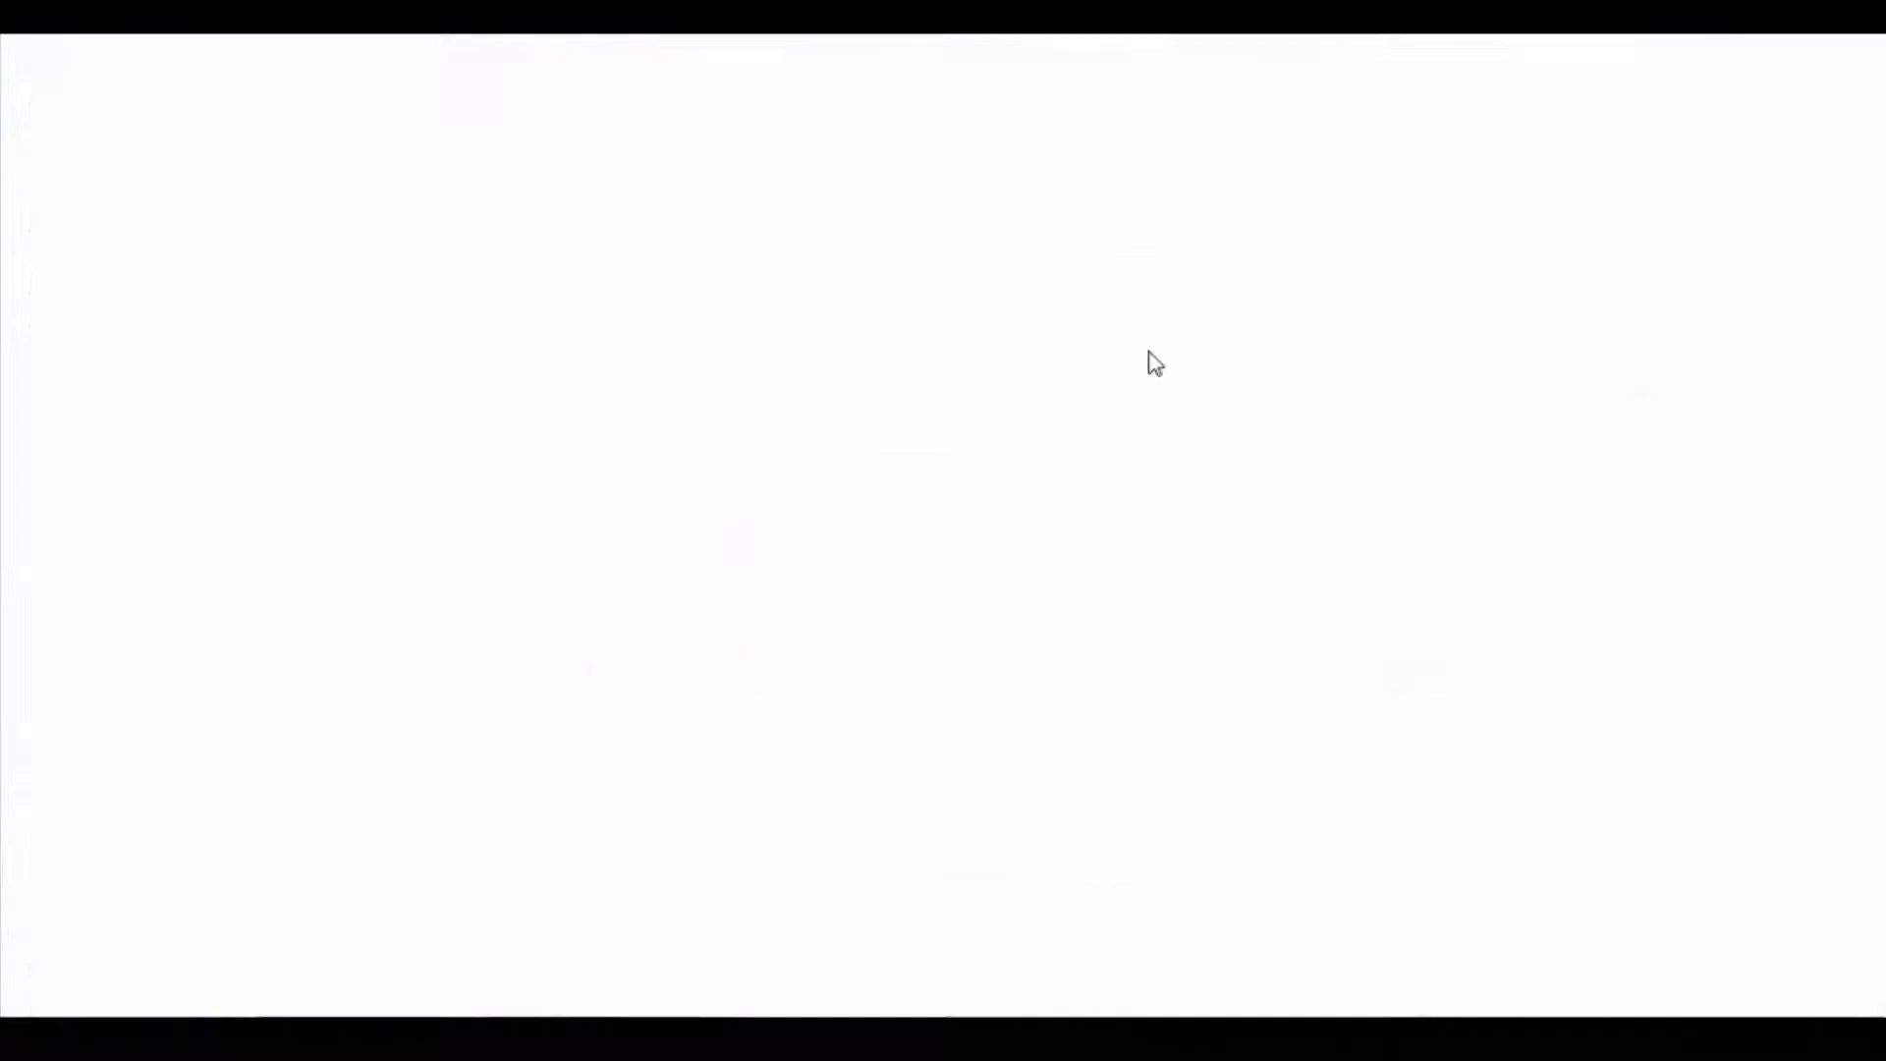
# Find and open the Home - Front Page entry, then open Homepage Slider 5 for editing.
pyautogui.scroll(-5, 742, 671)
pyautogui.scroll(-15, 744, 669)
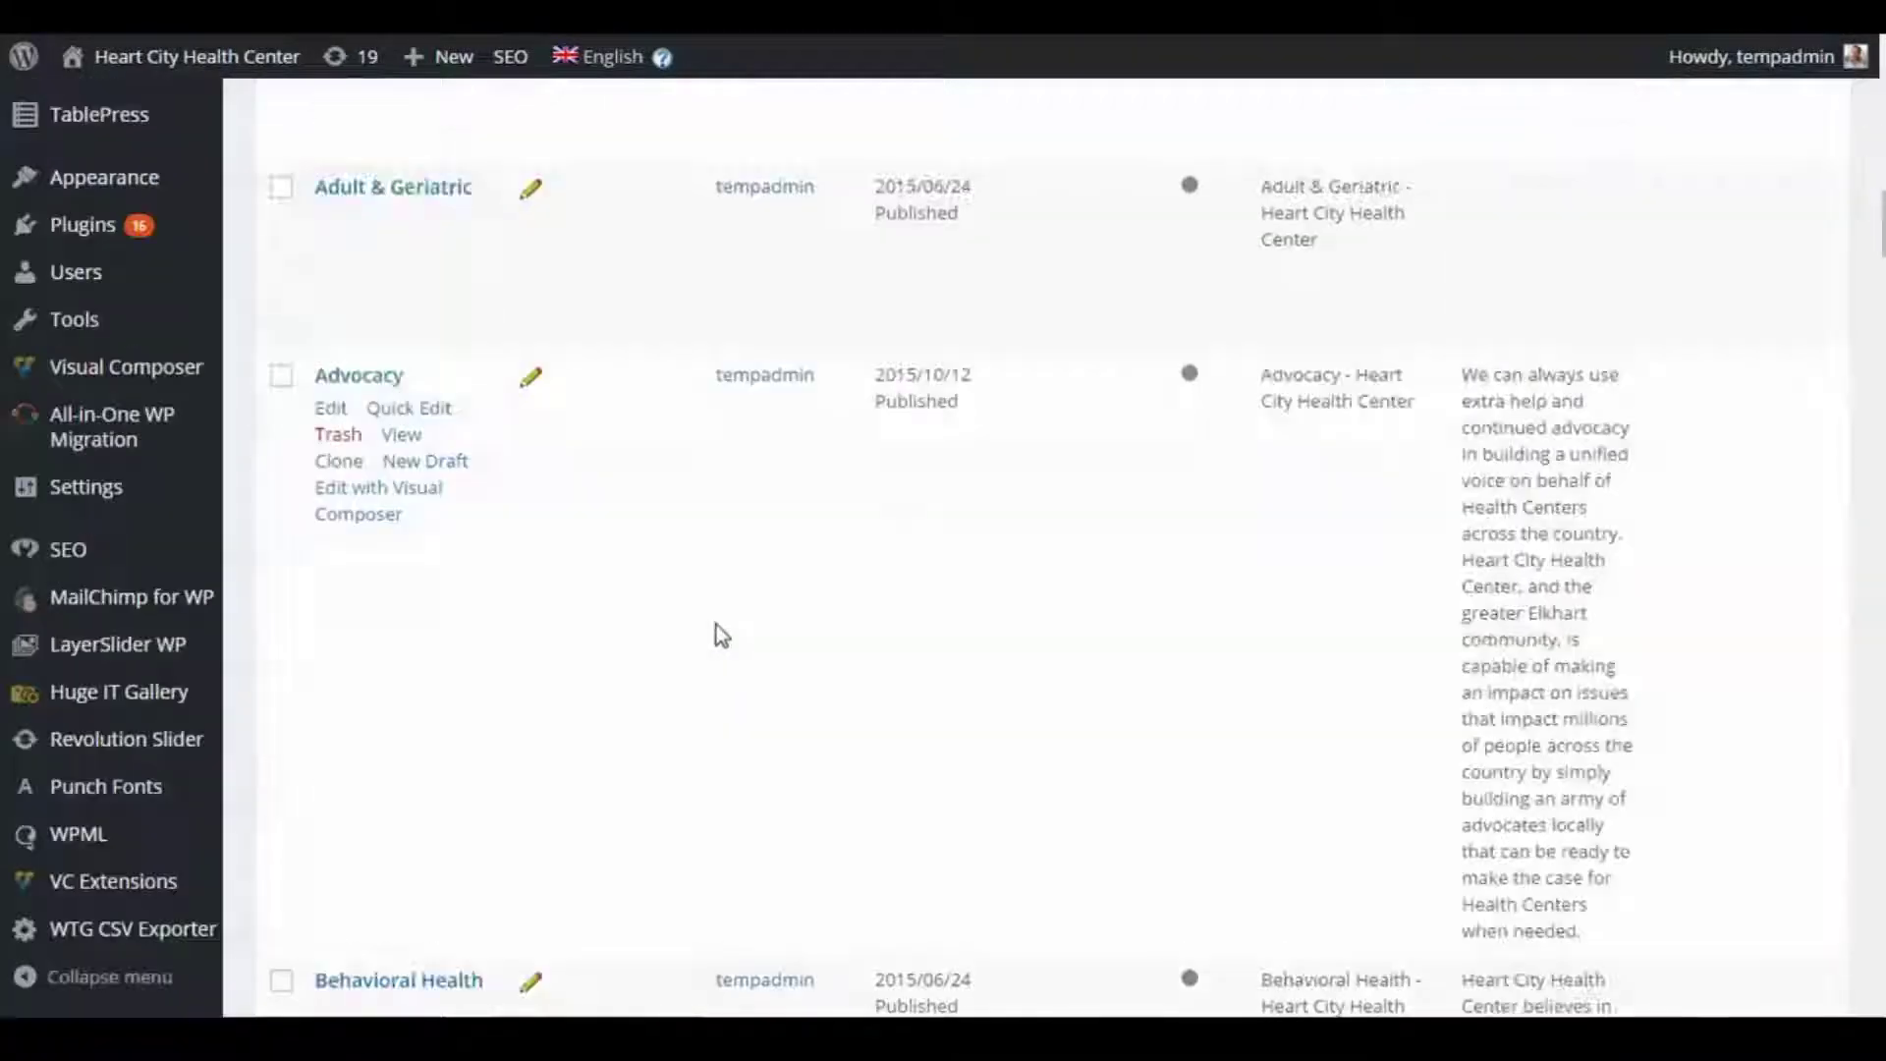
pyautogui.scroll(-10, 694, 619)
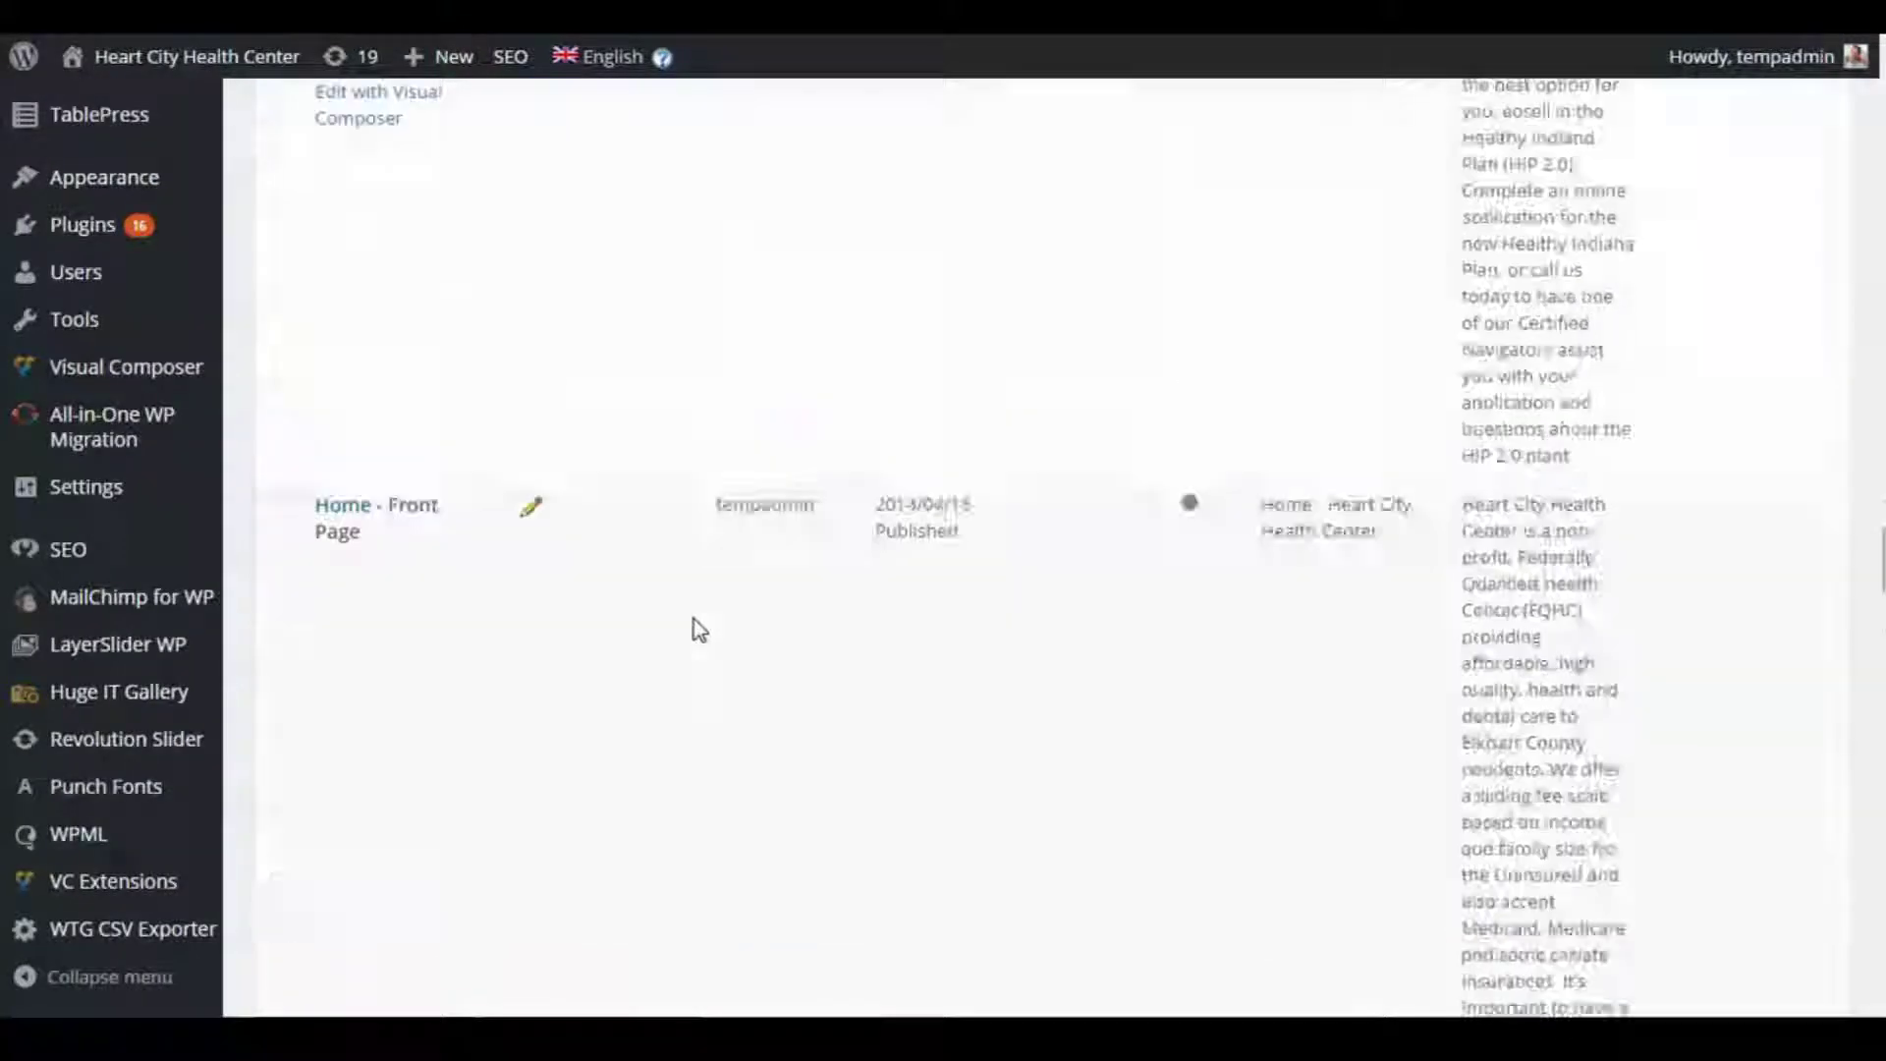
pyautogui.scroll(3, 691, 617)
pyautogui.click(334, 586)
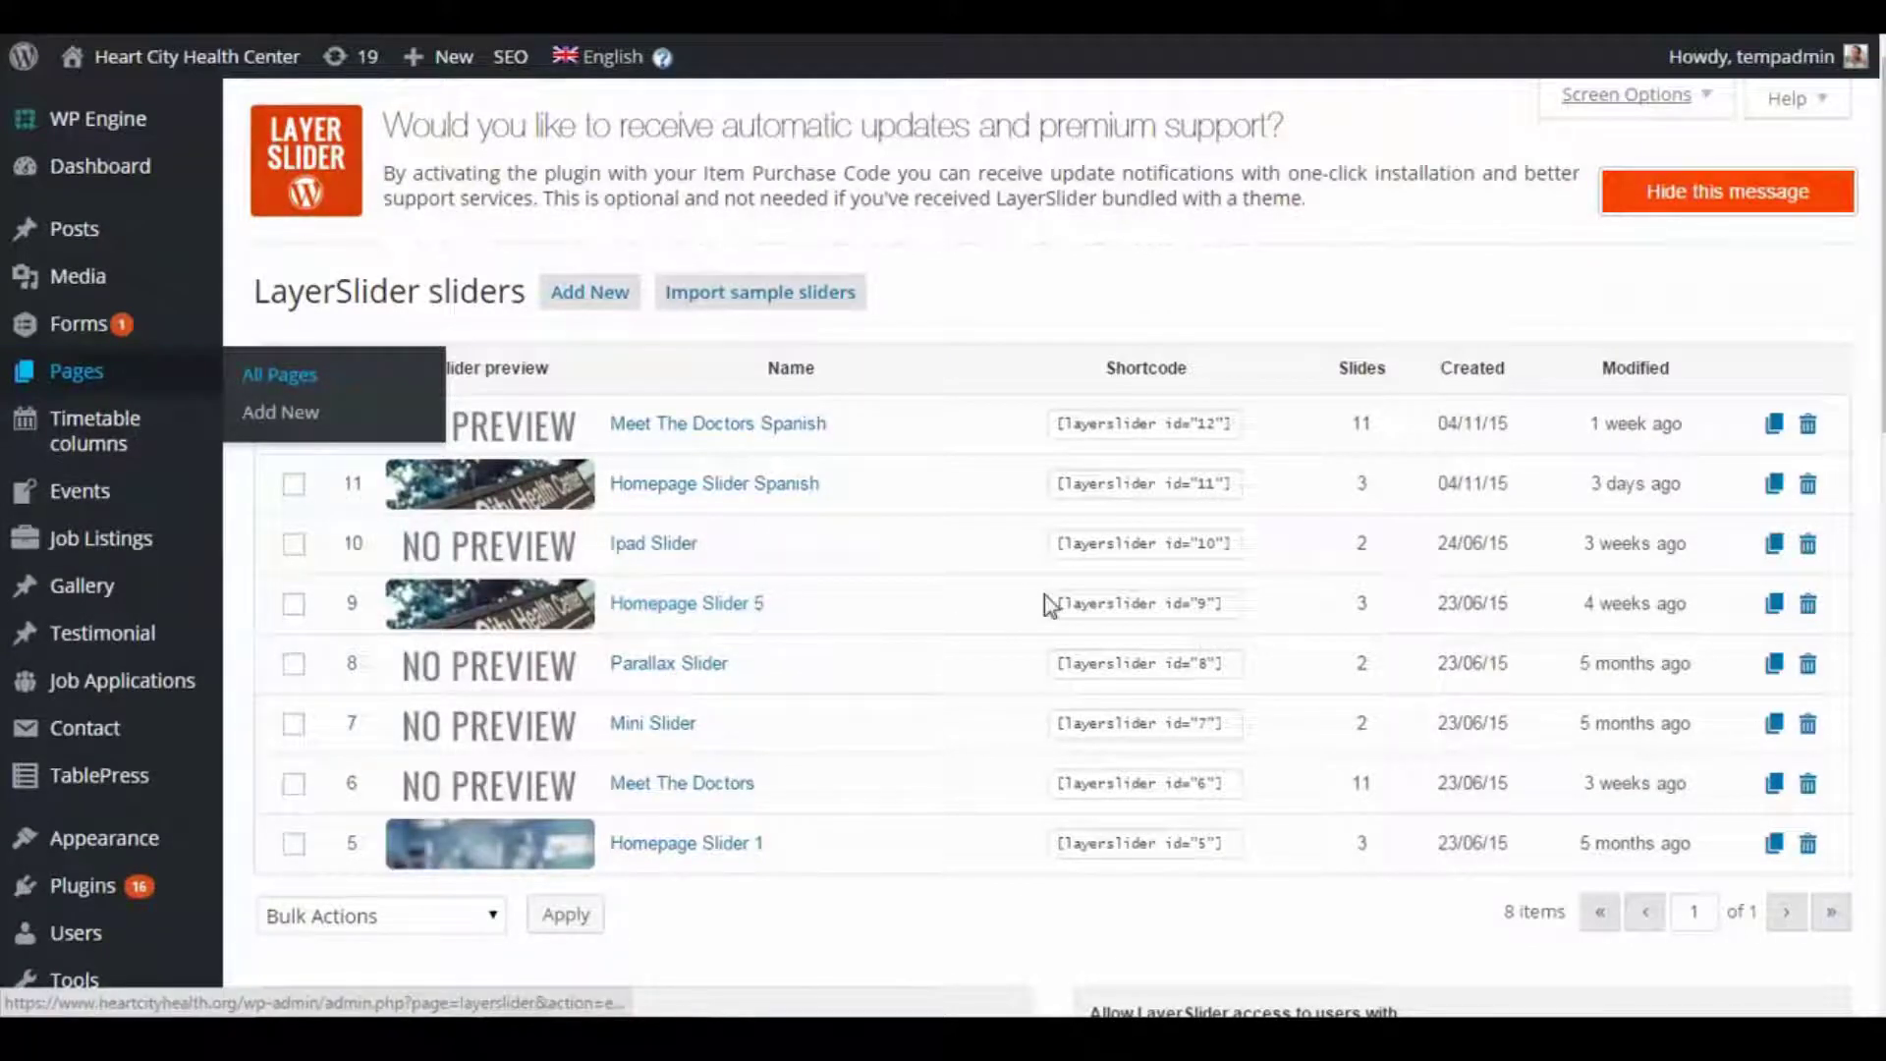
pyautogui.click(681, 616)
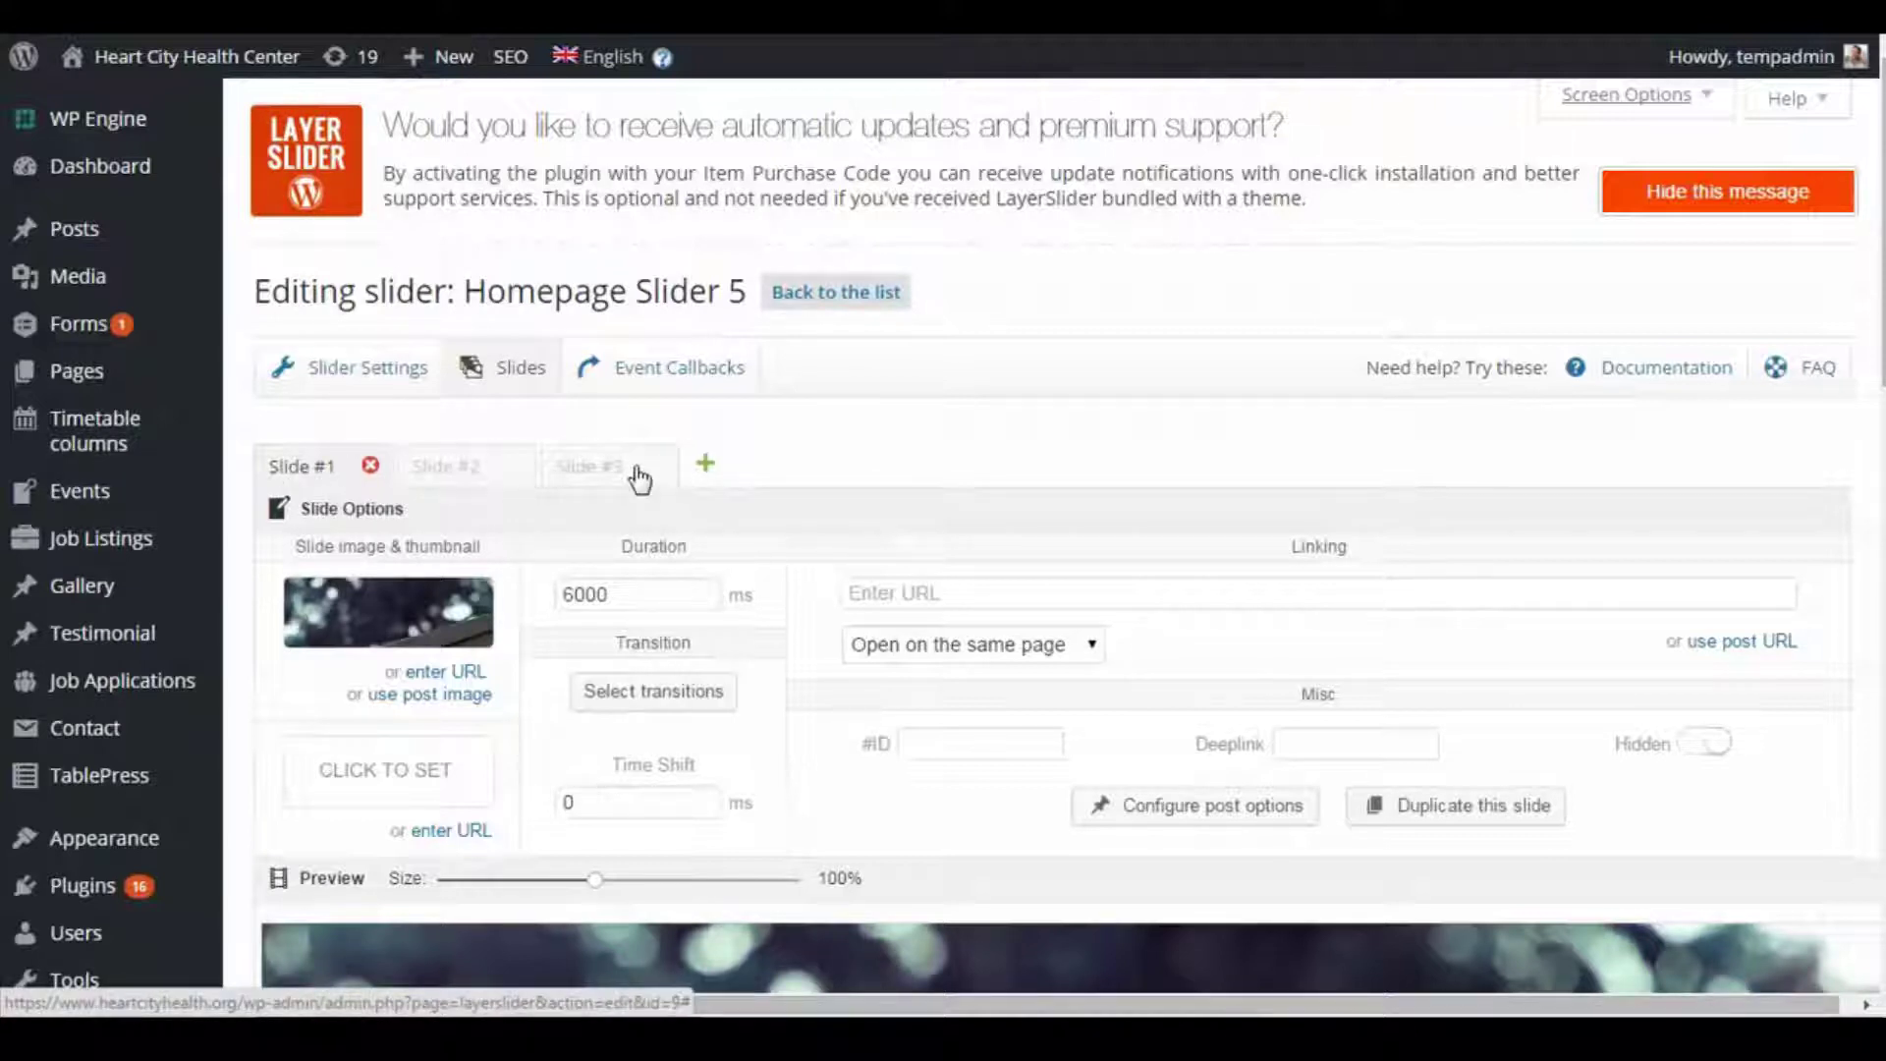
# Review Slide #2, scrolling through its image preview and layers.
pyautogui.scroll(-3, 862, 423)
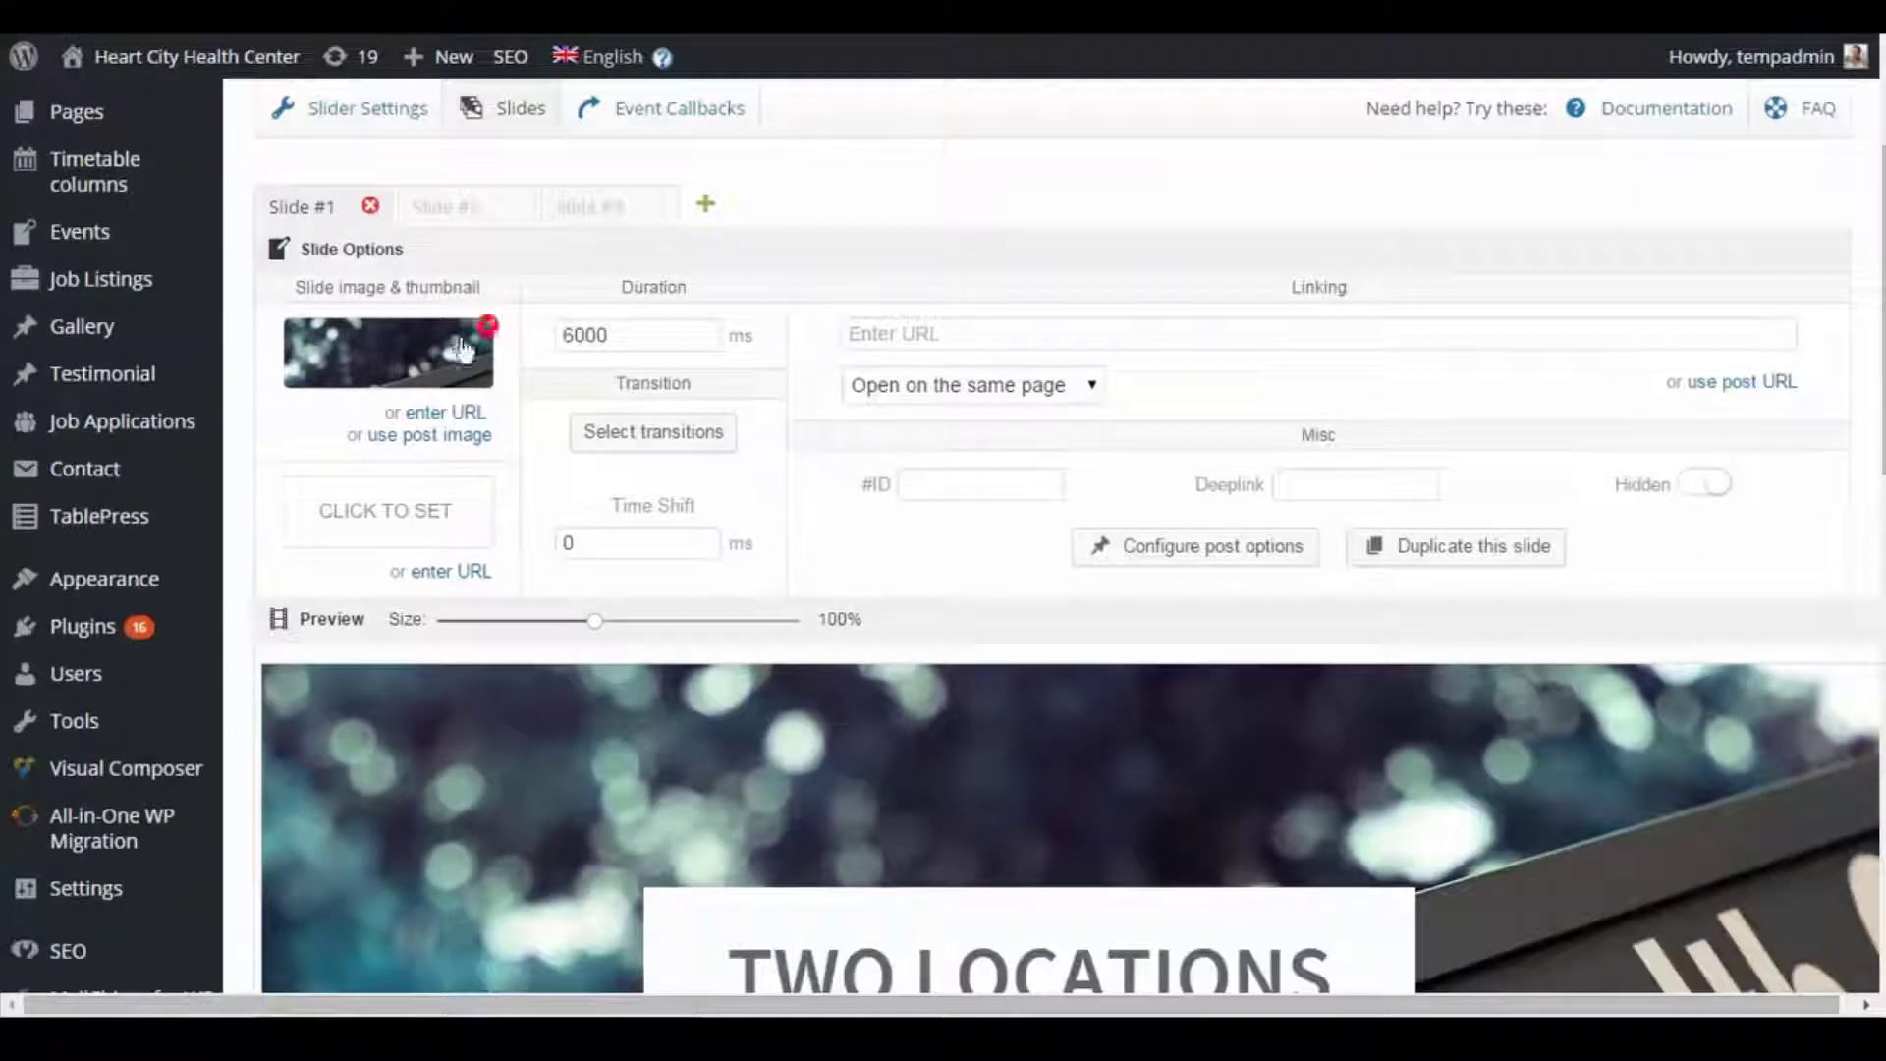
pyautogui.click(447, 211)
pyautogui.scroll(-5, 1277, 520)
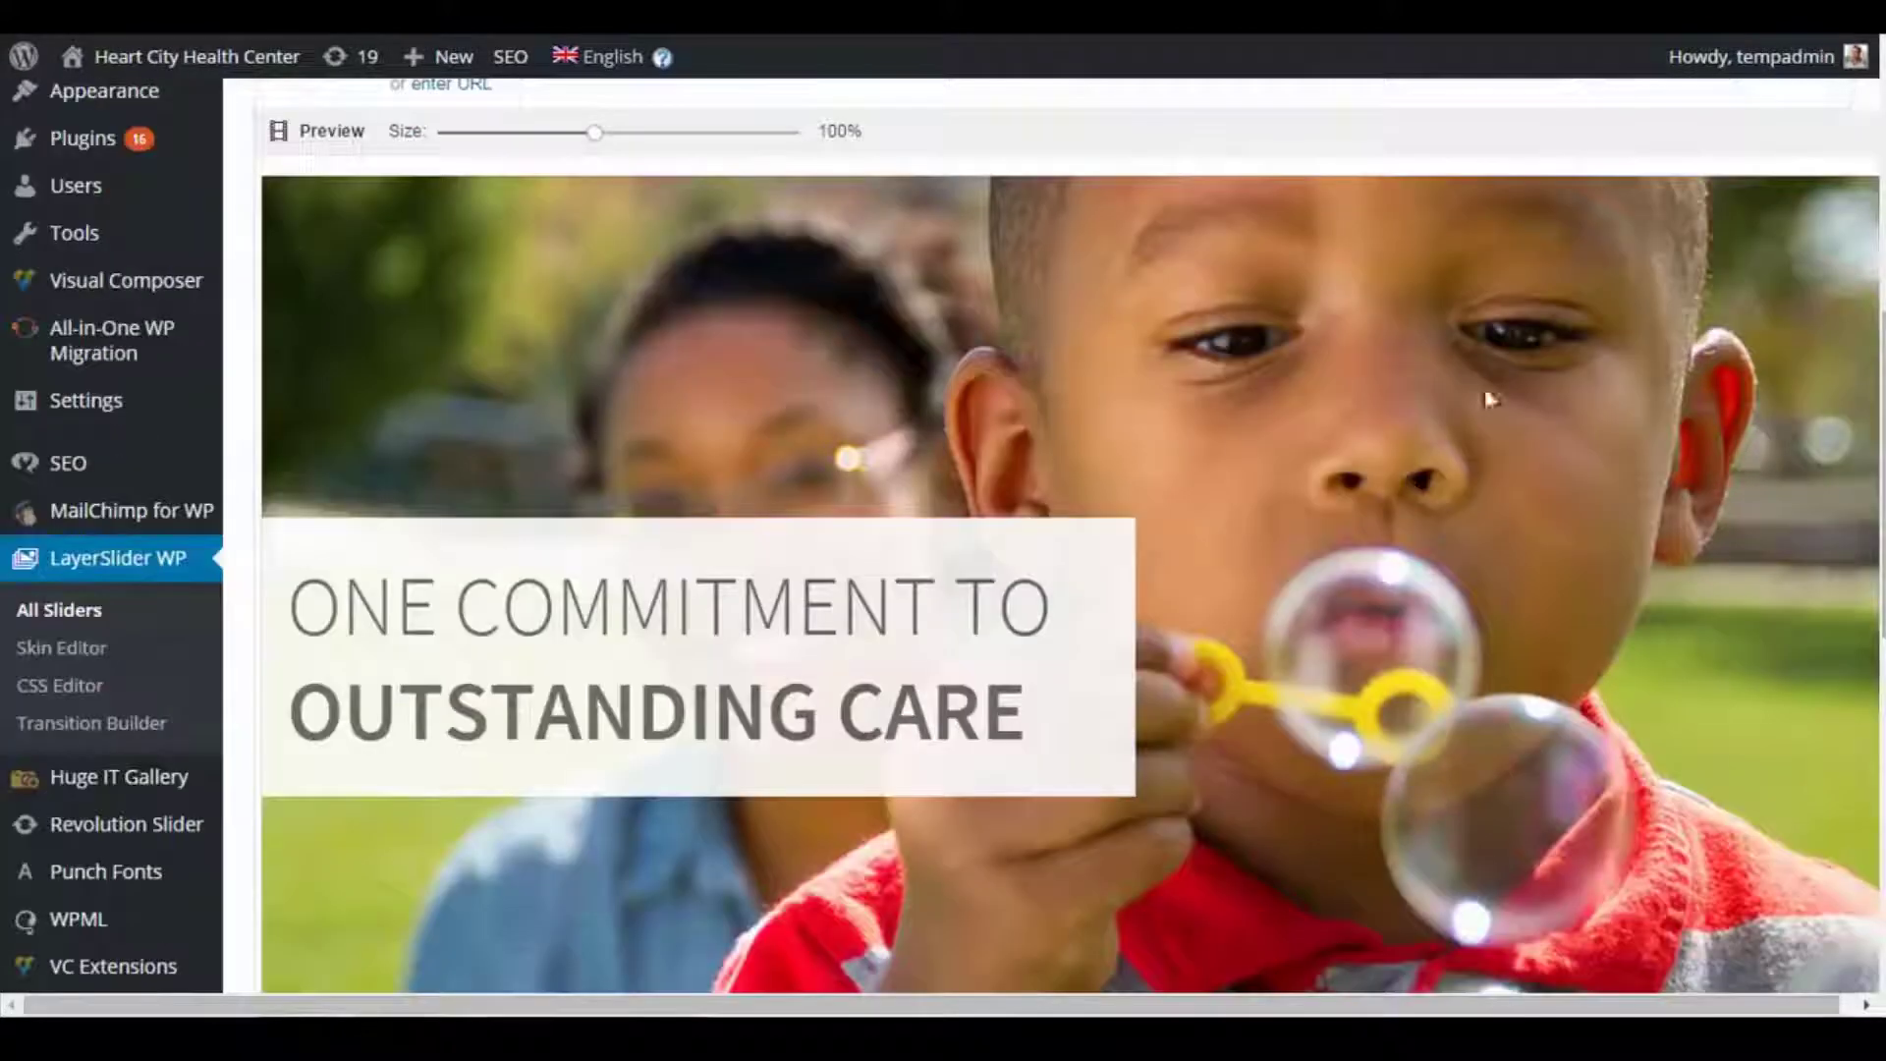
pyautogui.scroll(-4, 1110, 326)
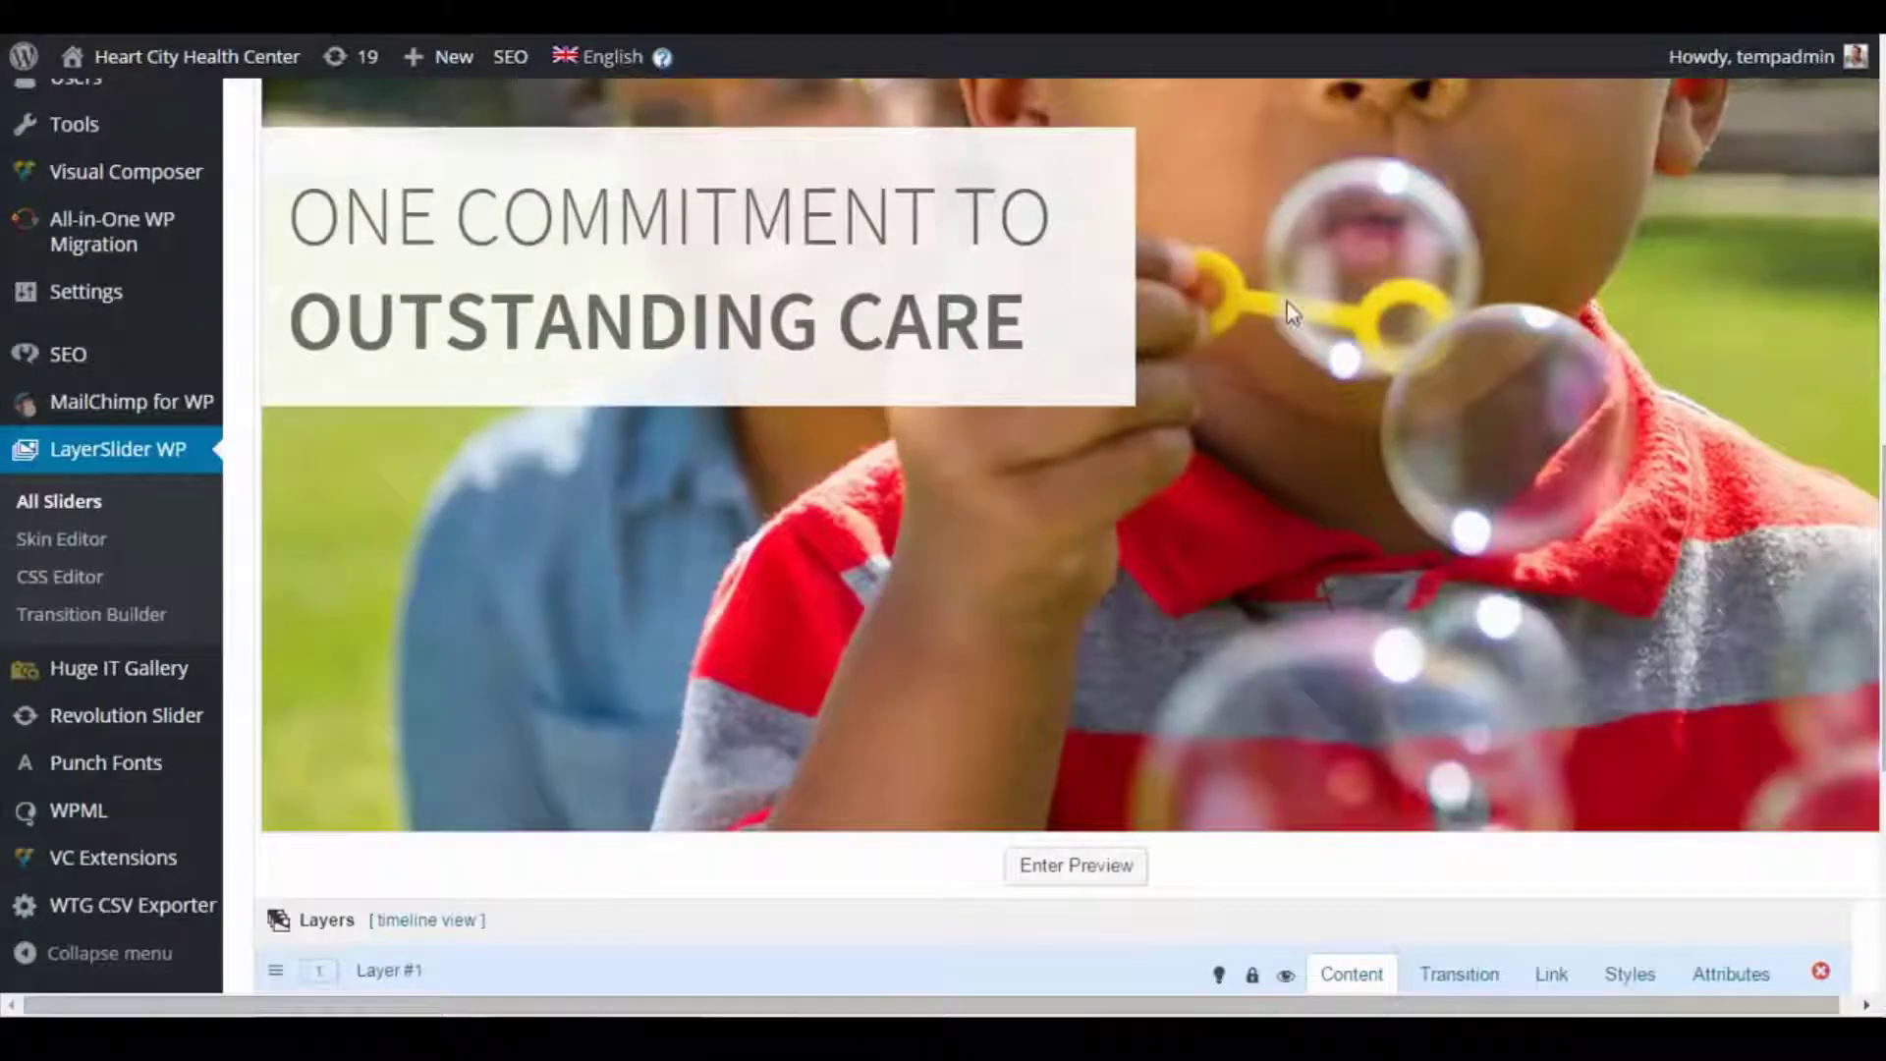
pyautogui.scroll(4, 1287, 302)
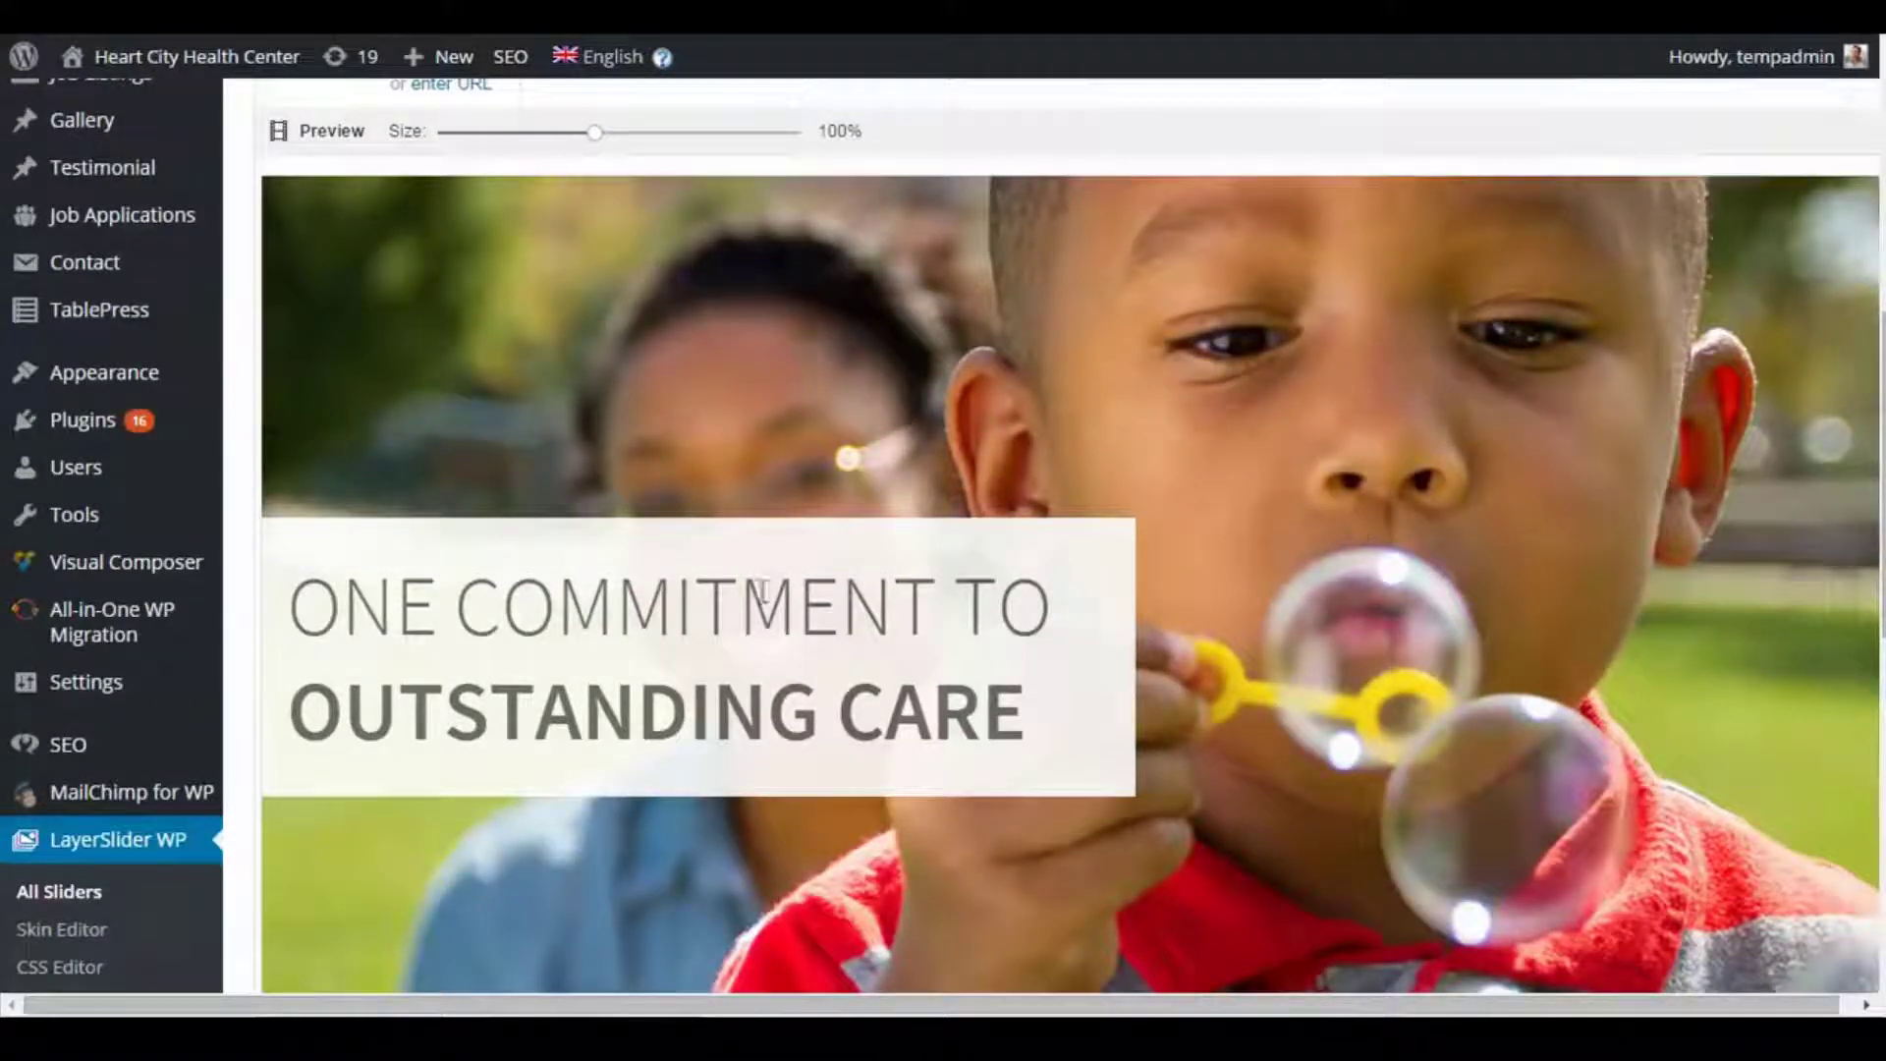
pyautogui.scroll(8, 656, 577)
# Review Slide #3, the Elkhart County slide, and its layers.
pyautogui.click(562, 464)
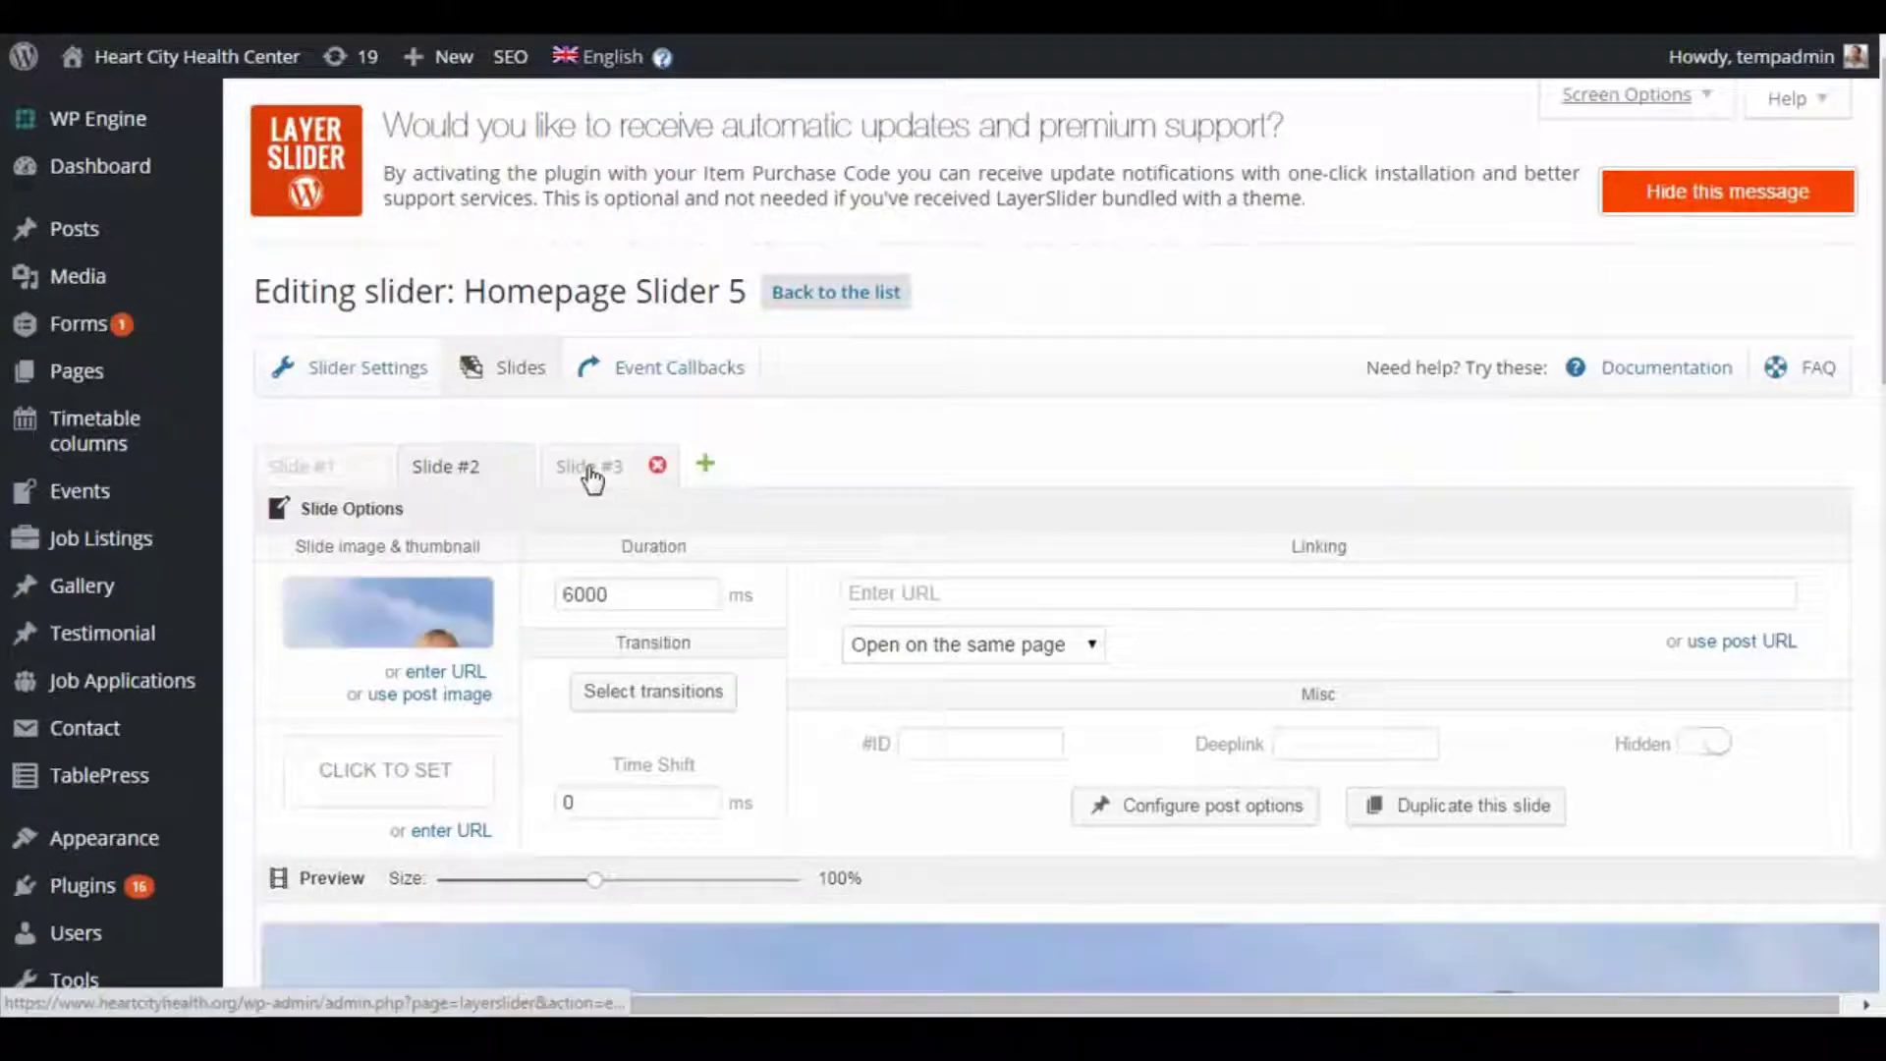
pyautogui.scroll(-9, 1325, 731)
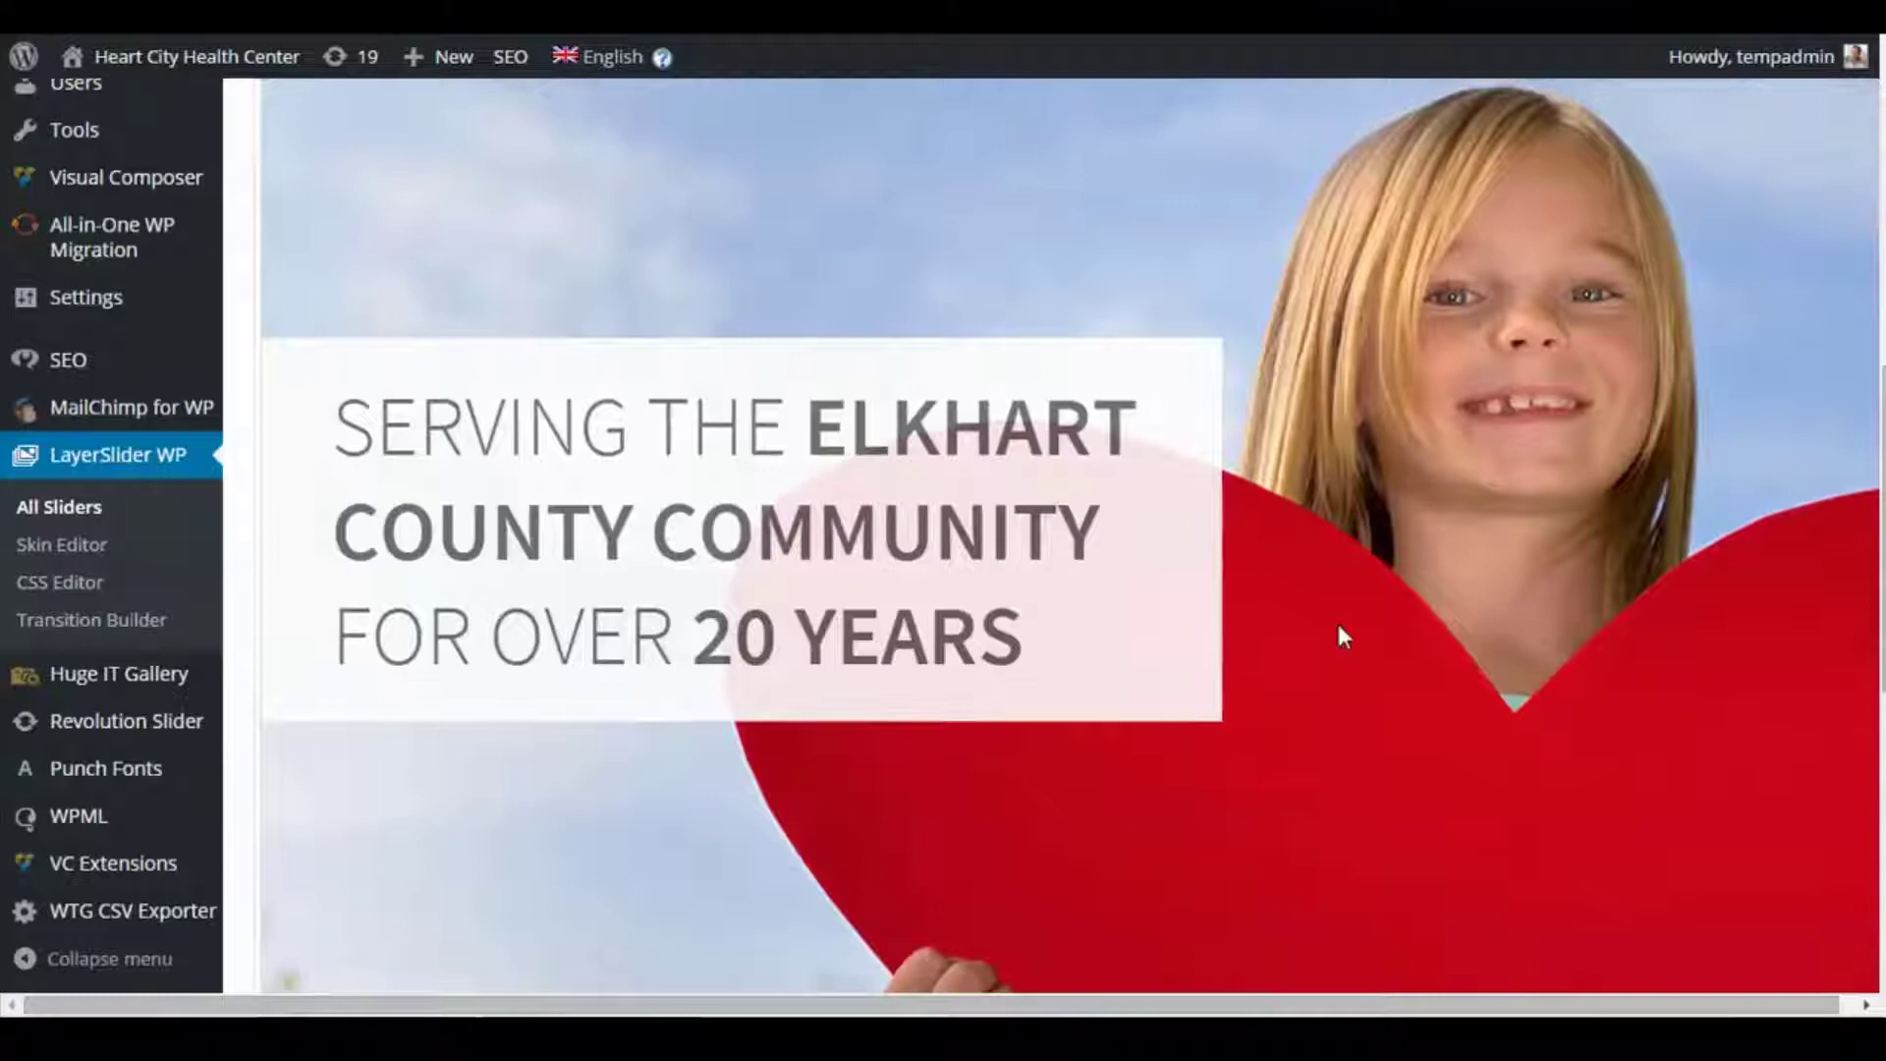
pyautogui.scroll(4, 1338, 623)
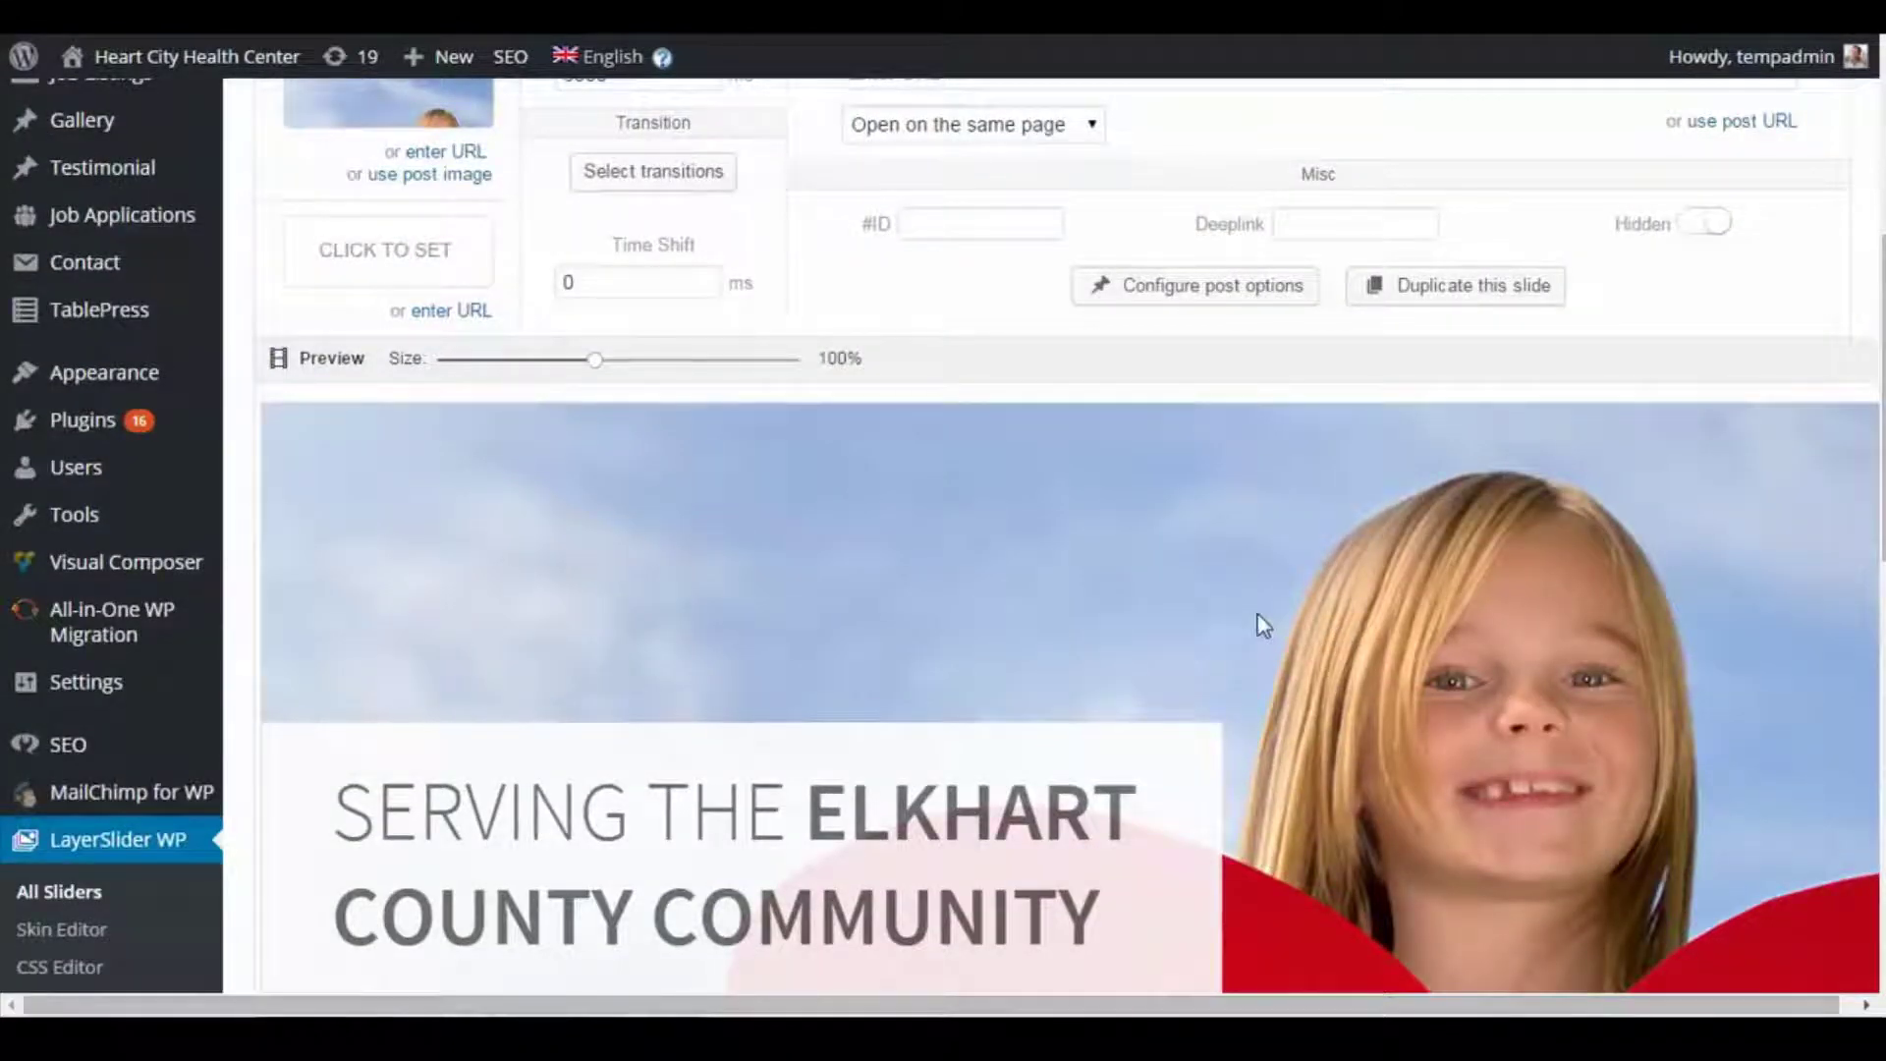
pyautogui.scroll(5, 1264, 625)
# Return to Slide #1 and scroll through its TWO LOCATIONS heading and two logo layers.
pyautogui.click(321, 434)
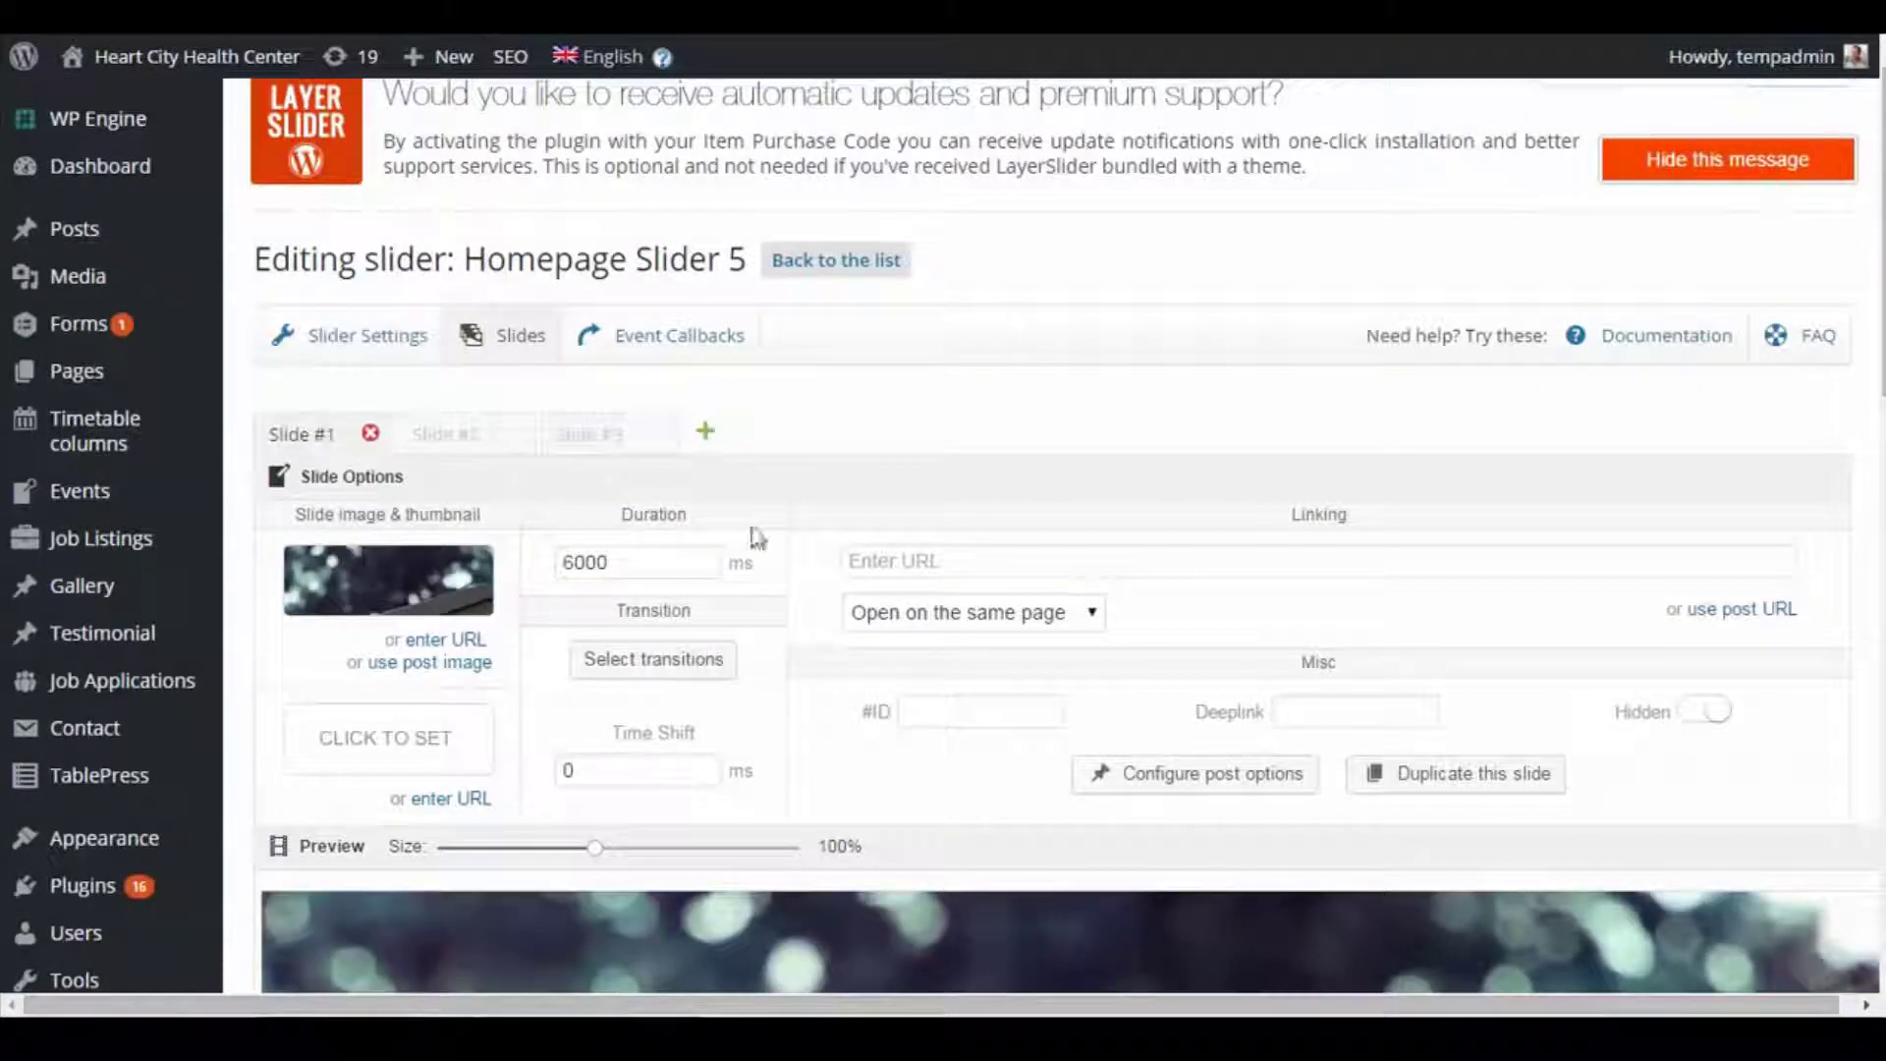
pyautogui.scroll(-6, 1130, 601)
pyautogui.scroll(-5, 1283, 577)
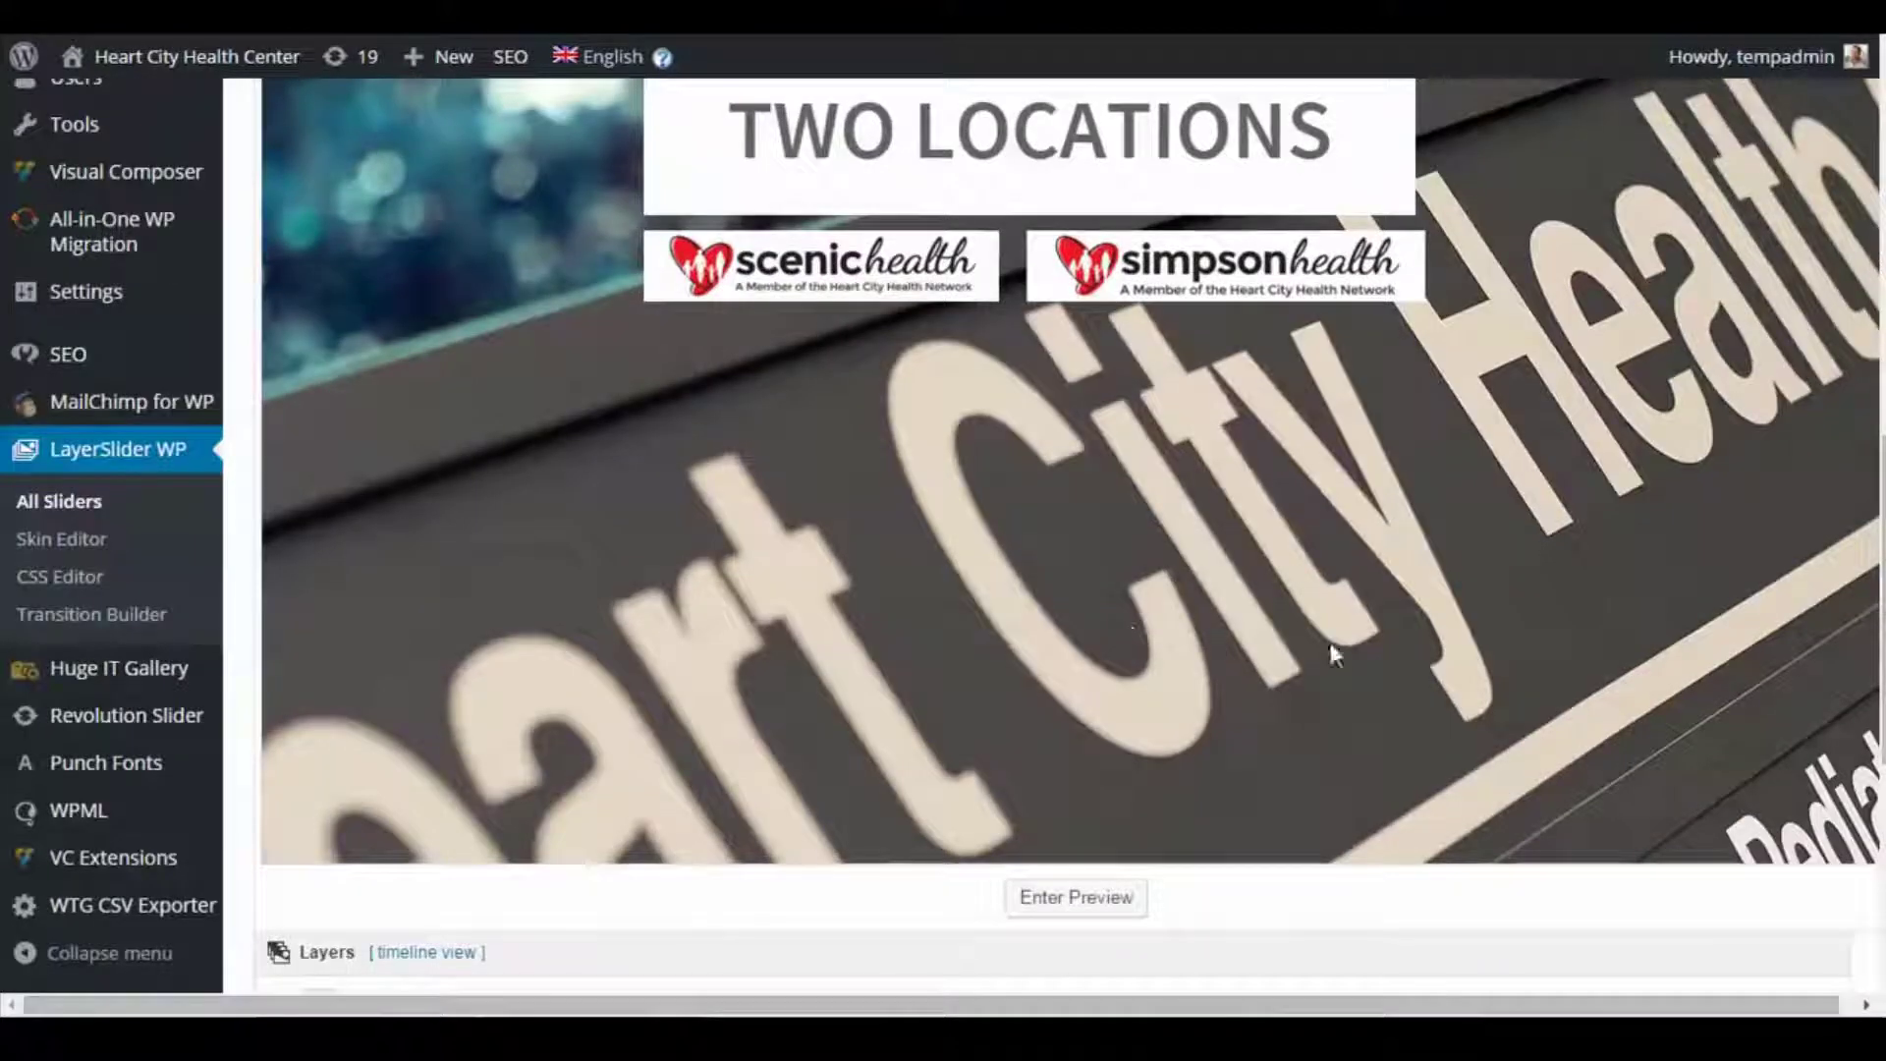
pyautogui.scroll(-3, 1334, 656)
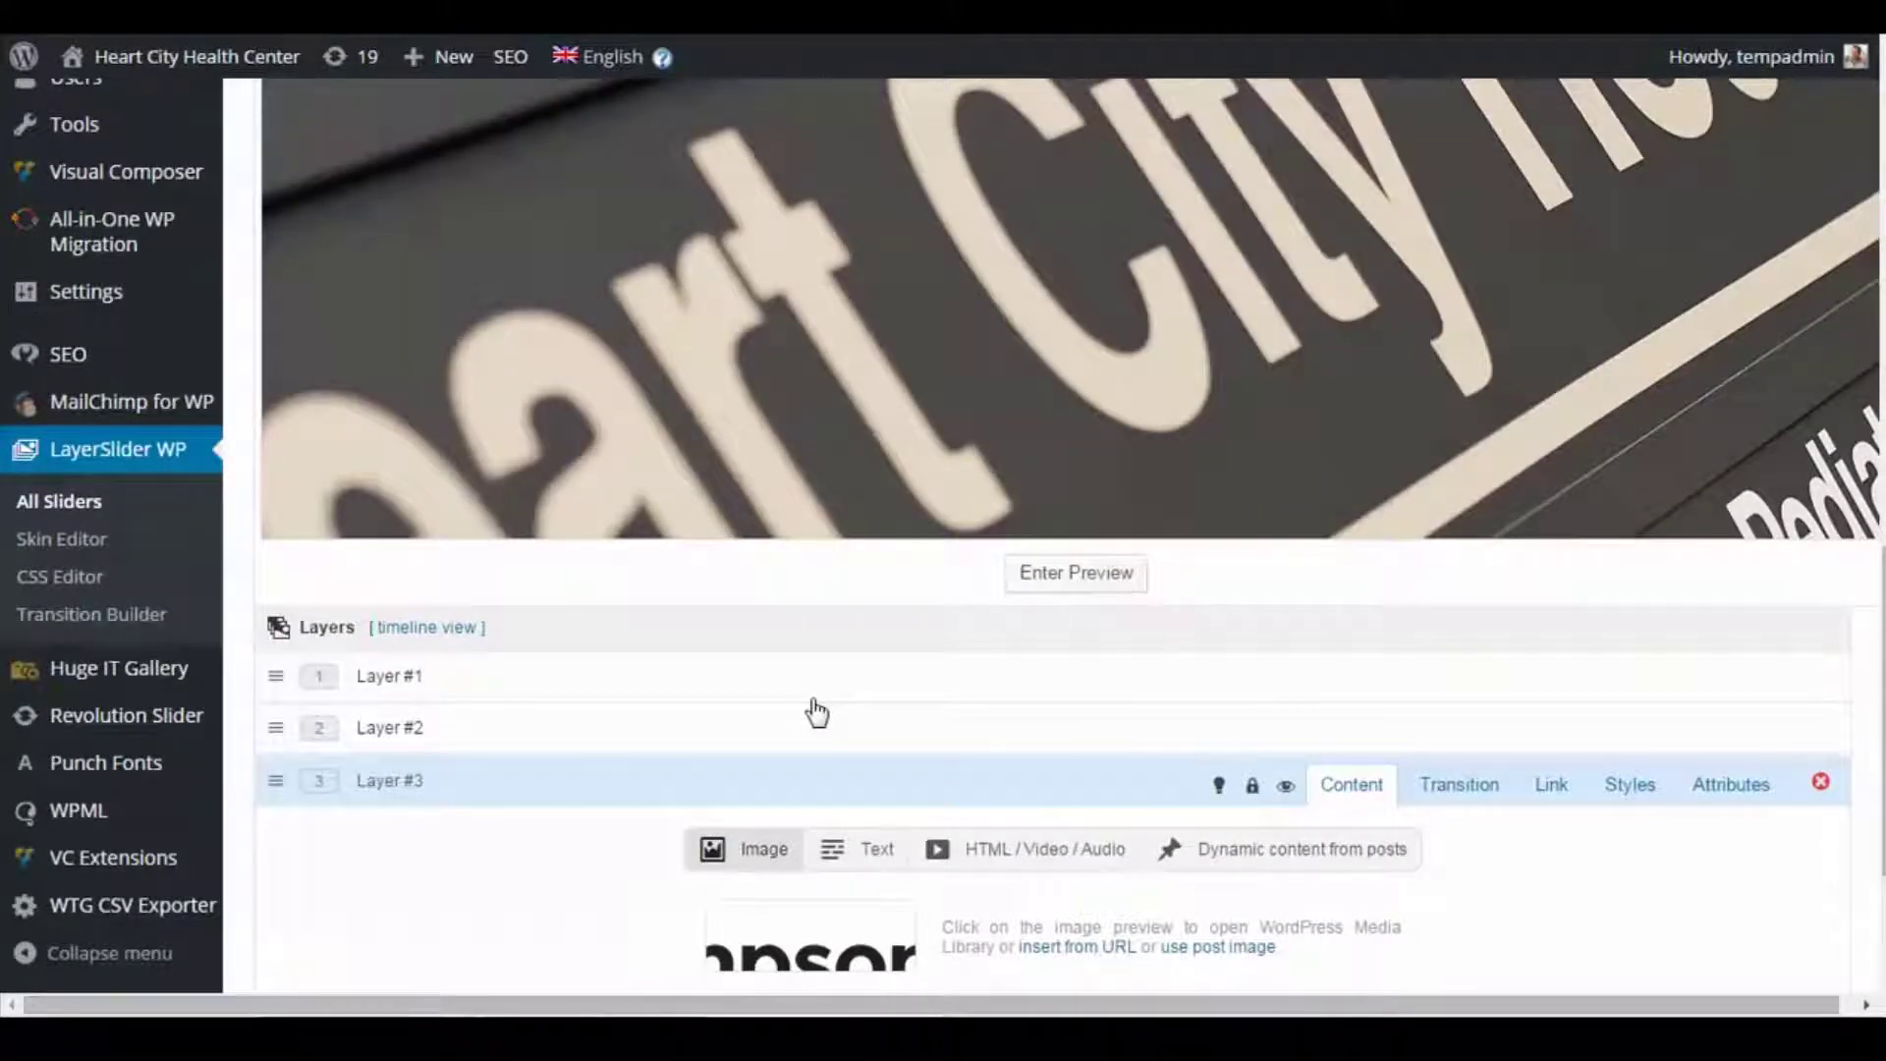
pyautogui.scroll(6, 539, 682)
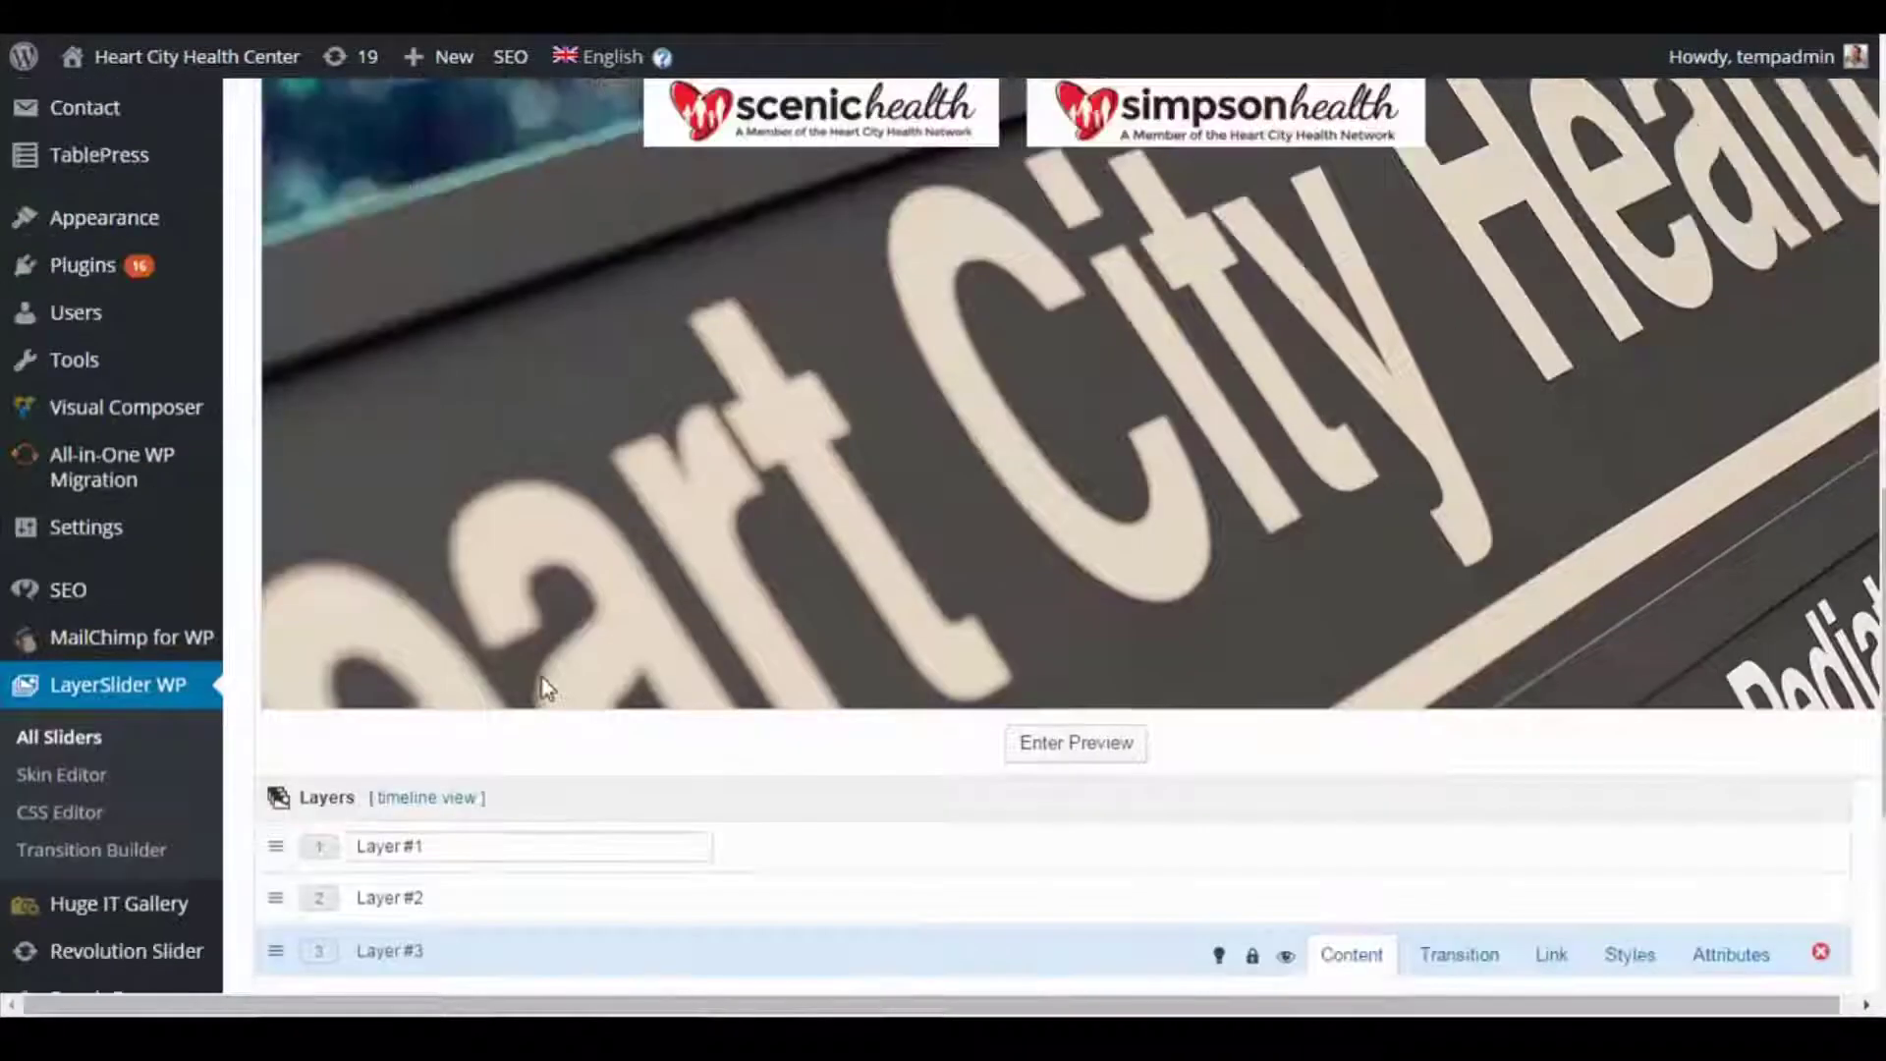
pyautogui.scroll(5, 539, 682)
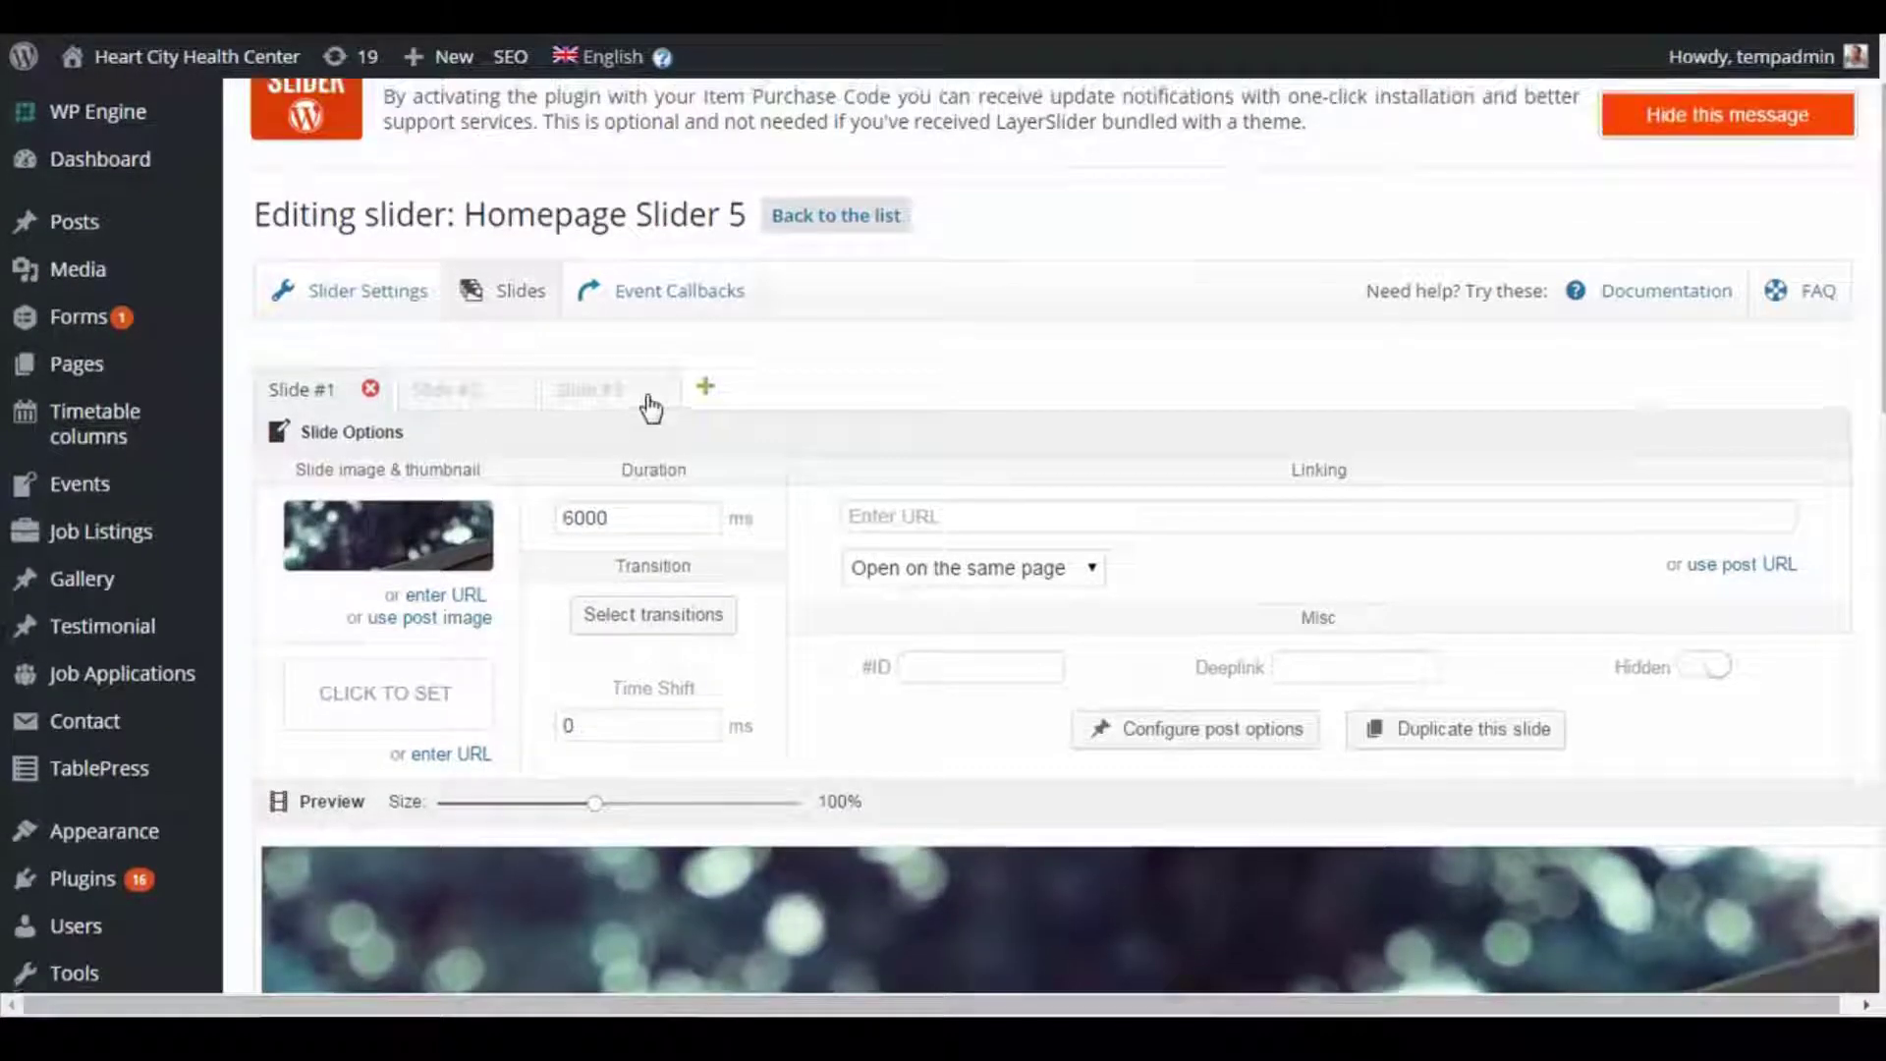
pyautogui.scroll(-8, 1254, 370)
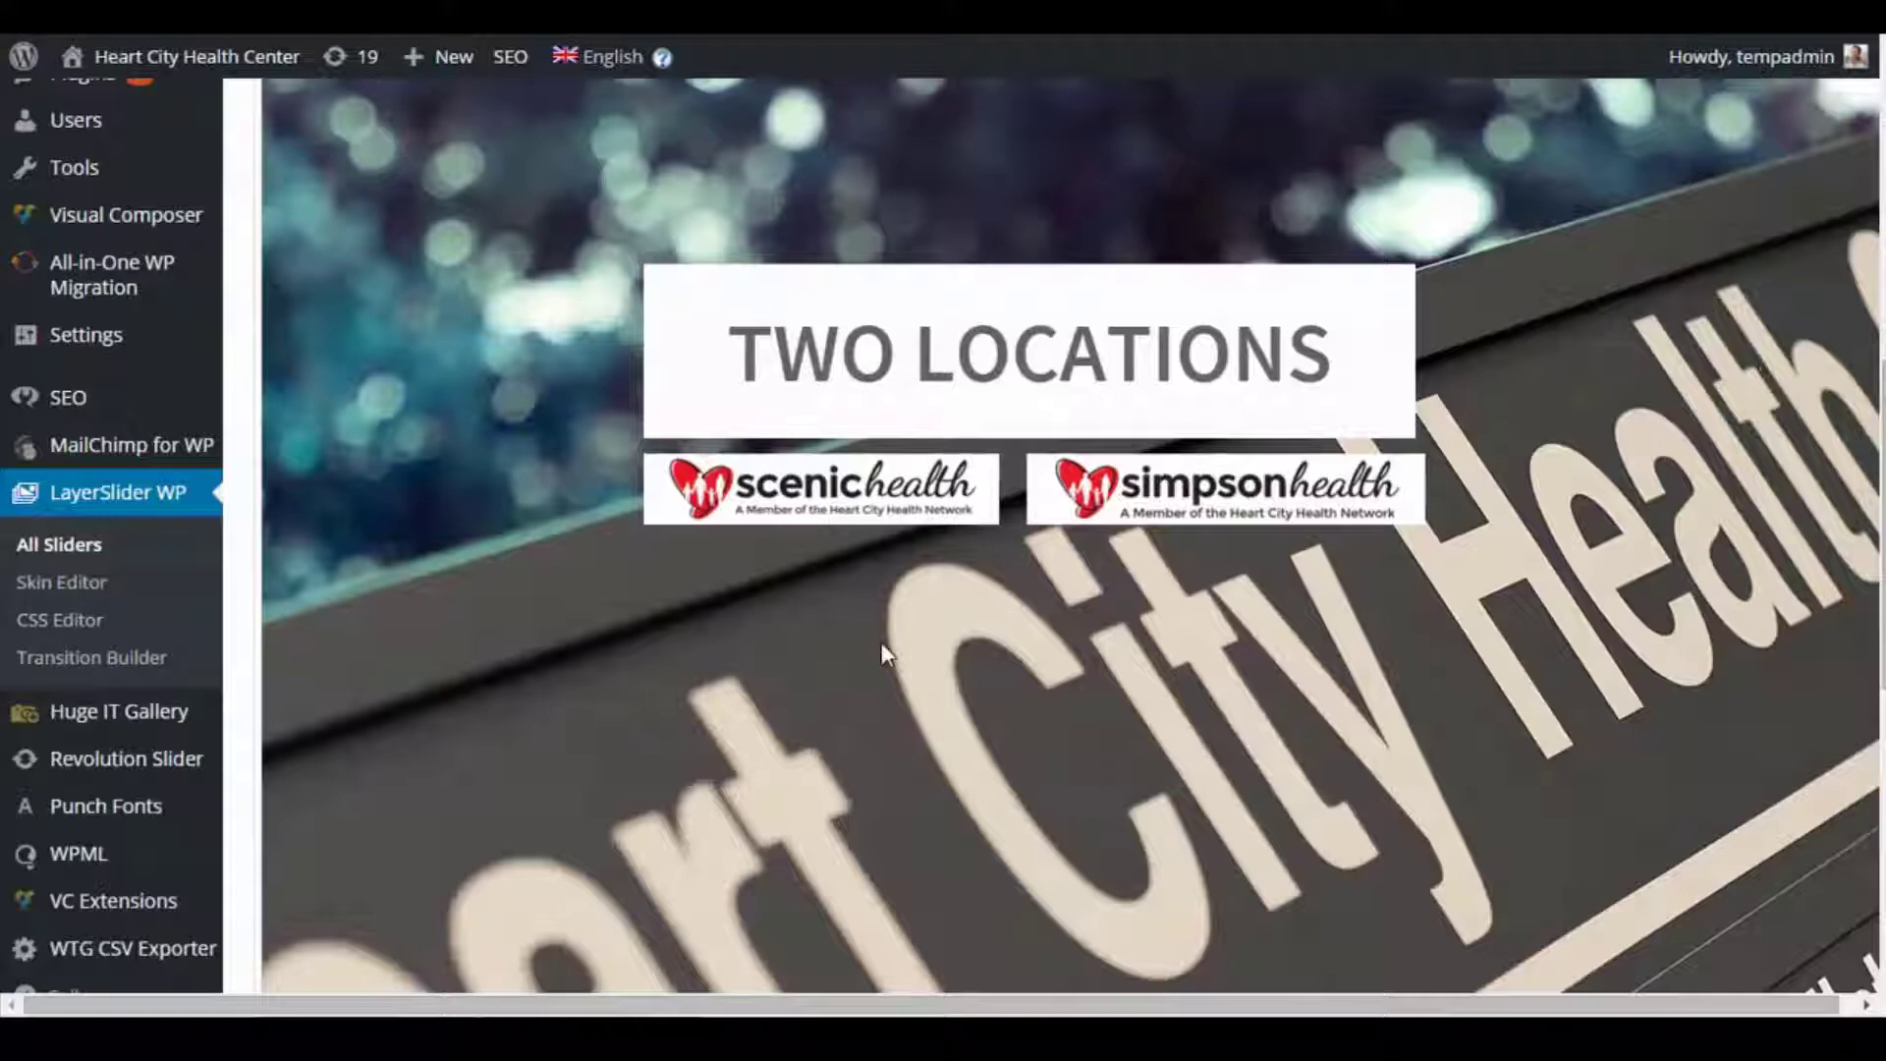
pyautogui.scroll(9, 668, 251)
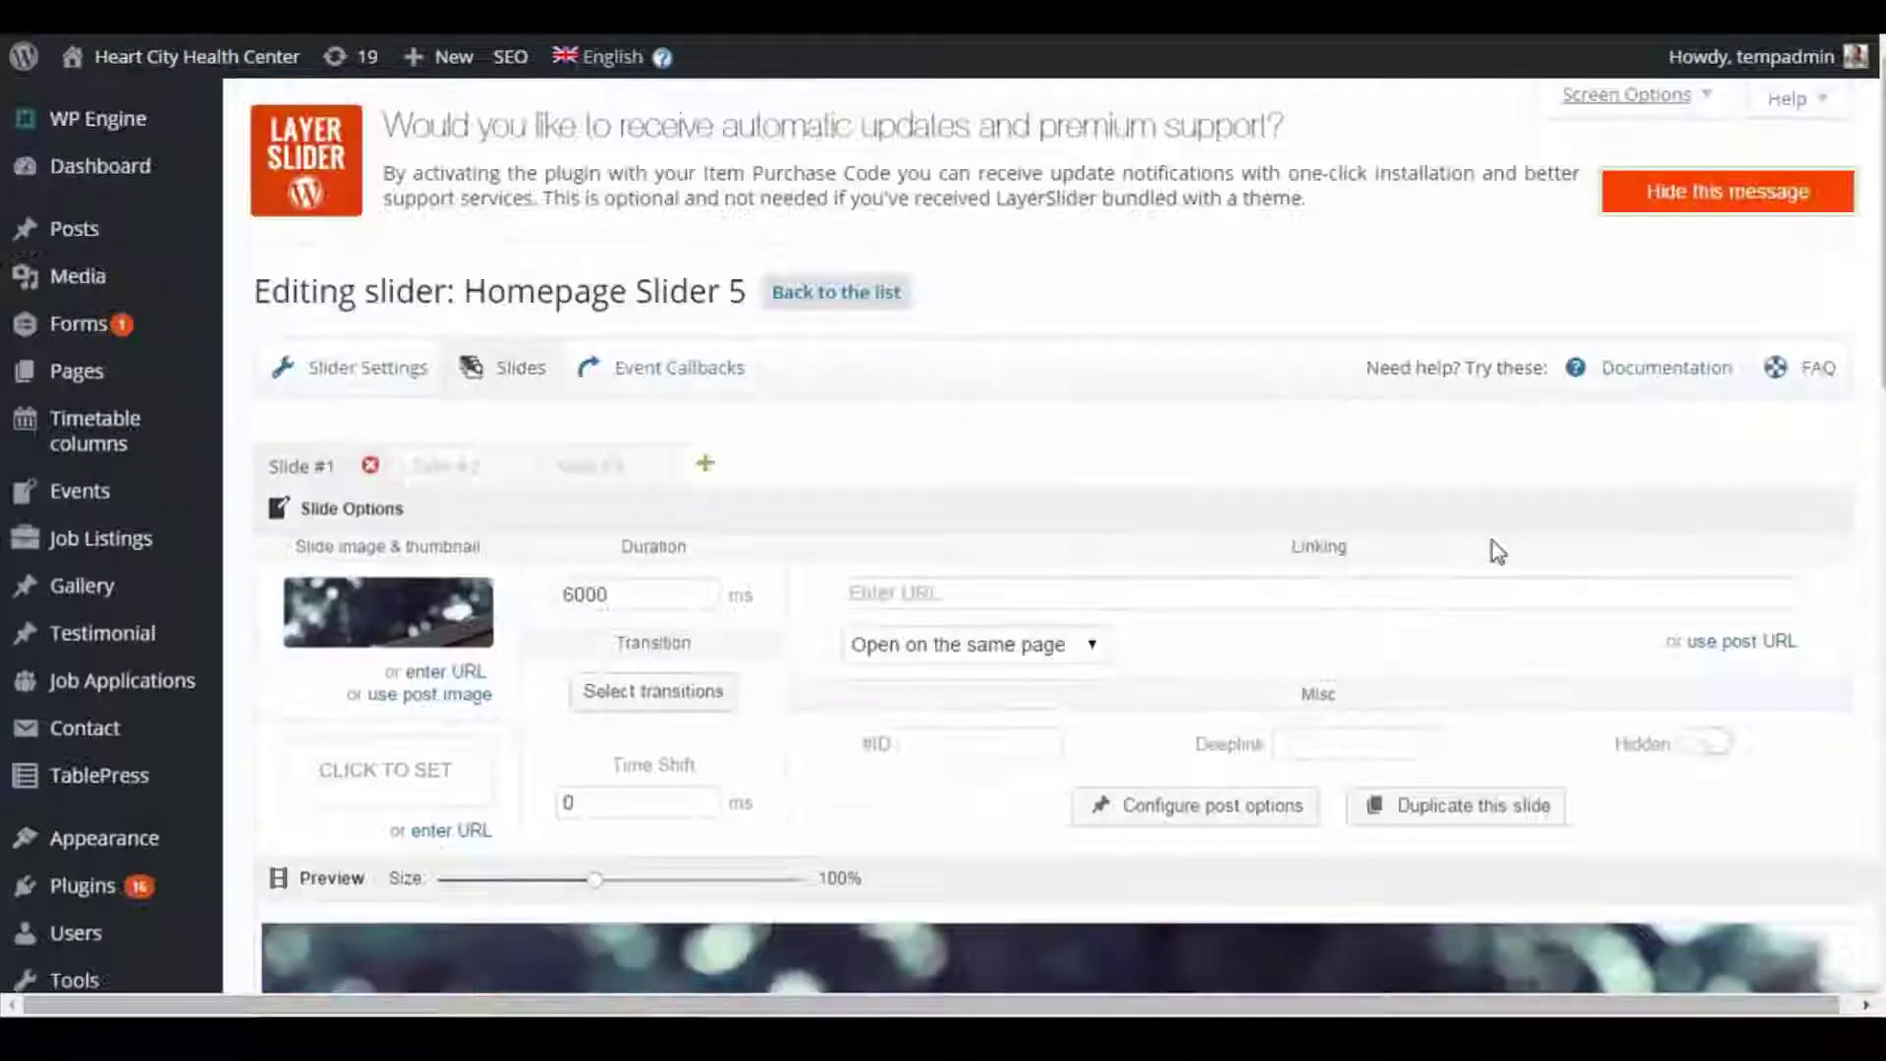
pyautogui.scroll(-2, 1065, 720)
pyautogui.moveTo(354, 417)
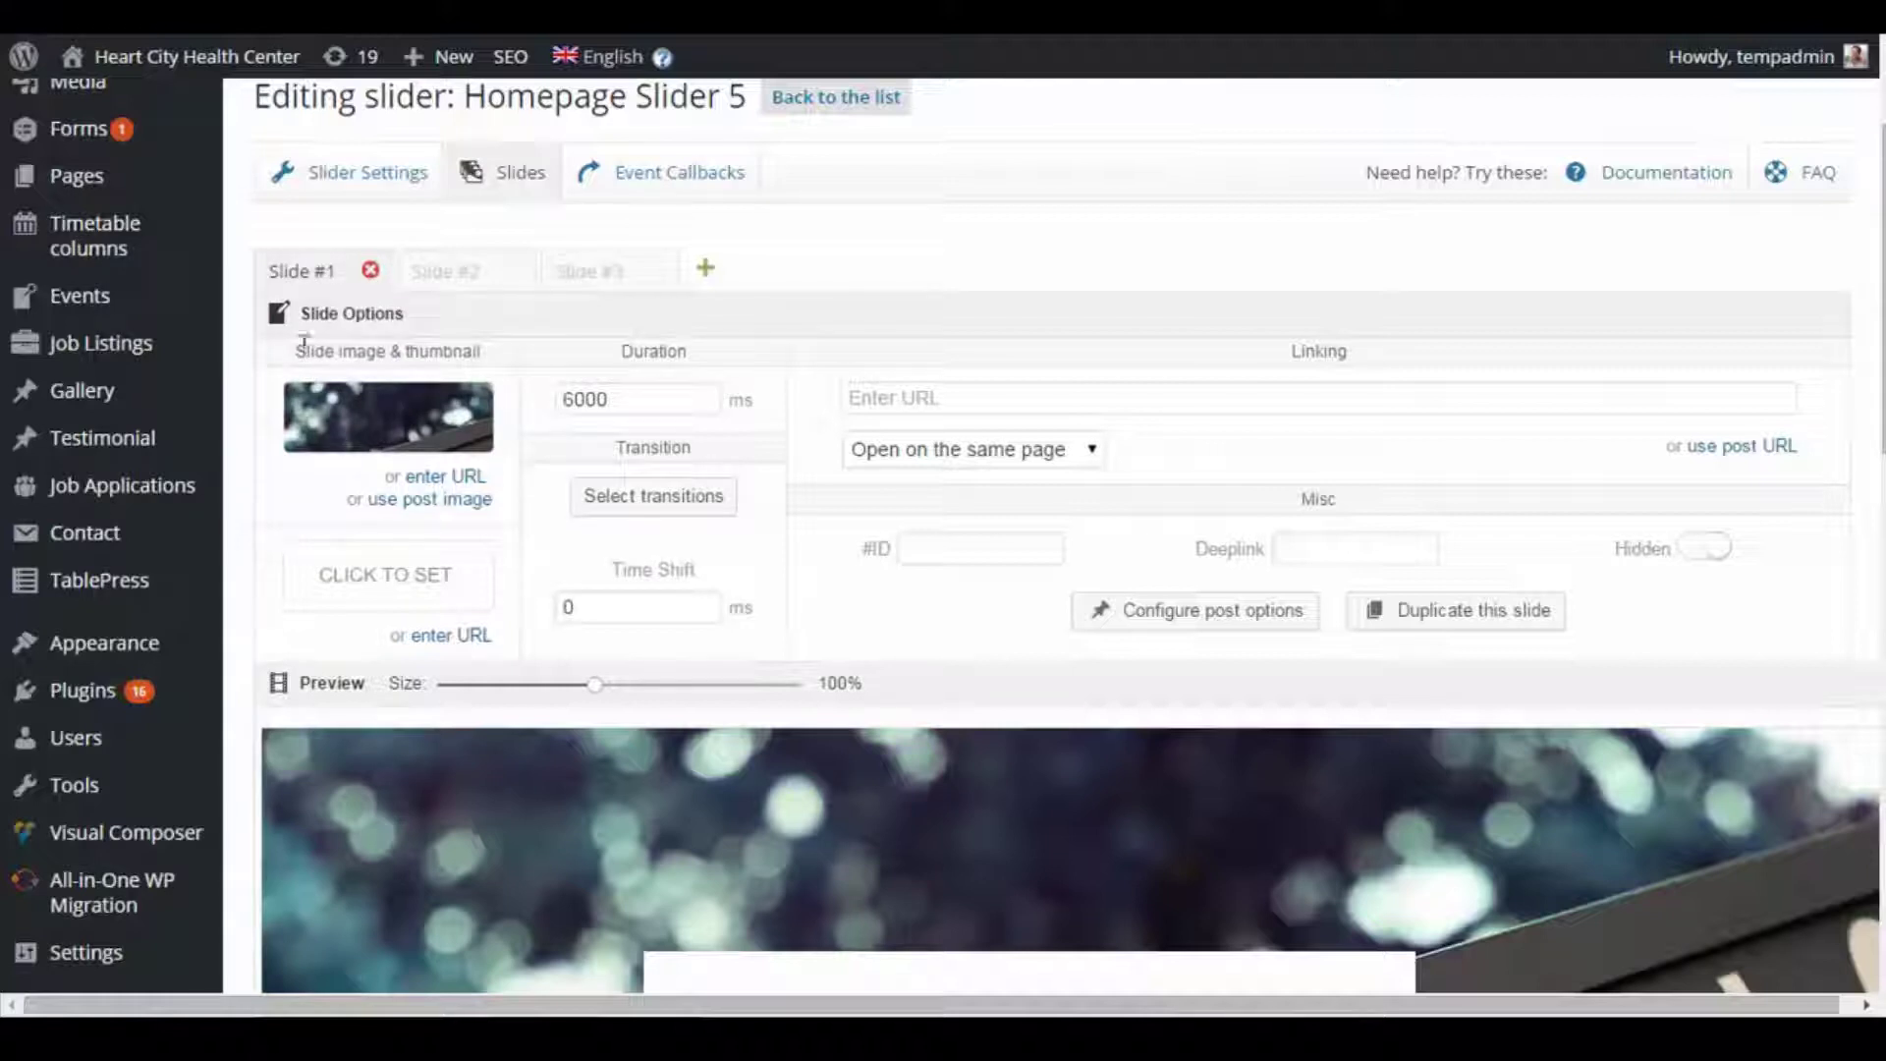
# Inspect tab-slide2.jpg in the Media Library, then close the picker without inserting it.
pyautogui.click(389, 435)
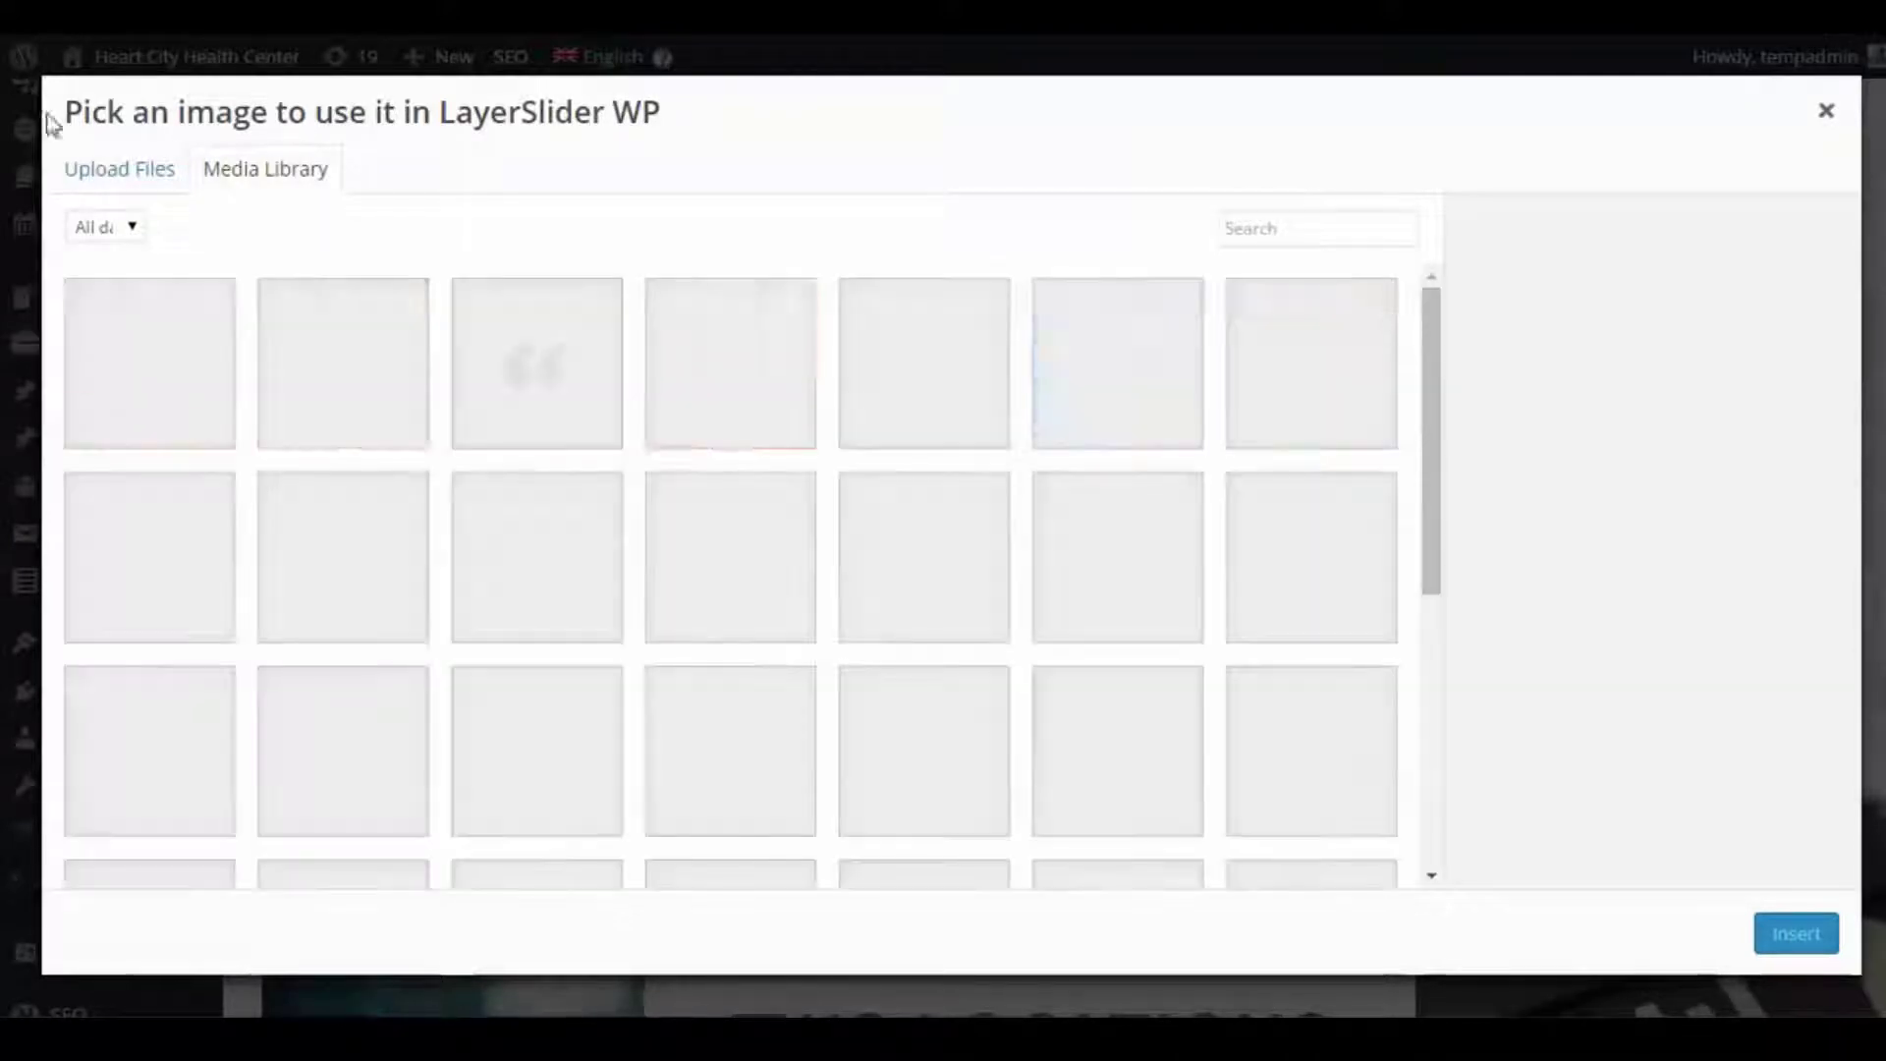
pyautogui.click(123, 173)
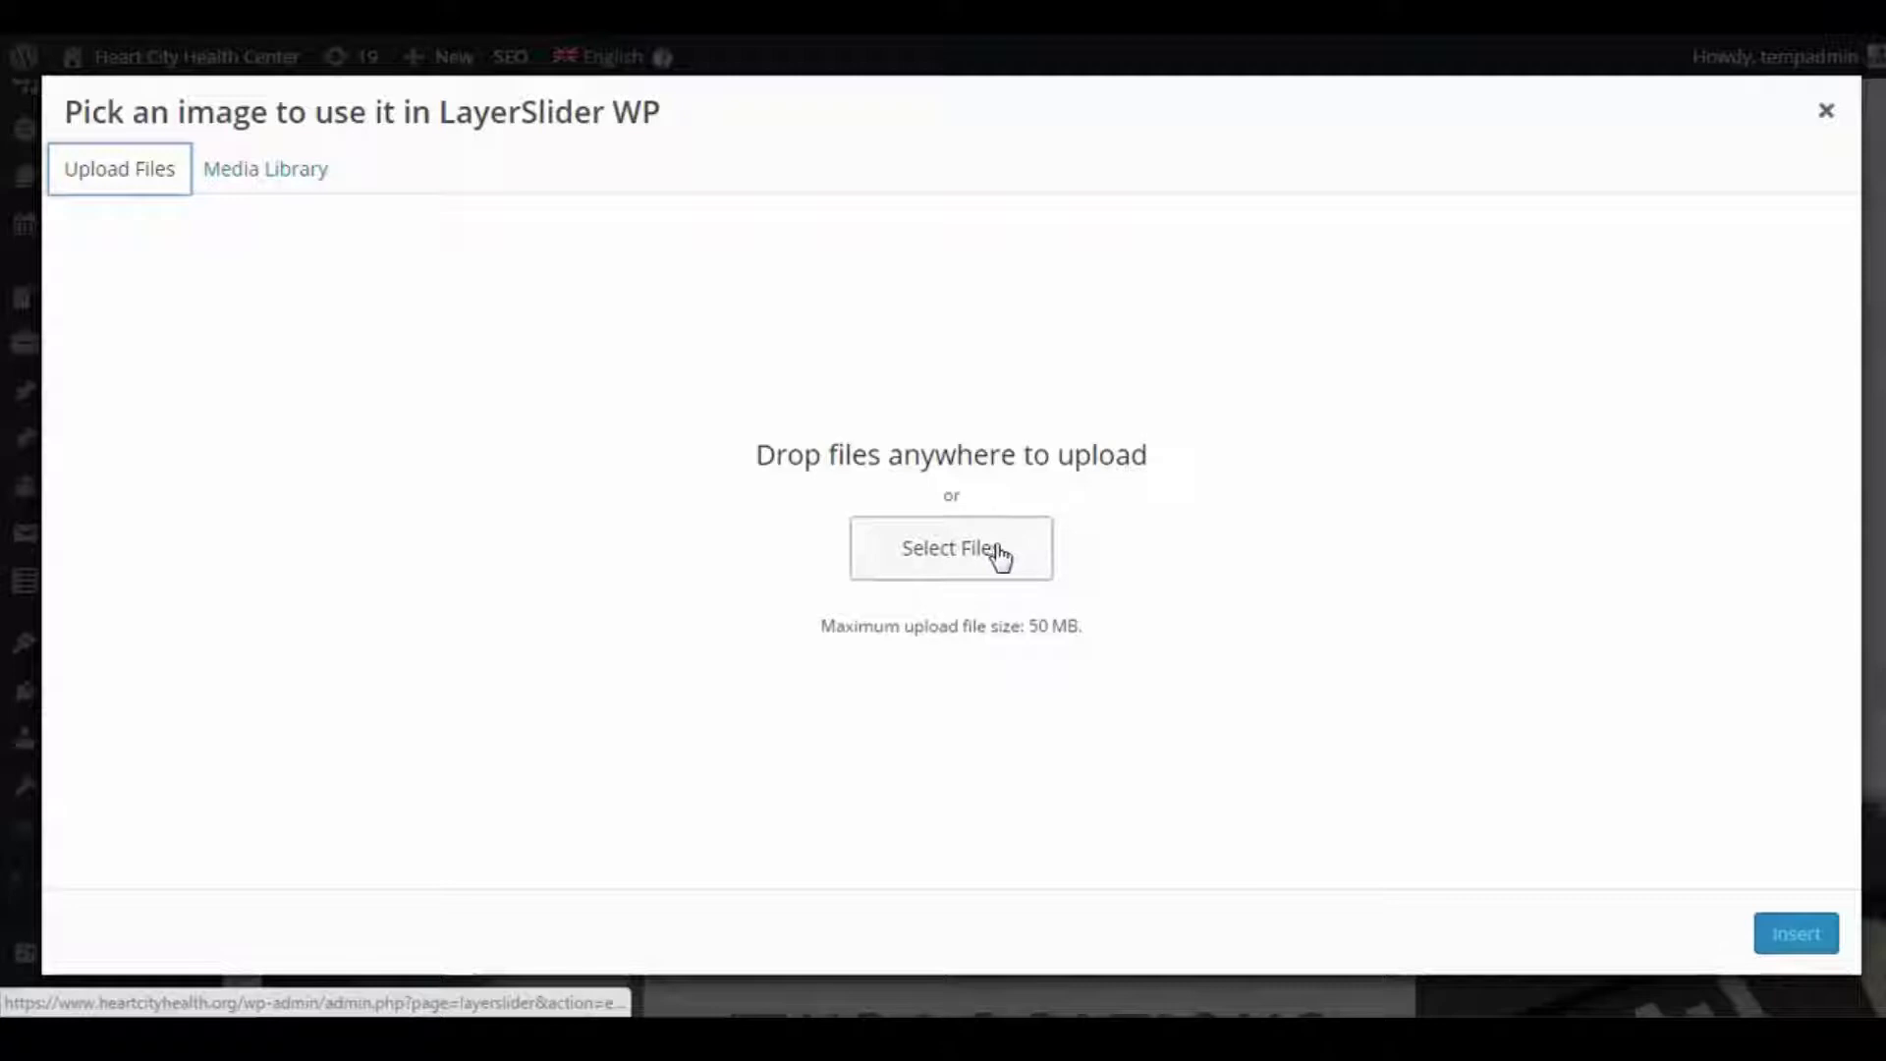
pyautogui.click(1828, 114)
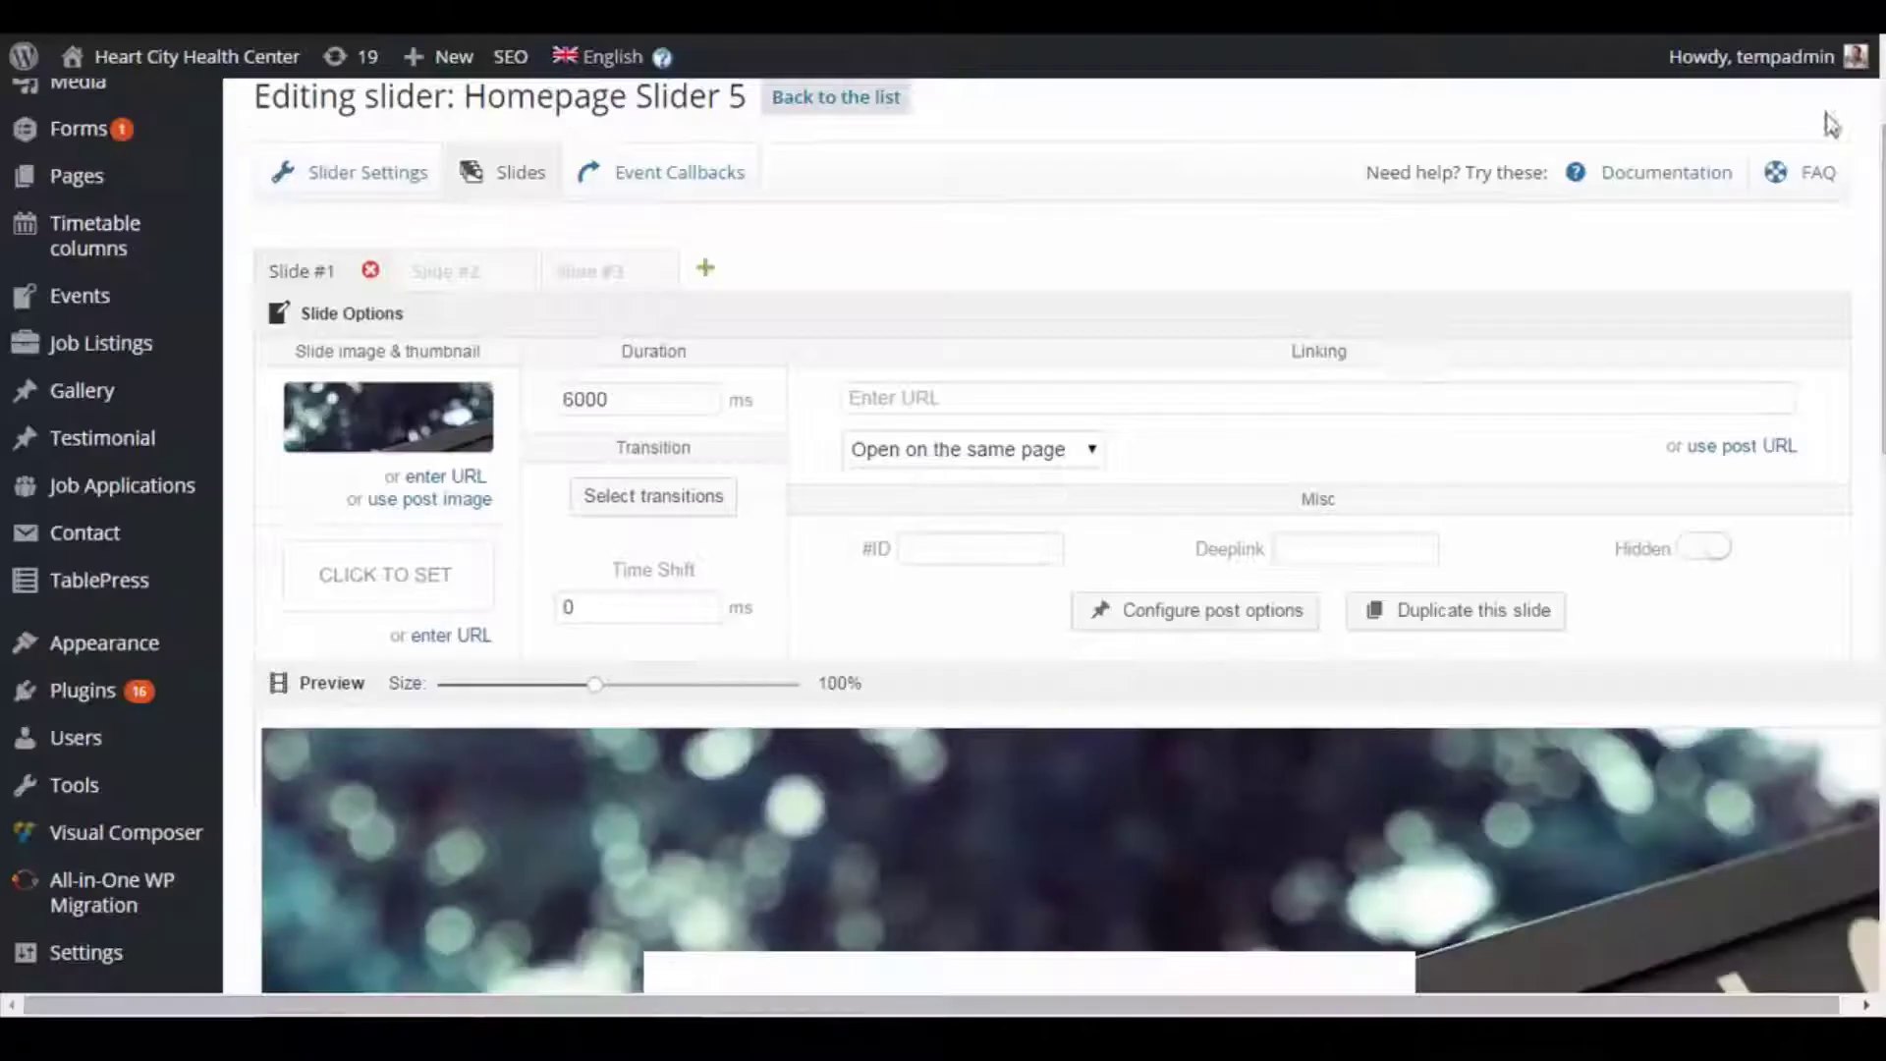
pyautogui.click(382, 425)
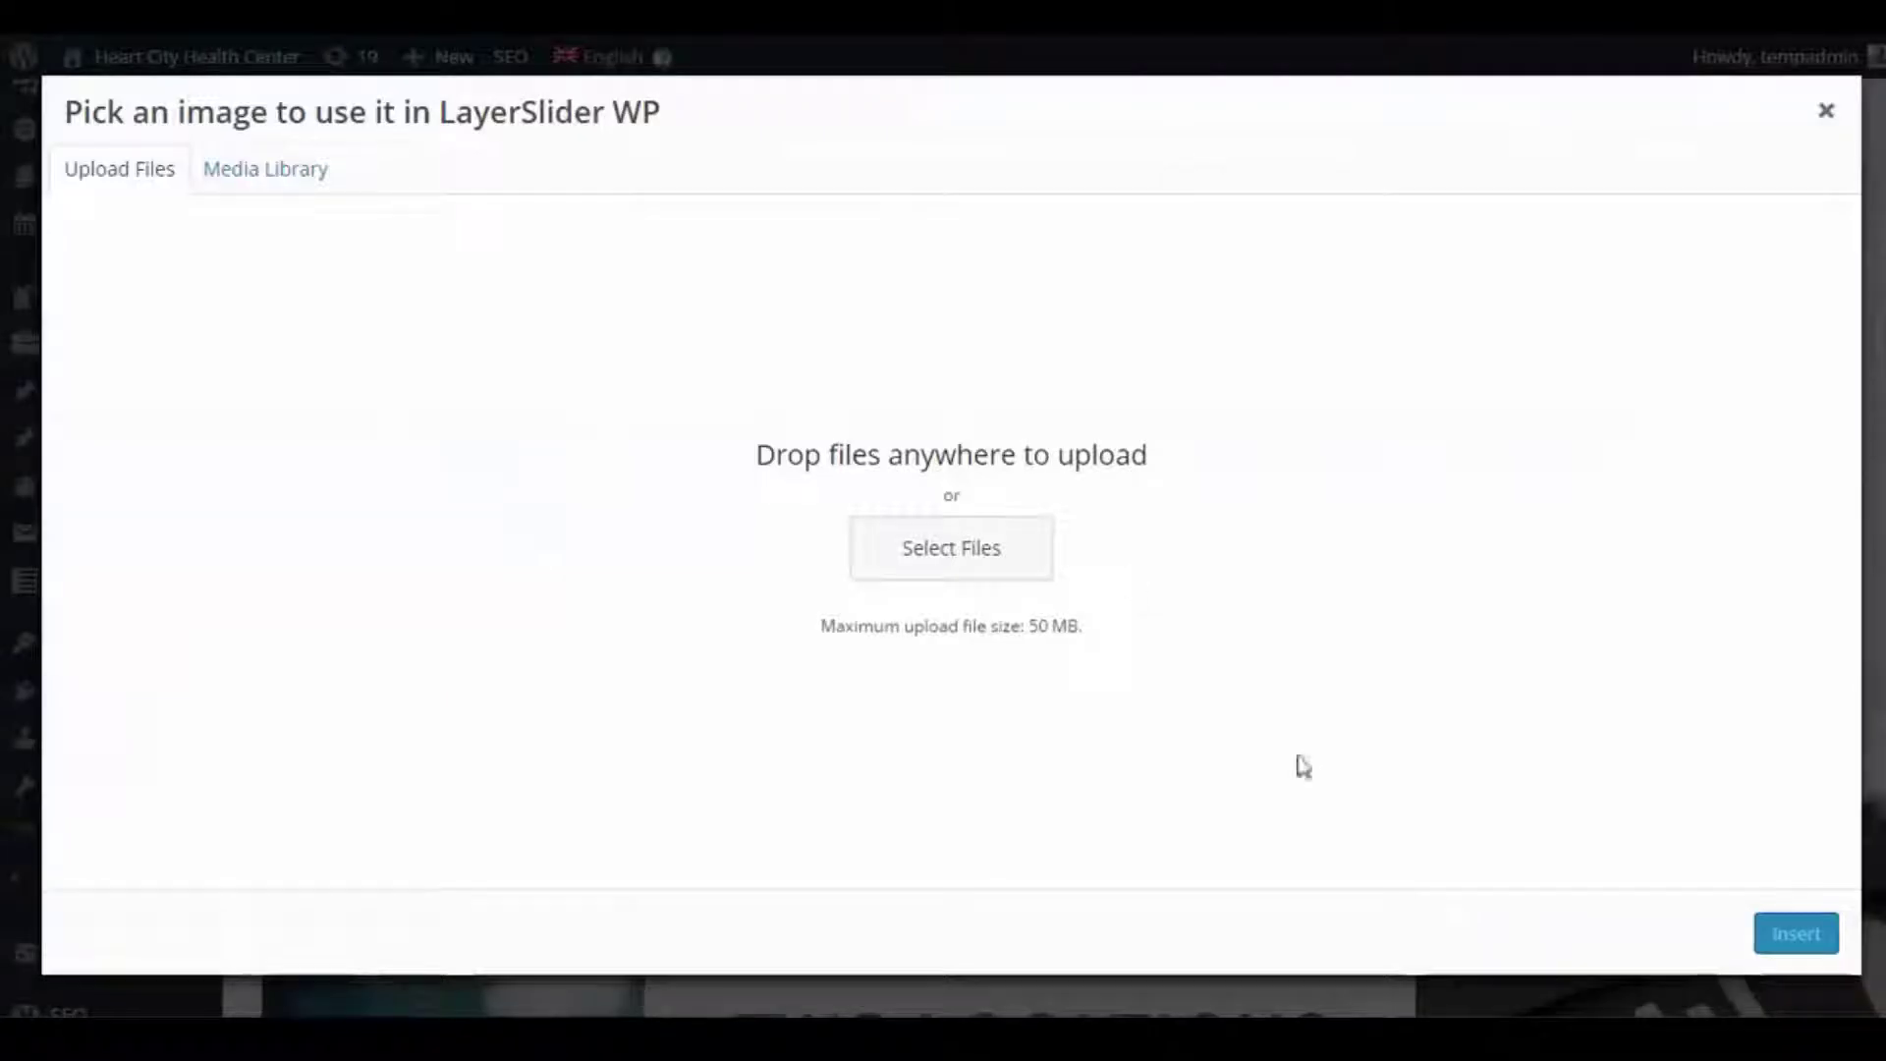
pyautogui.click(285, 177)
pyautogui.click(732, 393)
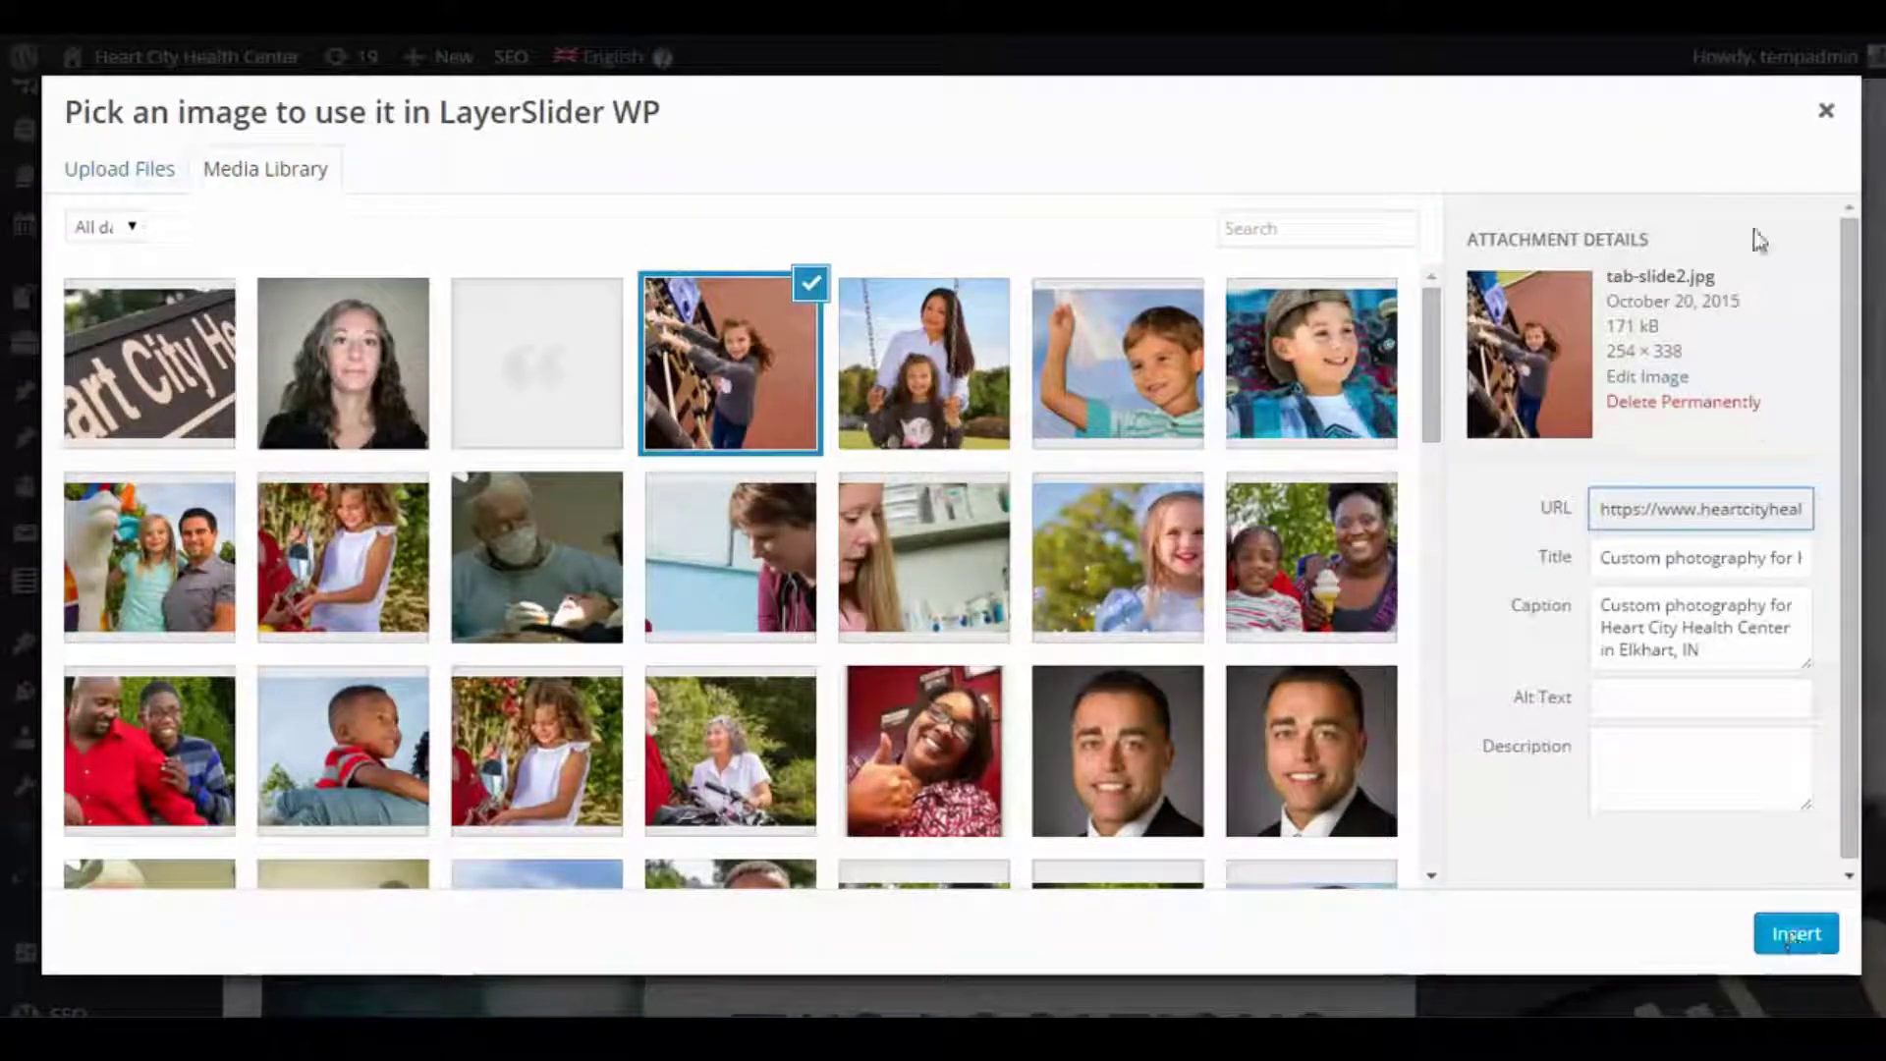
pyautogui.click(1827, 110)
pyautogui.scroll(-5, 1199, 521)
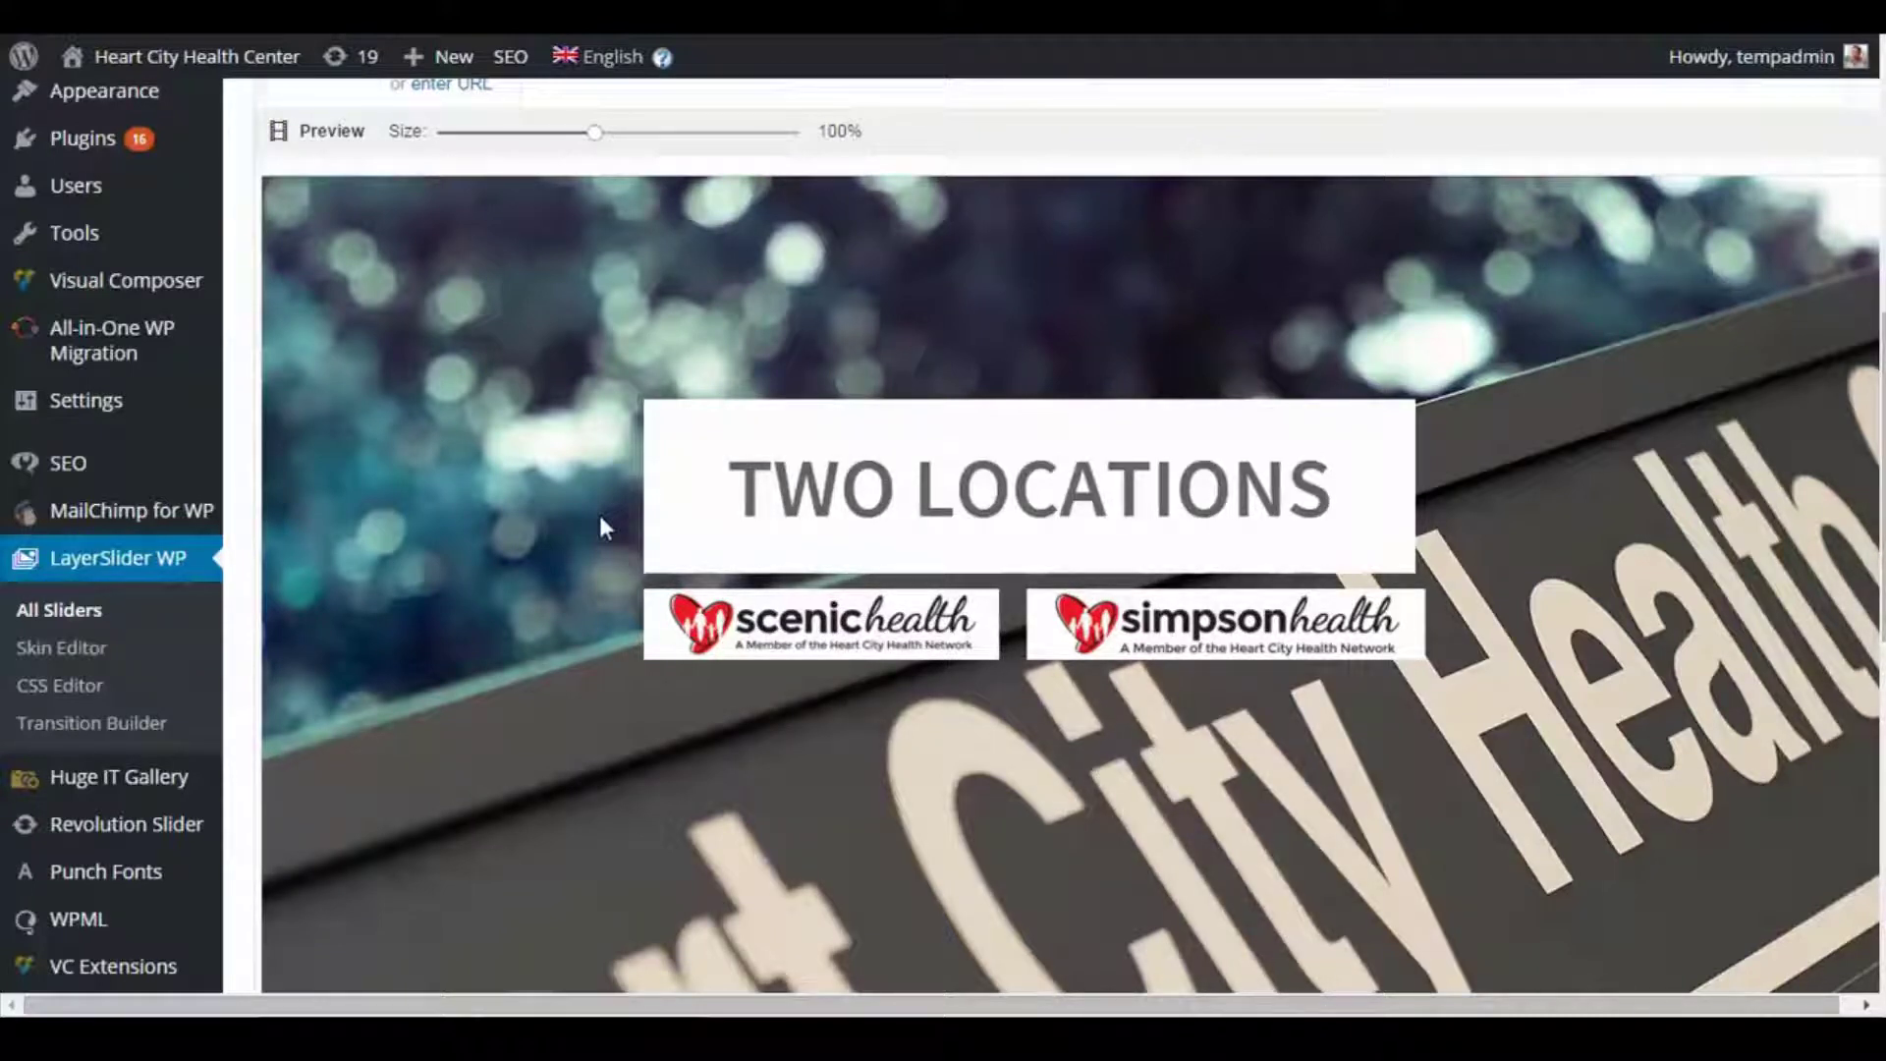
# Scroll through the TWO LOCATIONS slide preview and its Layers list.
pyautogui.scroll(-6, 598, 511)
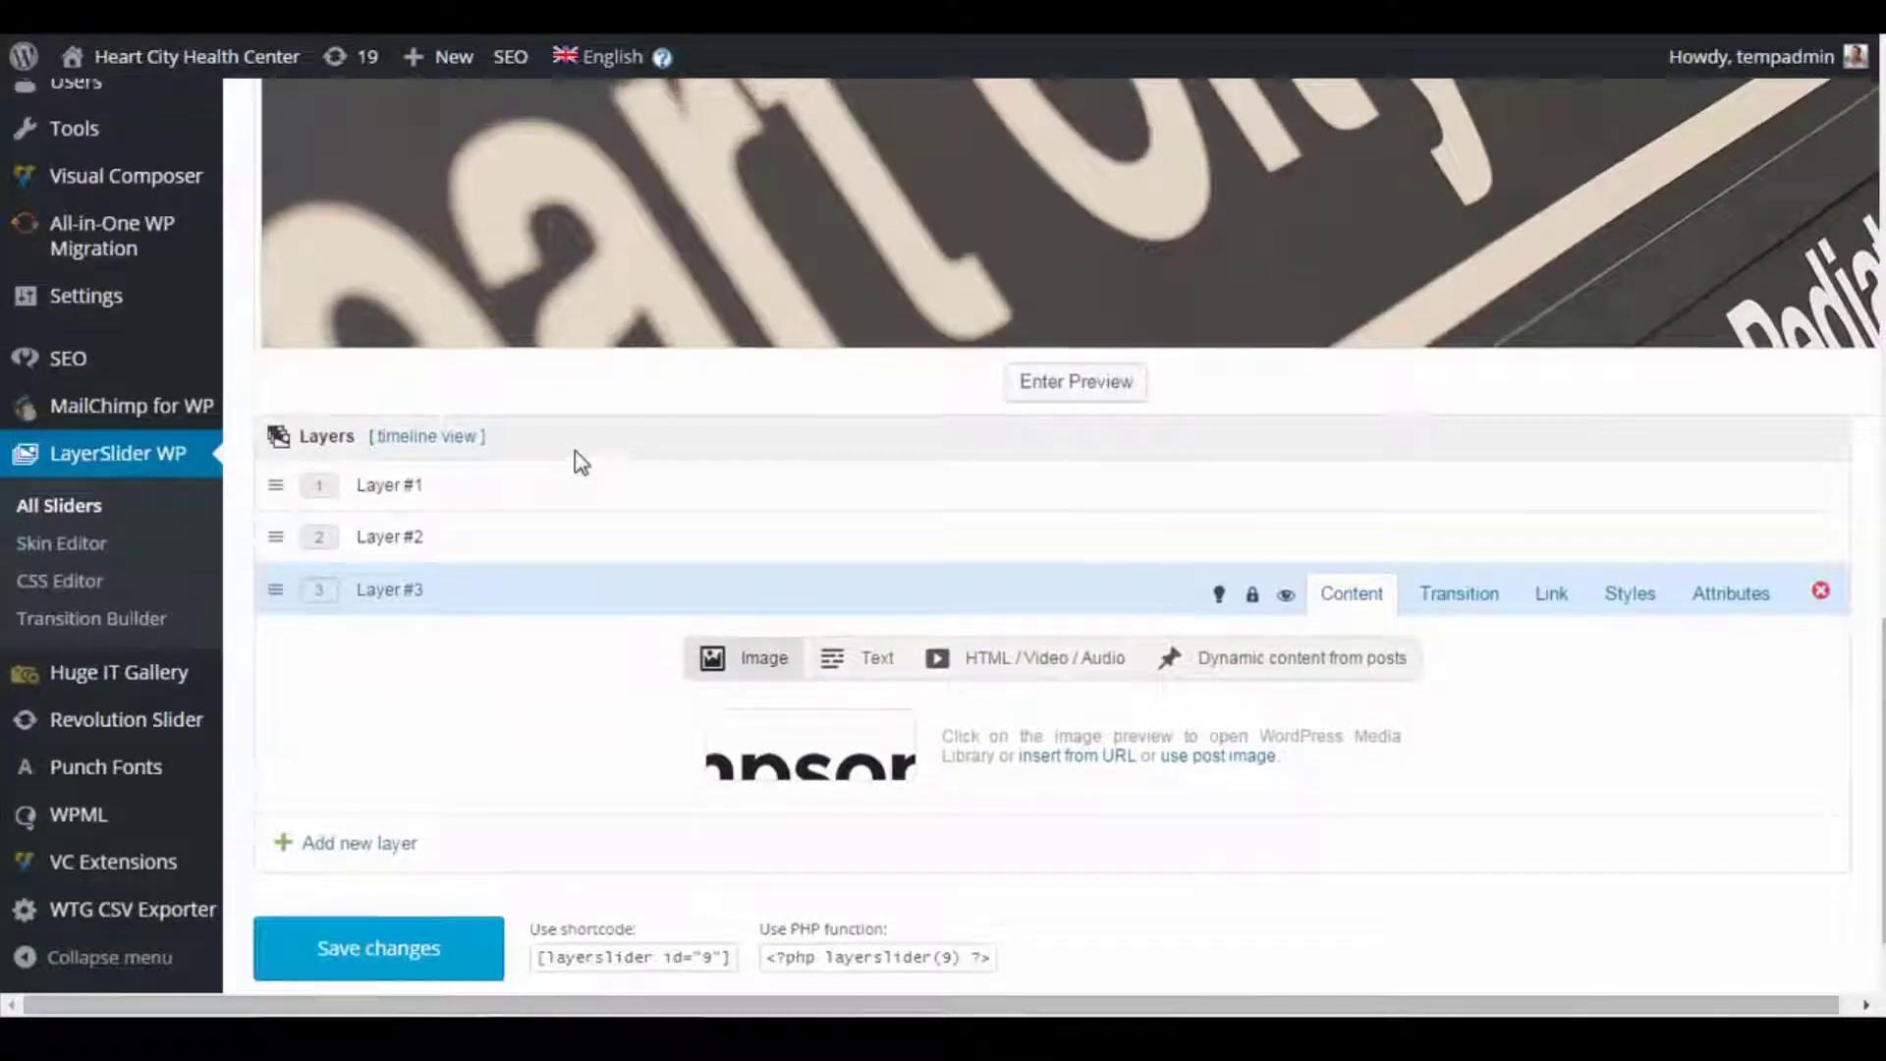
pyautogui.scroll(10, 574, 445)
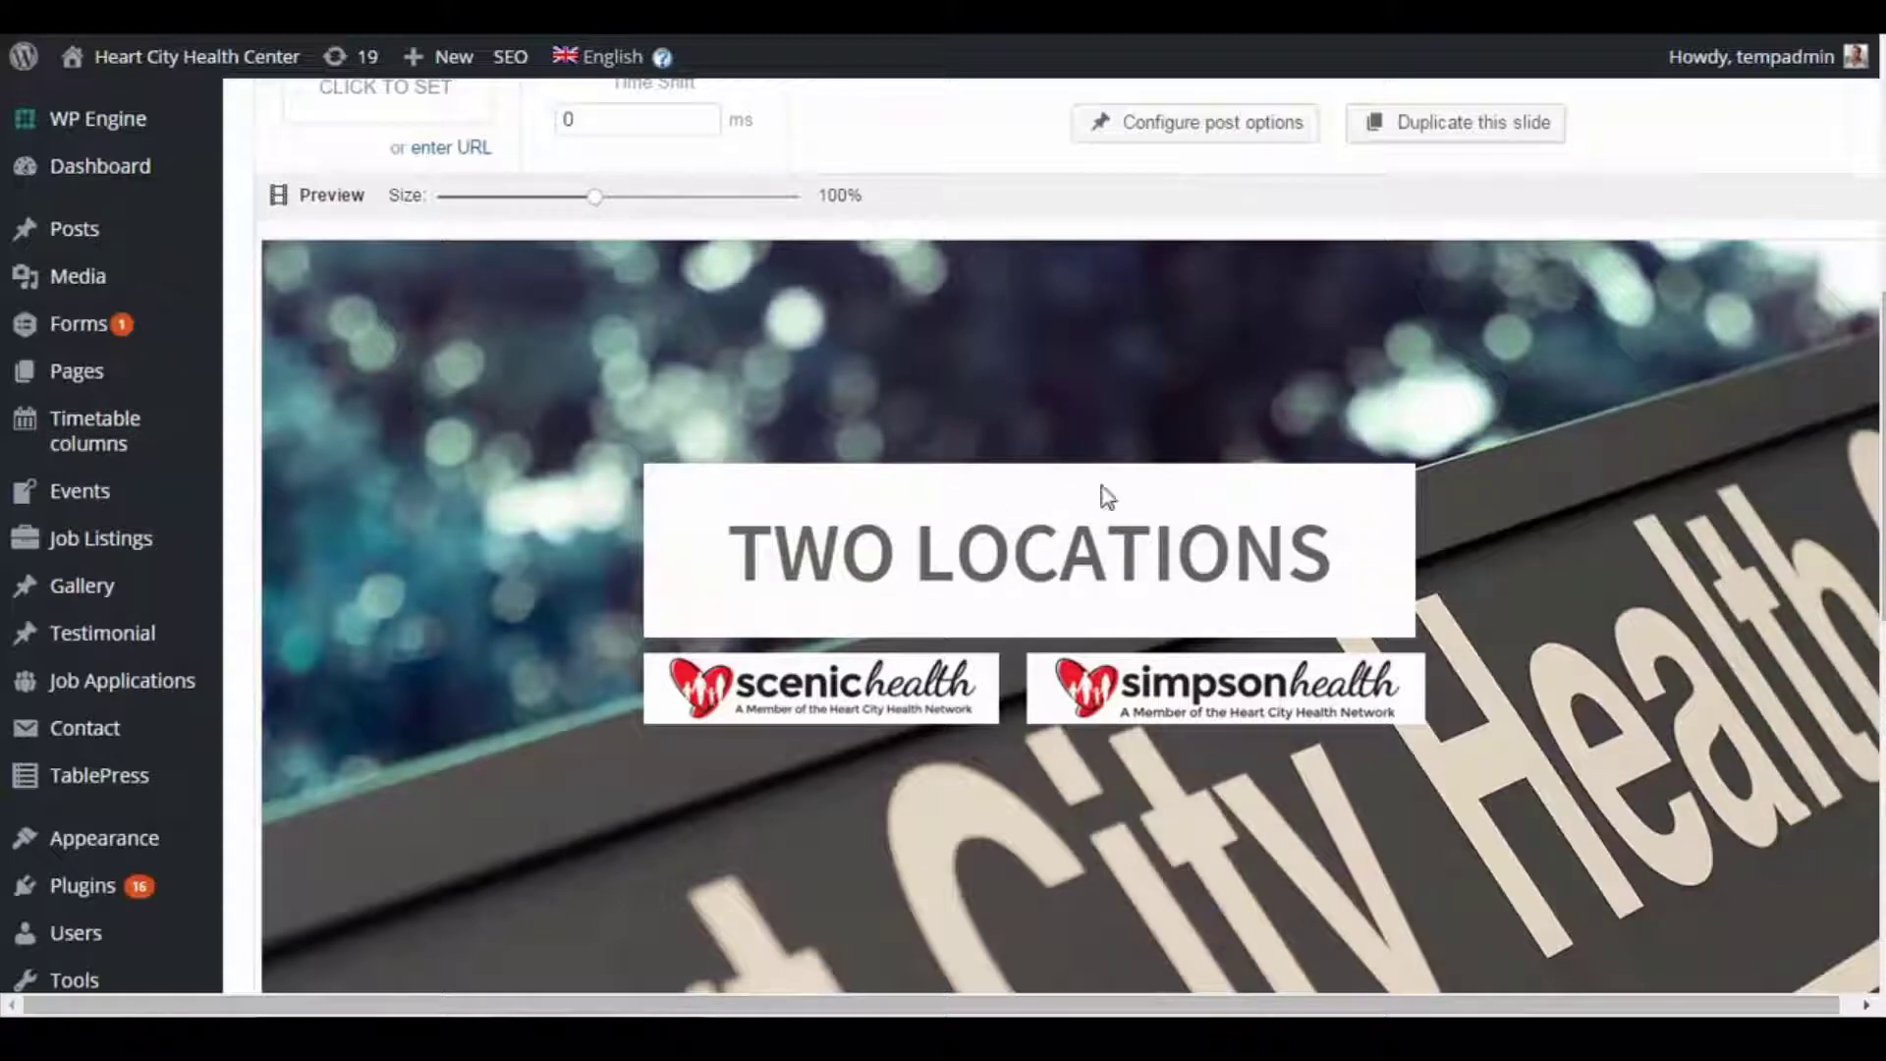
pyautogui.scroll(3, 881, 550)
pyautogui.click(477, 157)
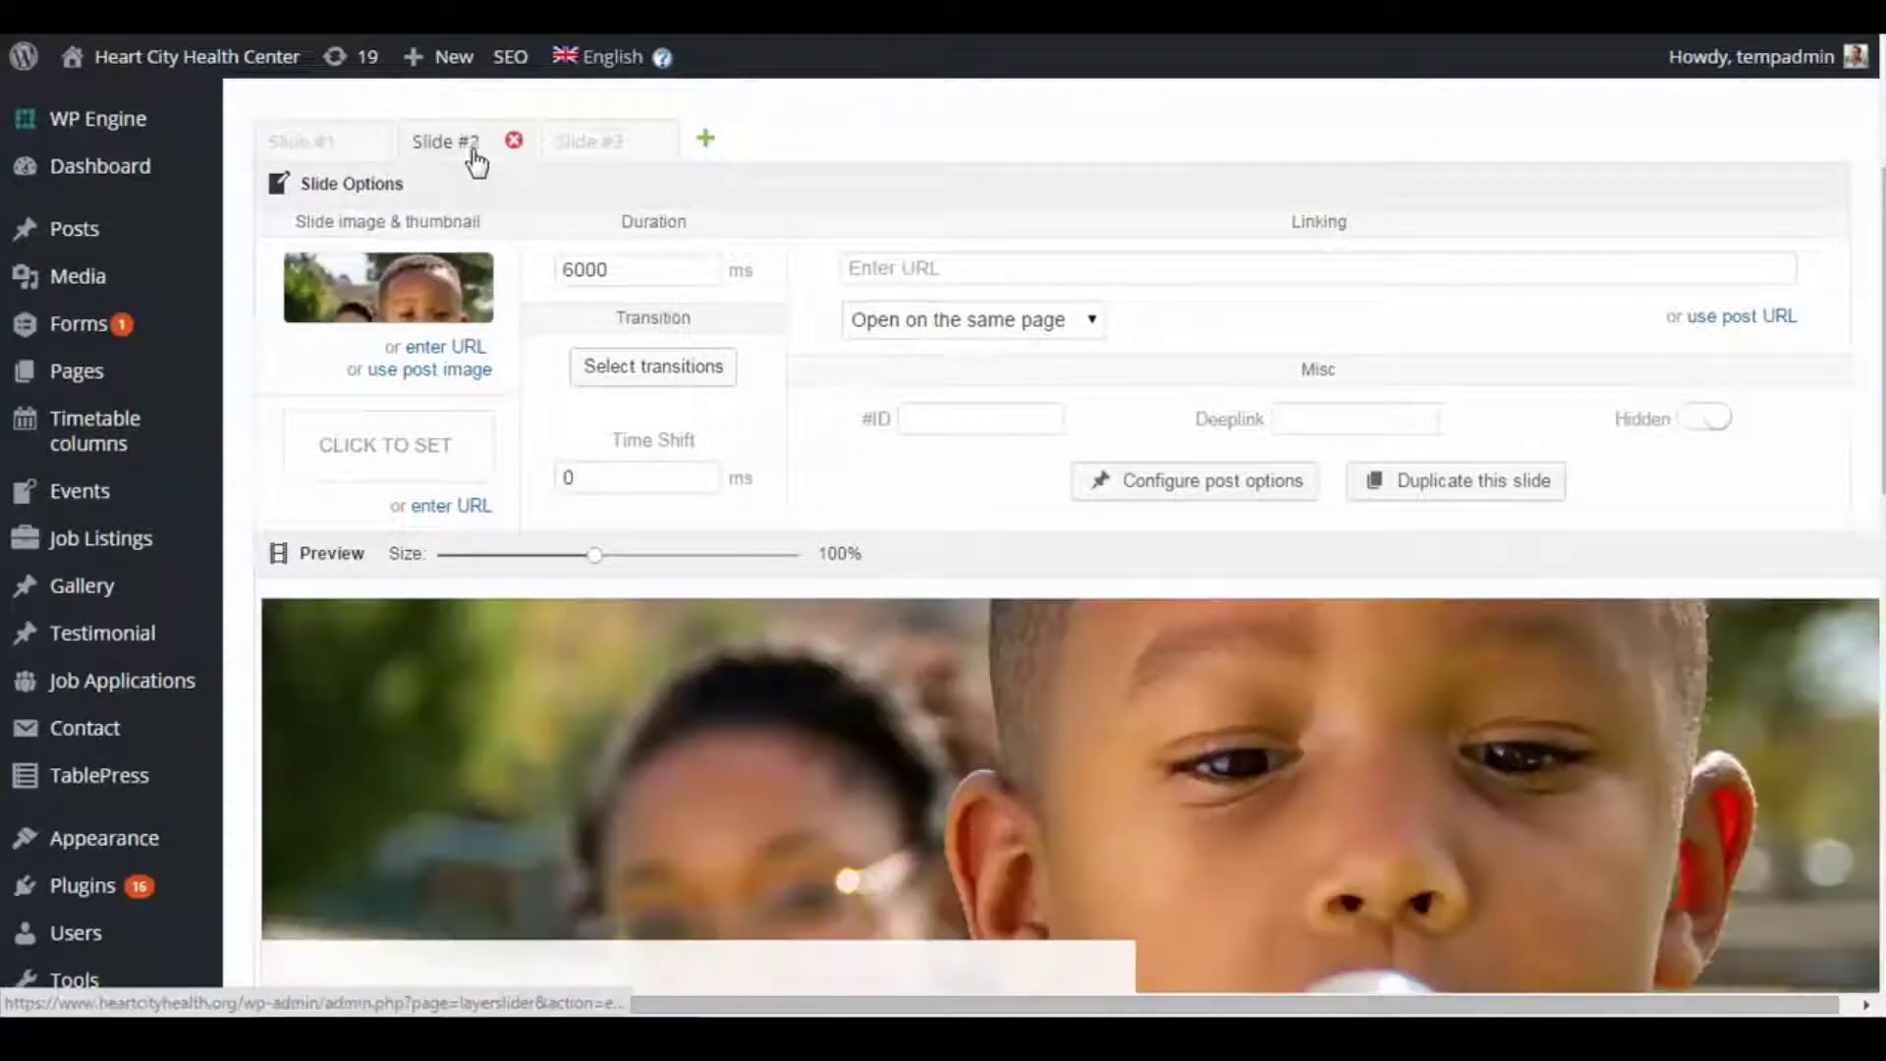
pyautogui.scroll(-5, 724, 433)
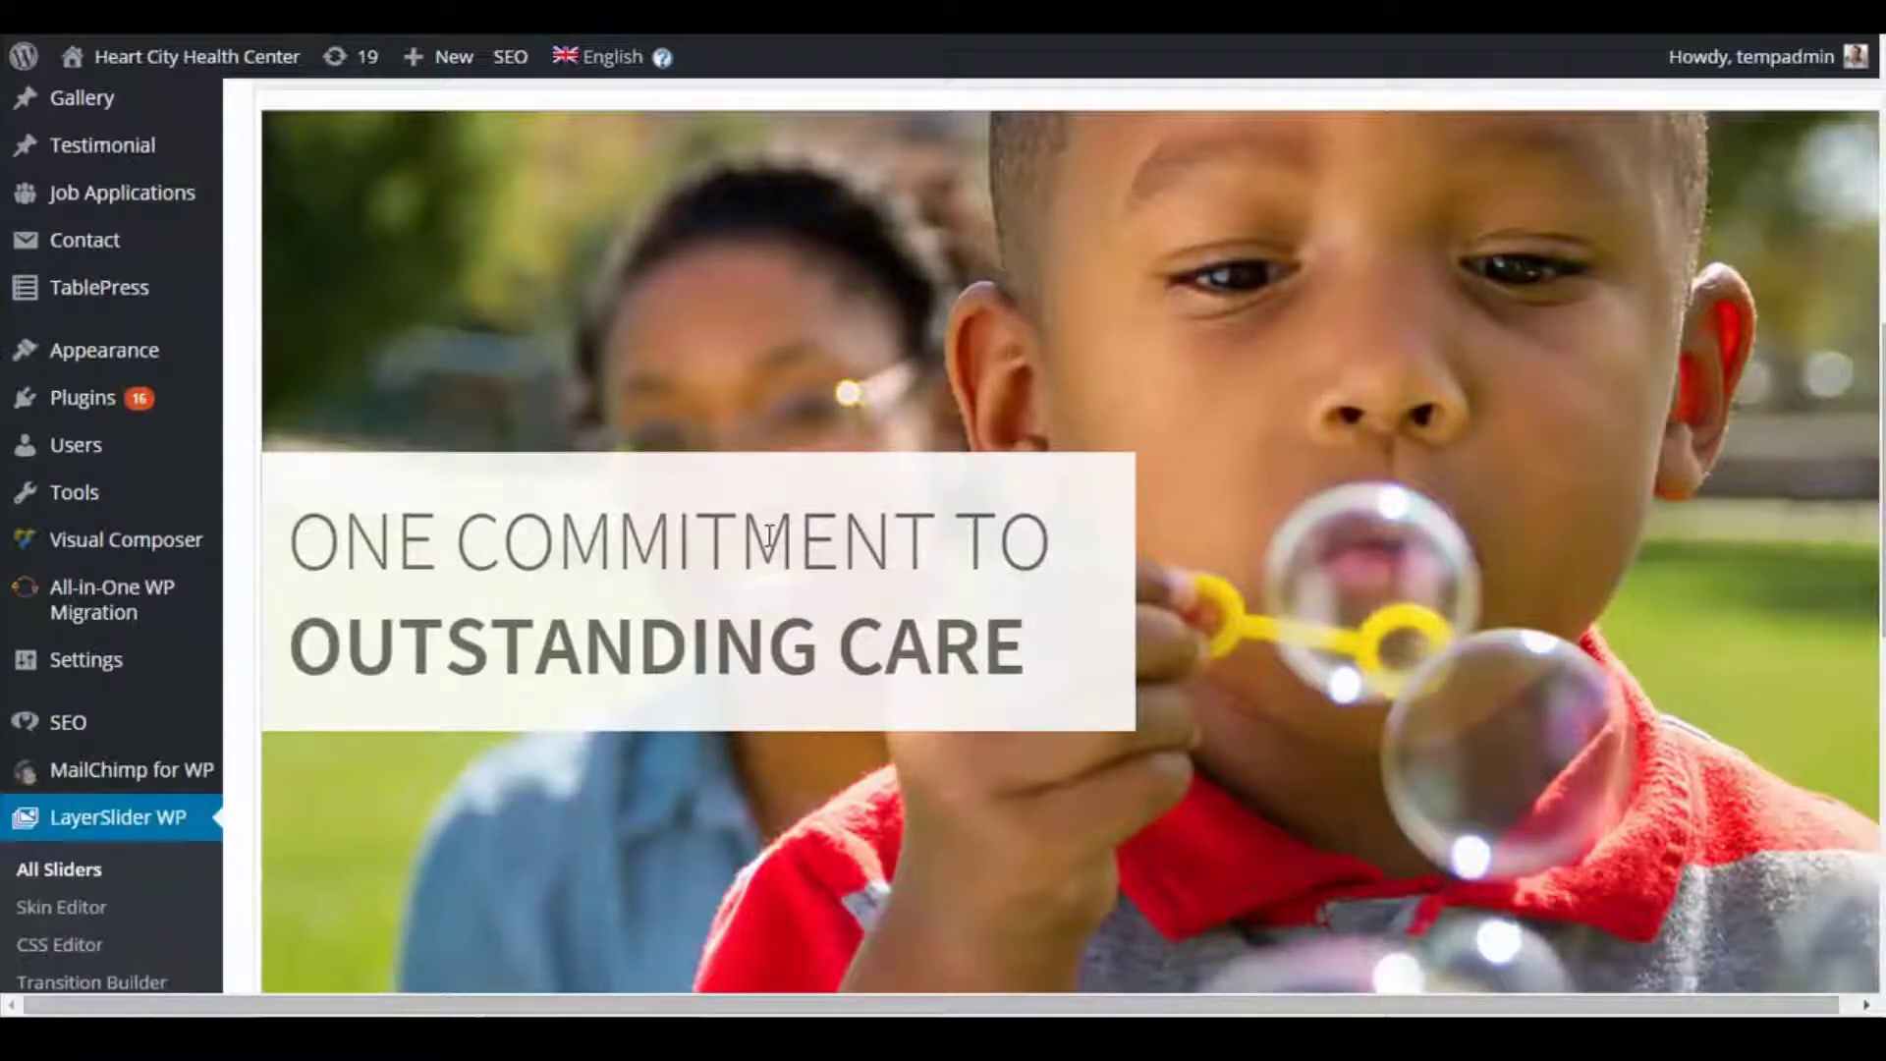
pyautogui.scroll(-10, 767, 536)
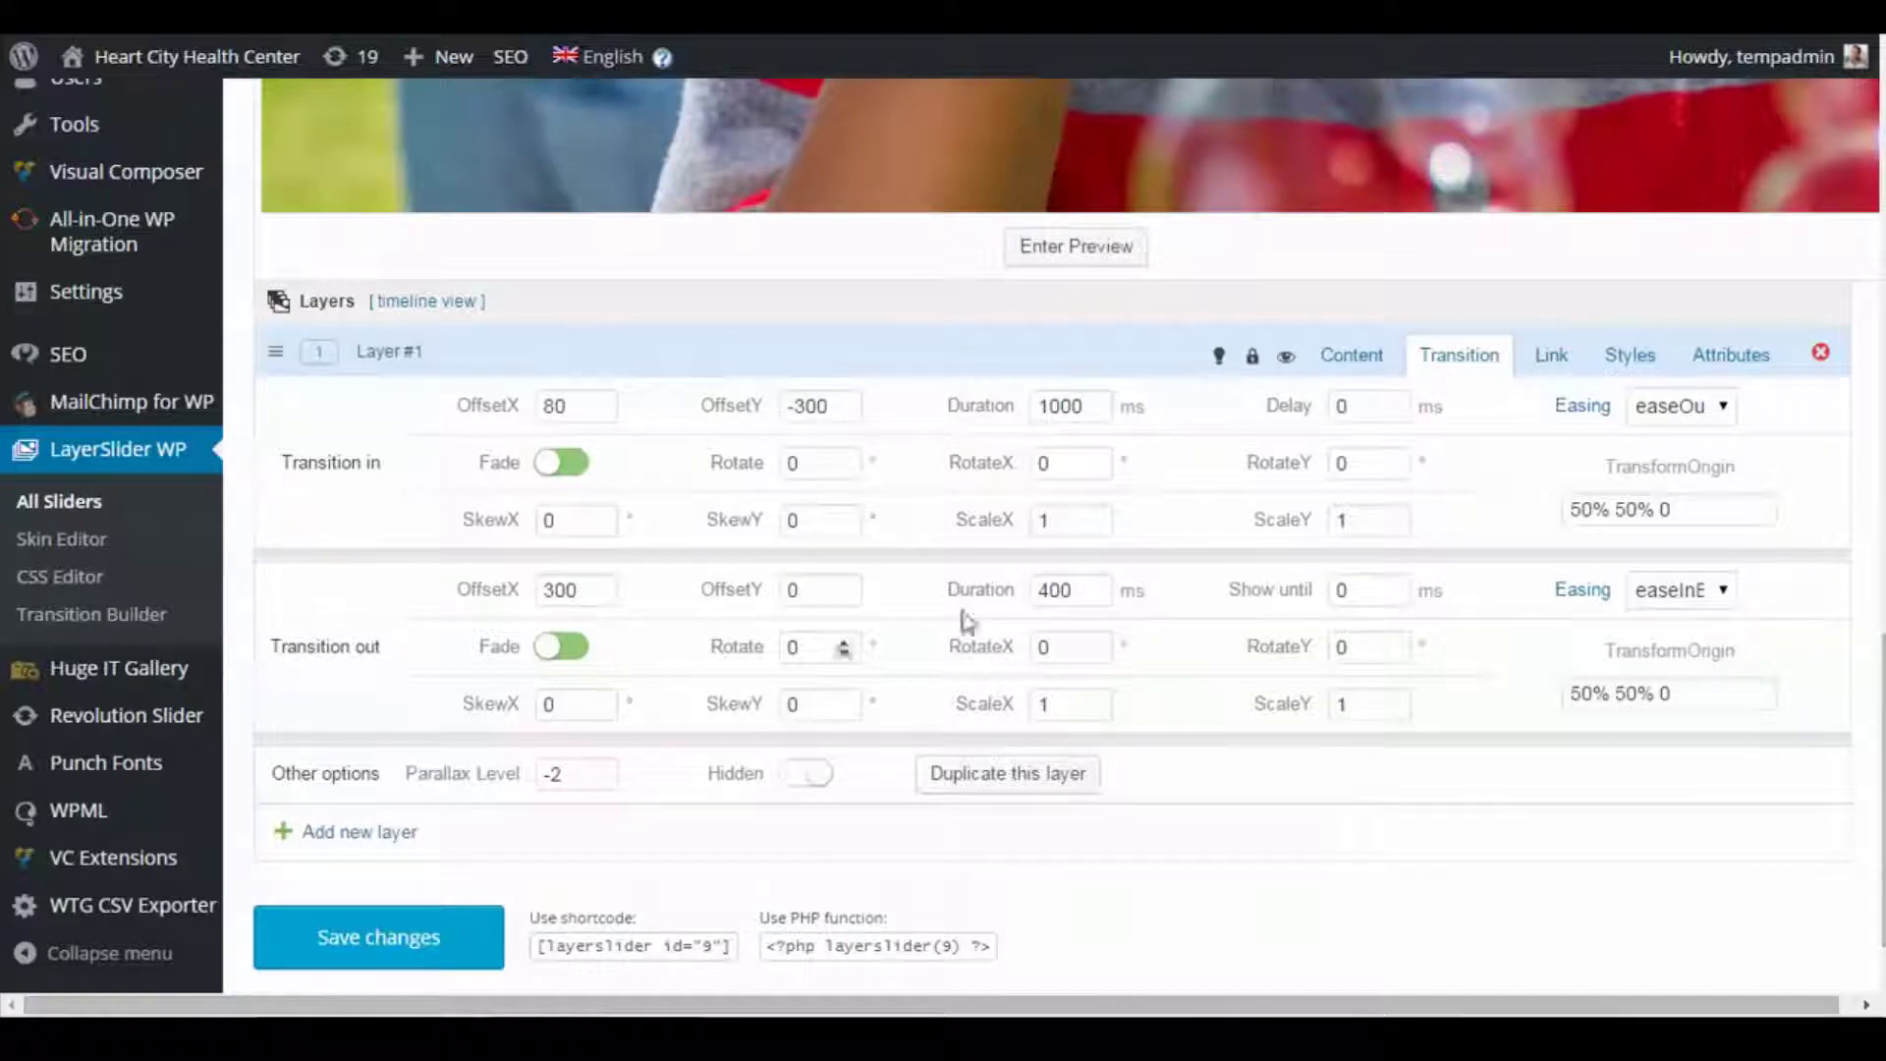
pyautogui.scroll(6, 1007, 602)
pyautogui.scroll(-6, 1007, 603)
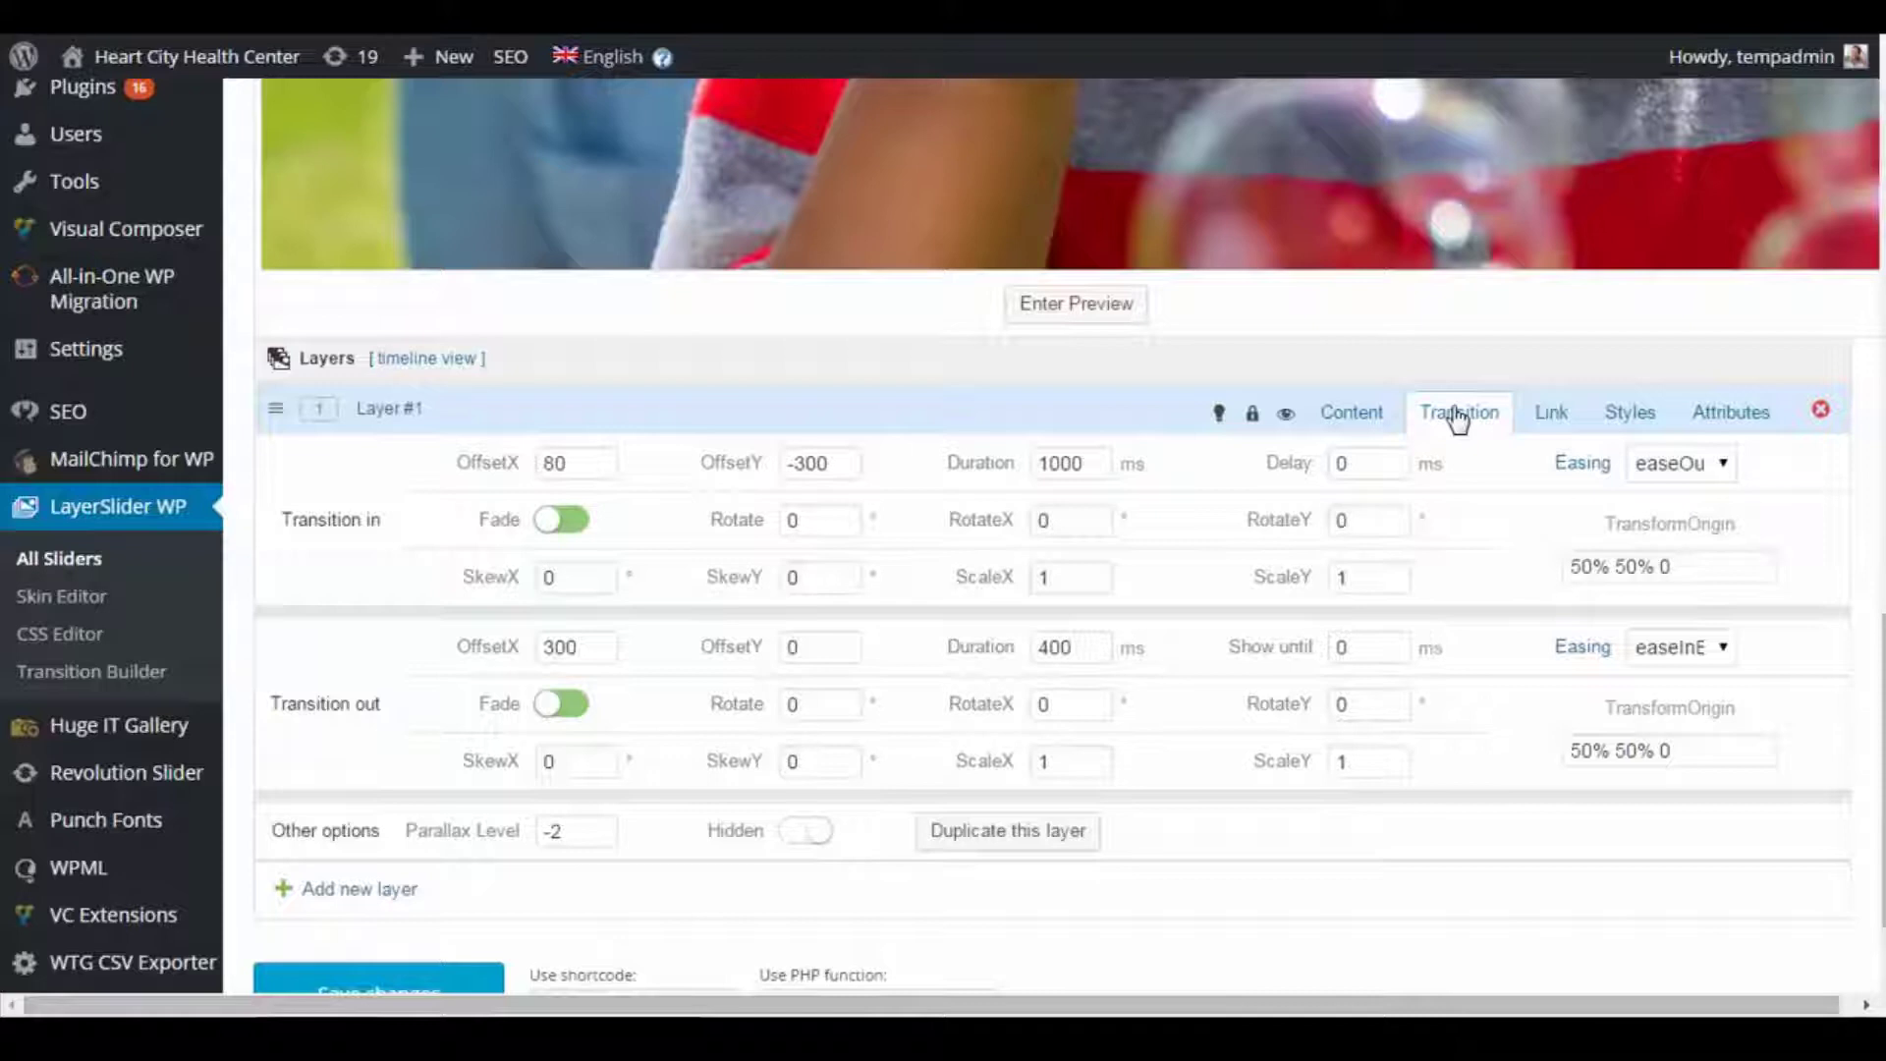
pyautogui.click(1354, 415)
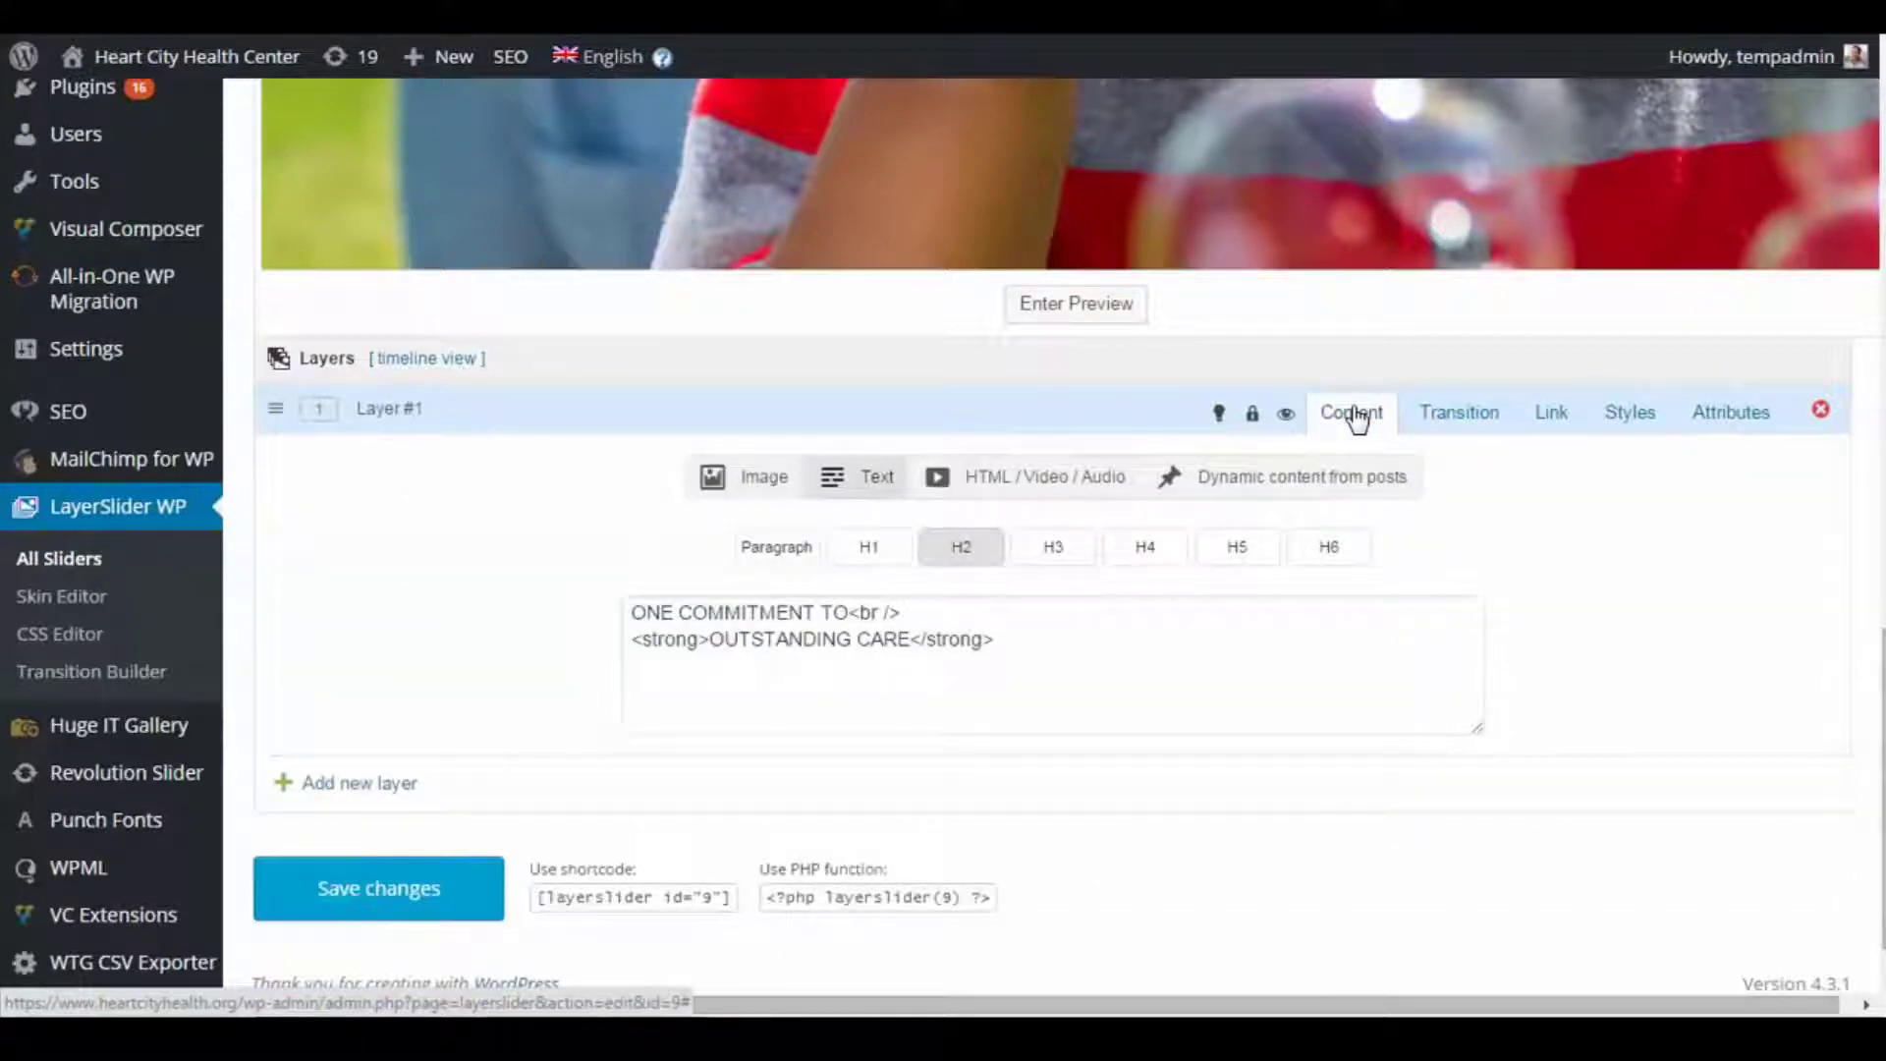
pyautogui.moveTo(634, 614); pyautogui.dragTo(851, 622)
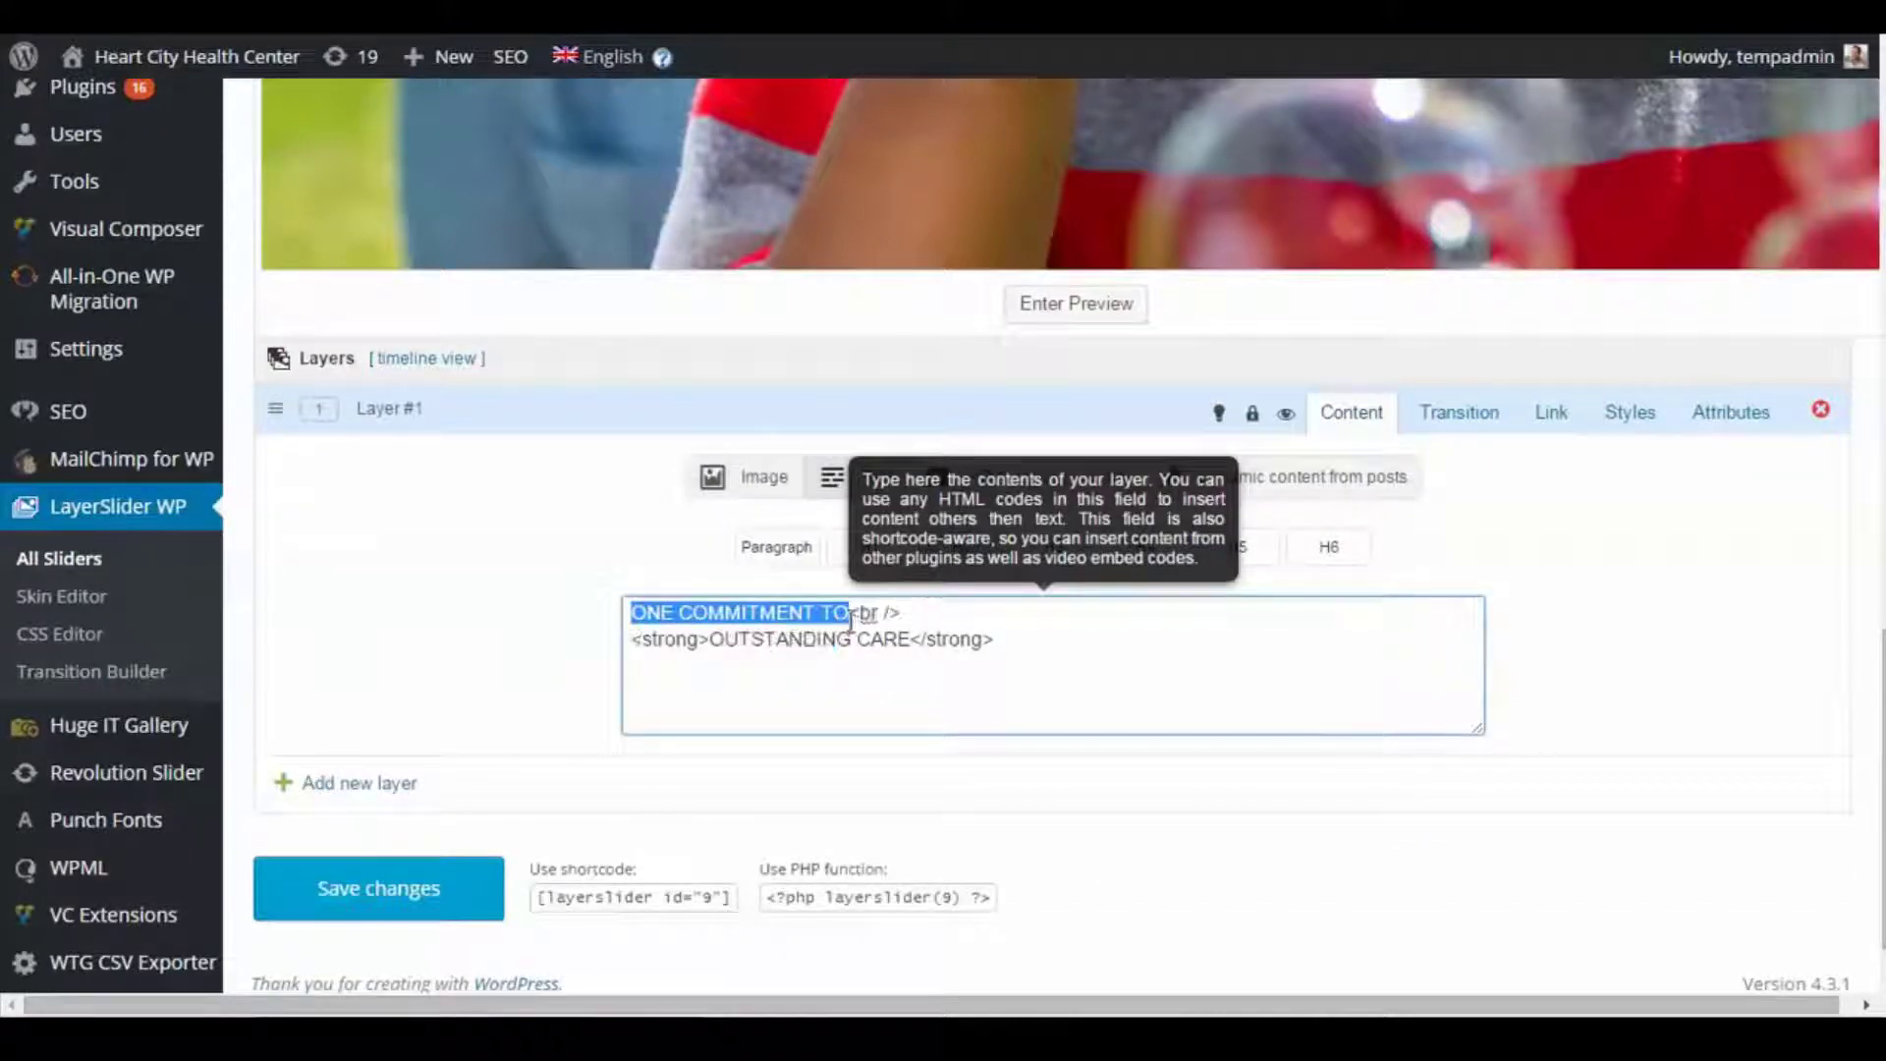
pyautogui.scroll(8, 438, 707)
pyautogui.scroll(1, 444, 727)
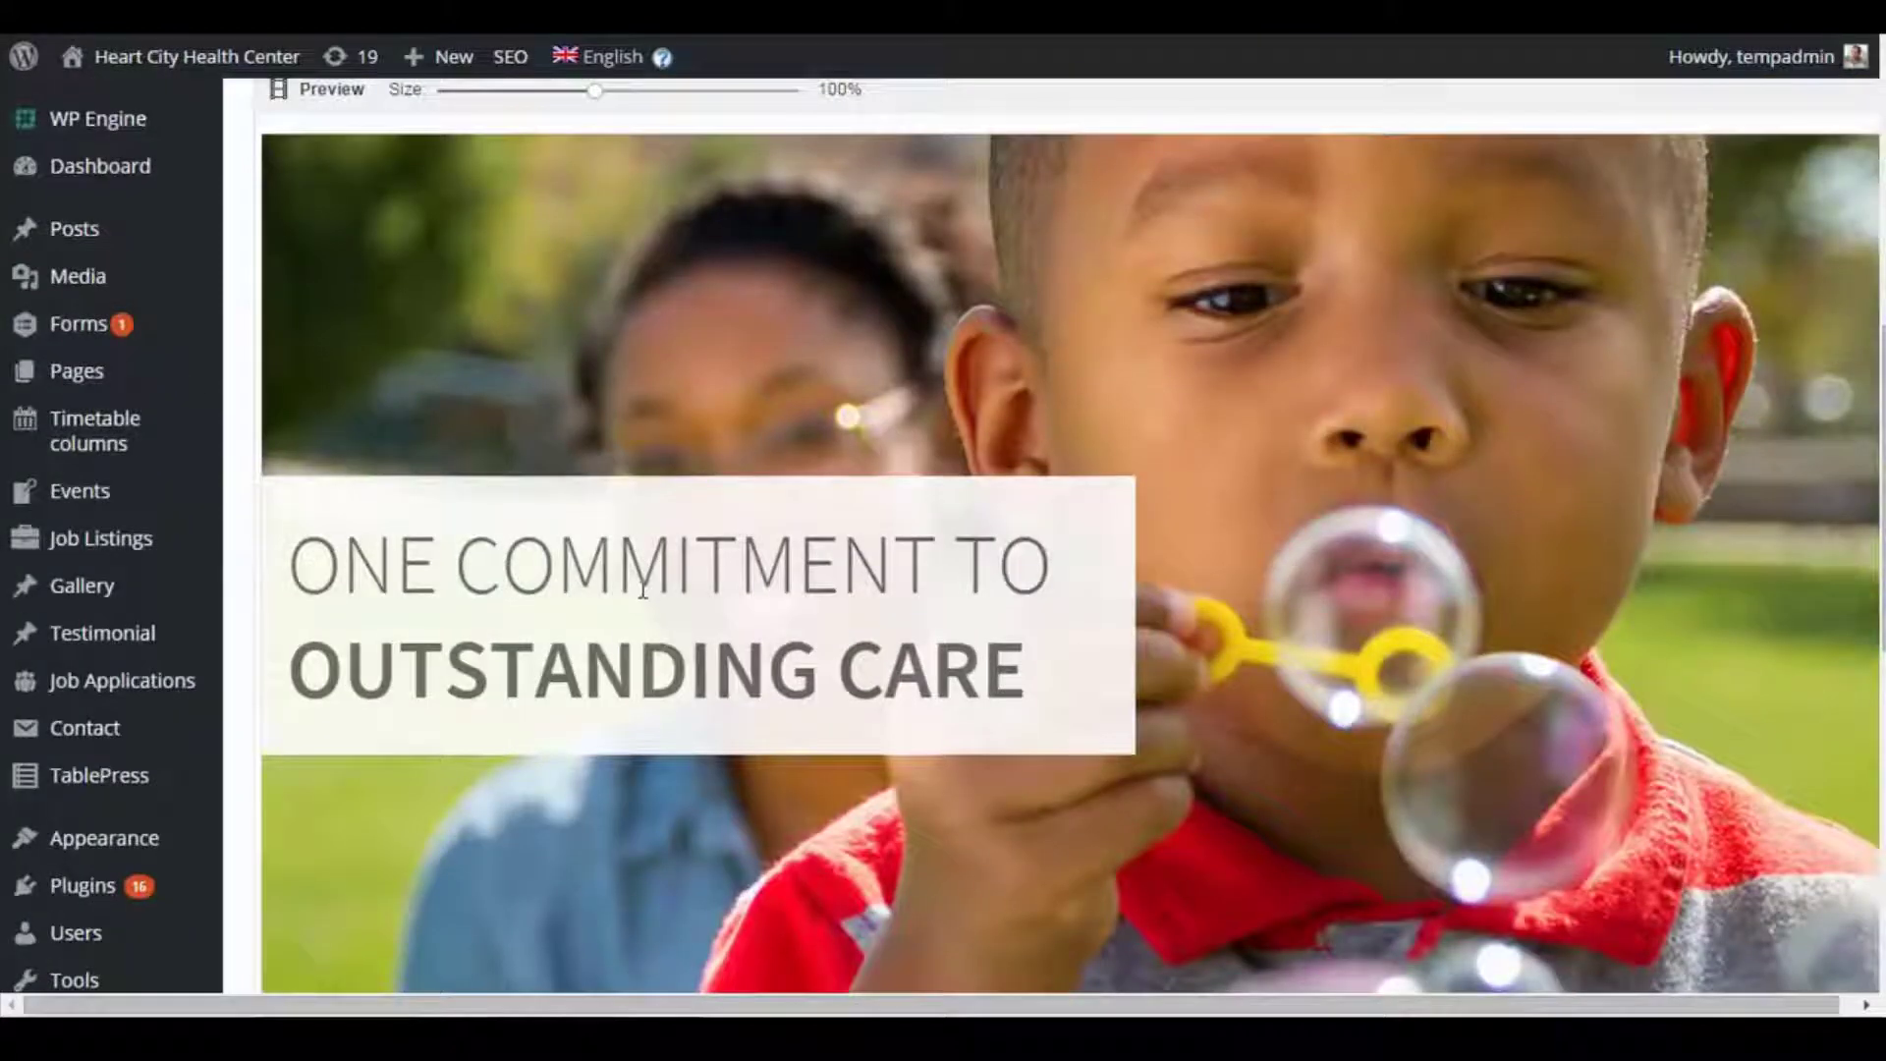
pyautogui.scroll(-9, 752, 721)
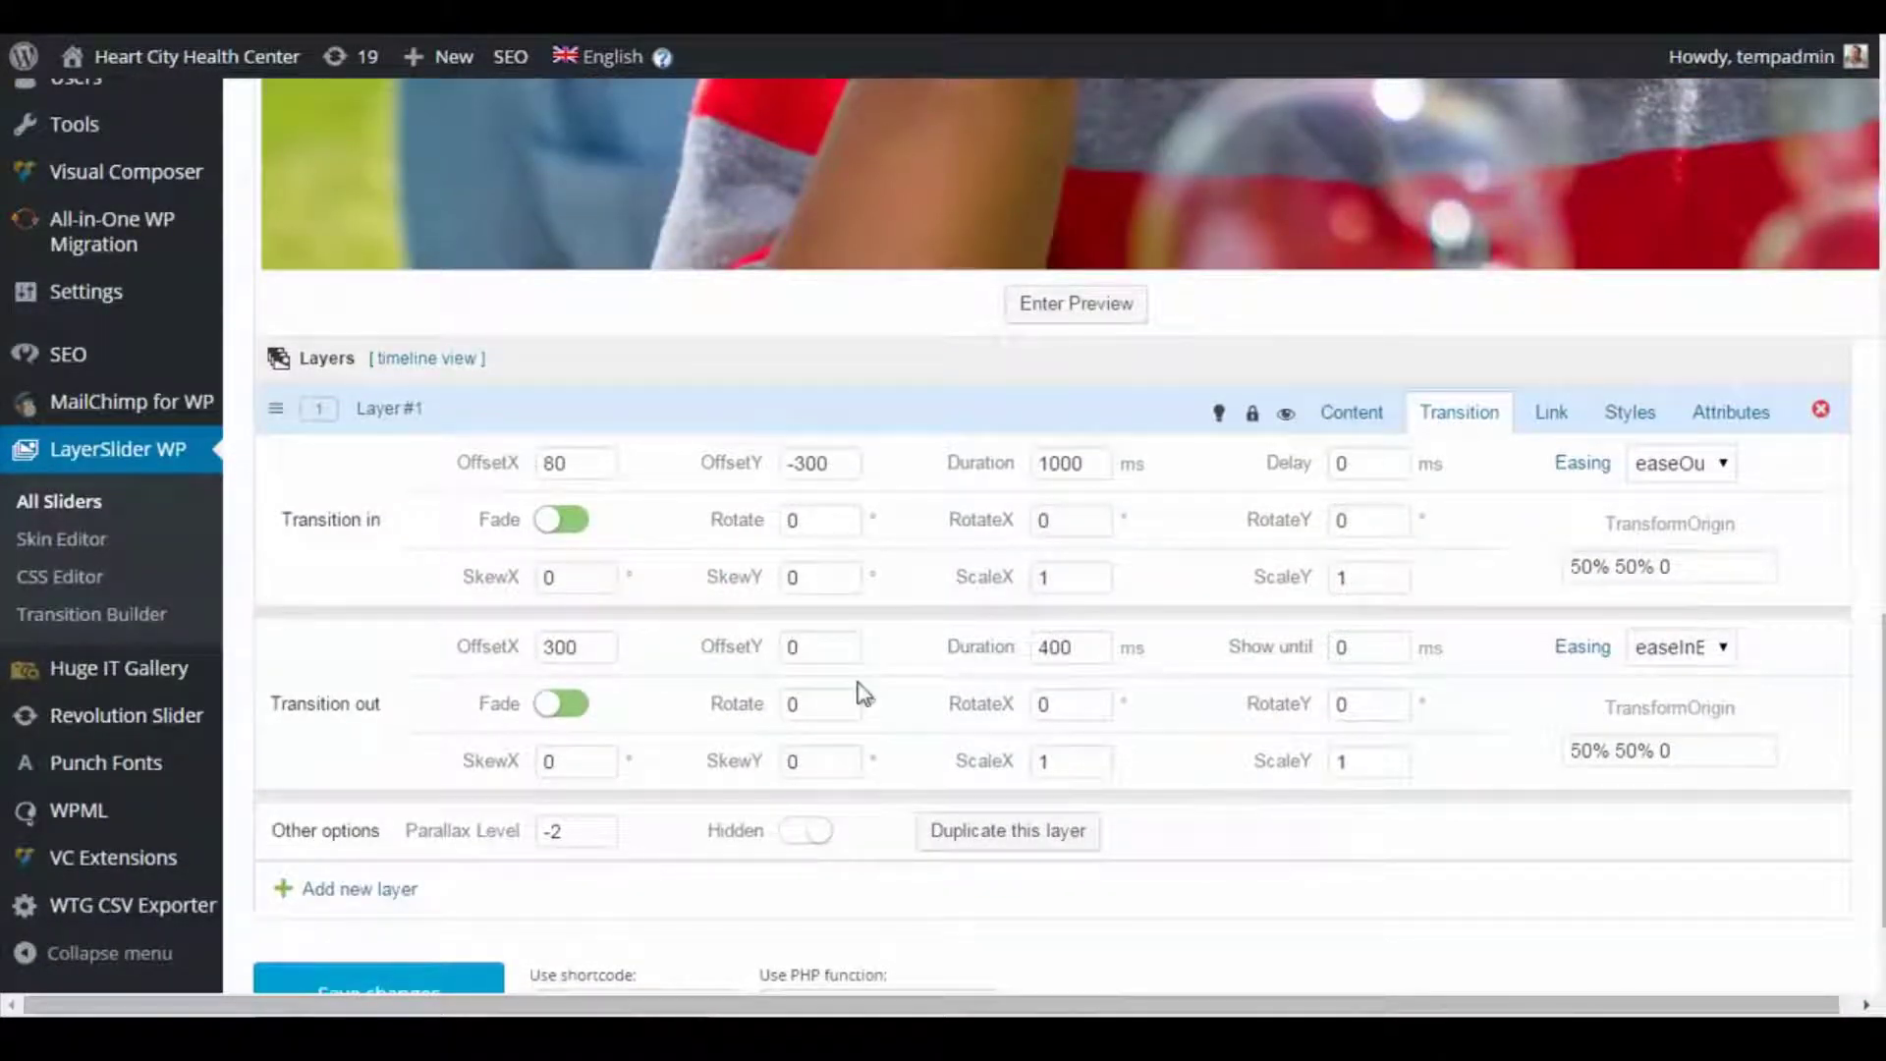
pyautogui.click(1351, 414)
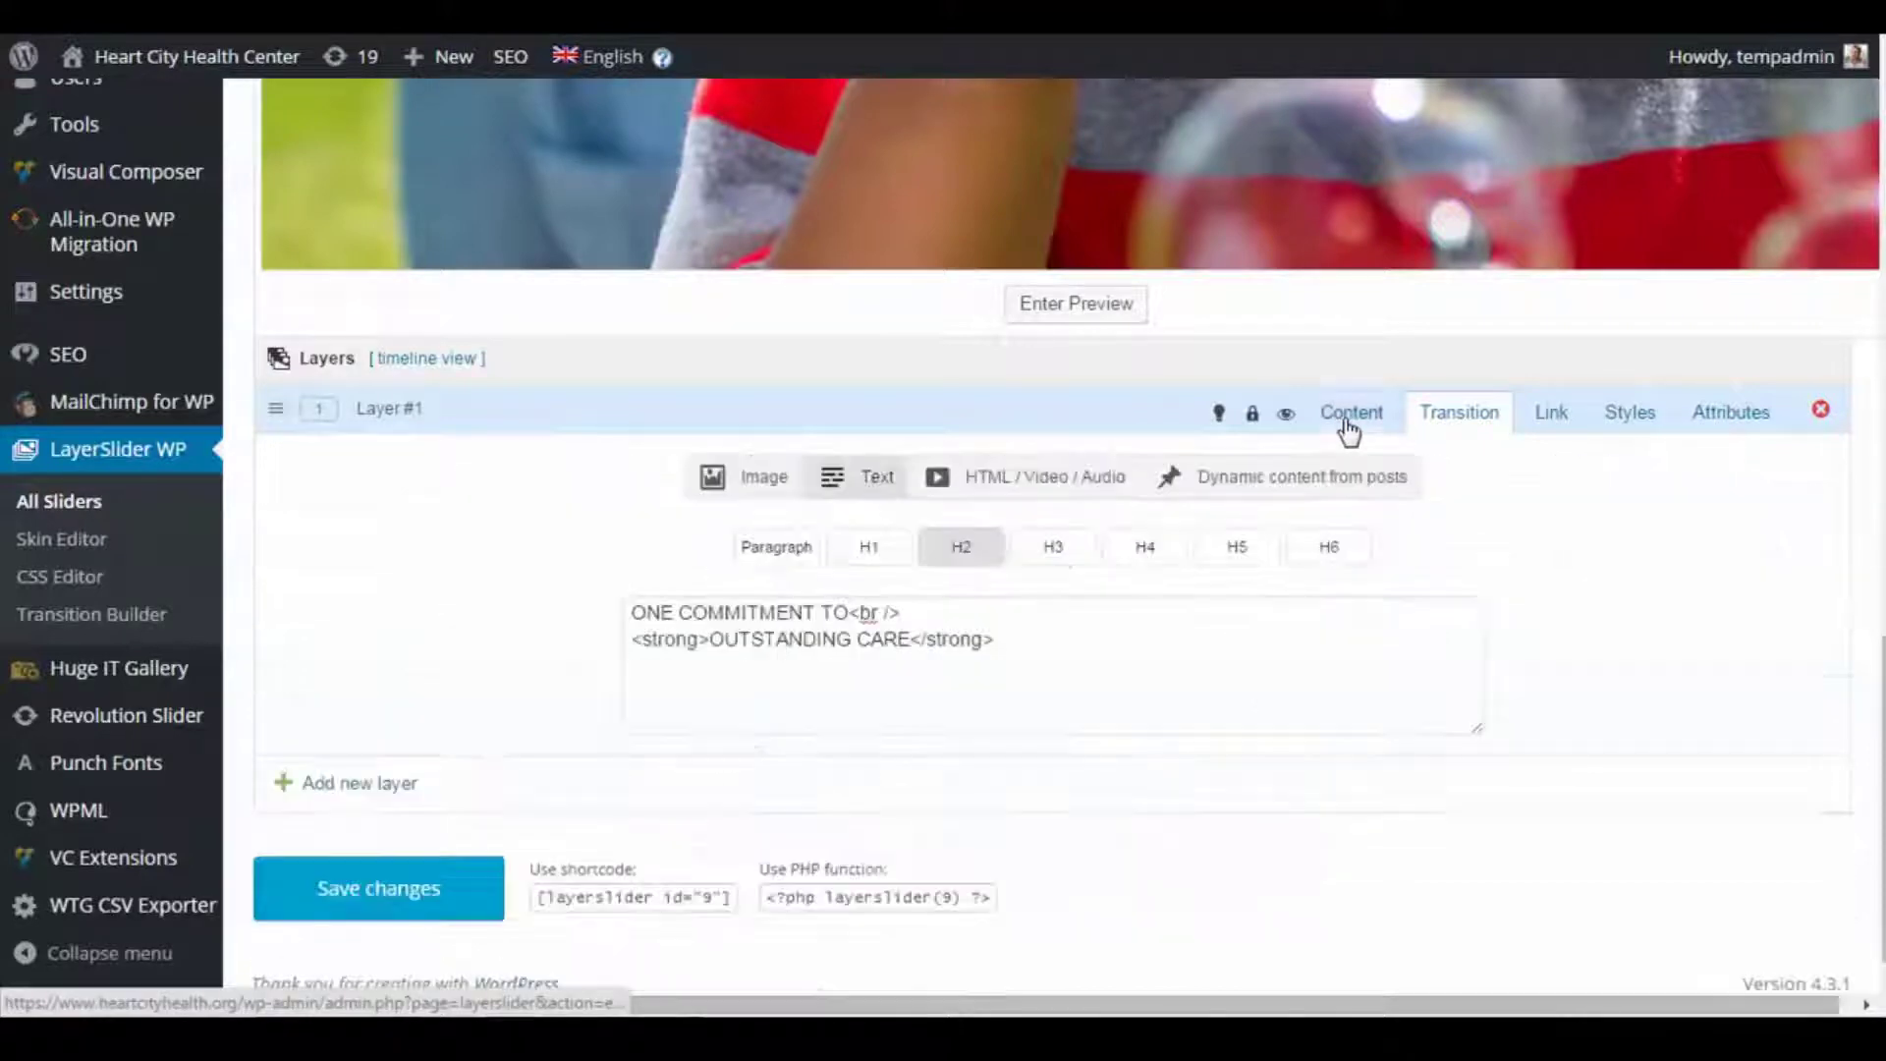
pyautogui.moveTo(847, 614); pyautogui.dragTo(640, 606)
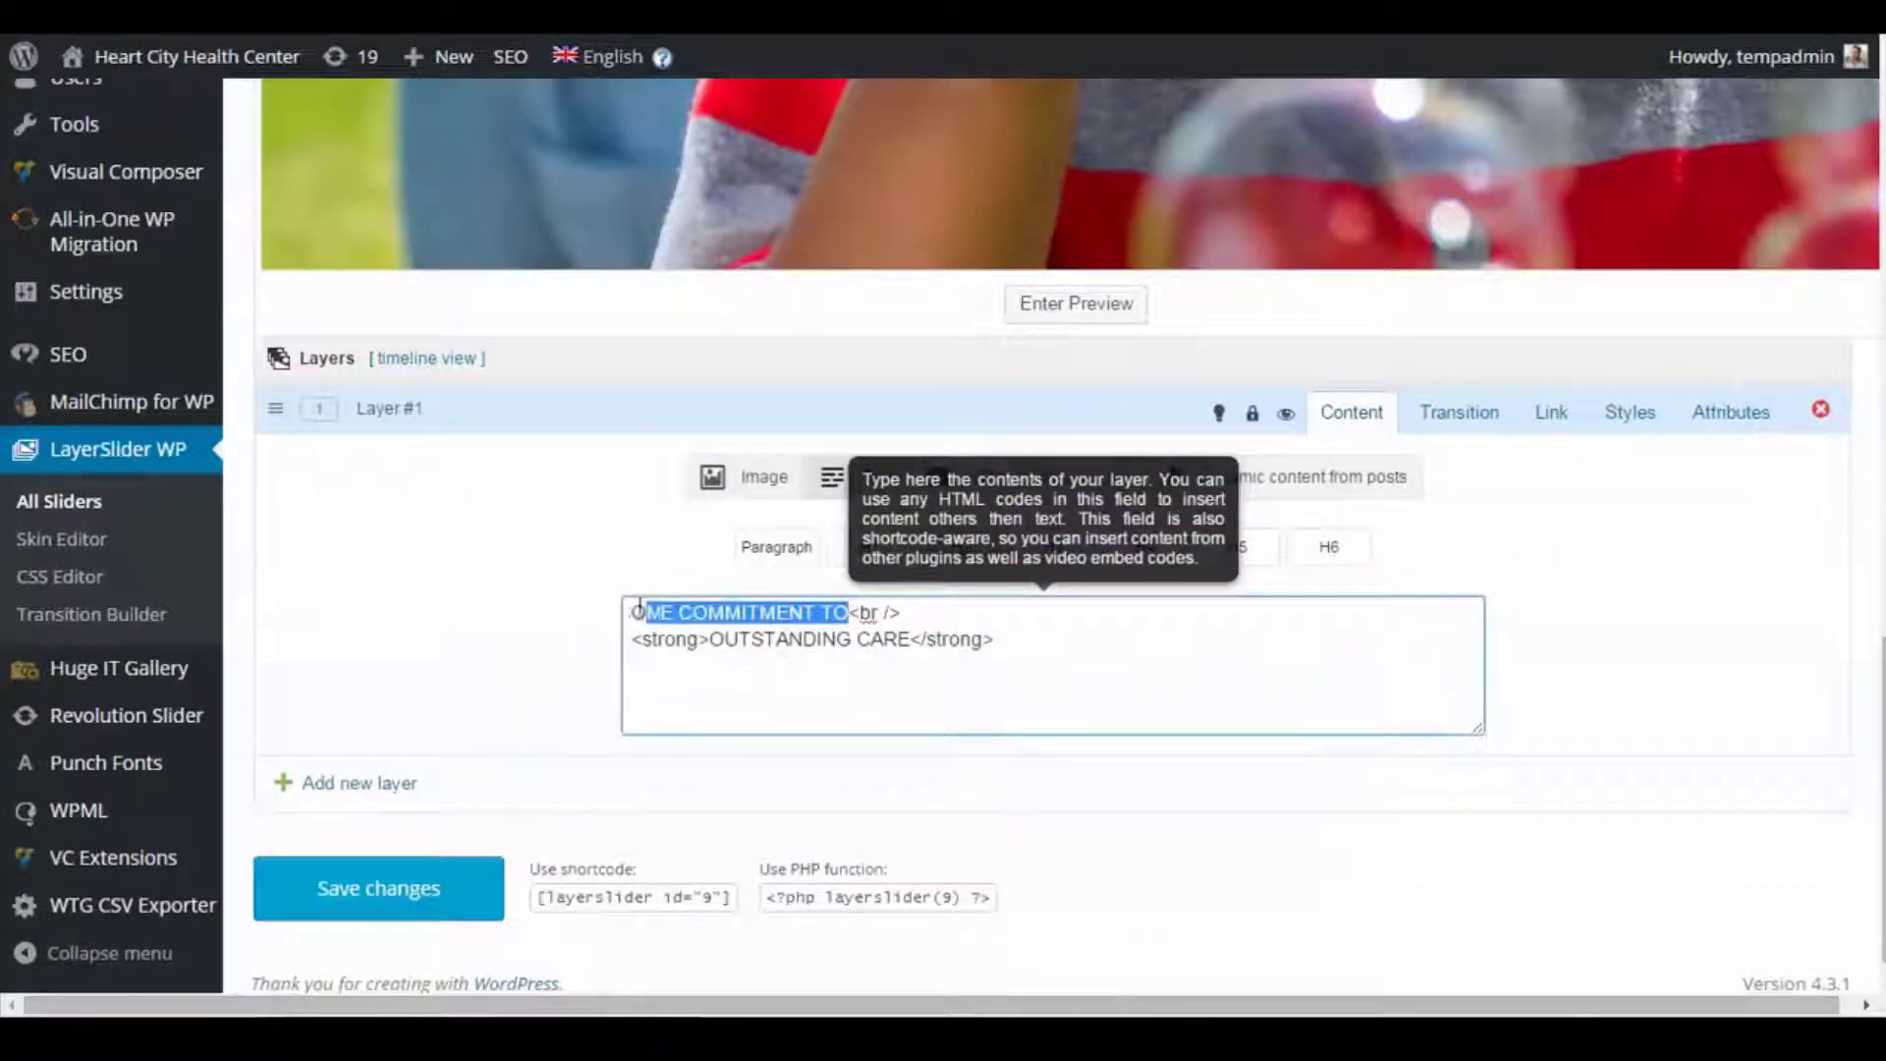
pyautogui.scroll(6, 593, 792)
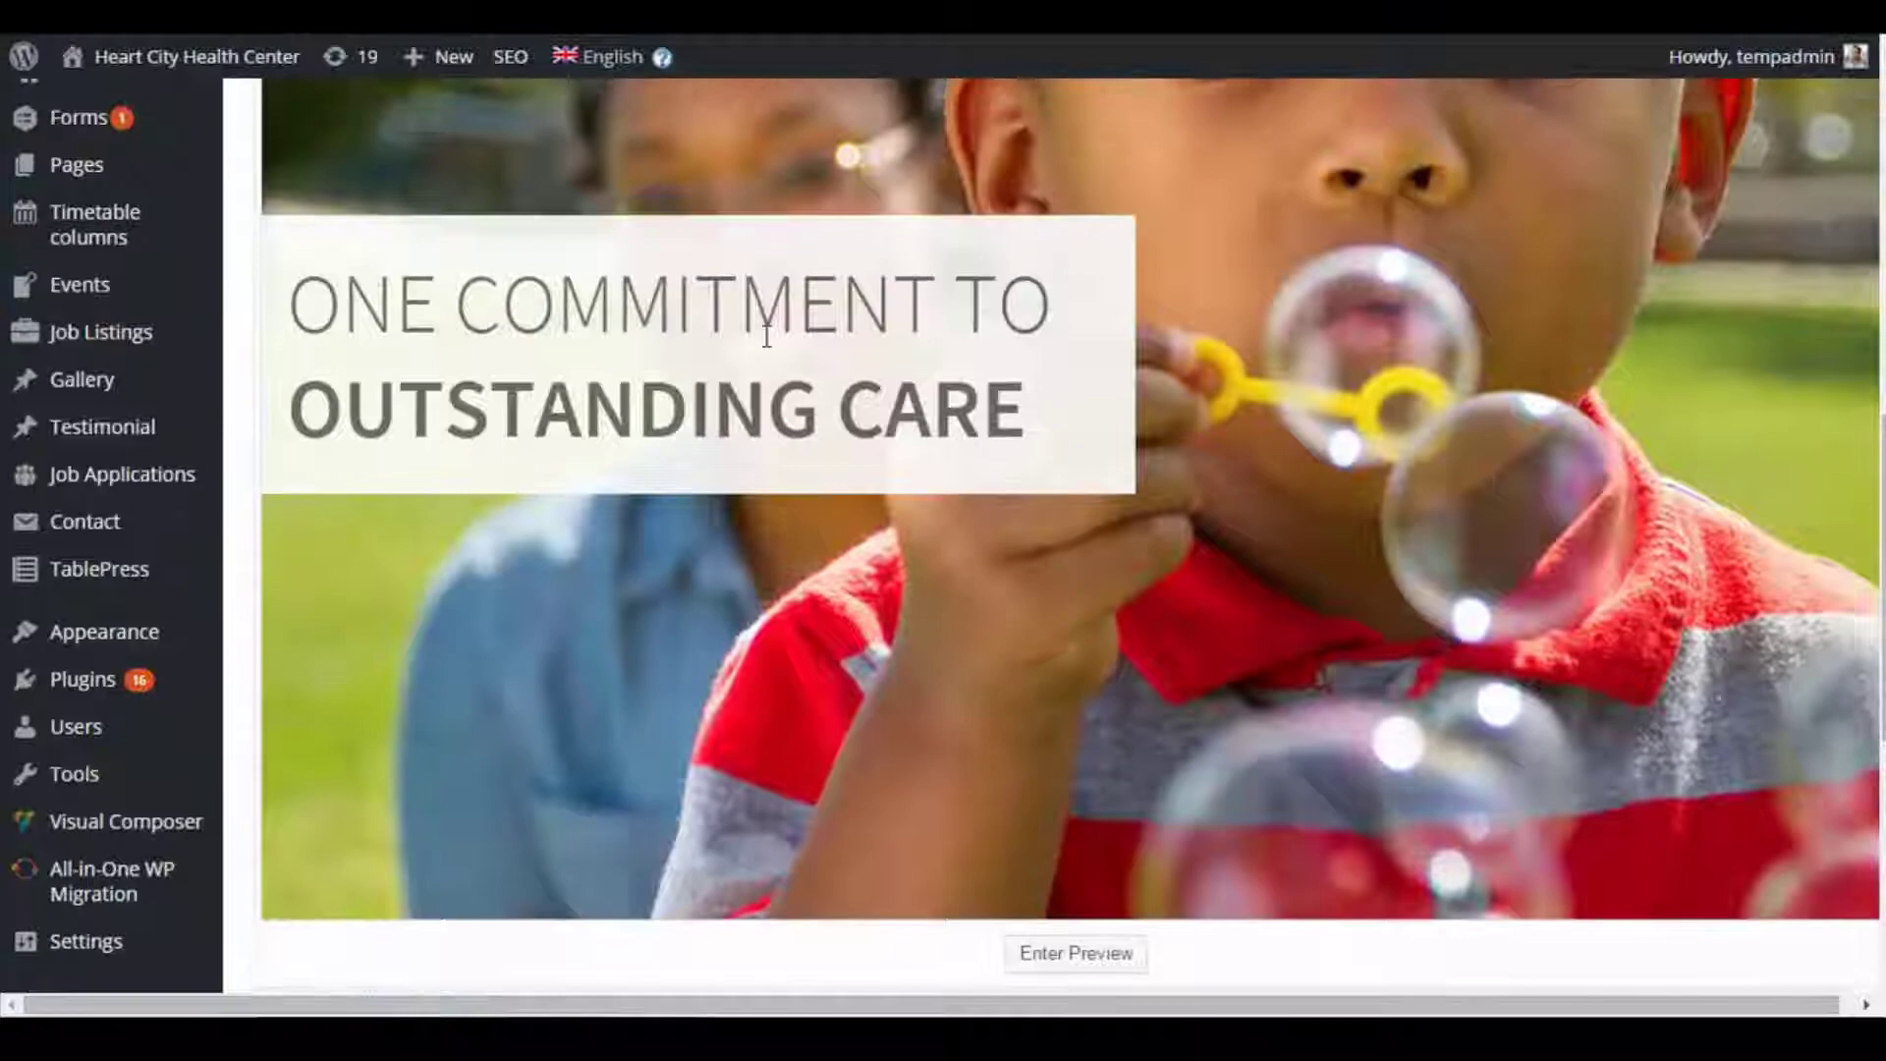
pyautogui.scroll(-5, 722, 192)
pyautogui.scroll(-1, 540, 687)
pyautogui.scroll(8, 430, 759)
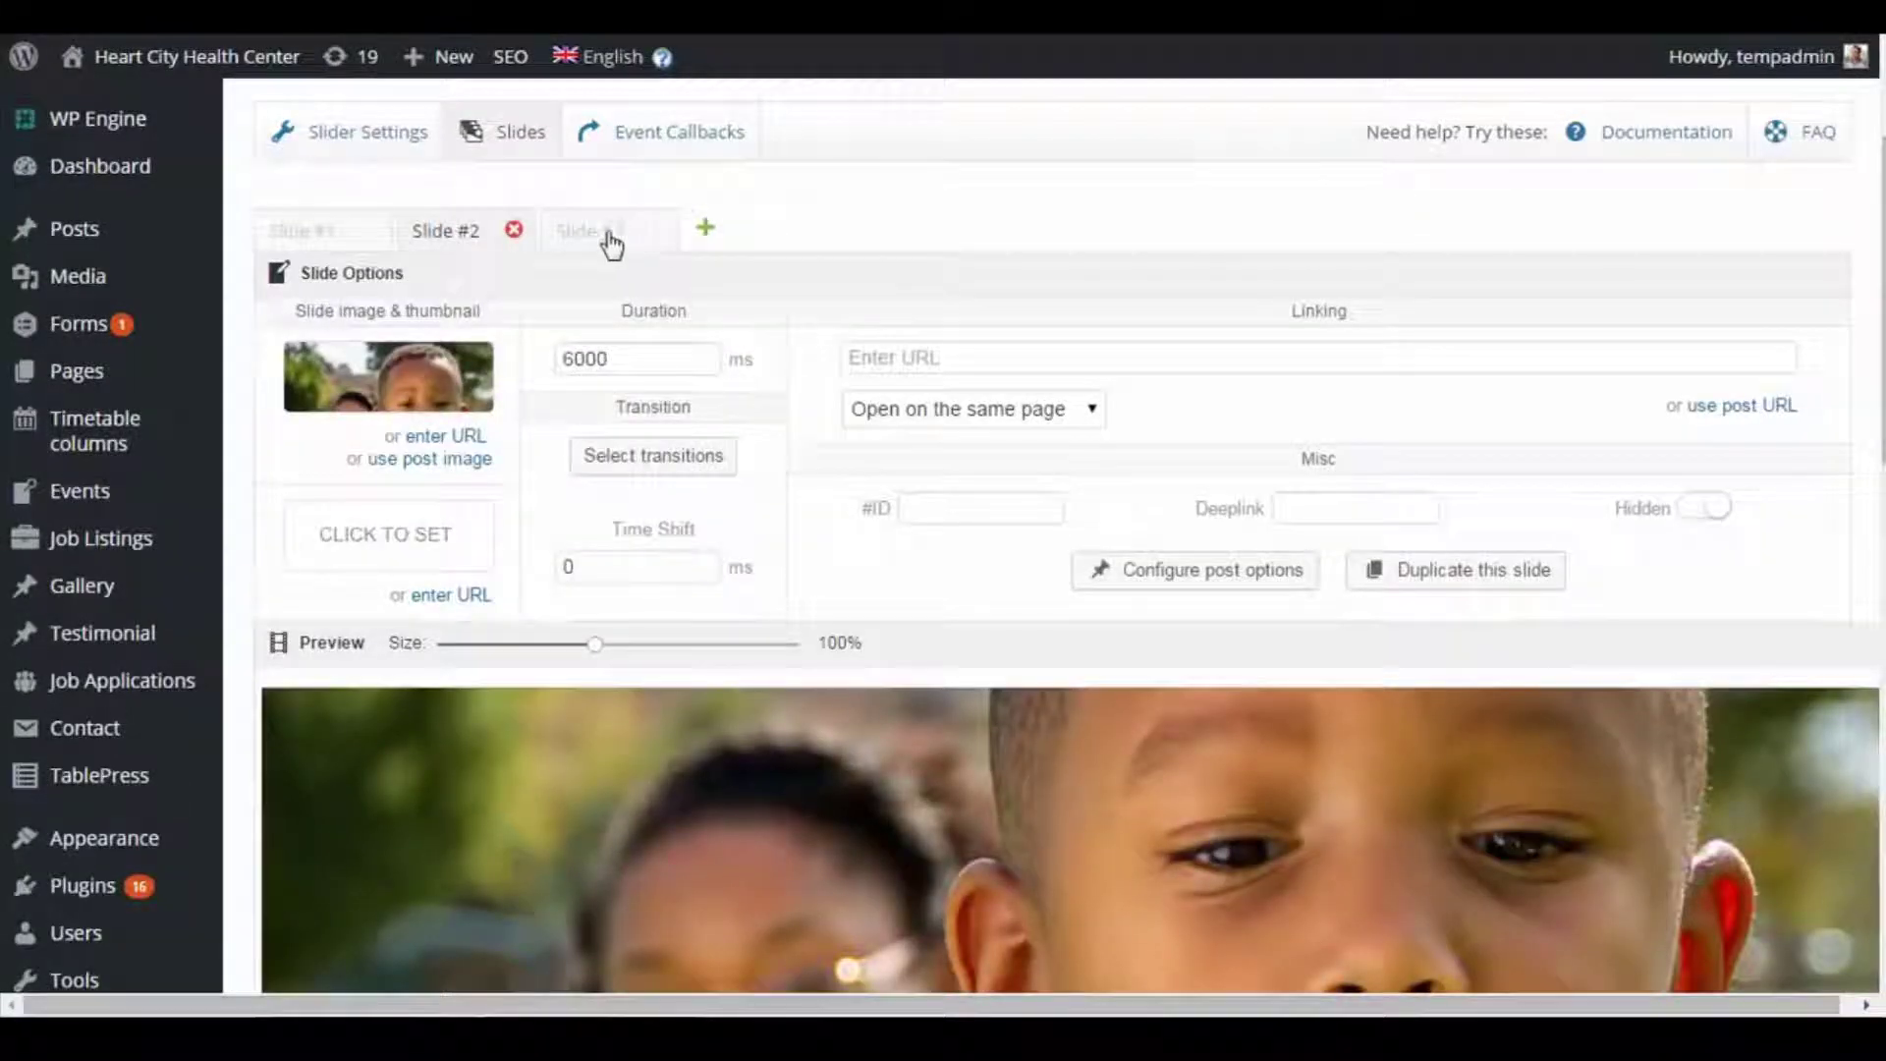
pyautogui.click(608, 236)
pyautogui.scroll(-7, 949, 556)
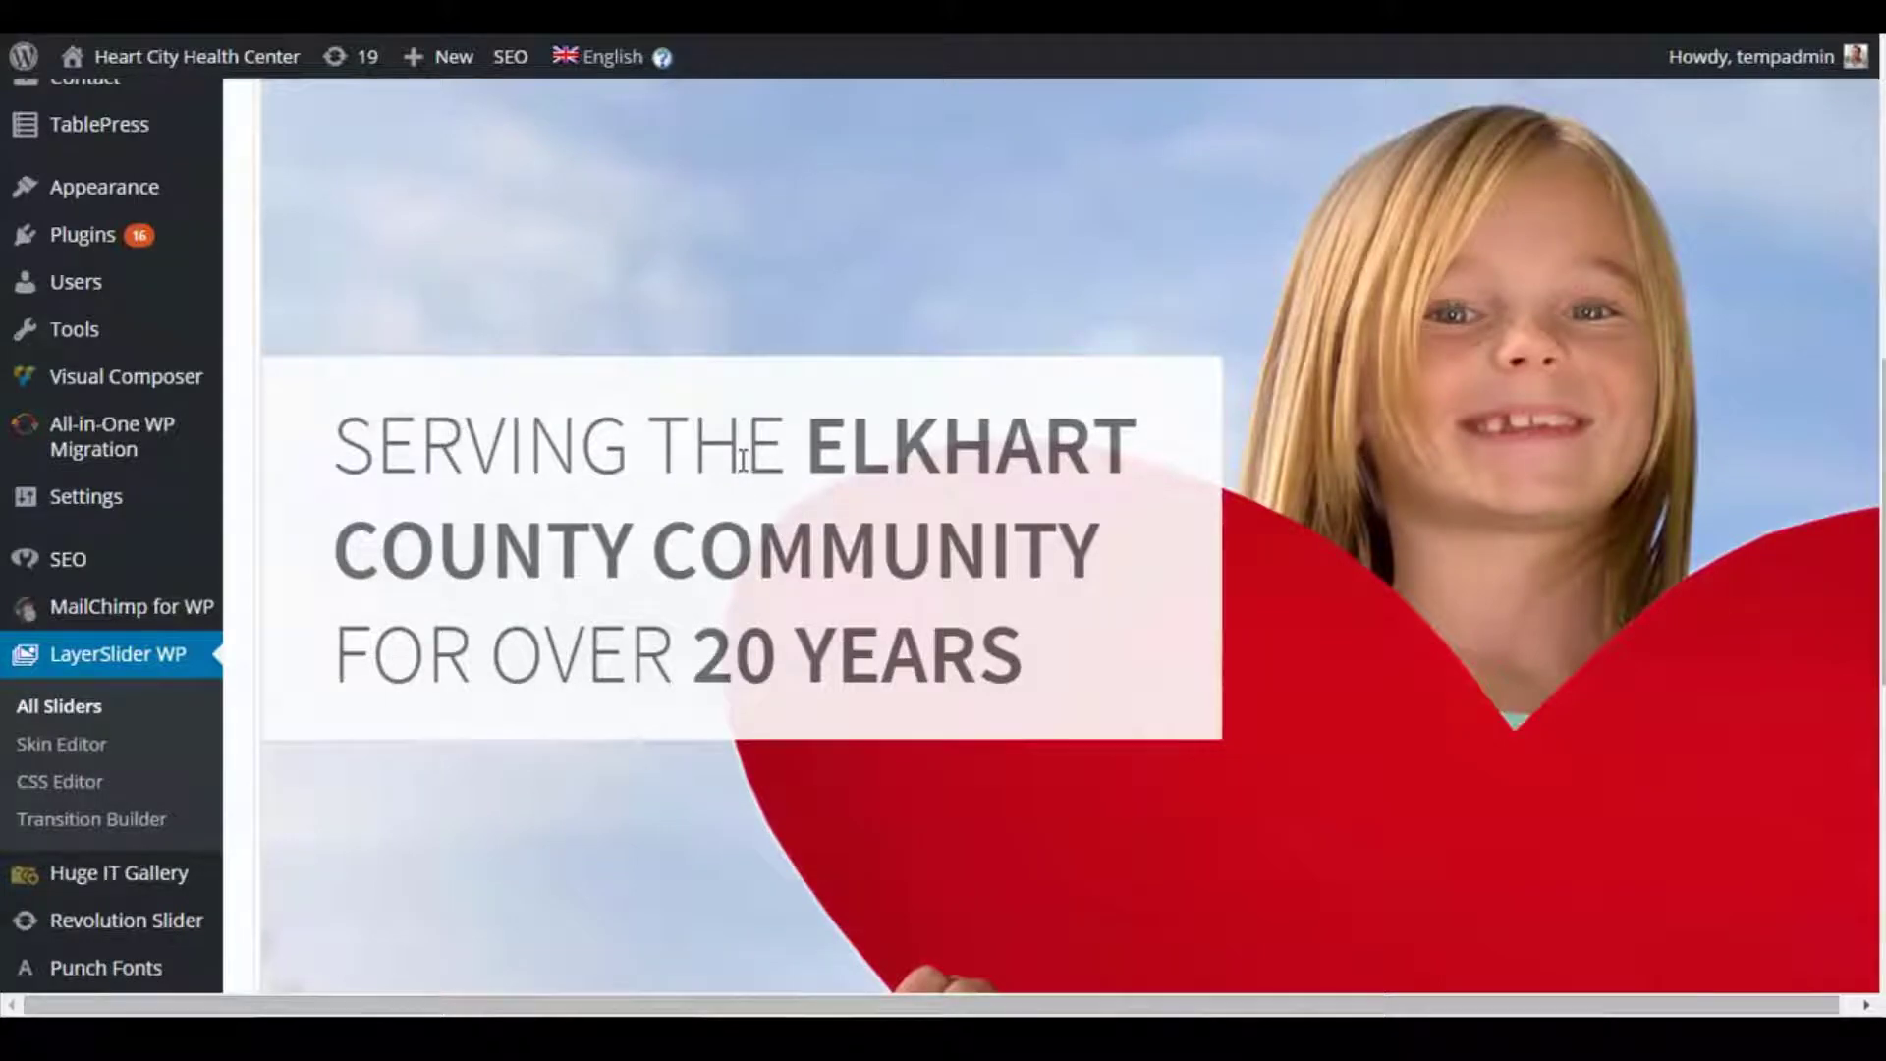
pyautogui.scroll(-2, 972, 640)
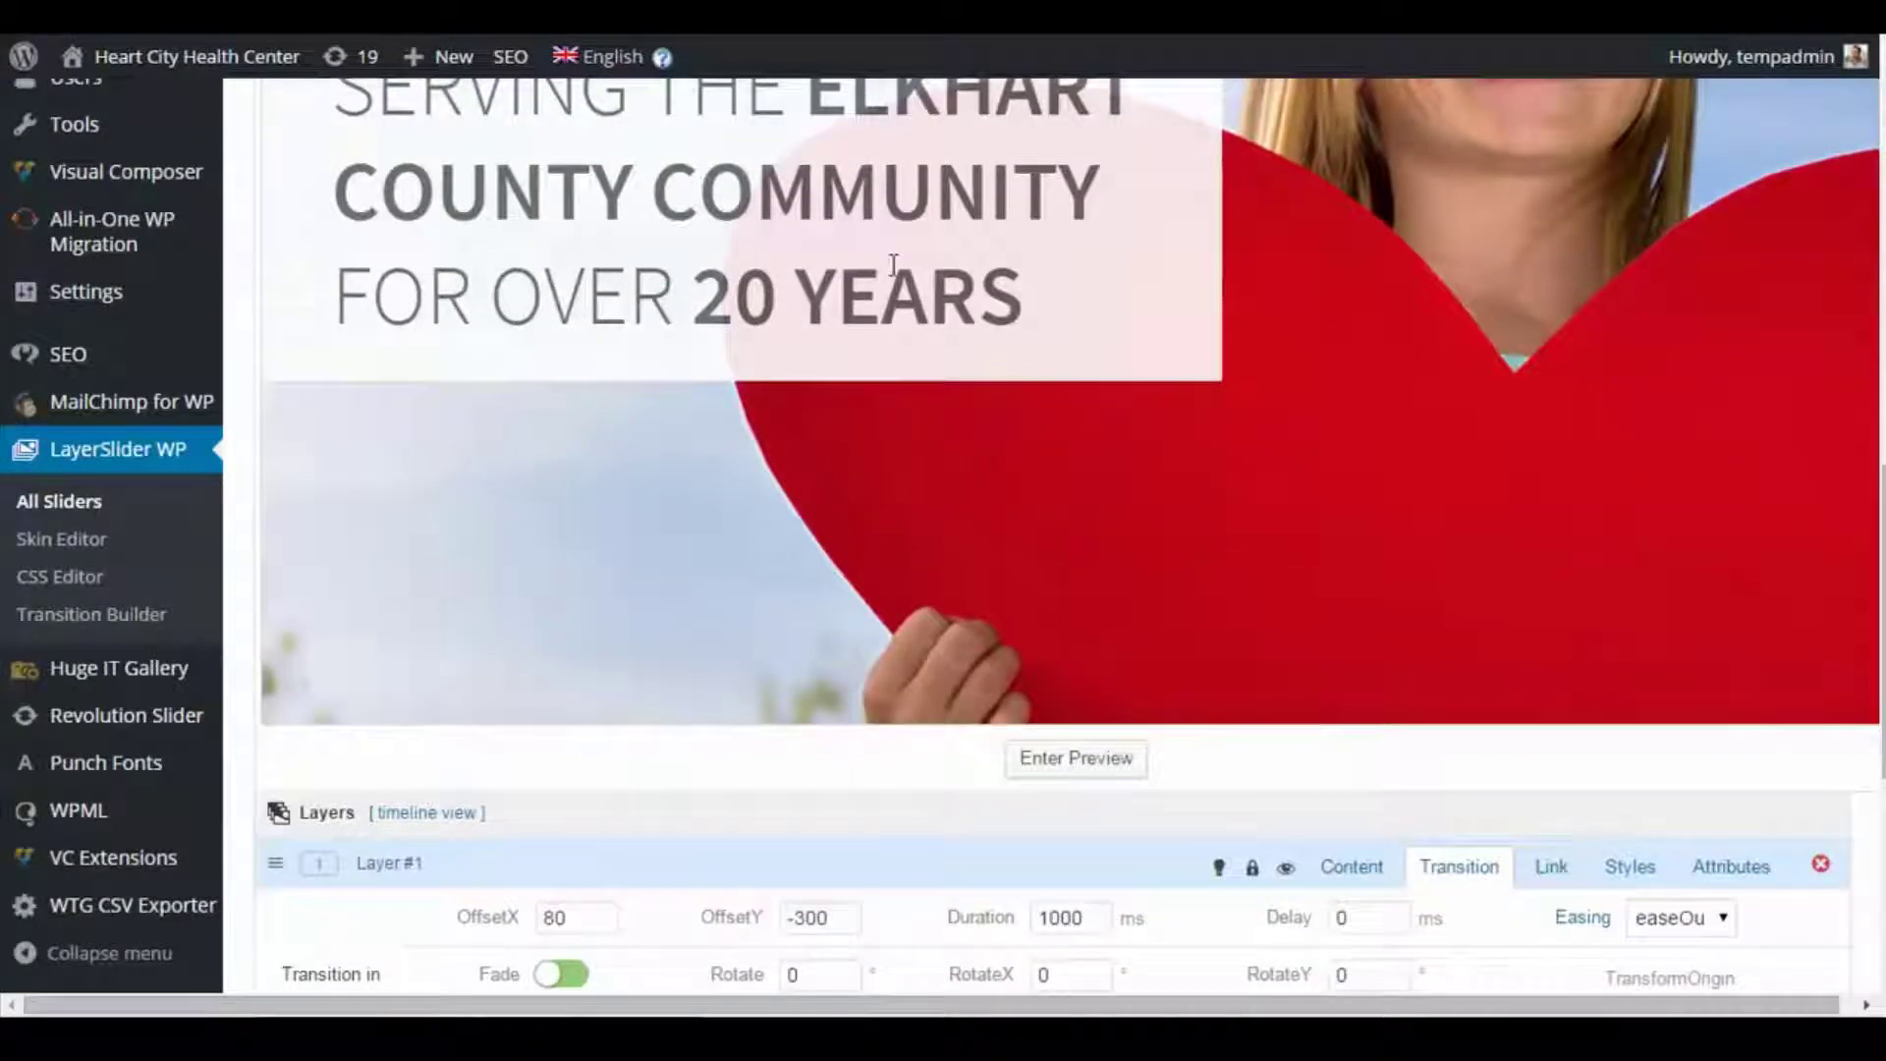
pyautogui.scroll(-5, 1036, 345)
pyautogui.click(1356, 346)
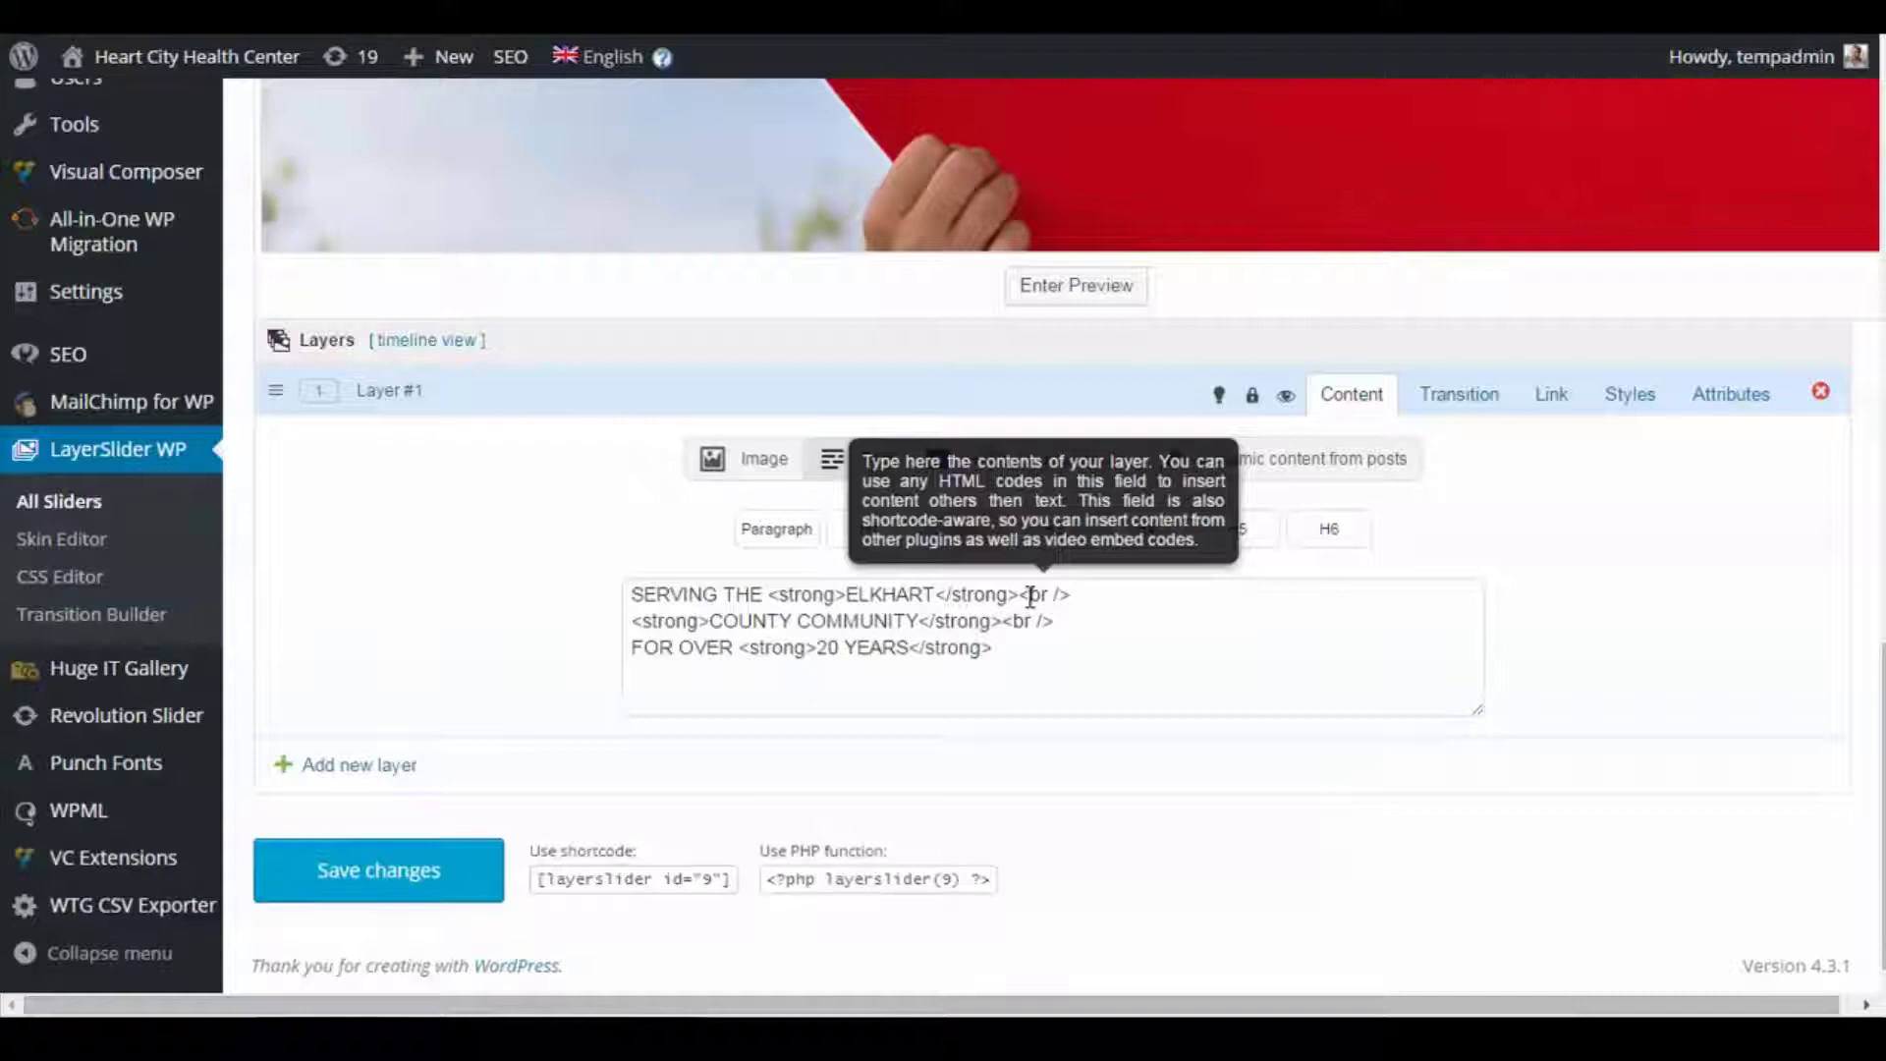
pyautogui.moveTo(1022, 595); pyautogui.dragTo(1073, 595)
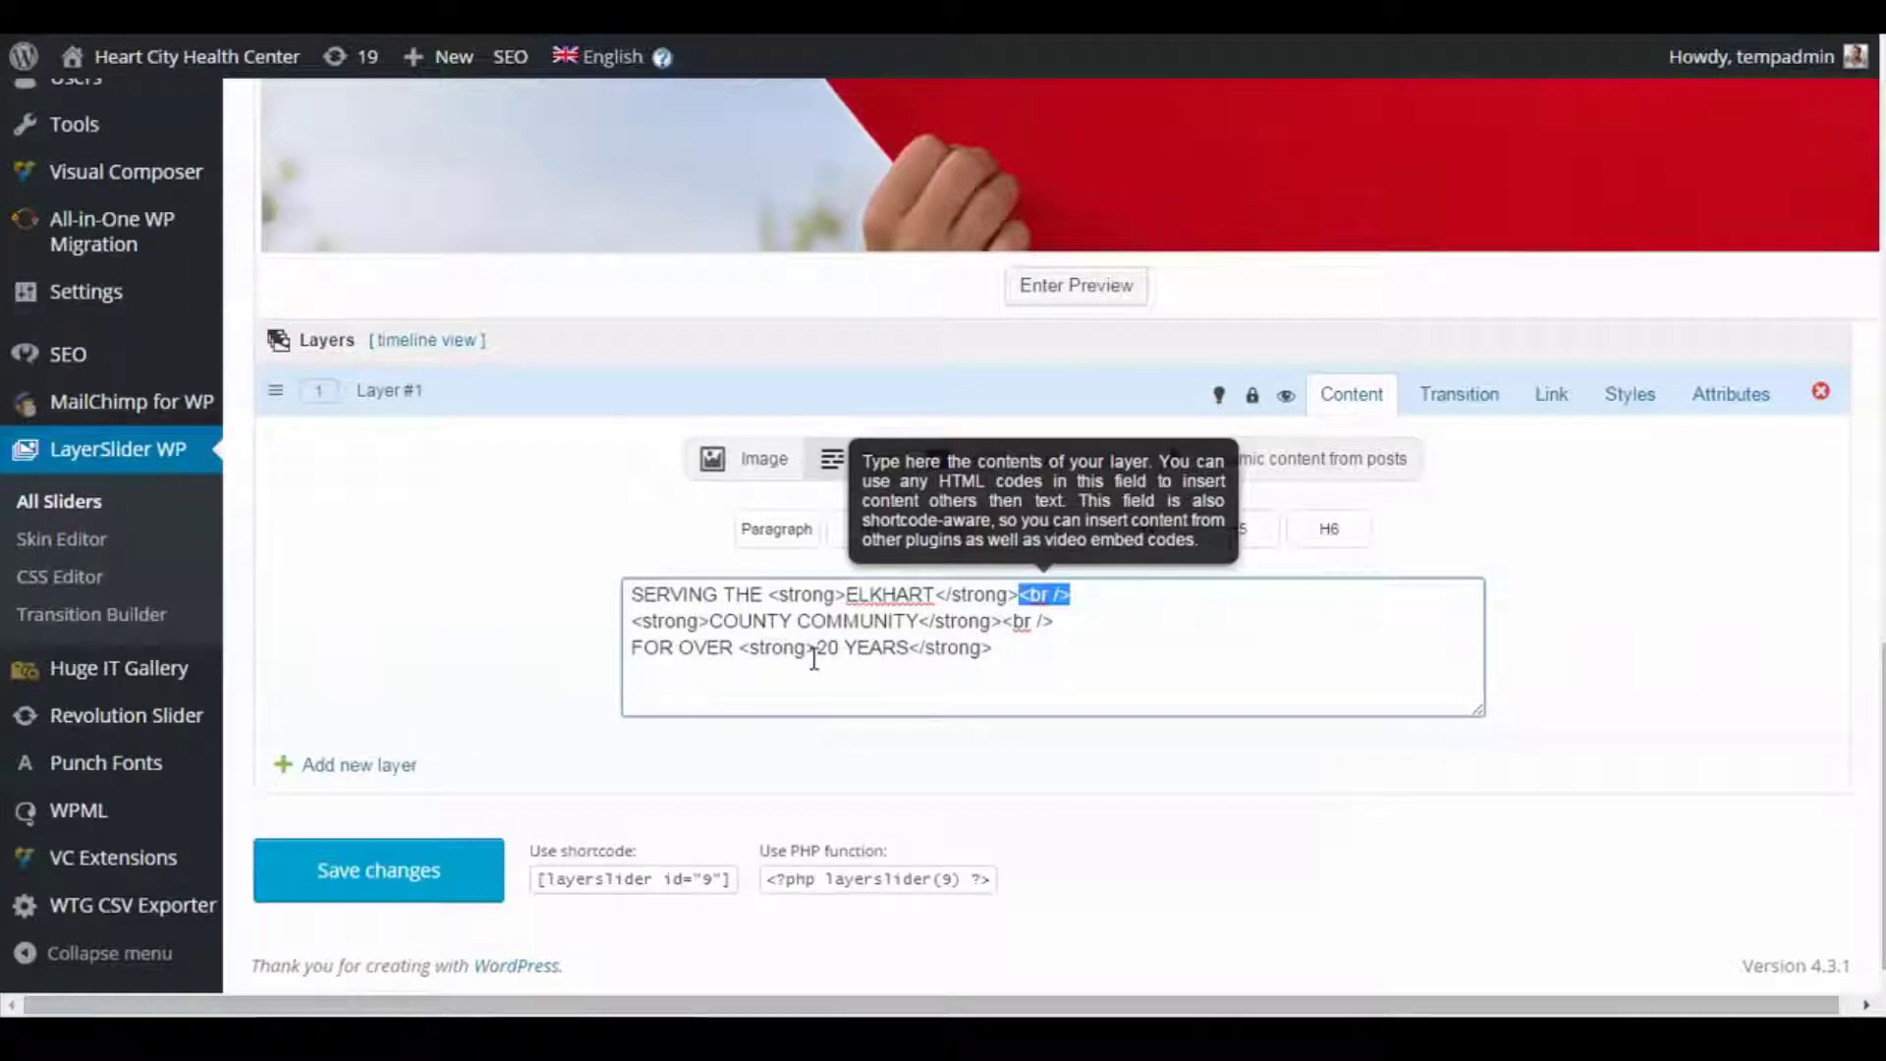
pyautogui.moveTo(633, 596); pyautogui.dragTo(761, 602)
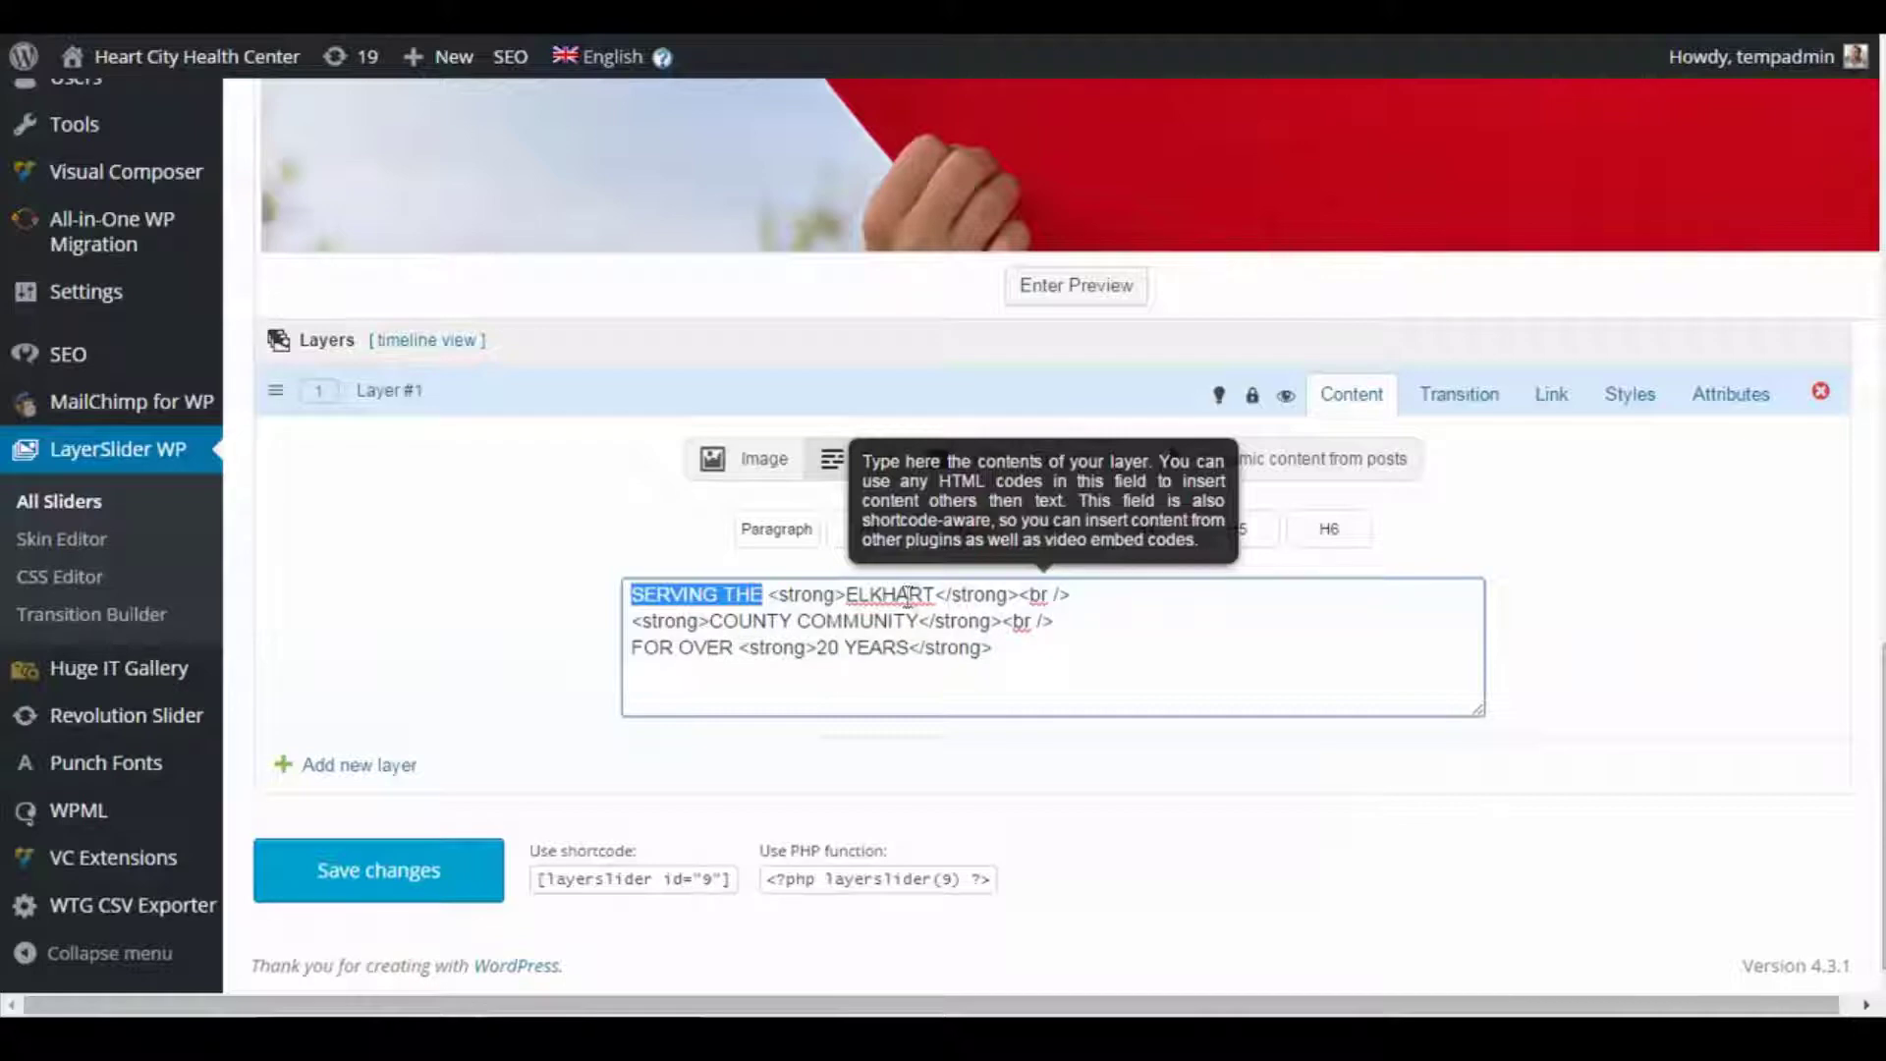
pyautogui.scroll(10, 803, 770)
pyautogui.scroll(-10, 1044, 828)
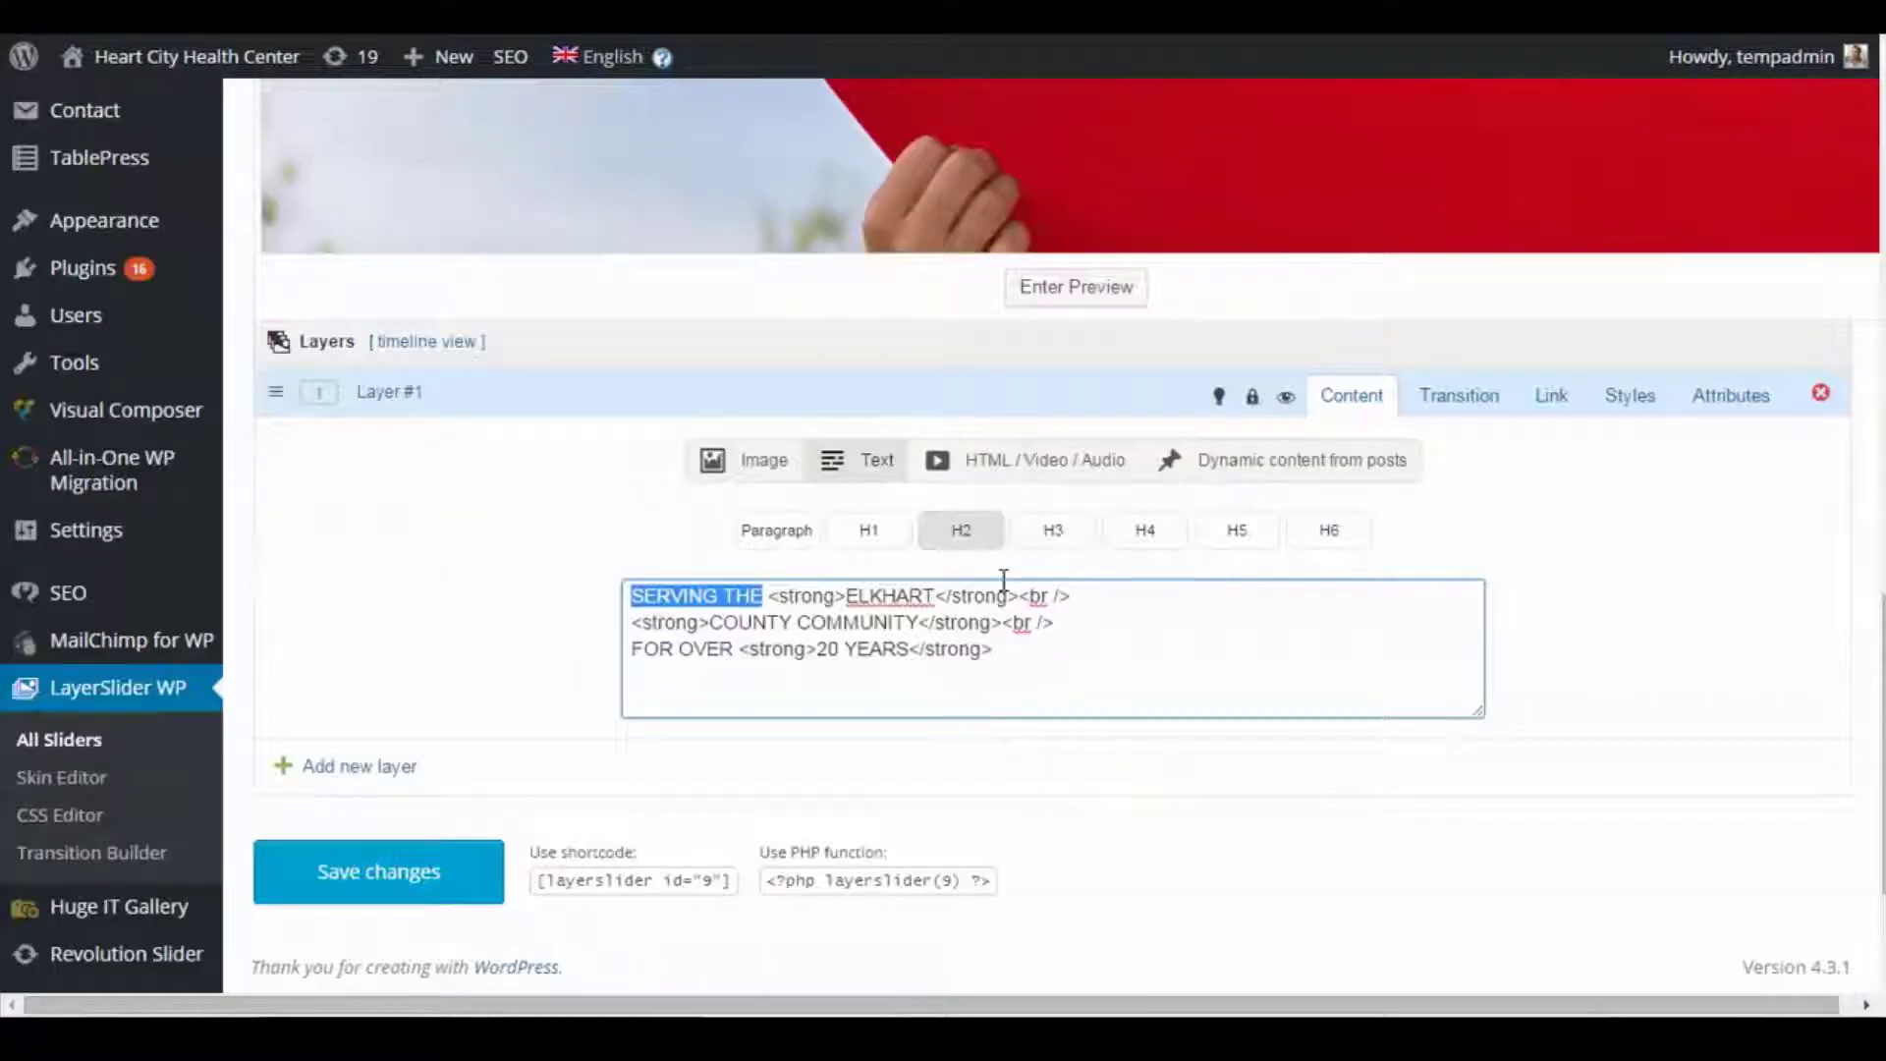
pyautogui.scroll(7, 1003, 580)
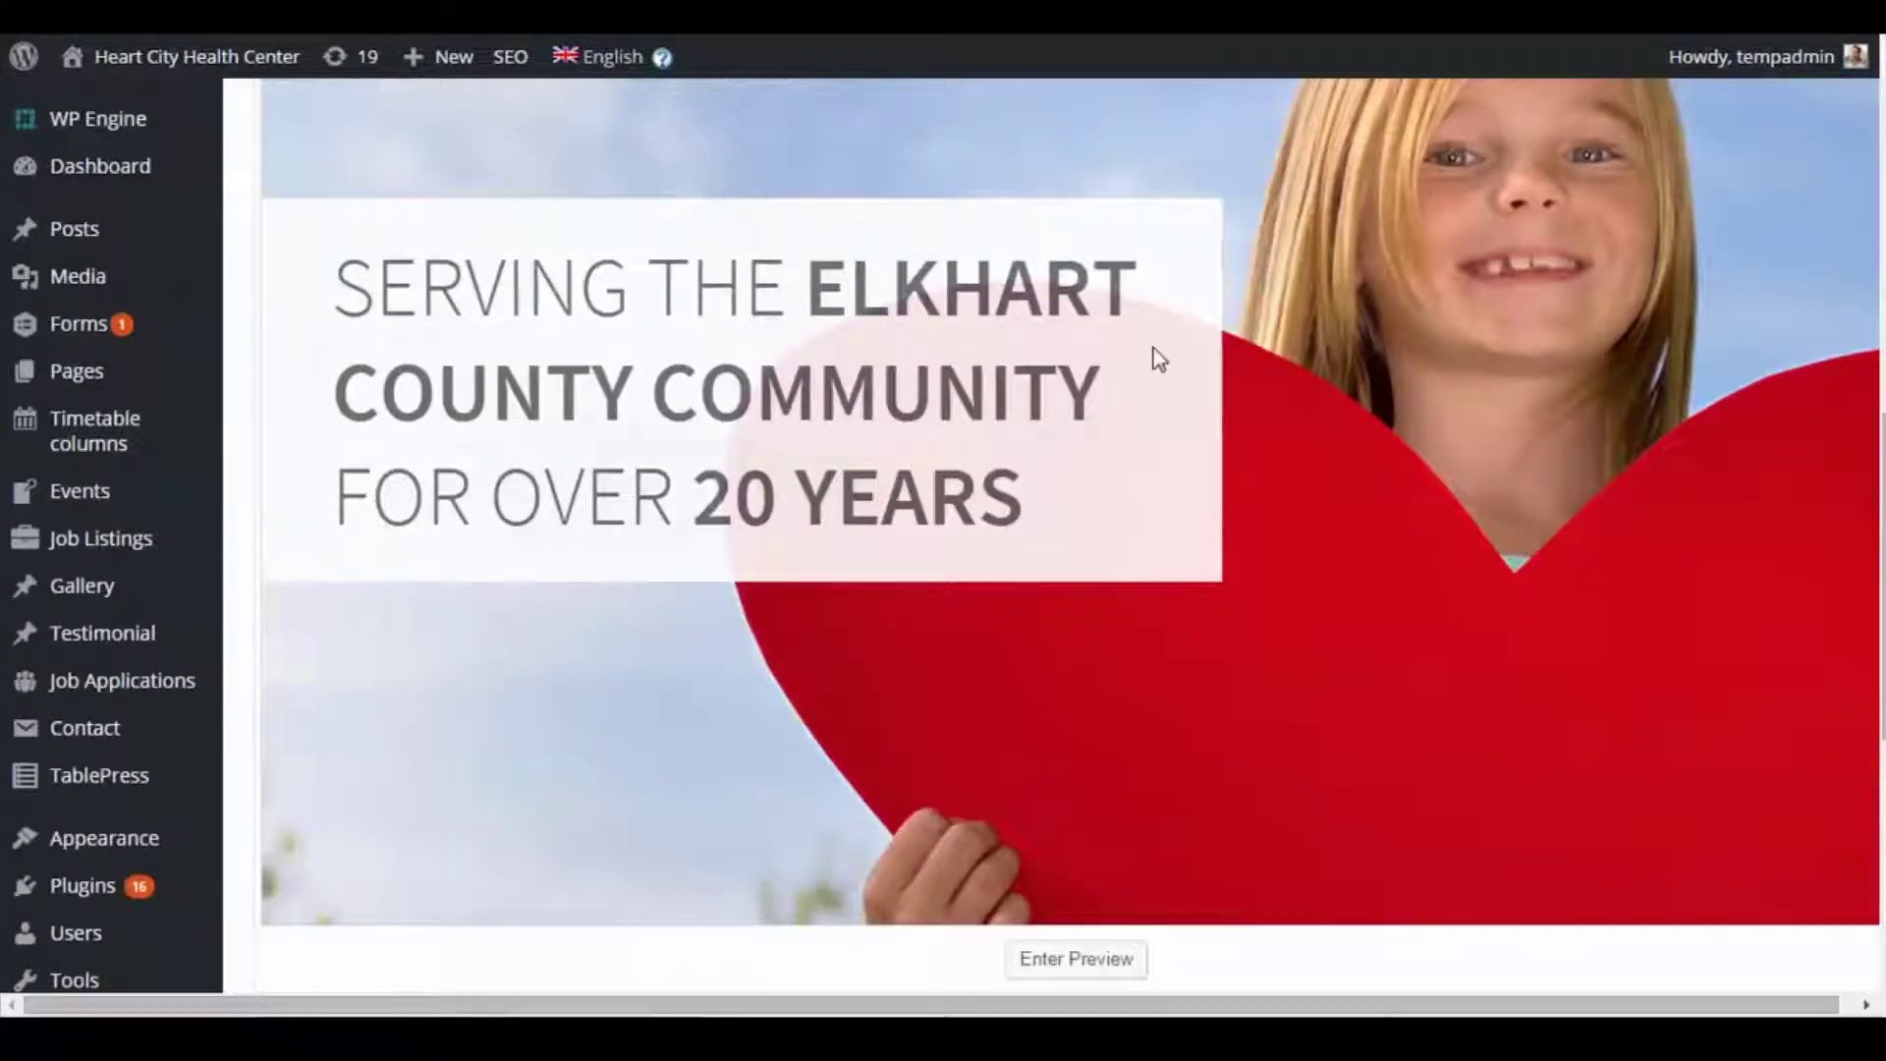
pyautogui.scroll(-7, 570, 412)
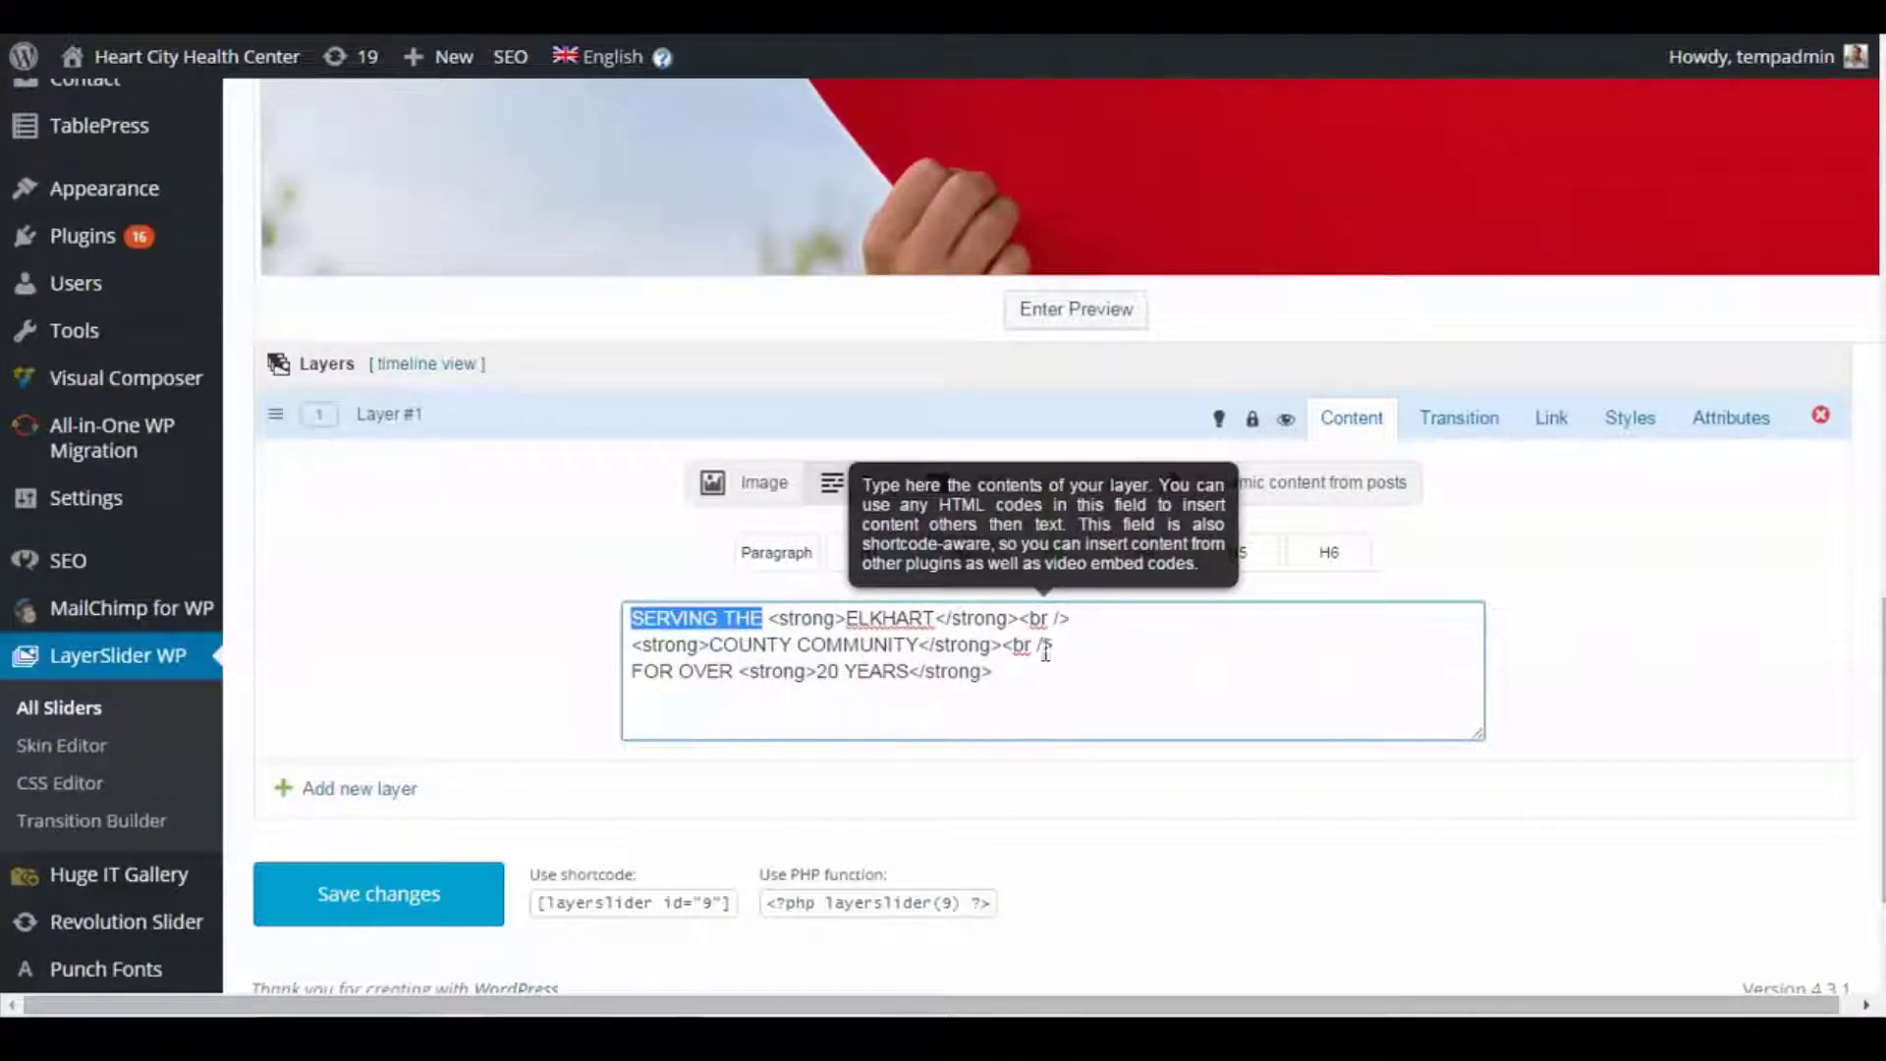
pyautogui.scroll(5, 1047, 653)
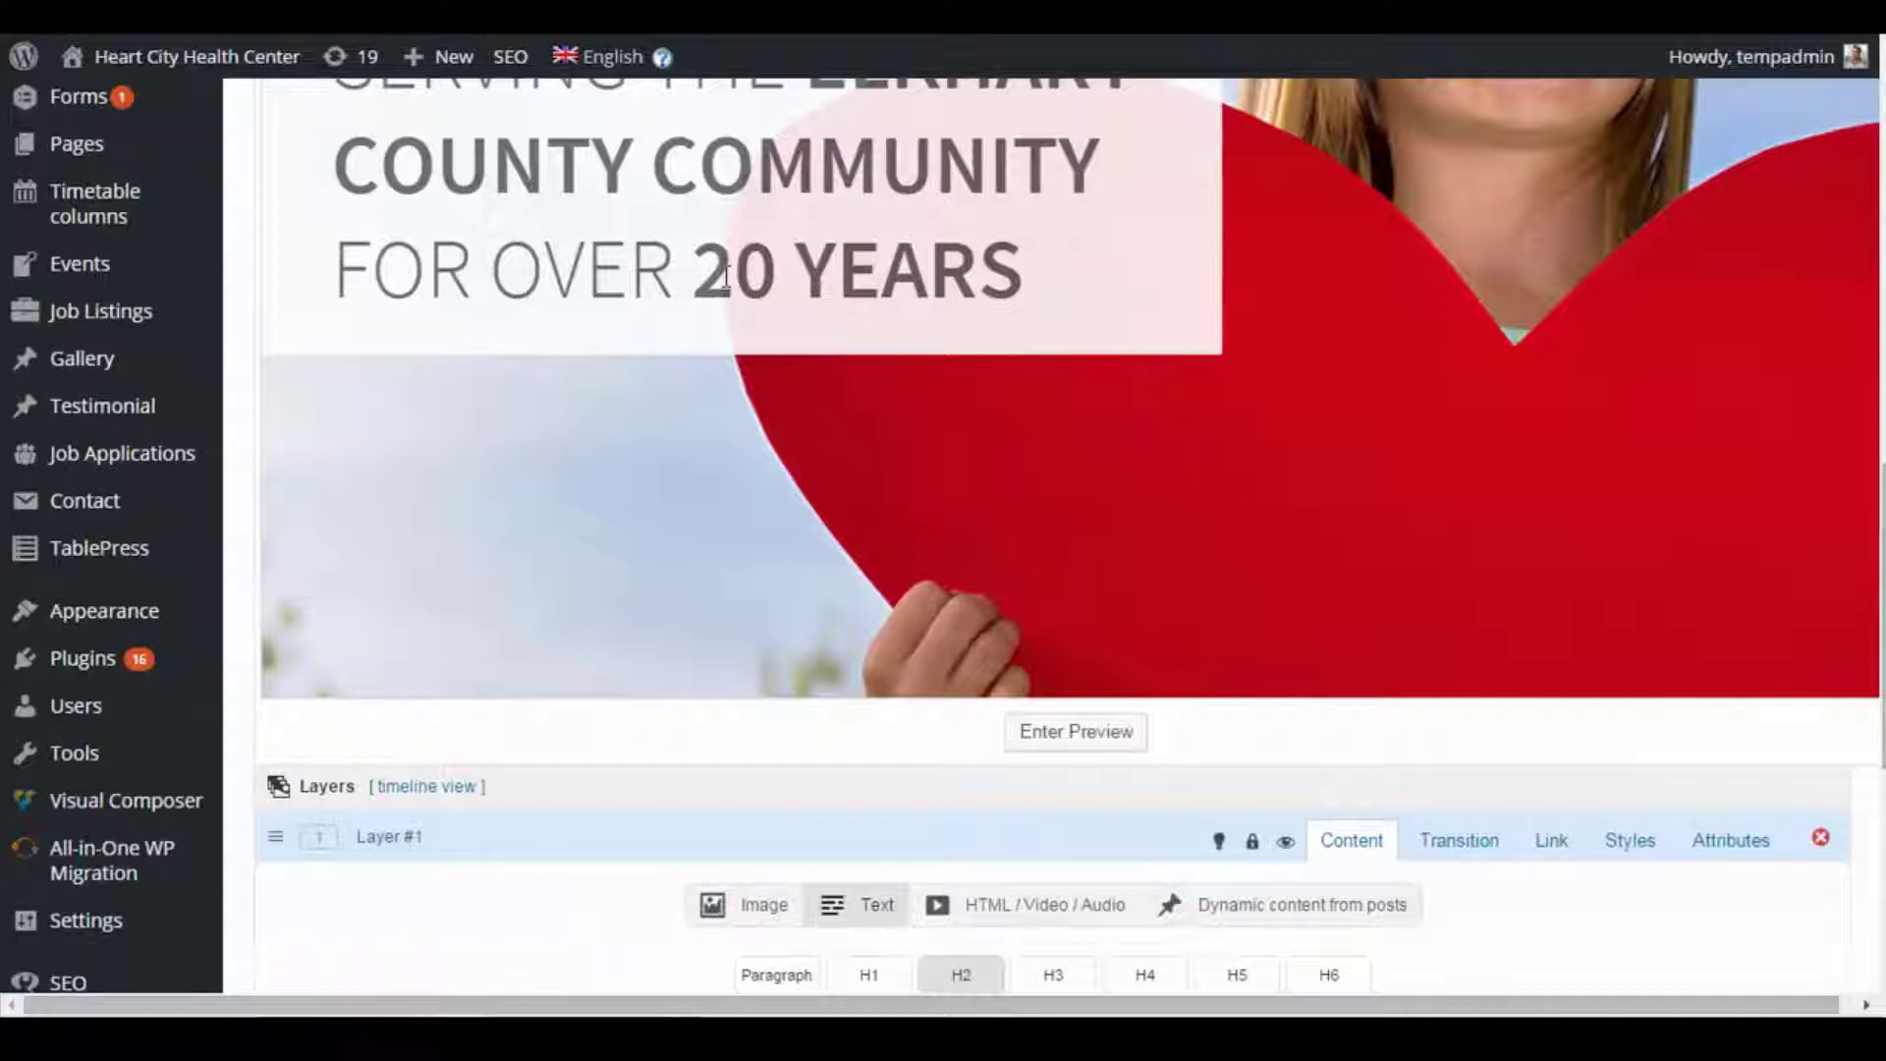
pyautogui.scroll(-5, 745, 408)
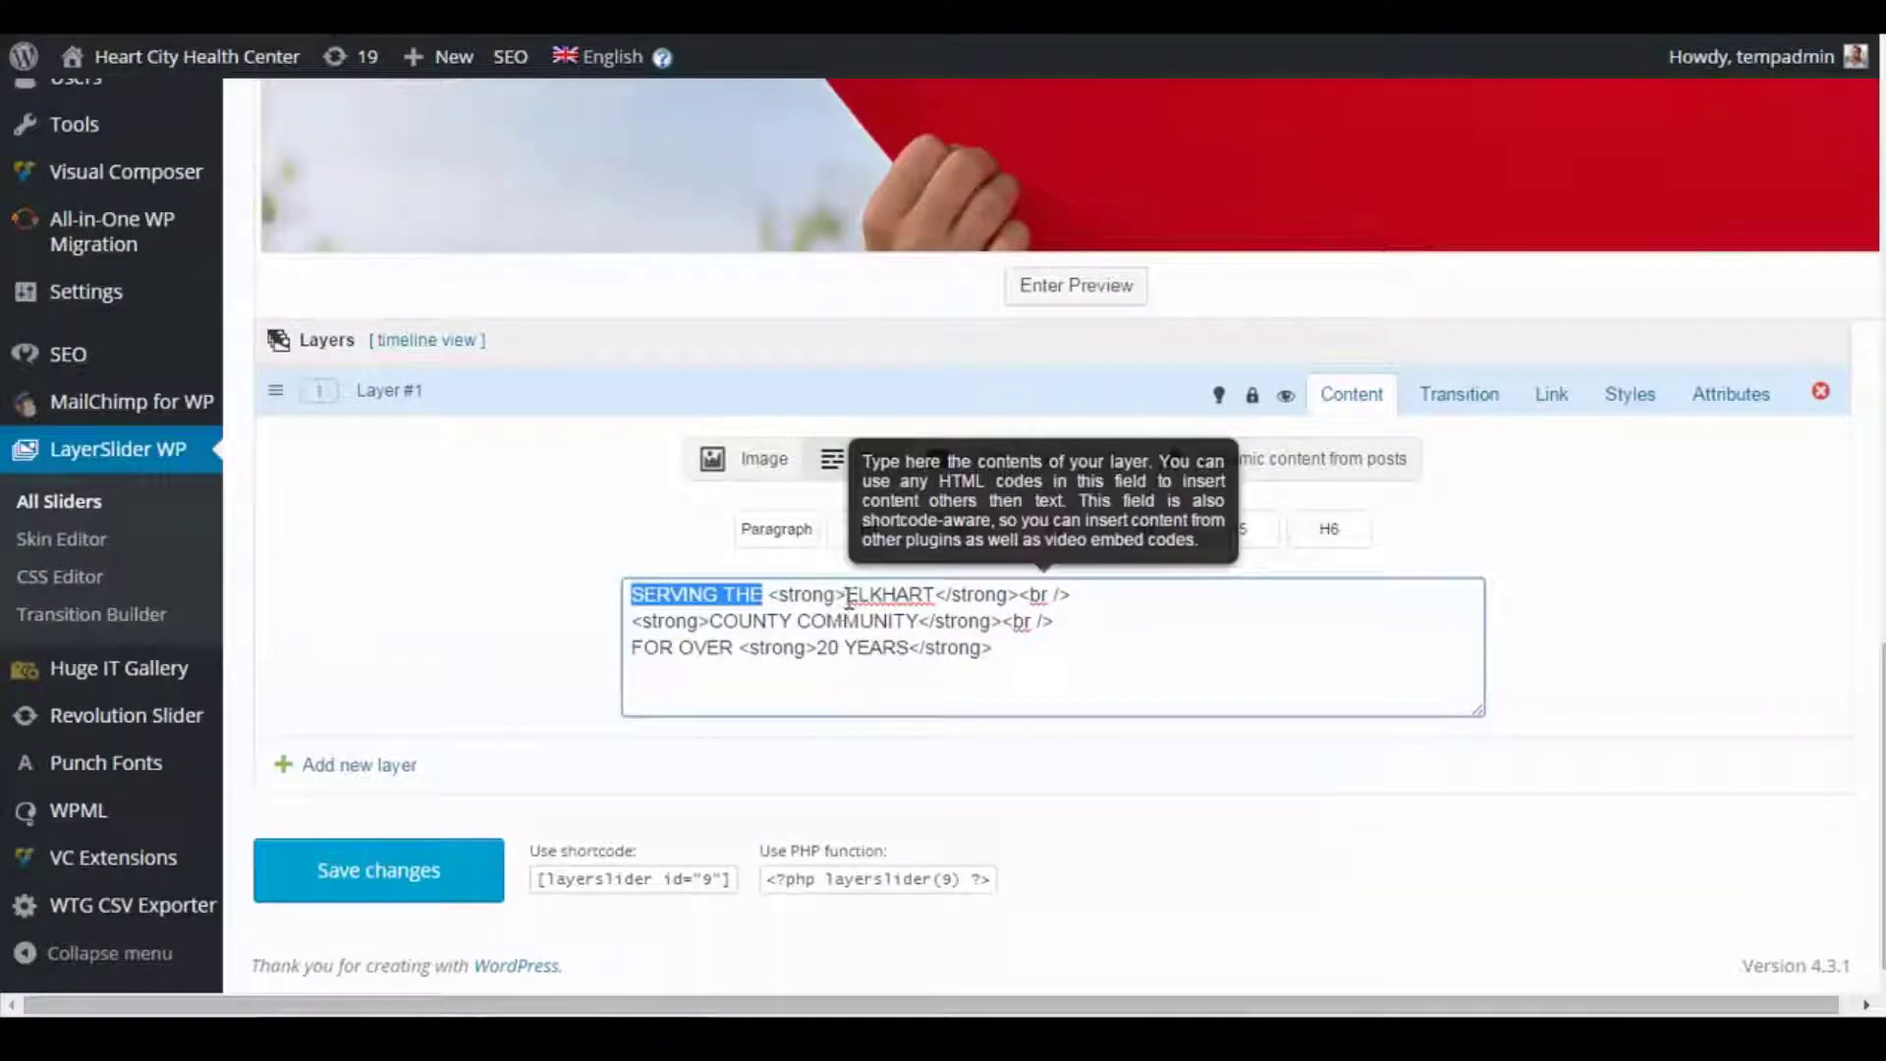
pyautogui.moveTo(848, 595); pyautogui.dragTo(773, 609)
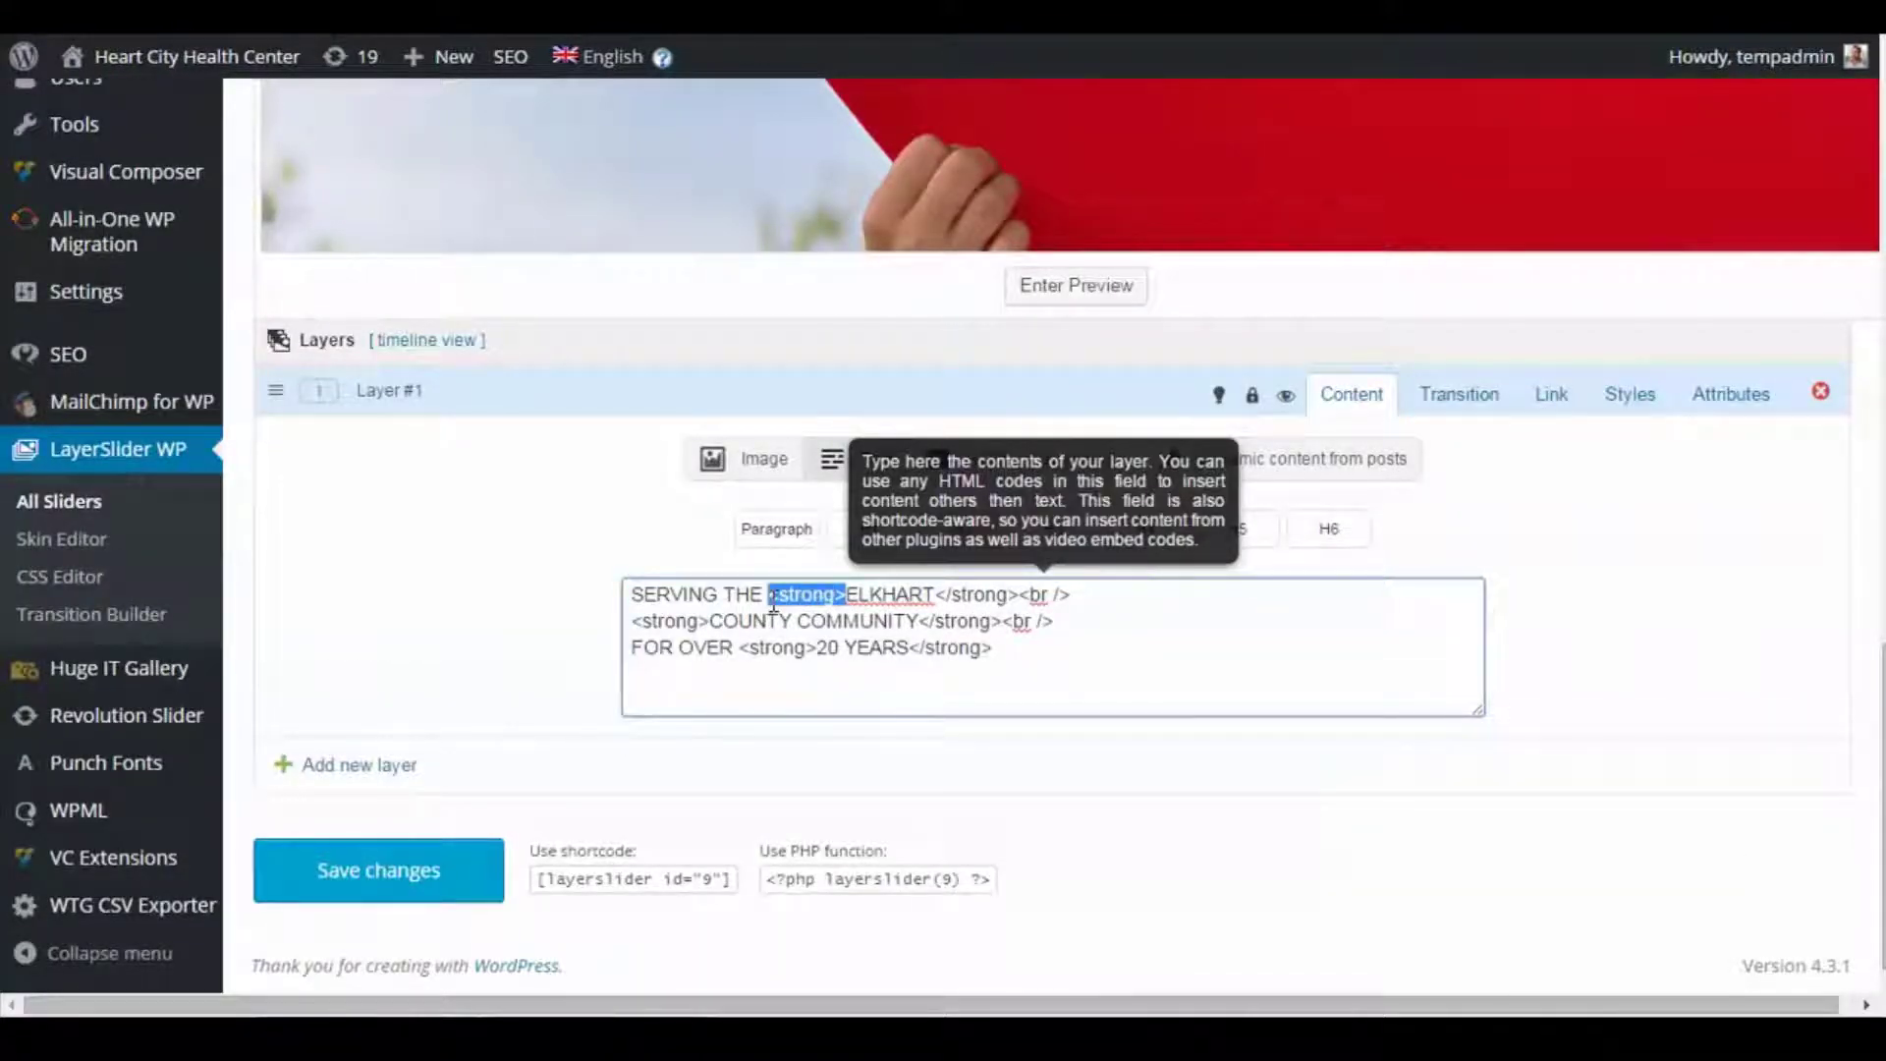
pyautogui.scroll(5, 775, 604)
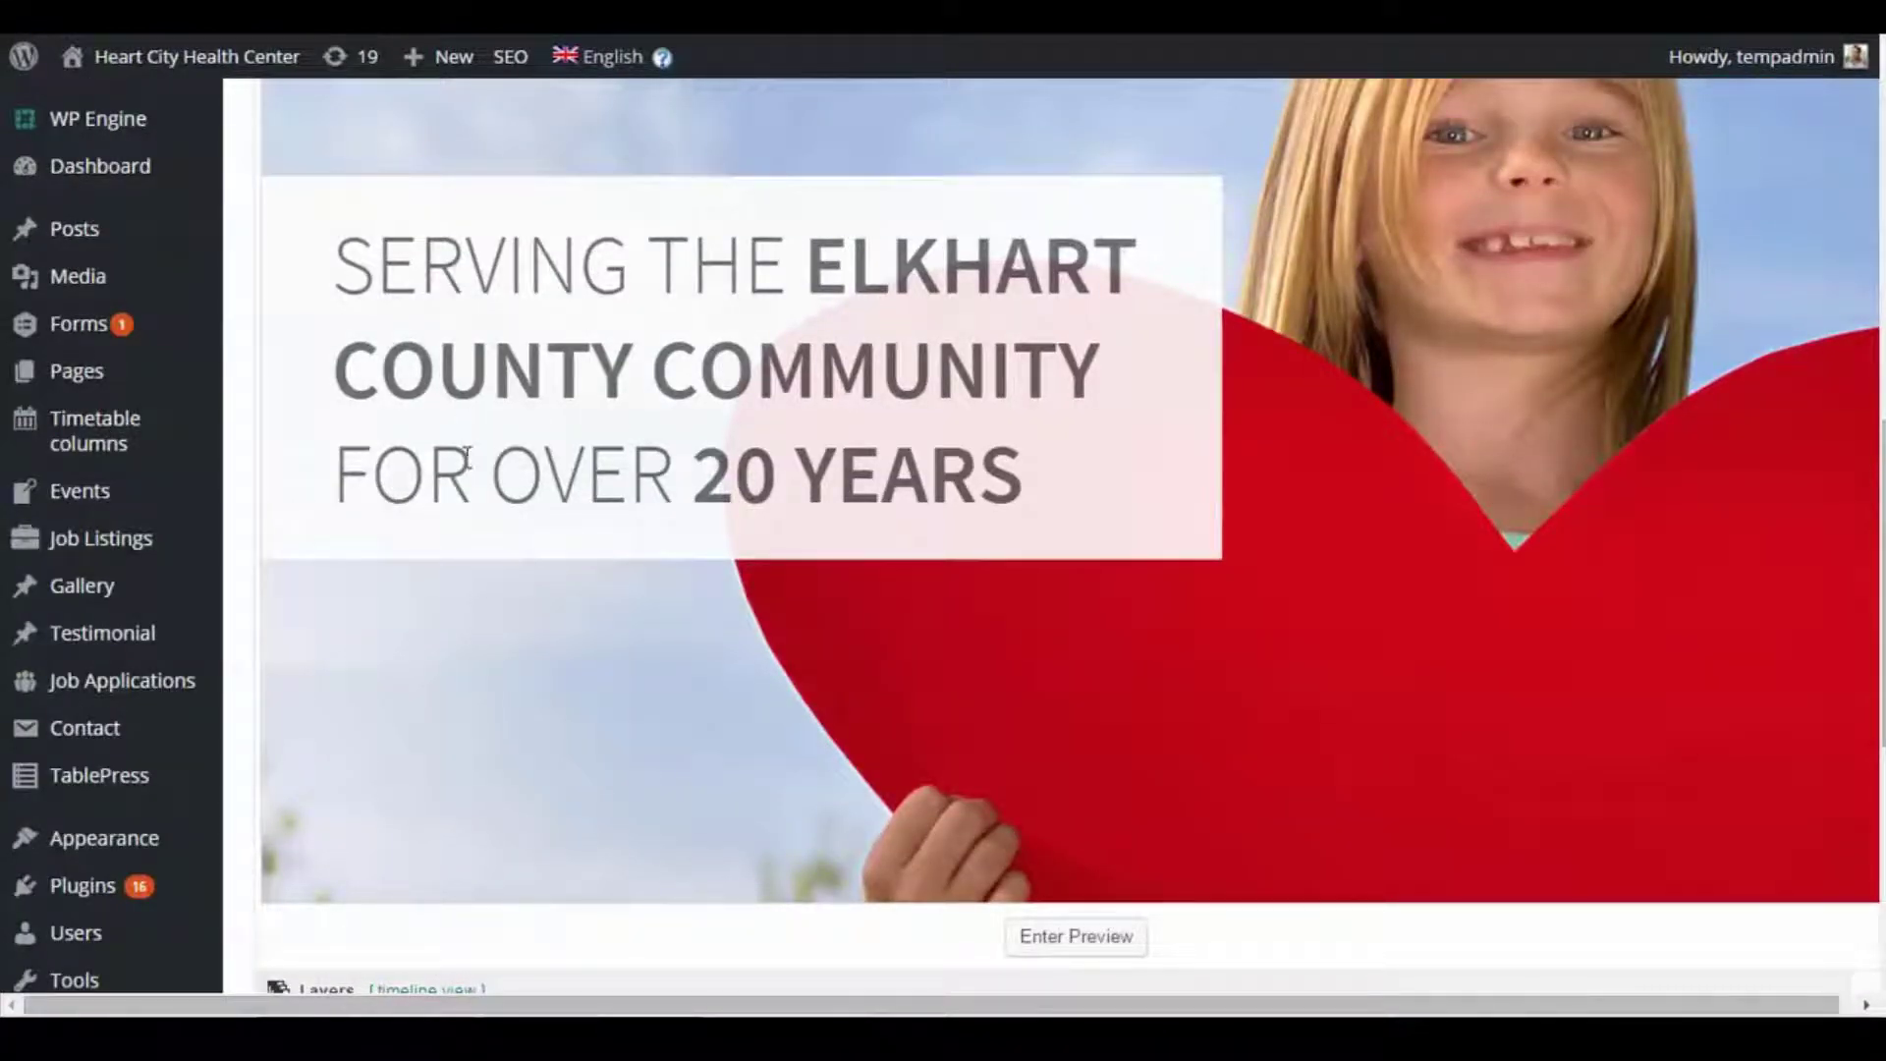
pyautogui.scroll(-5, 445, 468)
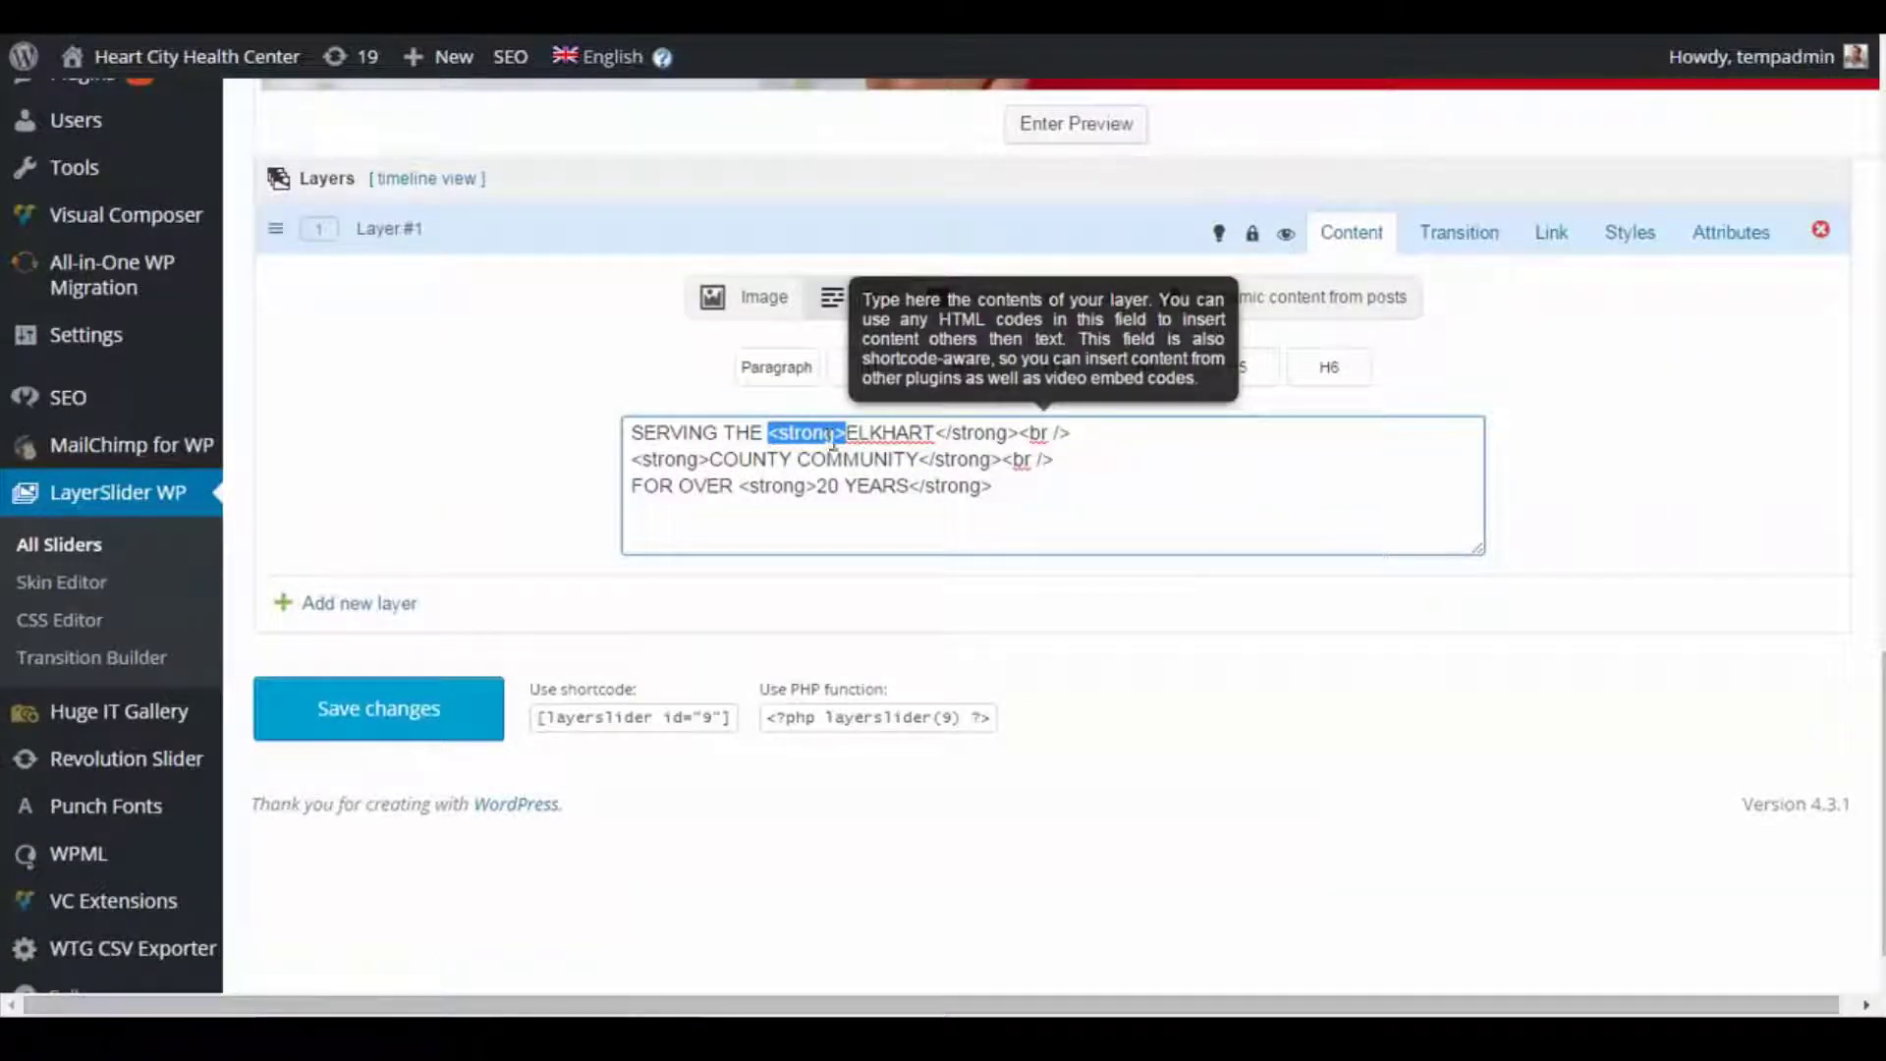
pyautogui.click(691, 461)
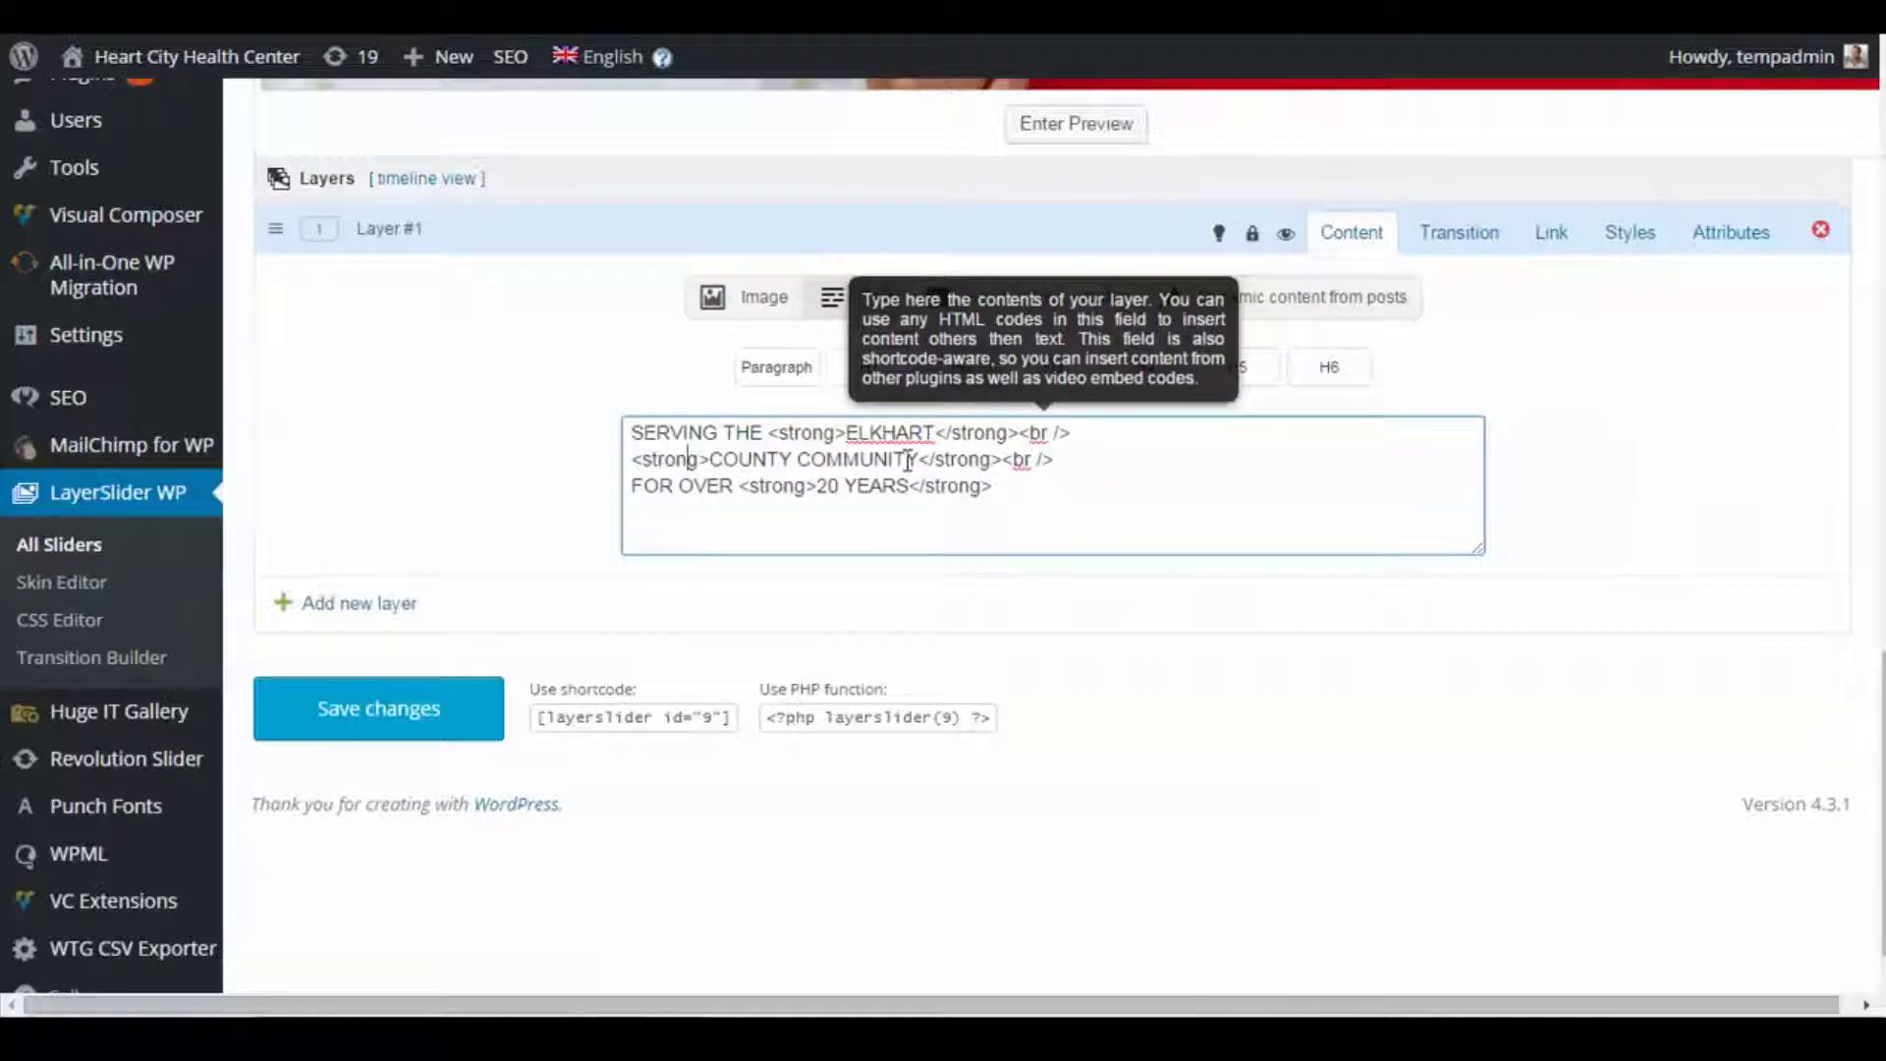
pyautogui.moveTo(709, 460); pyautogui.dragTo(629, 466)
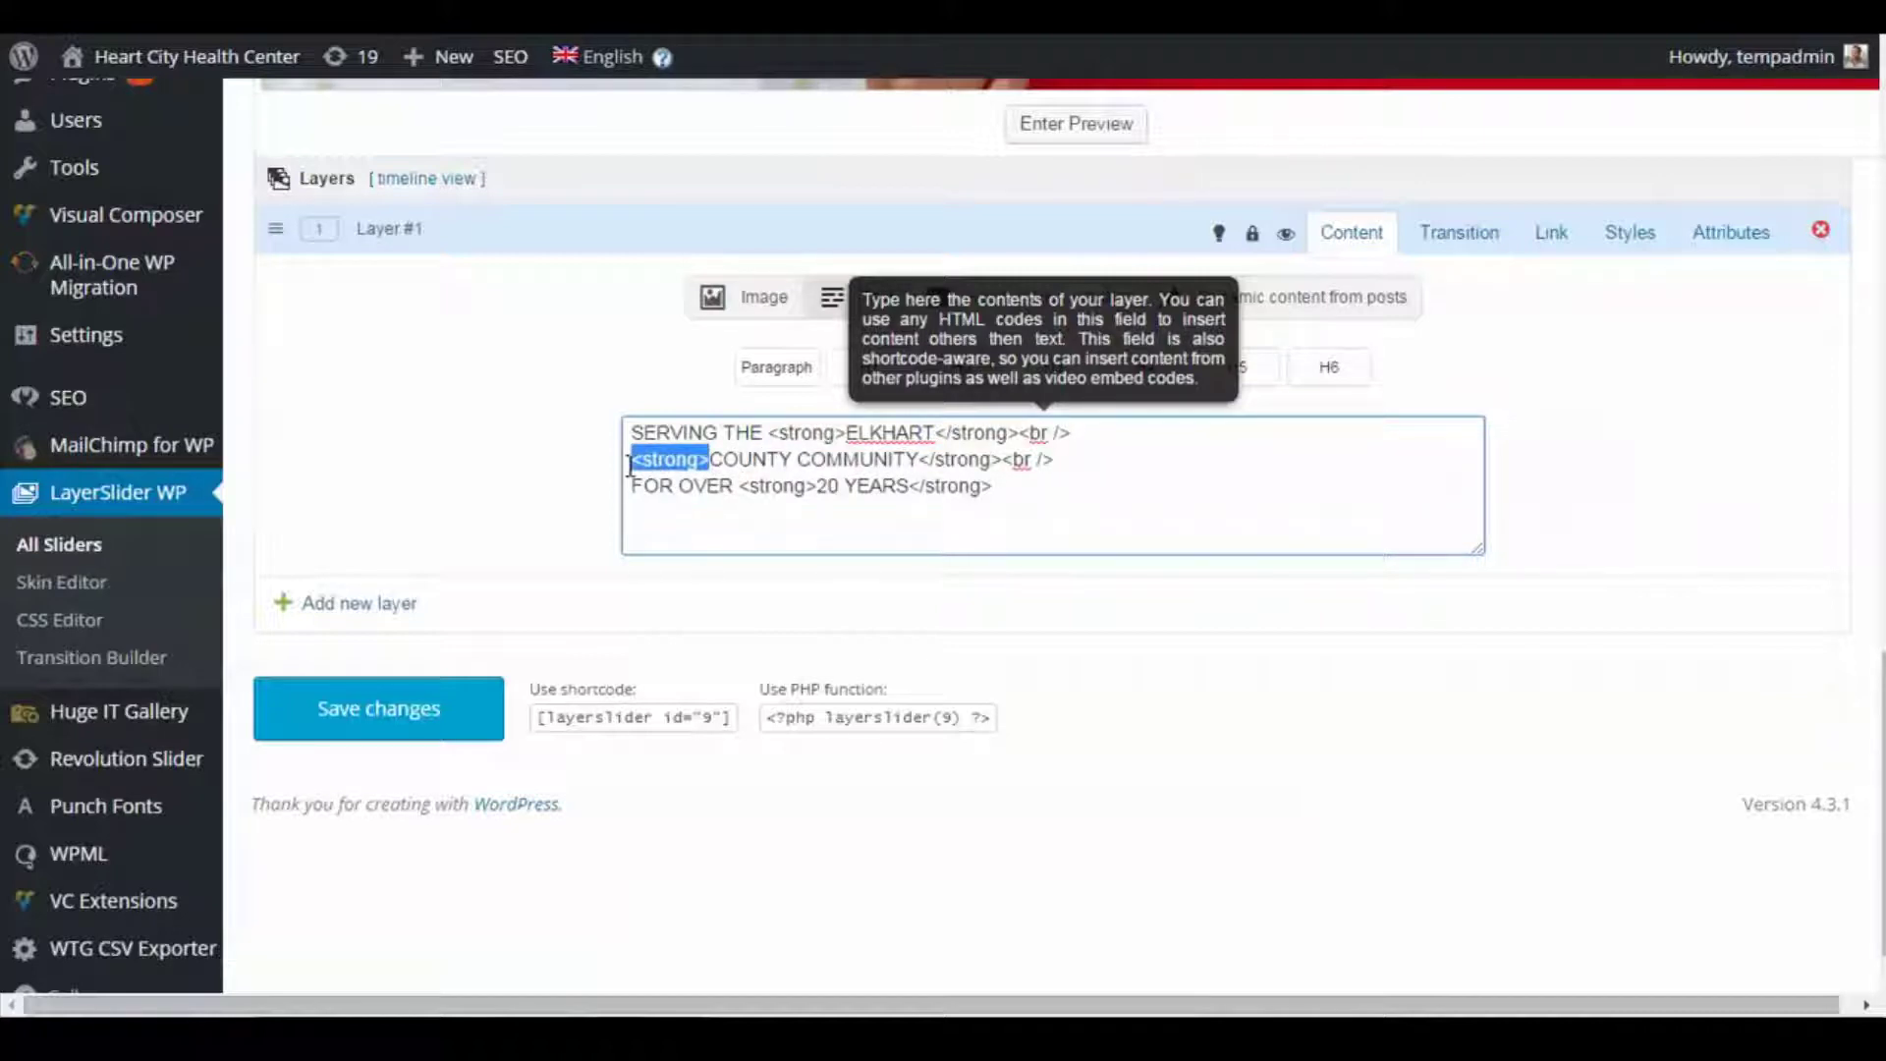
pyautogui.moveTo(920, 460); pyautogui.dragTo(999, 461)
pyautogui.click(937, 461)
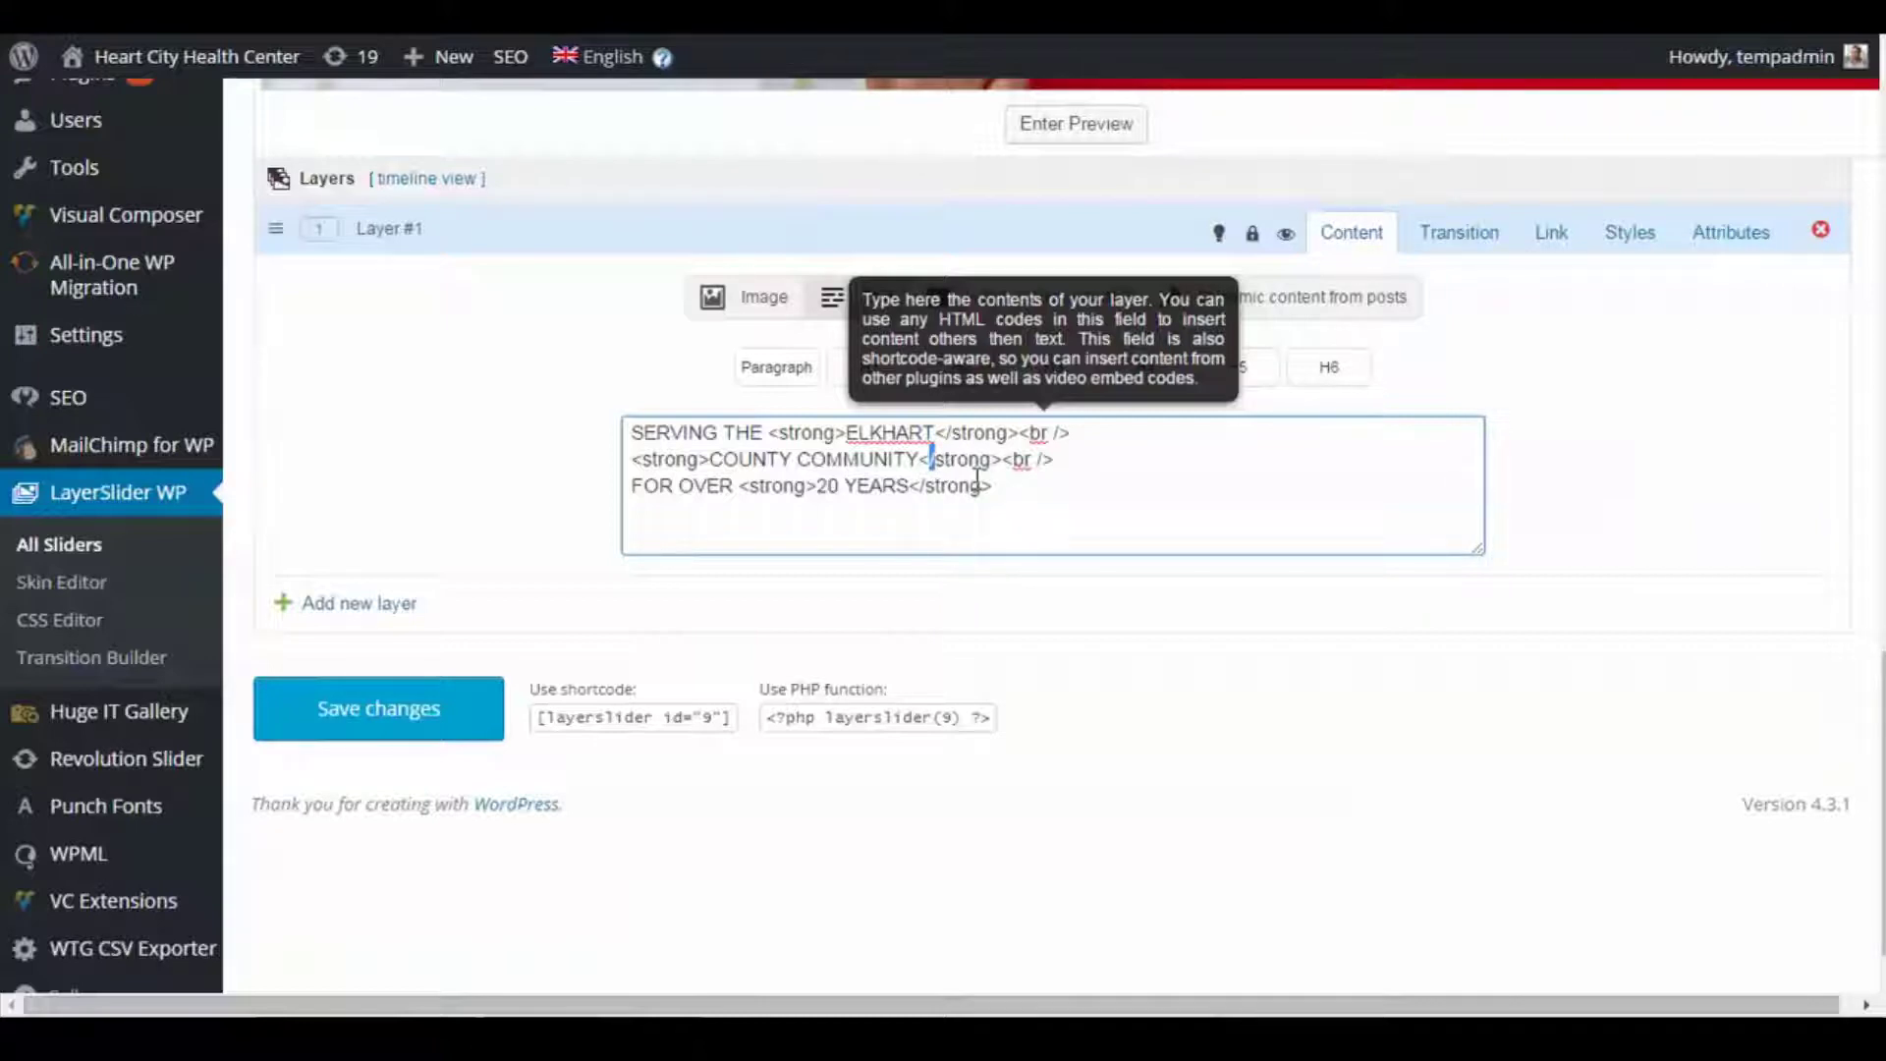
pyautogui.click(843, 460)
# Scroll through Layer #1's Transition settings and back to the top of the editor.
pyautogui.scroll(8, 835, 456)
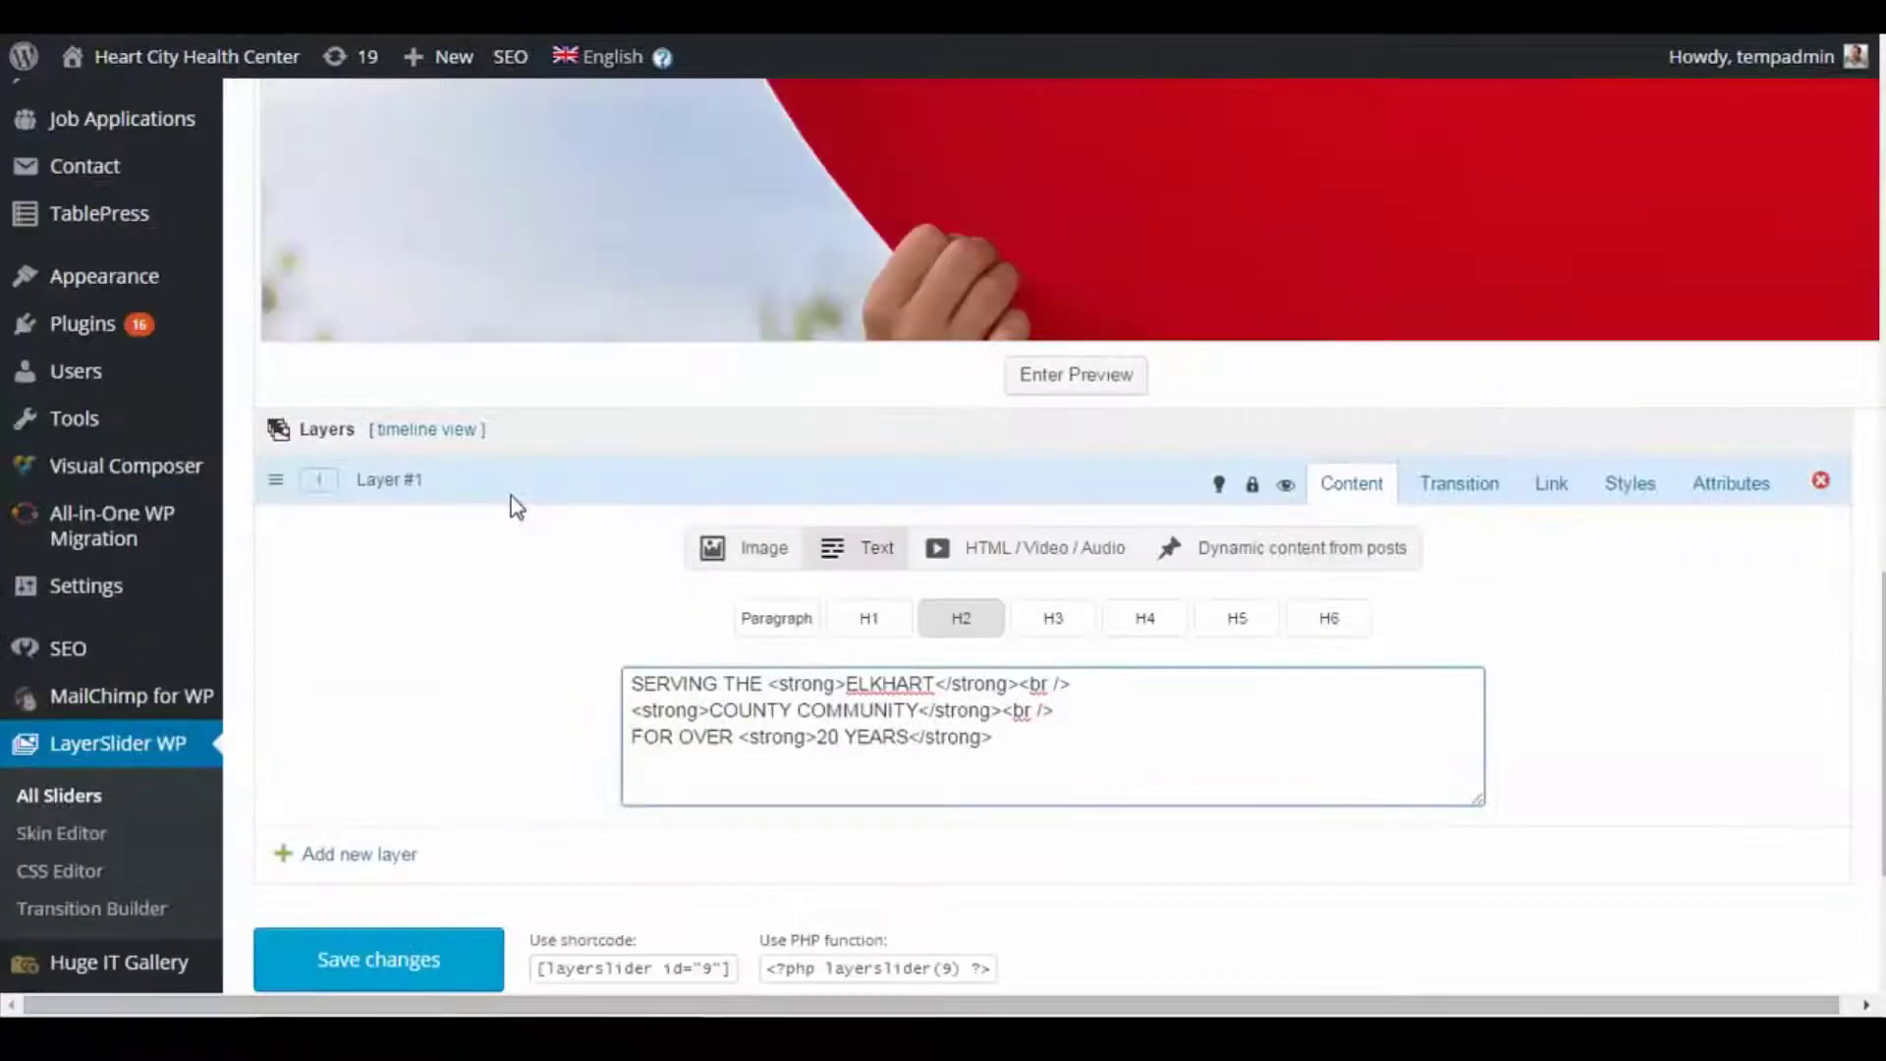
pyautogui.scroll(-7, 539, 403)
pyautogui.scroll(9, 540, 403)
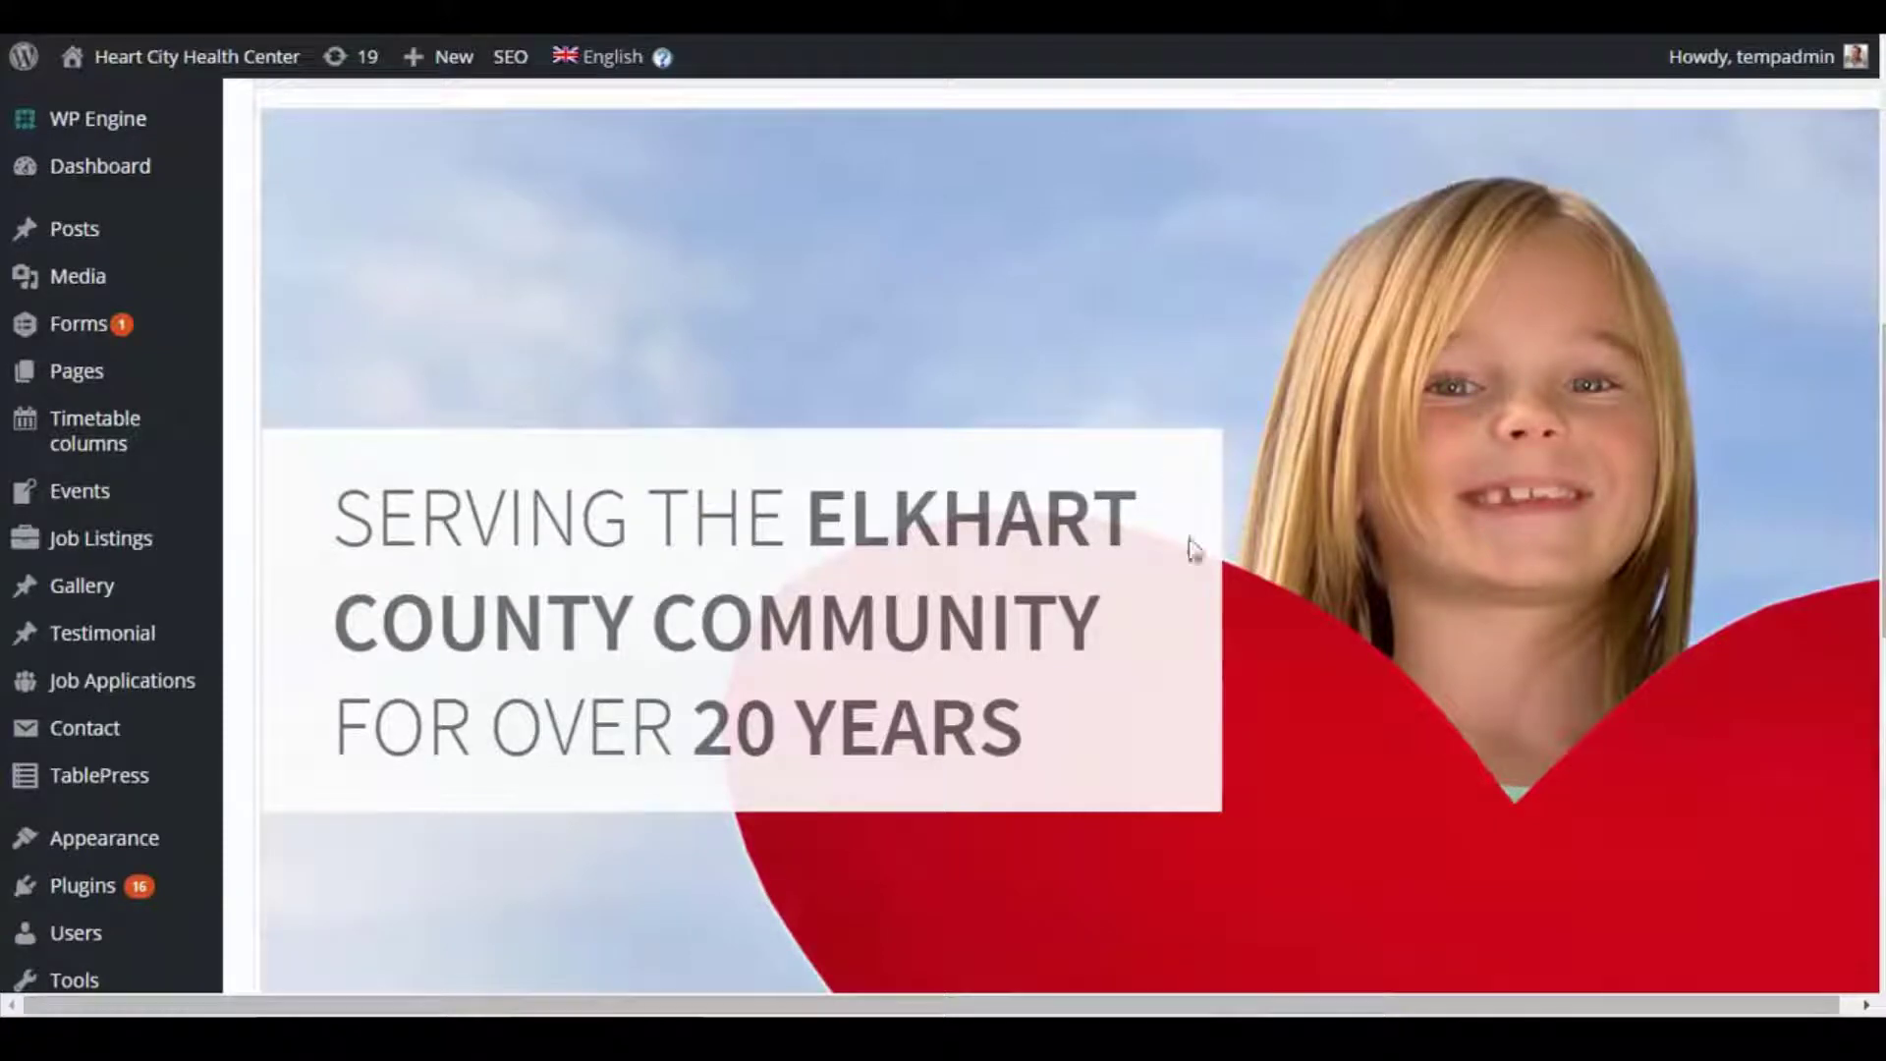
pyautogui.scroll(-2, 1145, 492)
pyautogui.scroll(2, 1149, 497)
pyautogui.scroll(1, 589, 393)
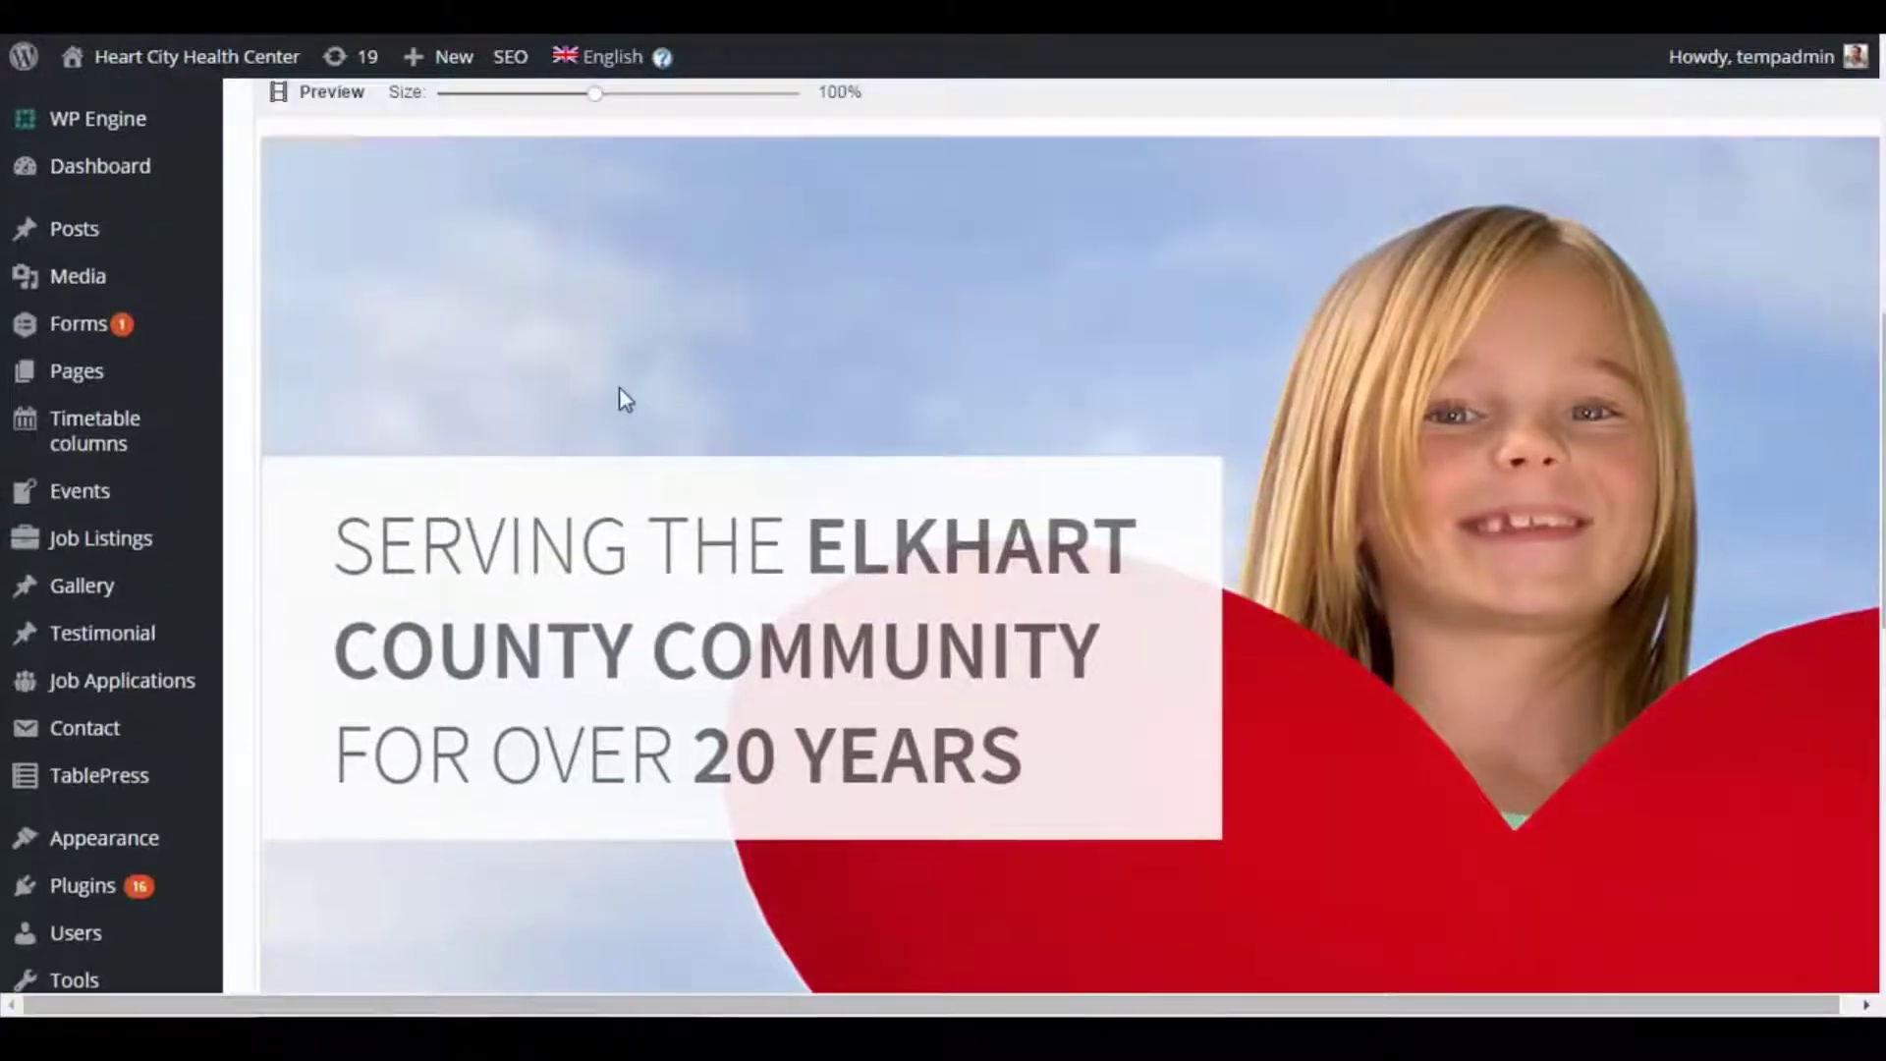
pyautogui.scroll(-2, 1179, 432)
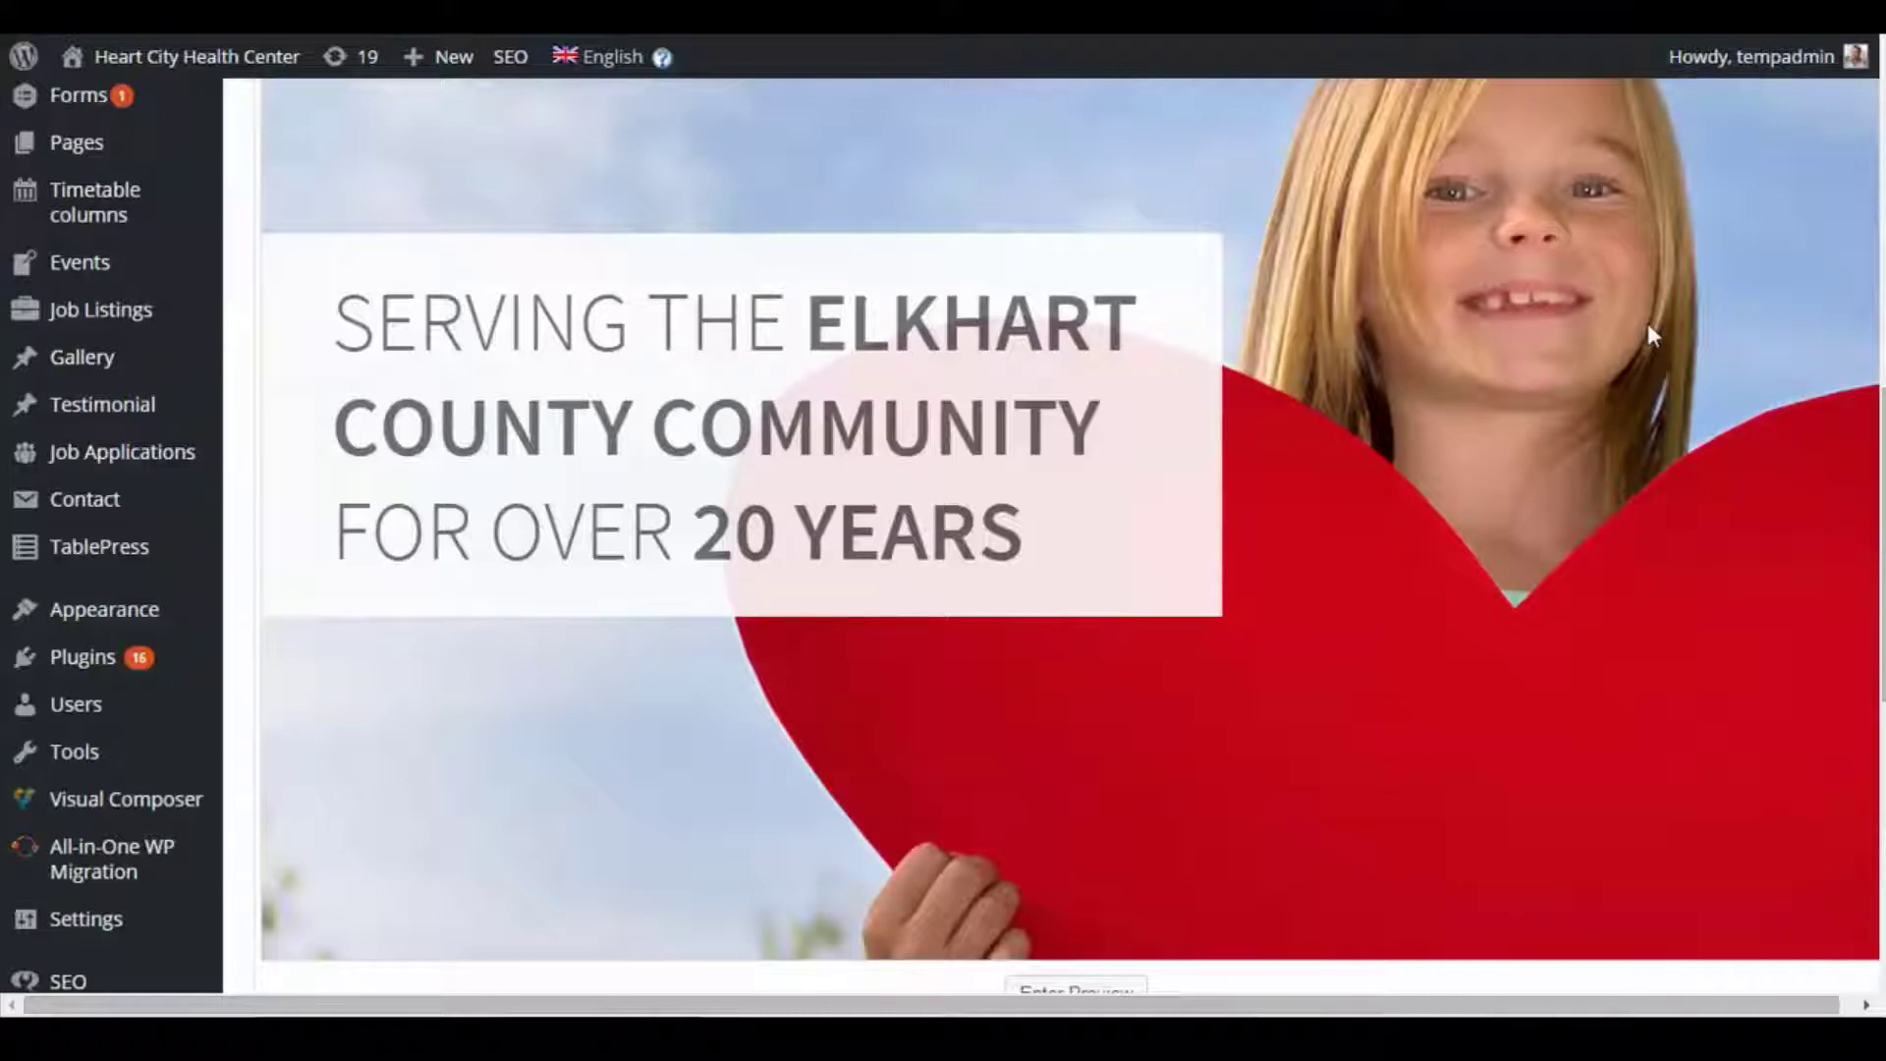
pyautogui.scroll(-7, 1080, 589)
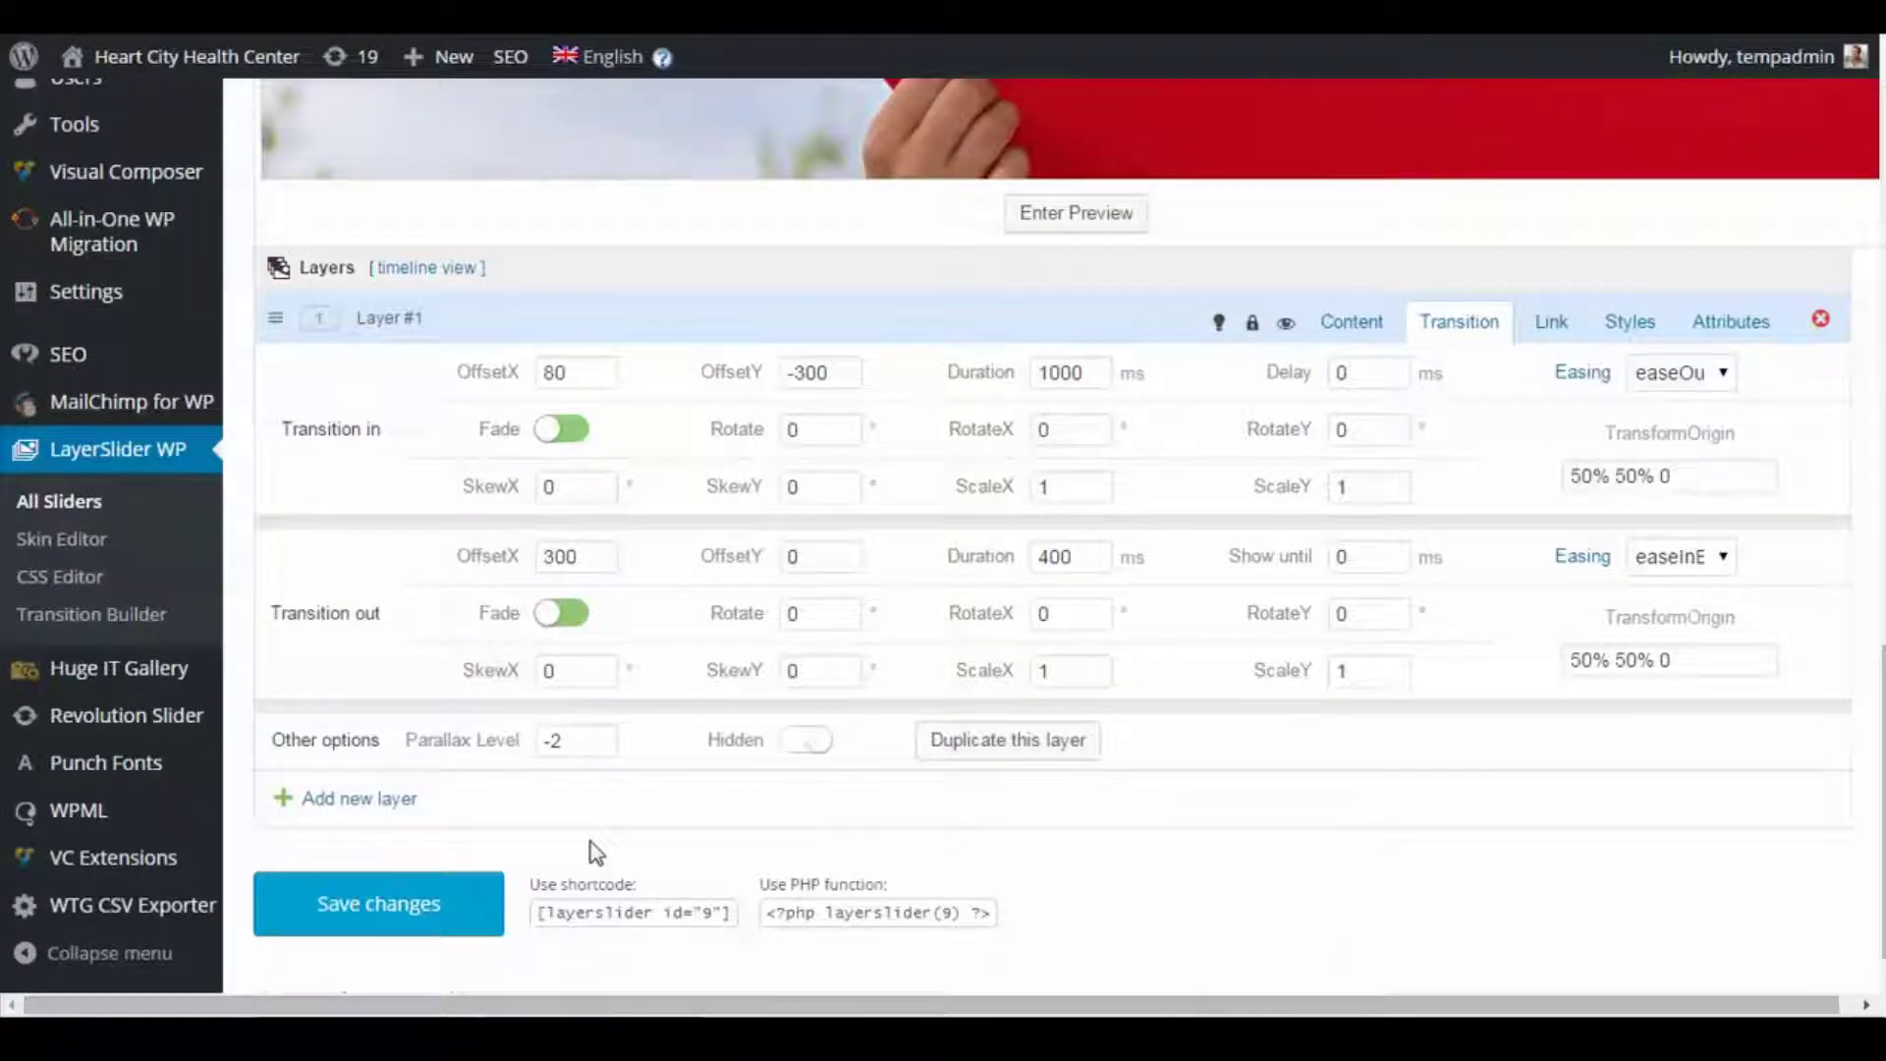
pyautogui.scroll(9, 597, 851)
pyautogui.scroll(-2, 1537, 640)
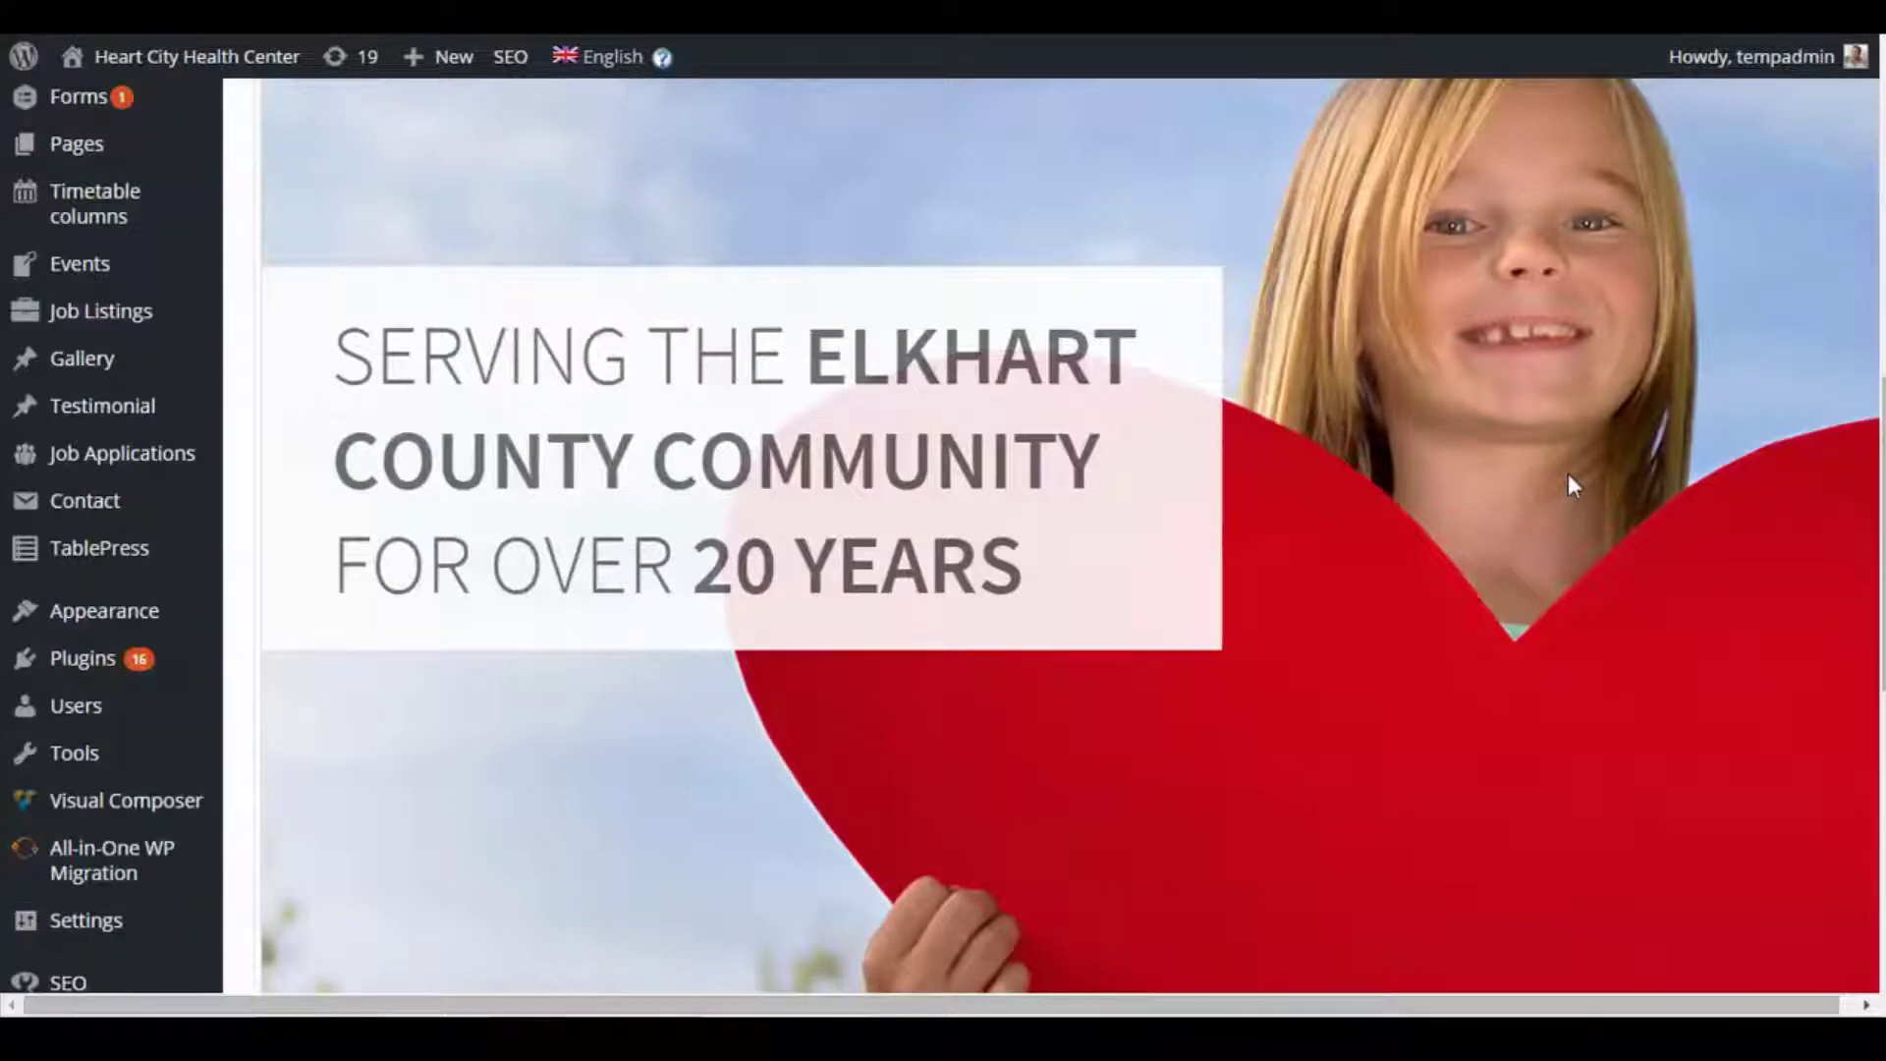
pyautogui.scroll(8, 1471, 534)
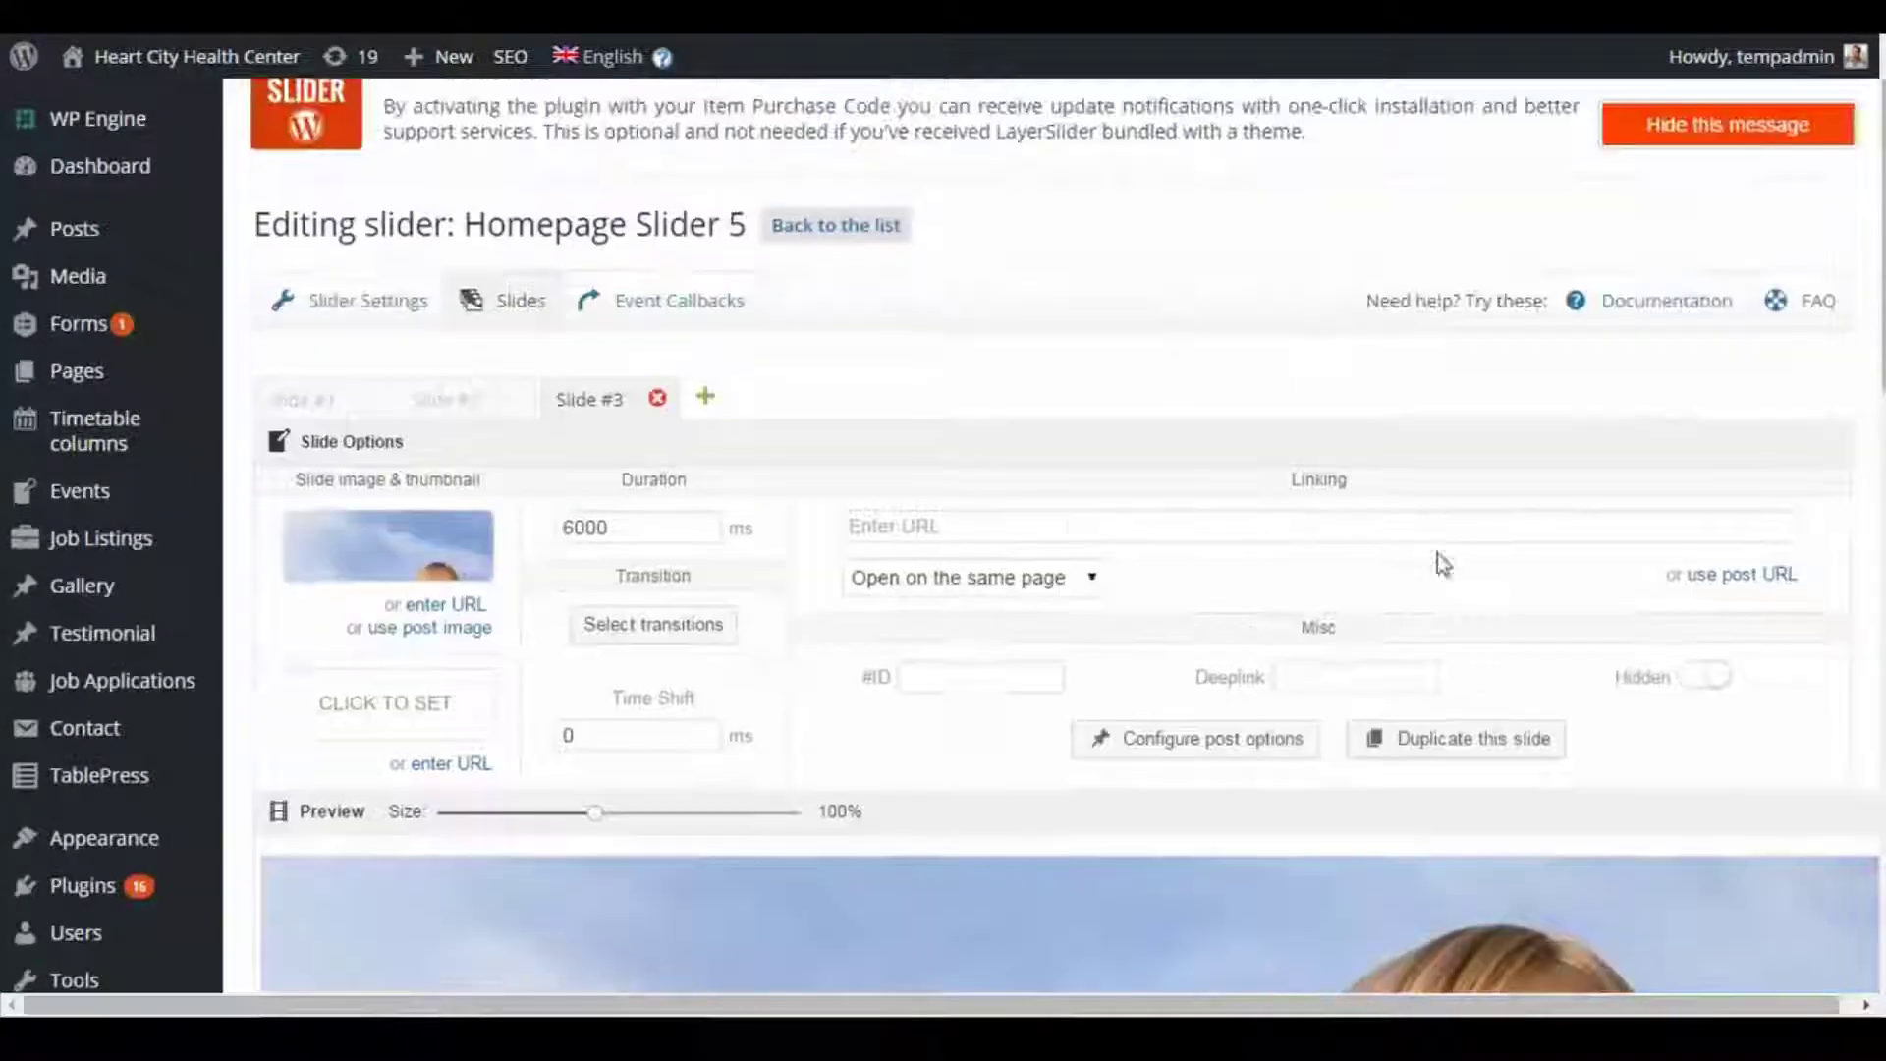
# Switch to Slide #1 and scroll down to its Layers section.
pyautogui.click(300, 403)
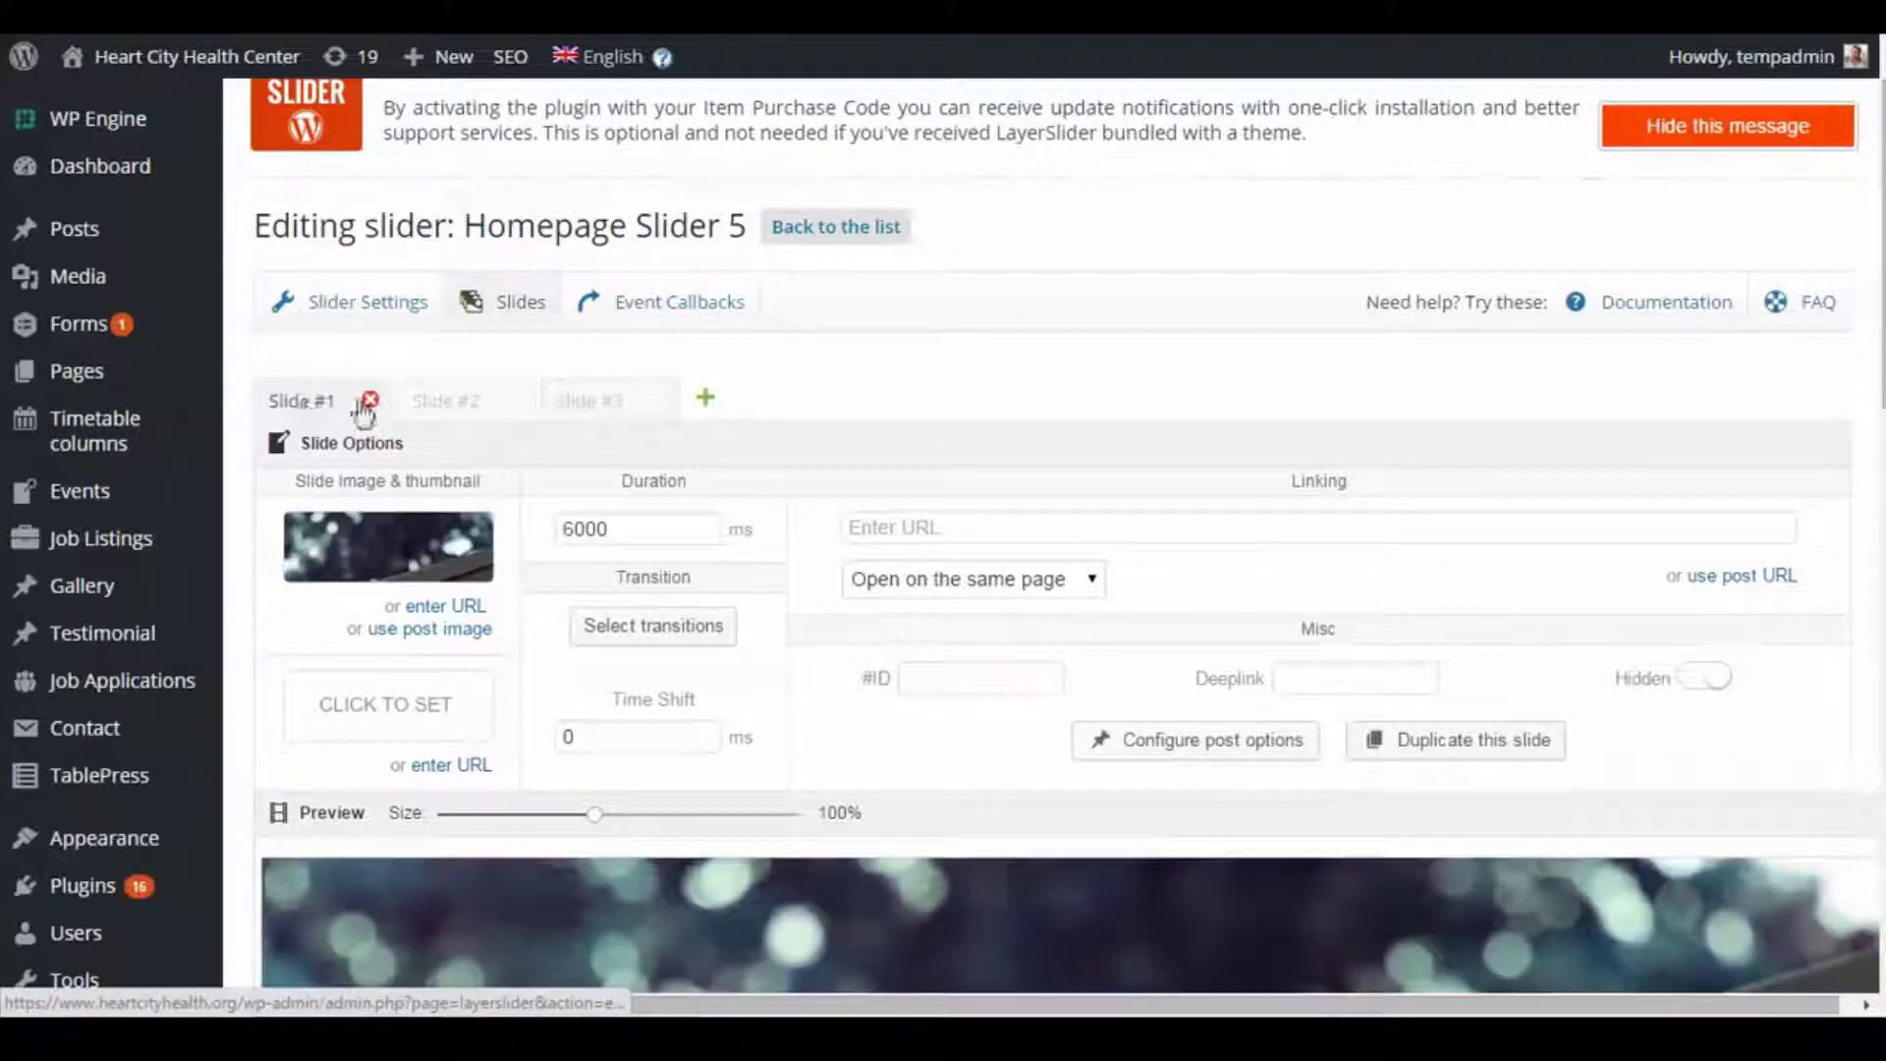
pyautogui.scroll(-1, 551, 407)
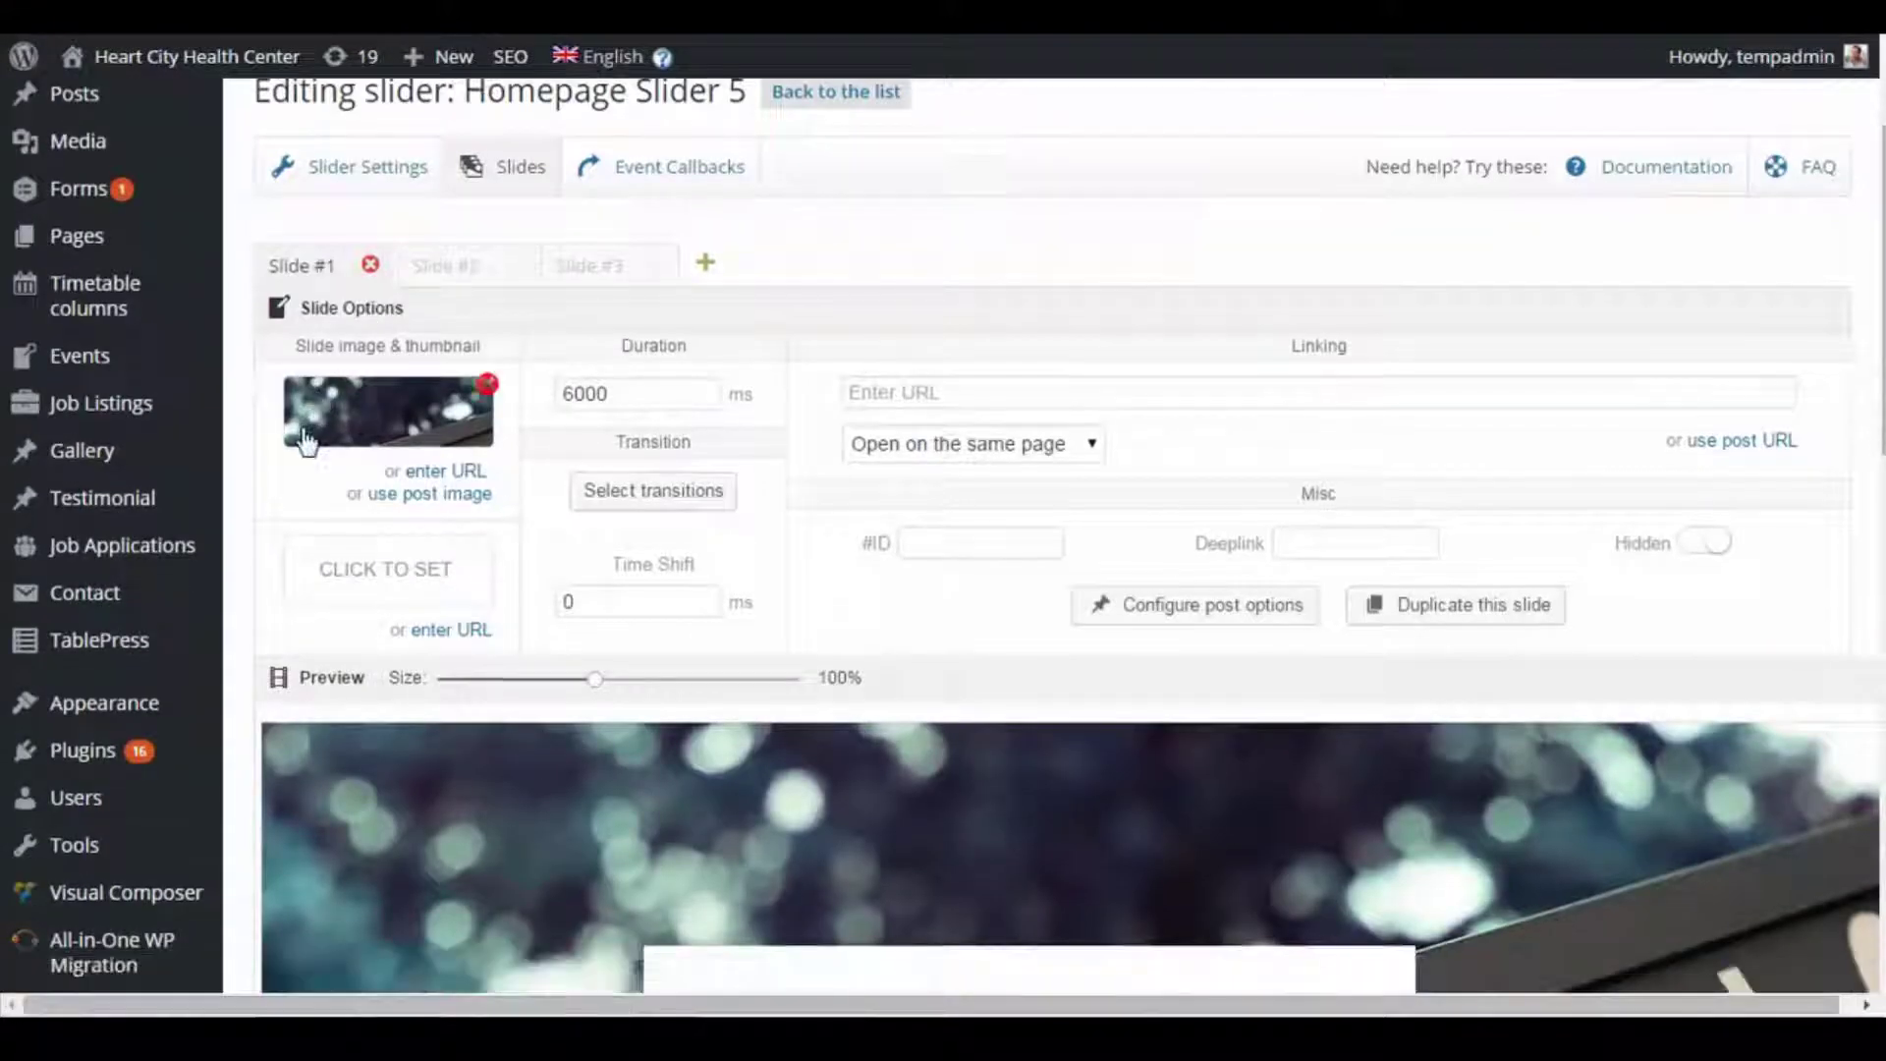
pyautogui.scroll(-10, 334, 437)
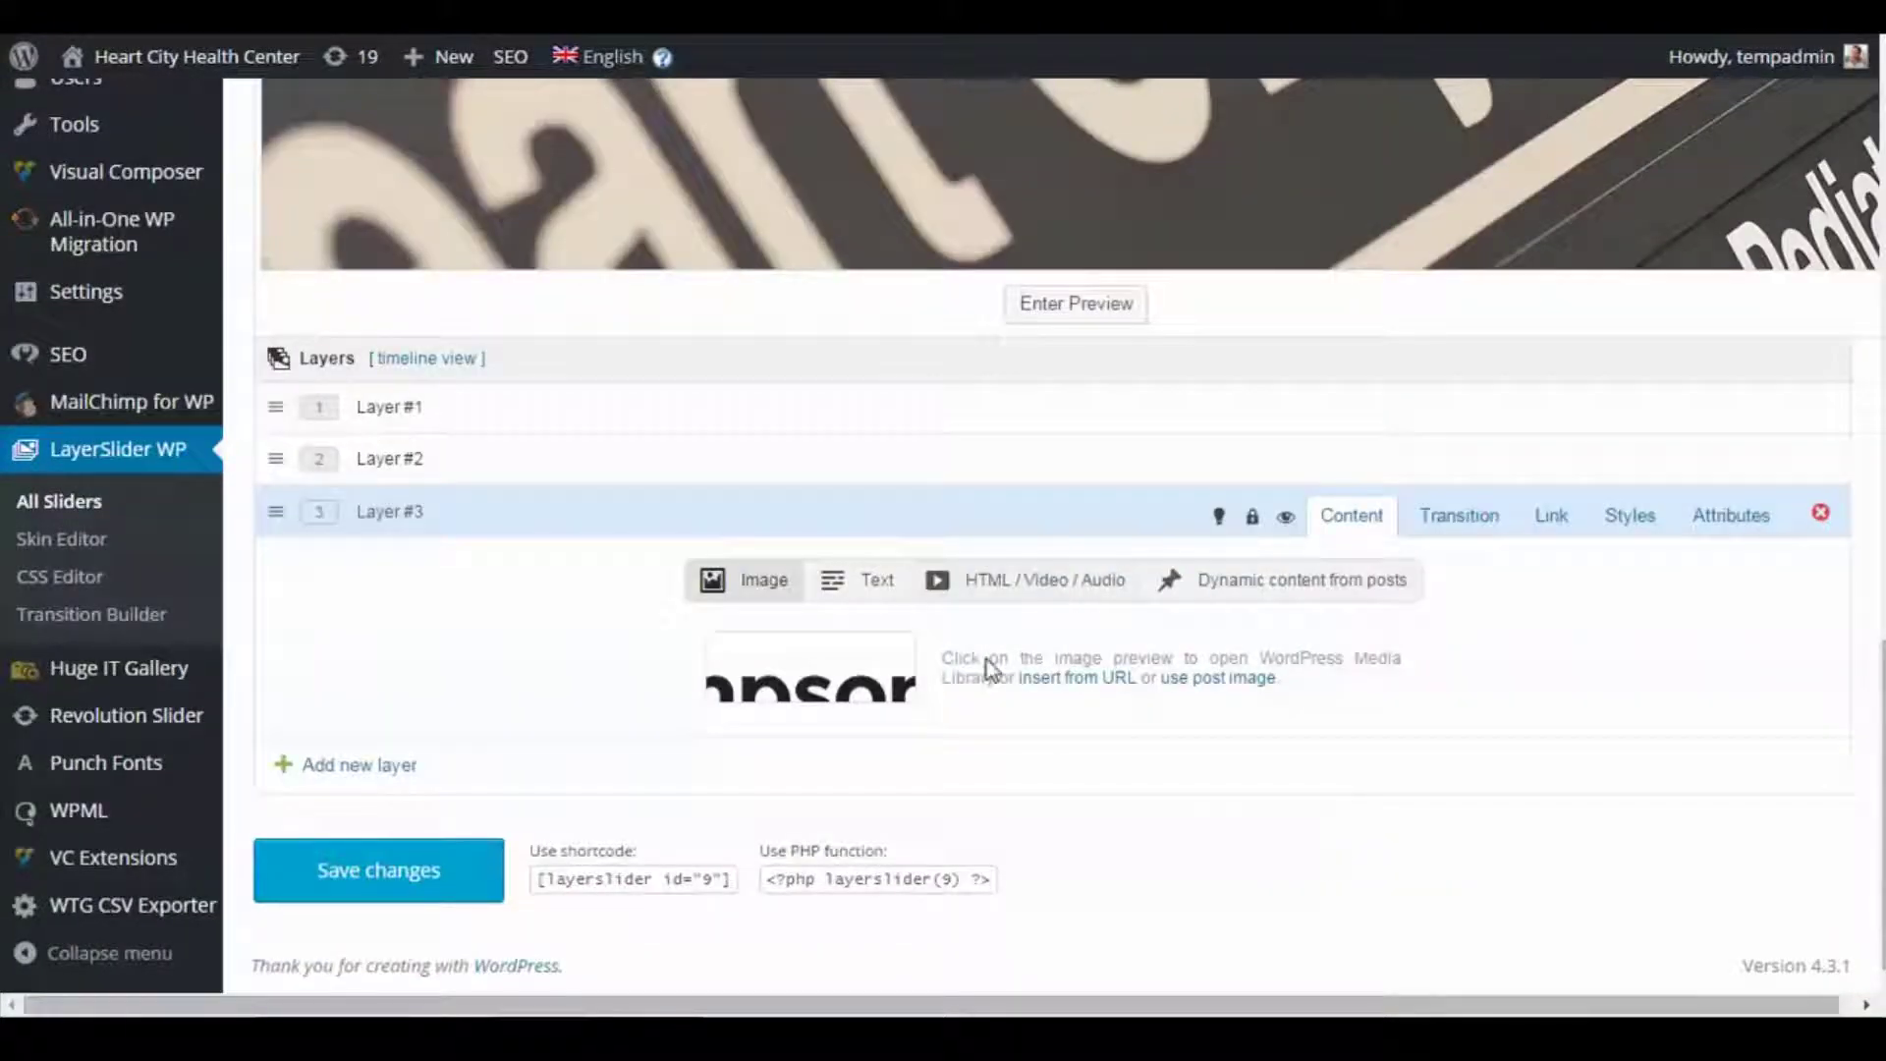
pyautogui.scroll(4, 1660, 756)
pyautogui.scroll(-4, 1647, 763)
pyautogui.scroll(1, 1071, 353)
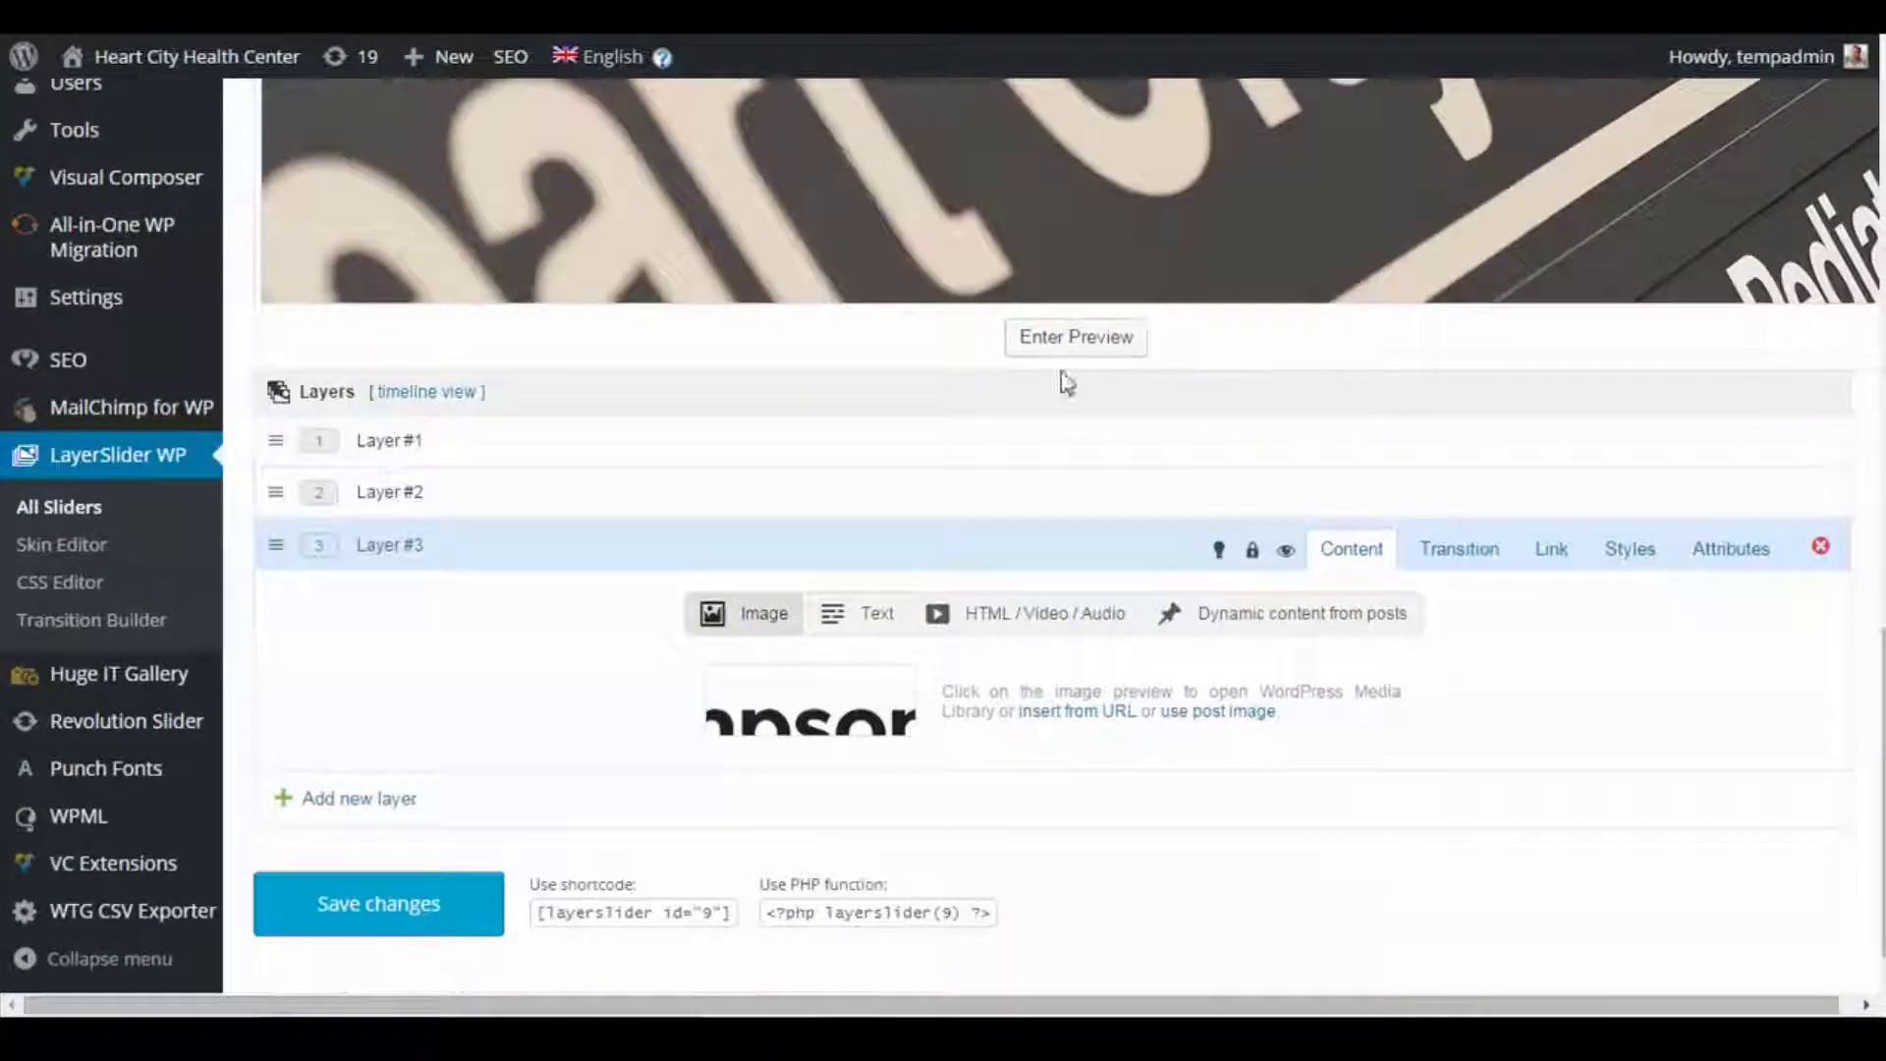
pyautogui.scroll(4, 1067, 383)
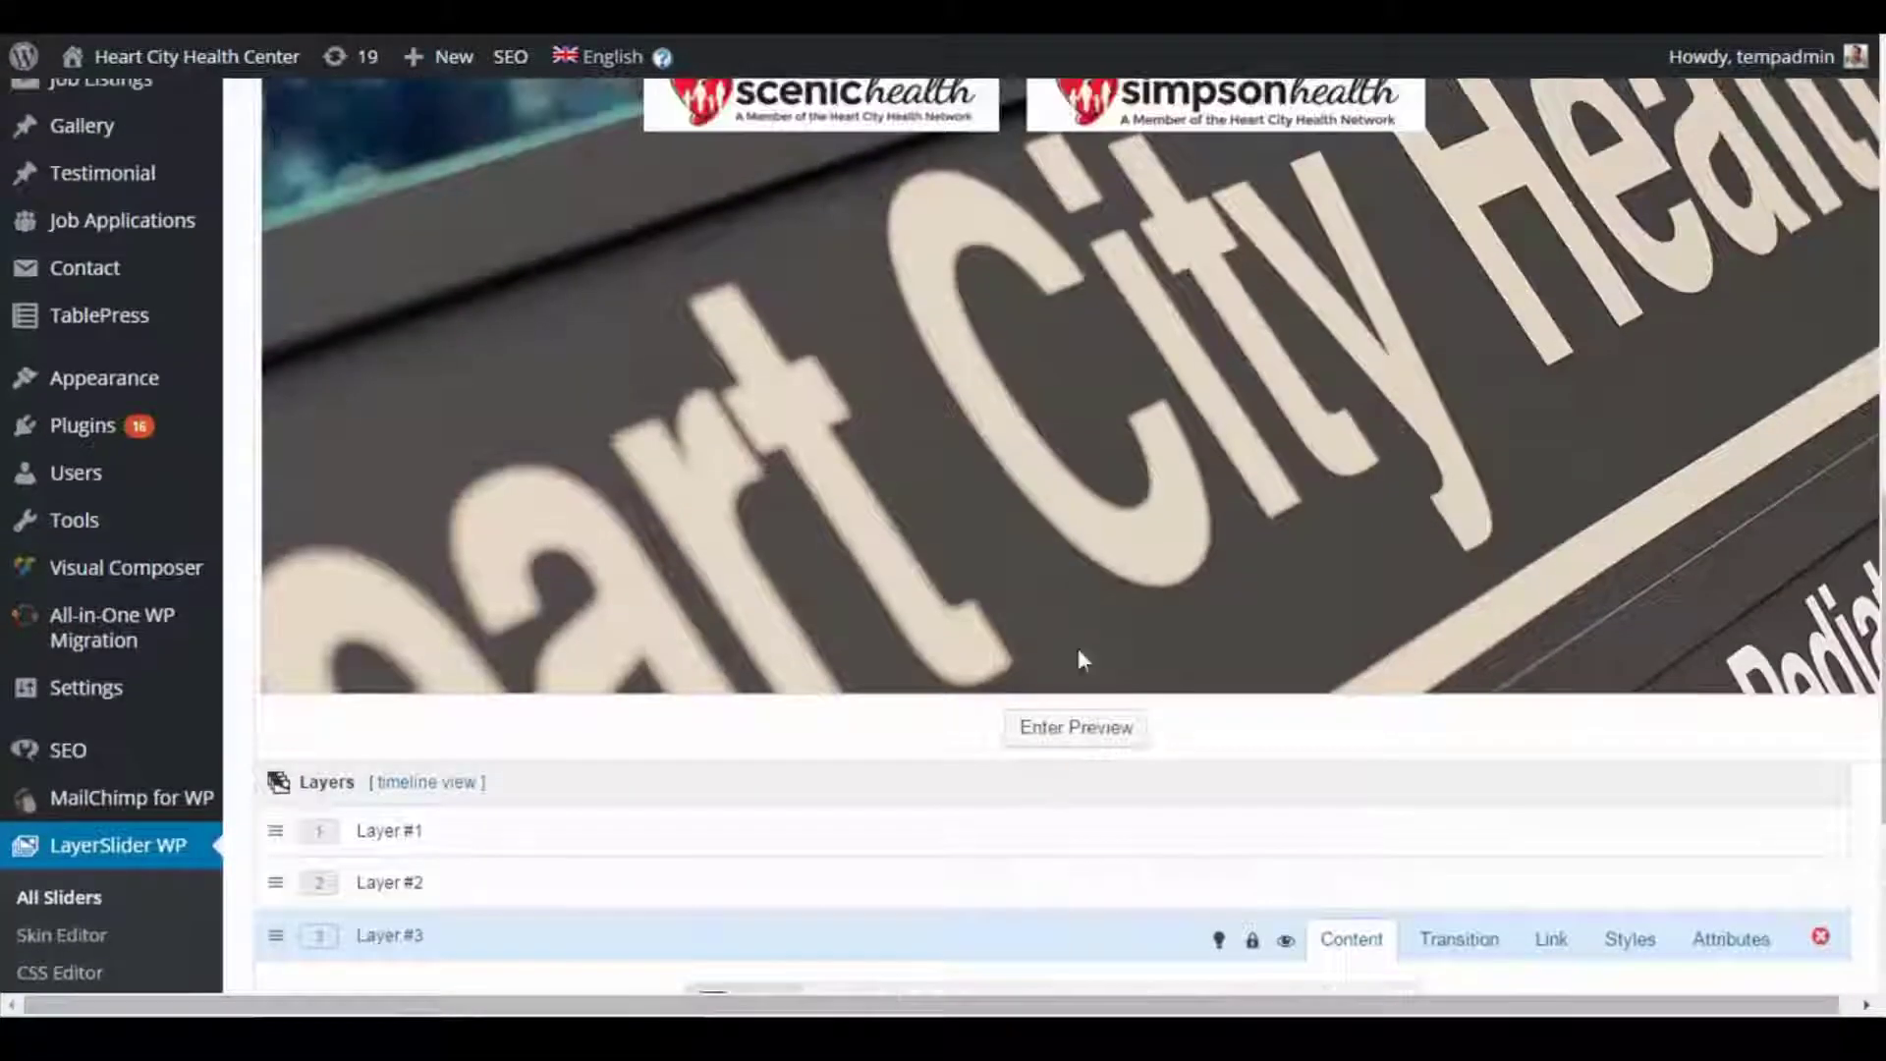
# Play Slide #1's preview and watch the TWO LOCATIONS heading and logos animate.
pyautogui.click(1080, 729)
pyautogui.scroll(2, 1386, 770)
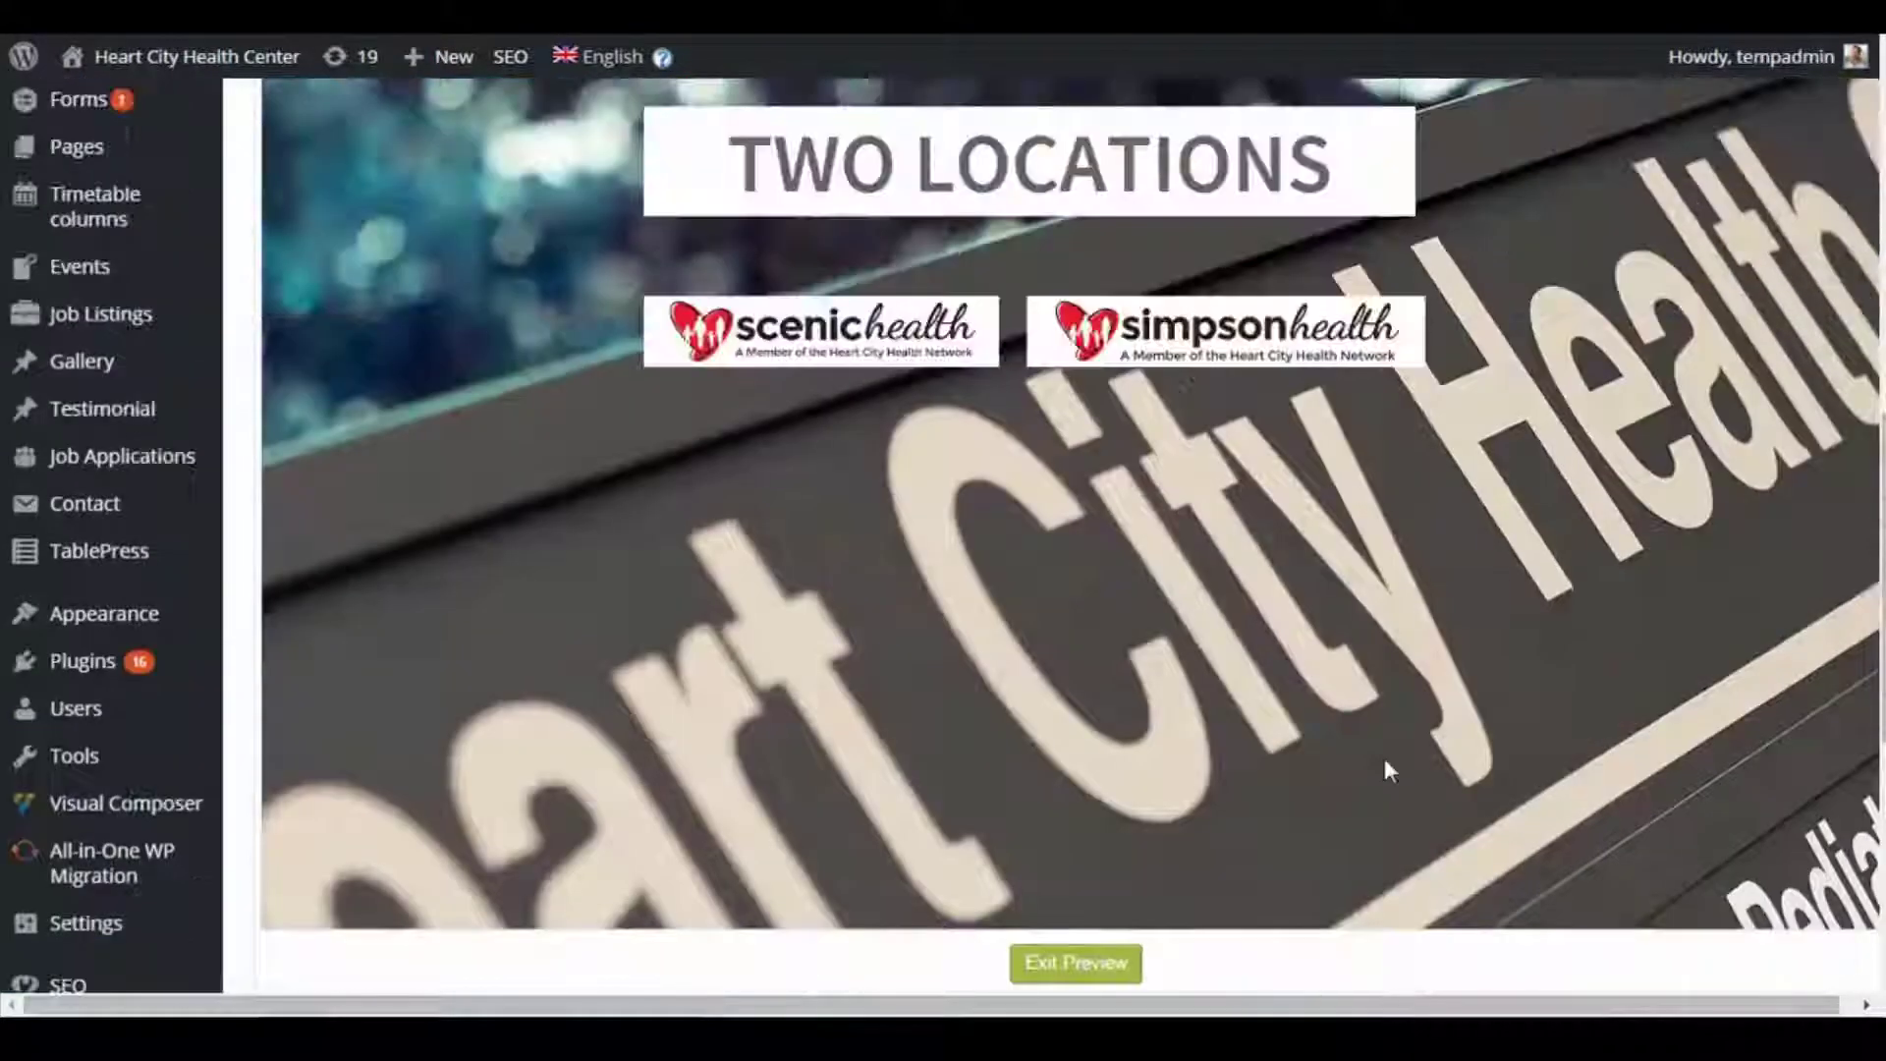
pyautogui.scroll(1, 1385, 762)
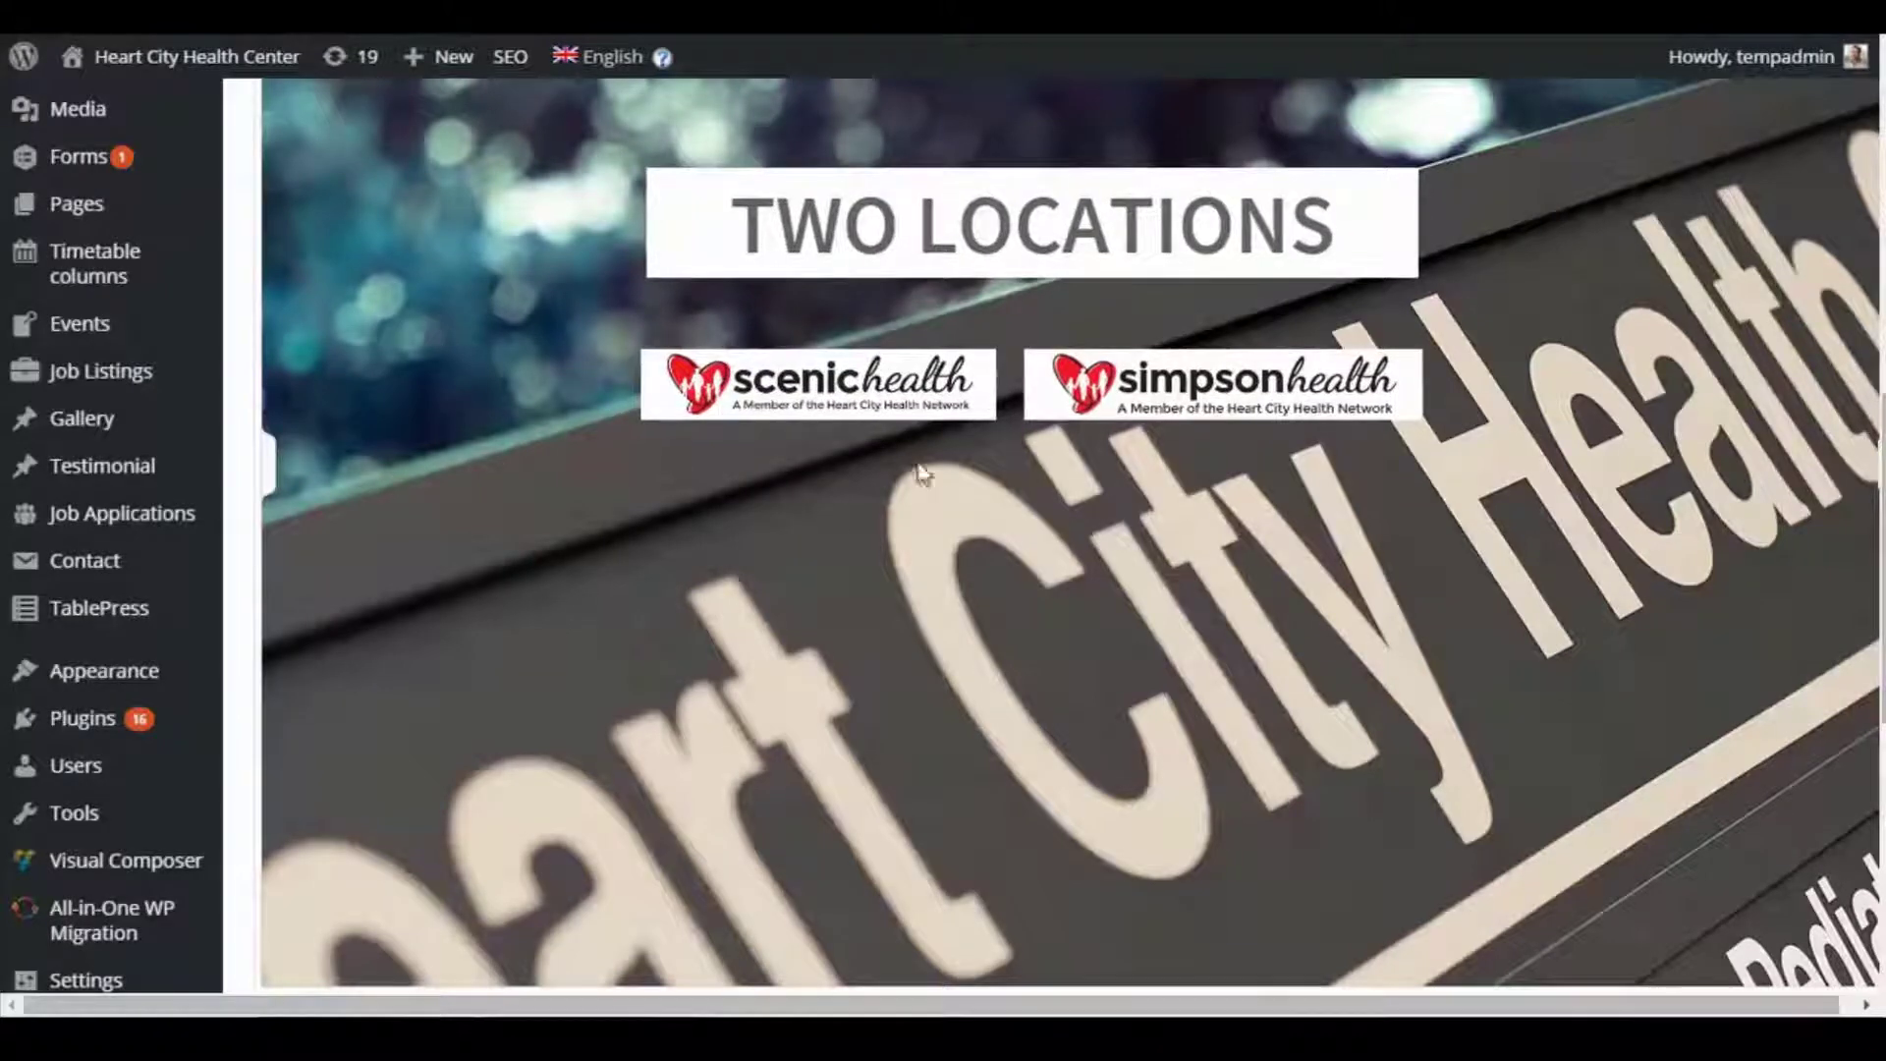
pyautogui.scroll(3, 924, 481)
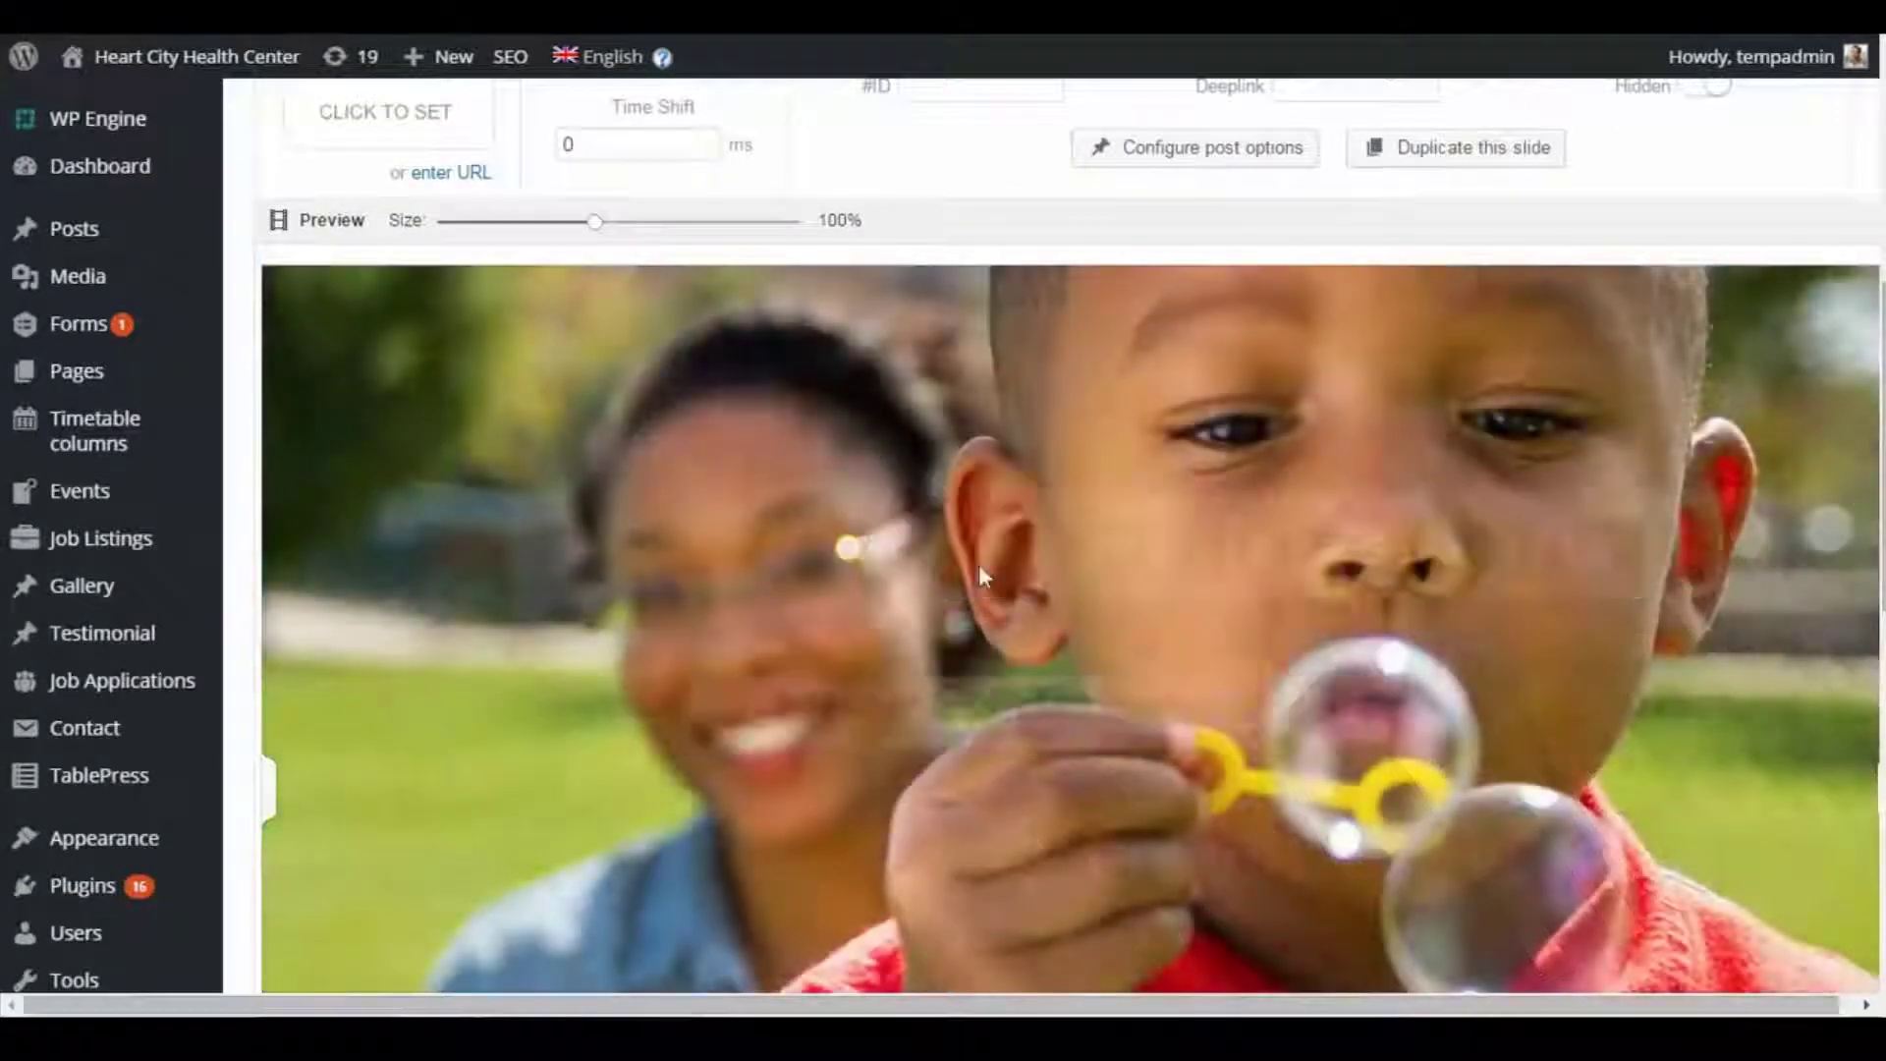
pyautogui.scroll(-3, 1028, 479)
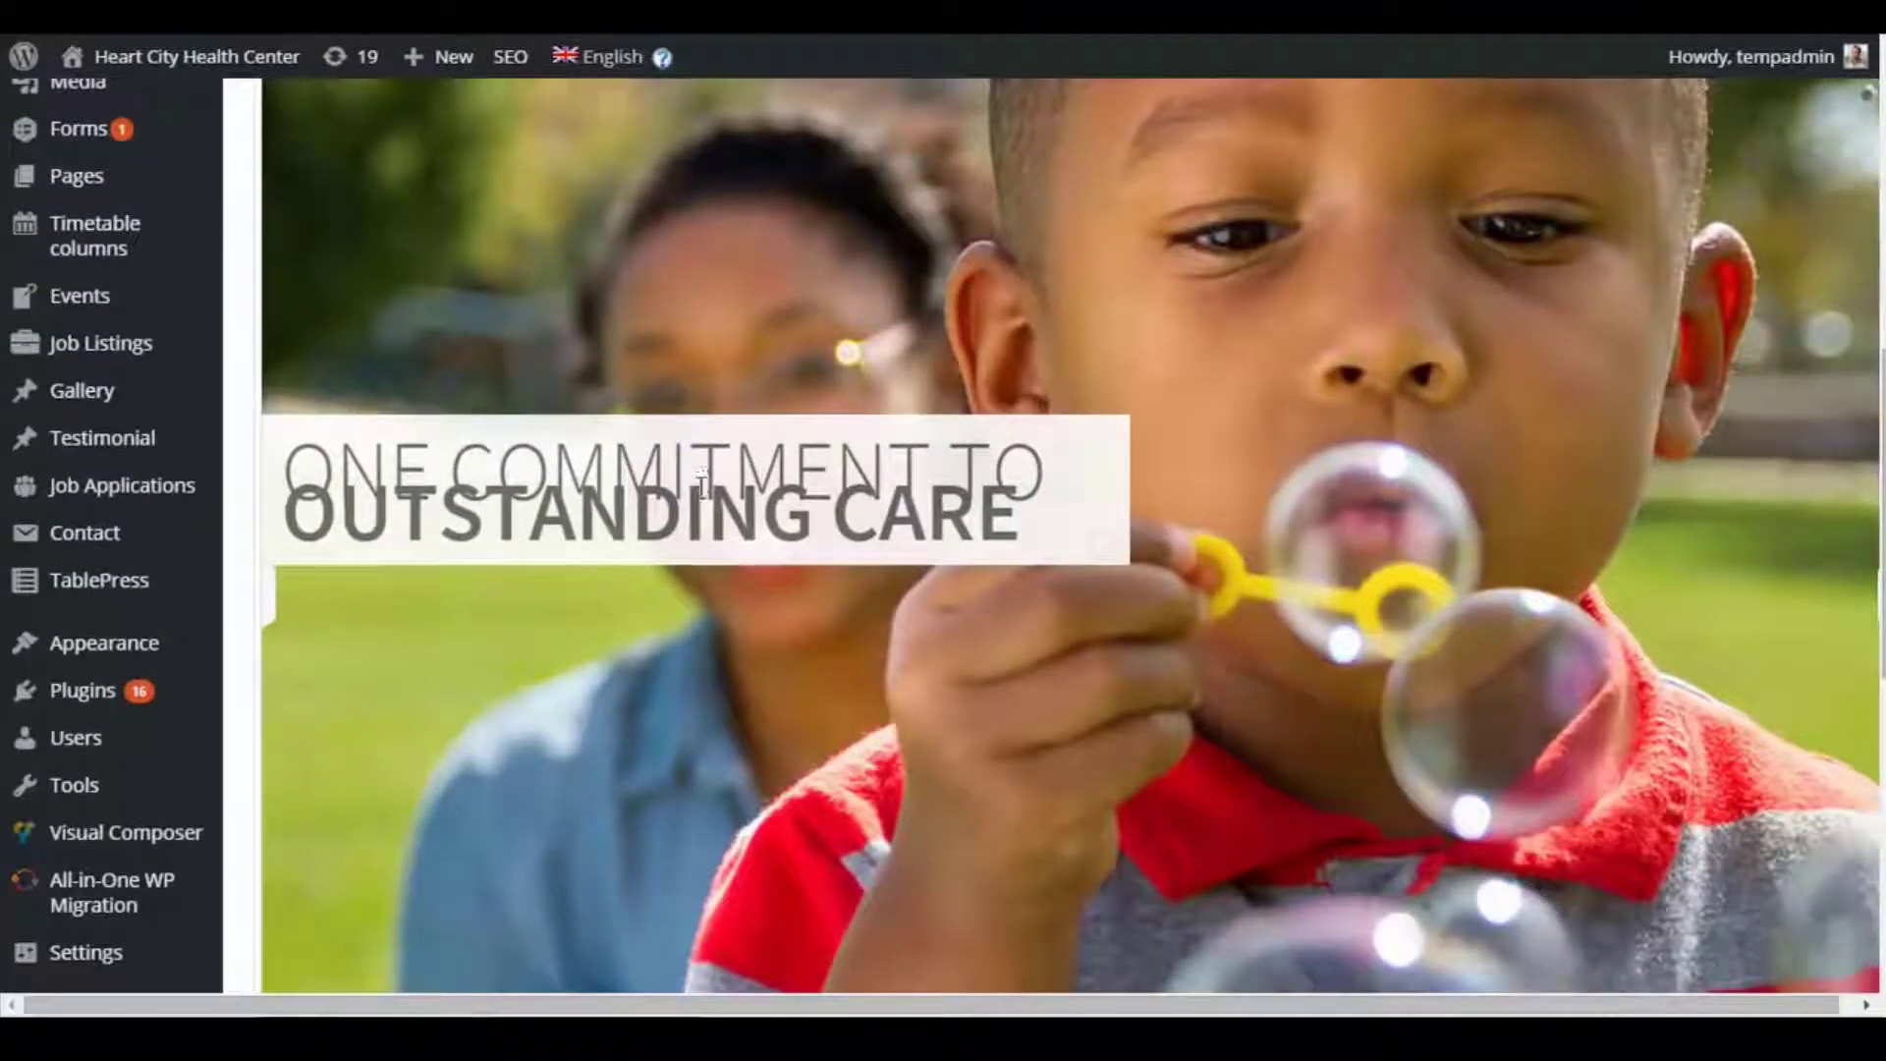
pyautogui.scroll(-10, 702, 491)
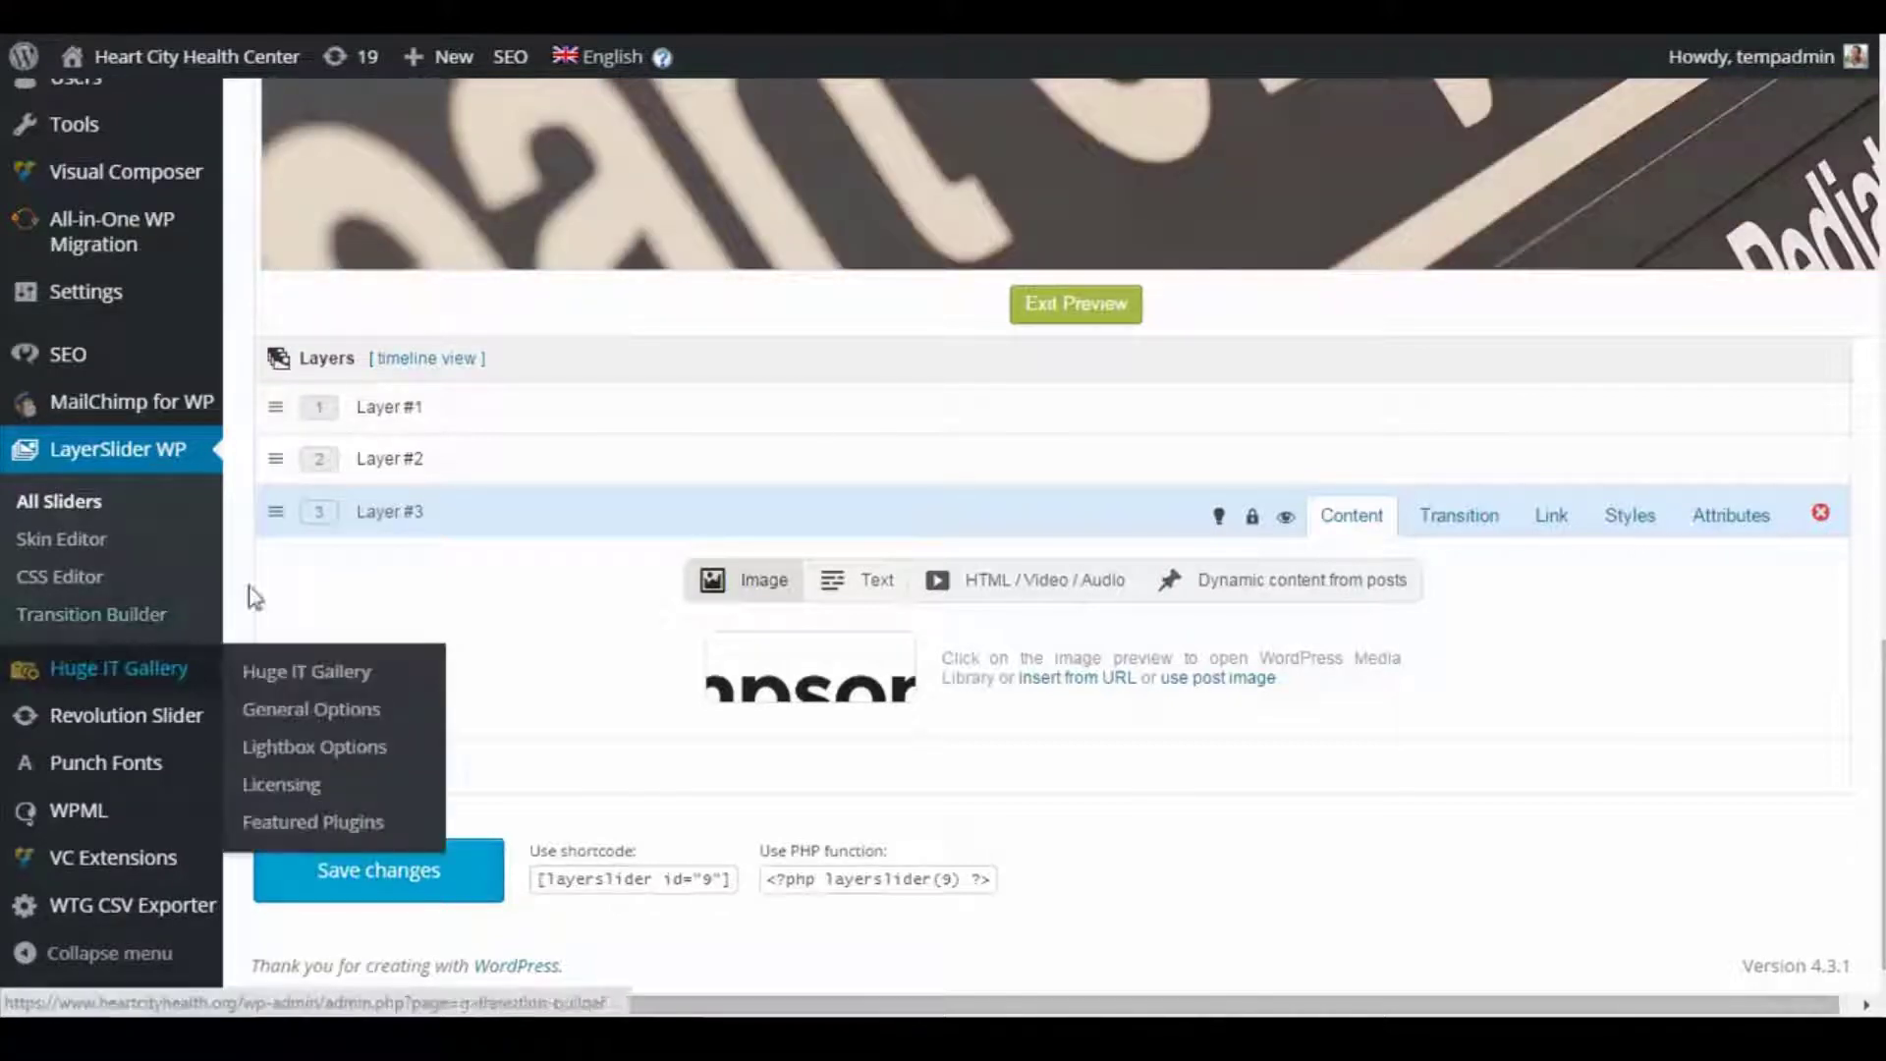
pyautogui.scroll(2, 245, 589)
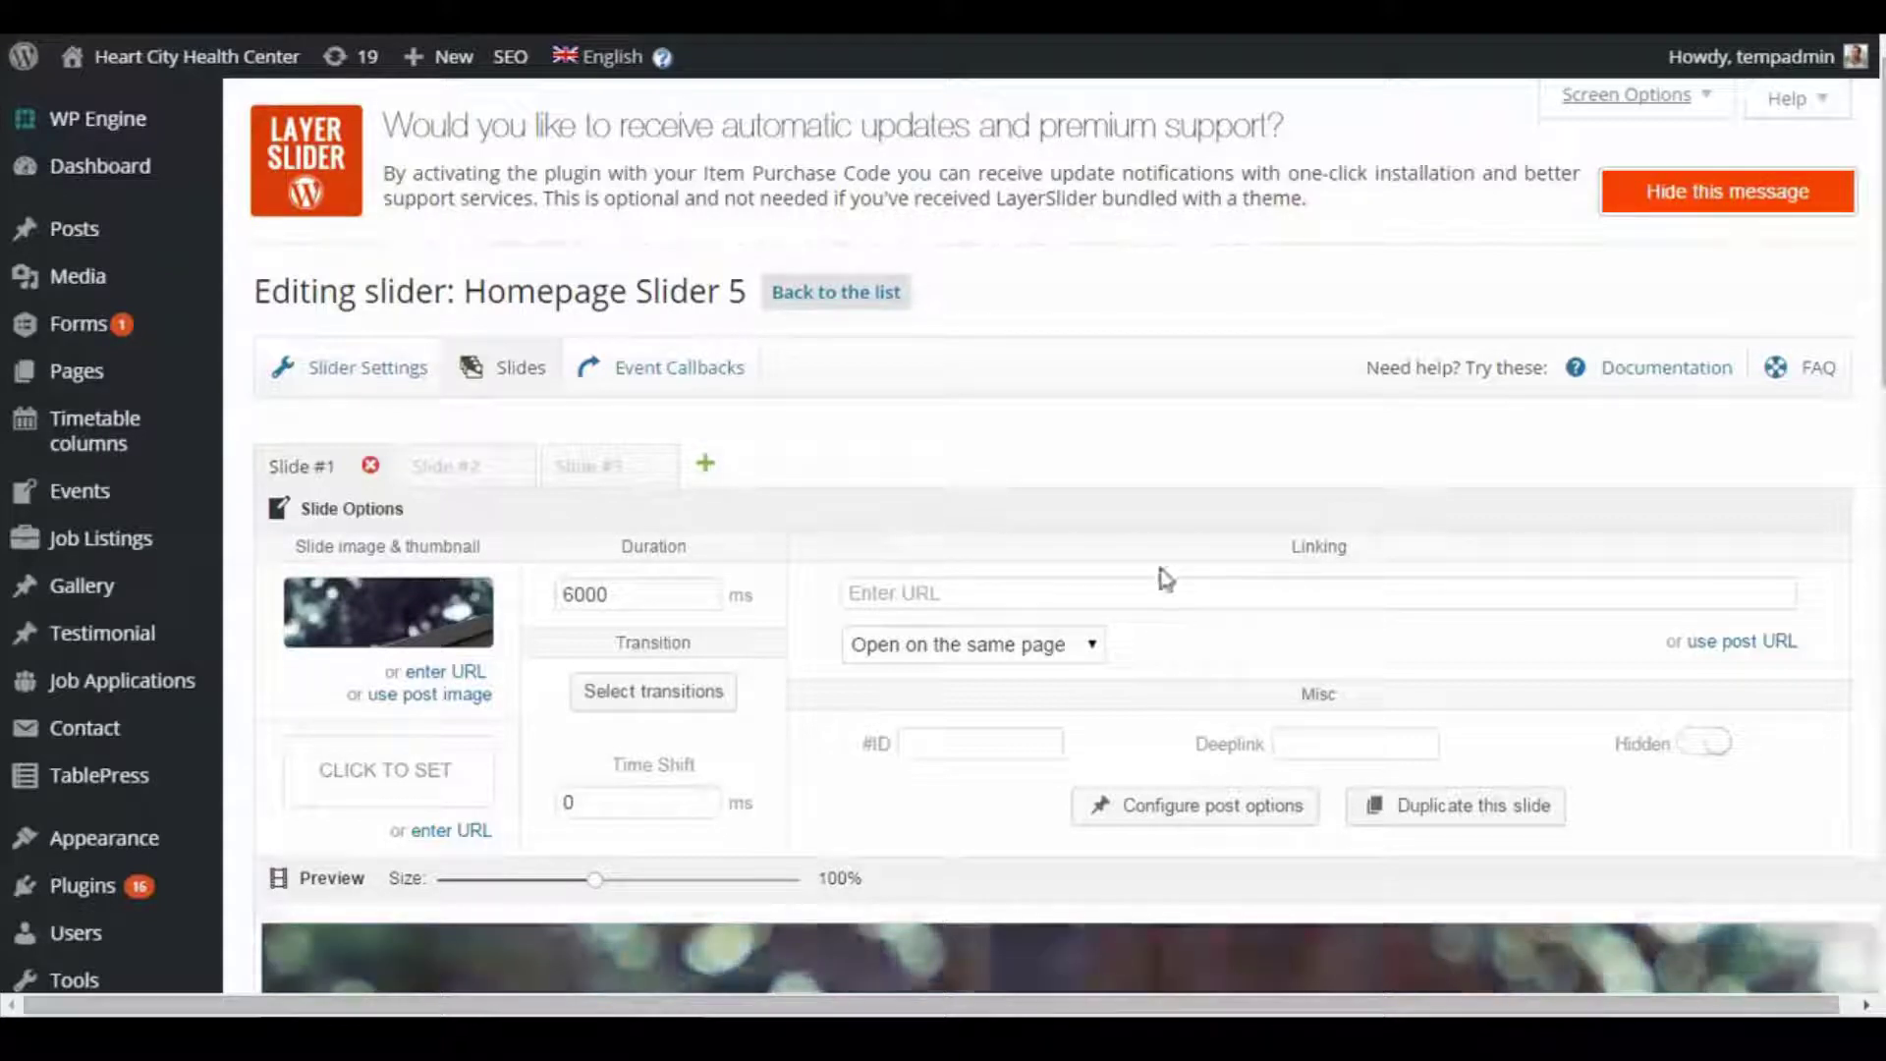
pyautogui.scroll(-5, 1144, 486)
pyautogui.scroll(-3, 982, 624)
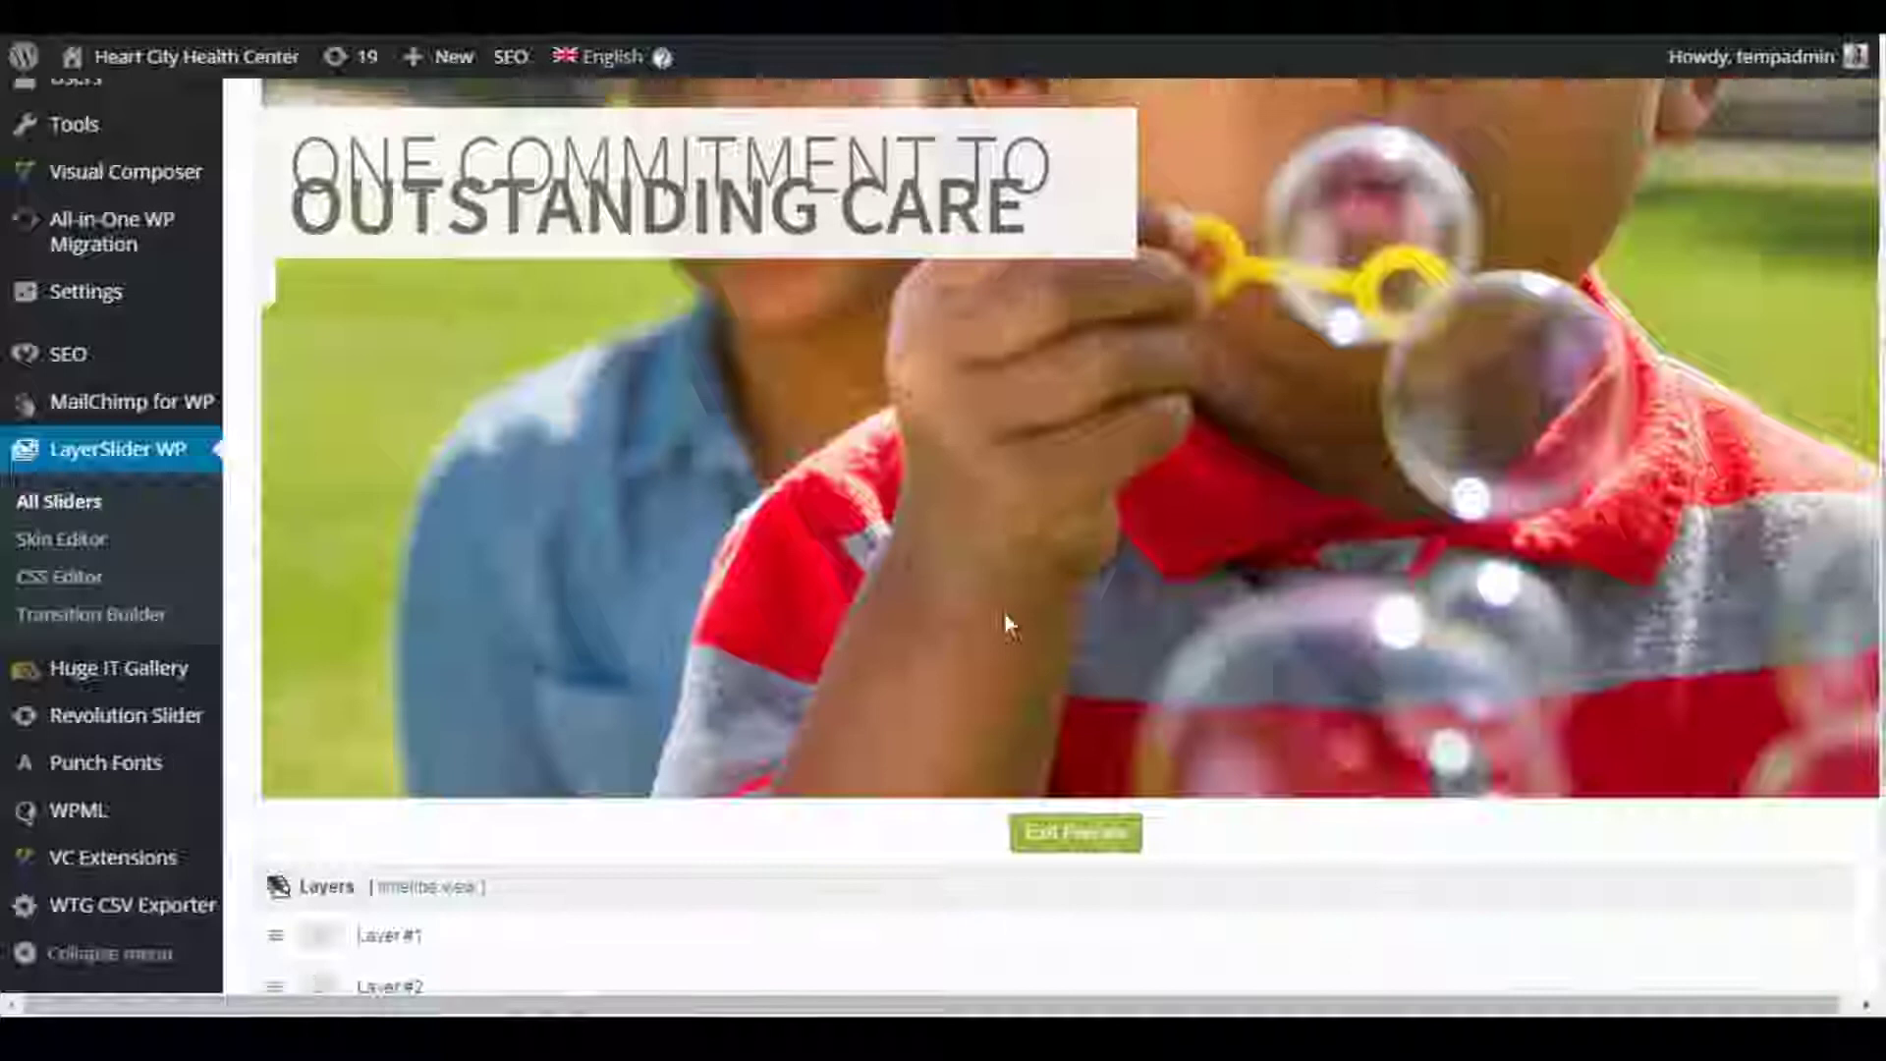
pyautogui.scroll(3, 876, 443)
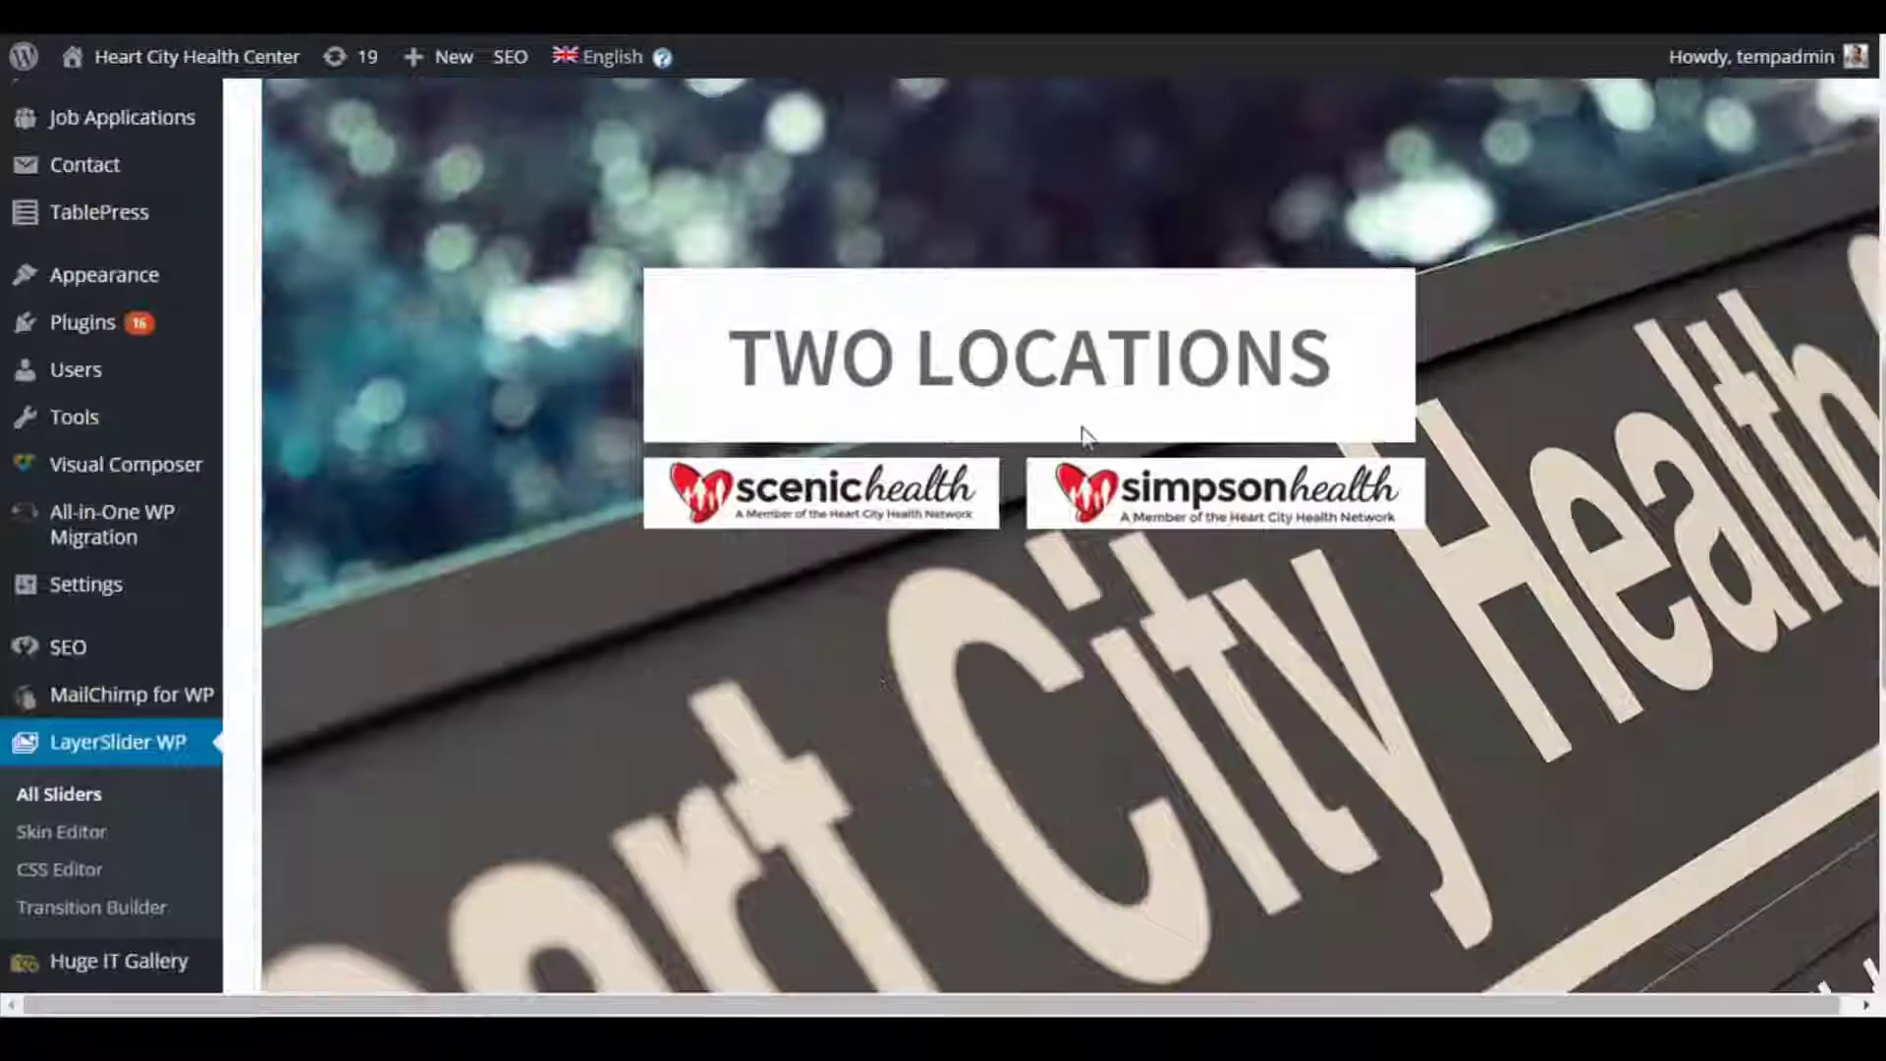
pyautogui.scroll(-1, 847, 462)
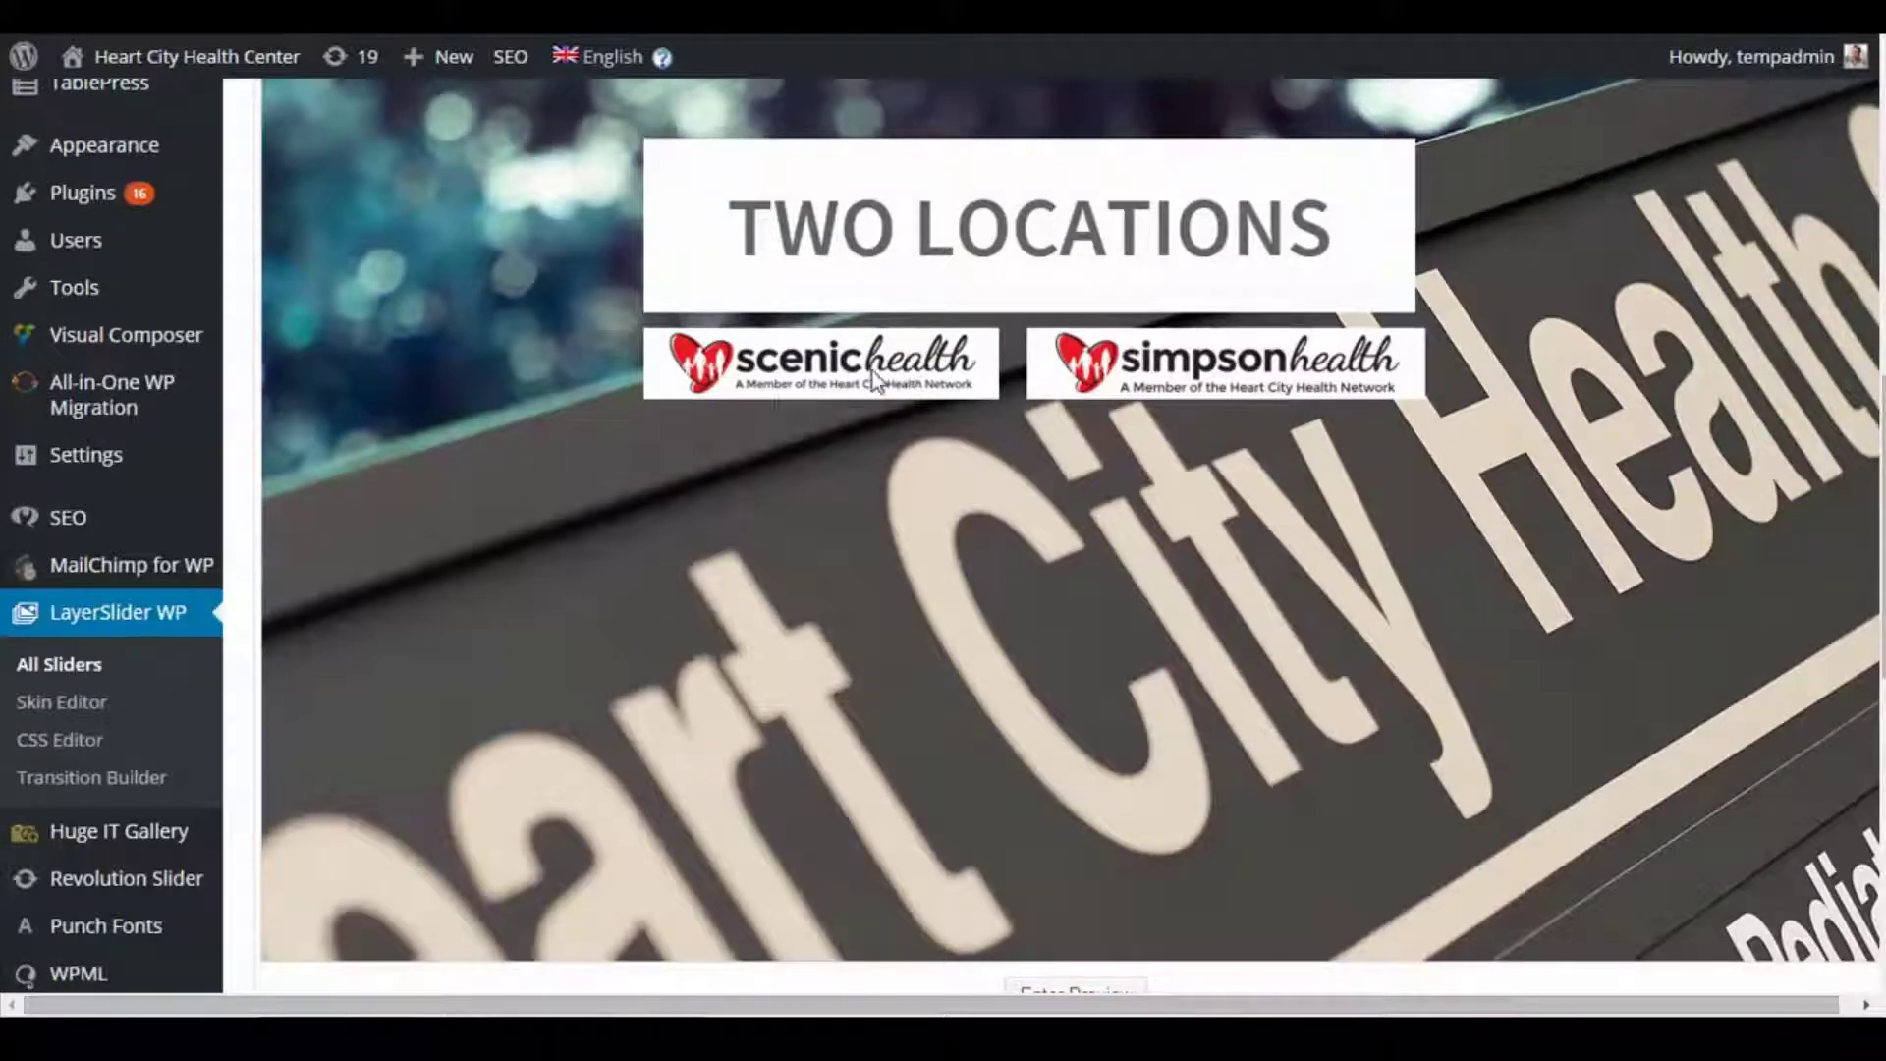
# Show the scenichealth logo layer's content settings.
pyautogui.click(876, 381)
pyautogui.click(1347, 252)
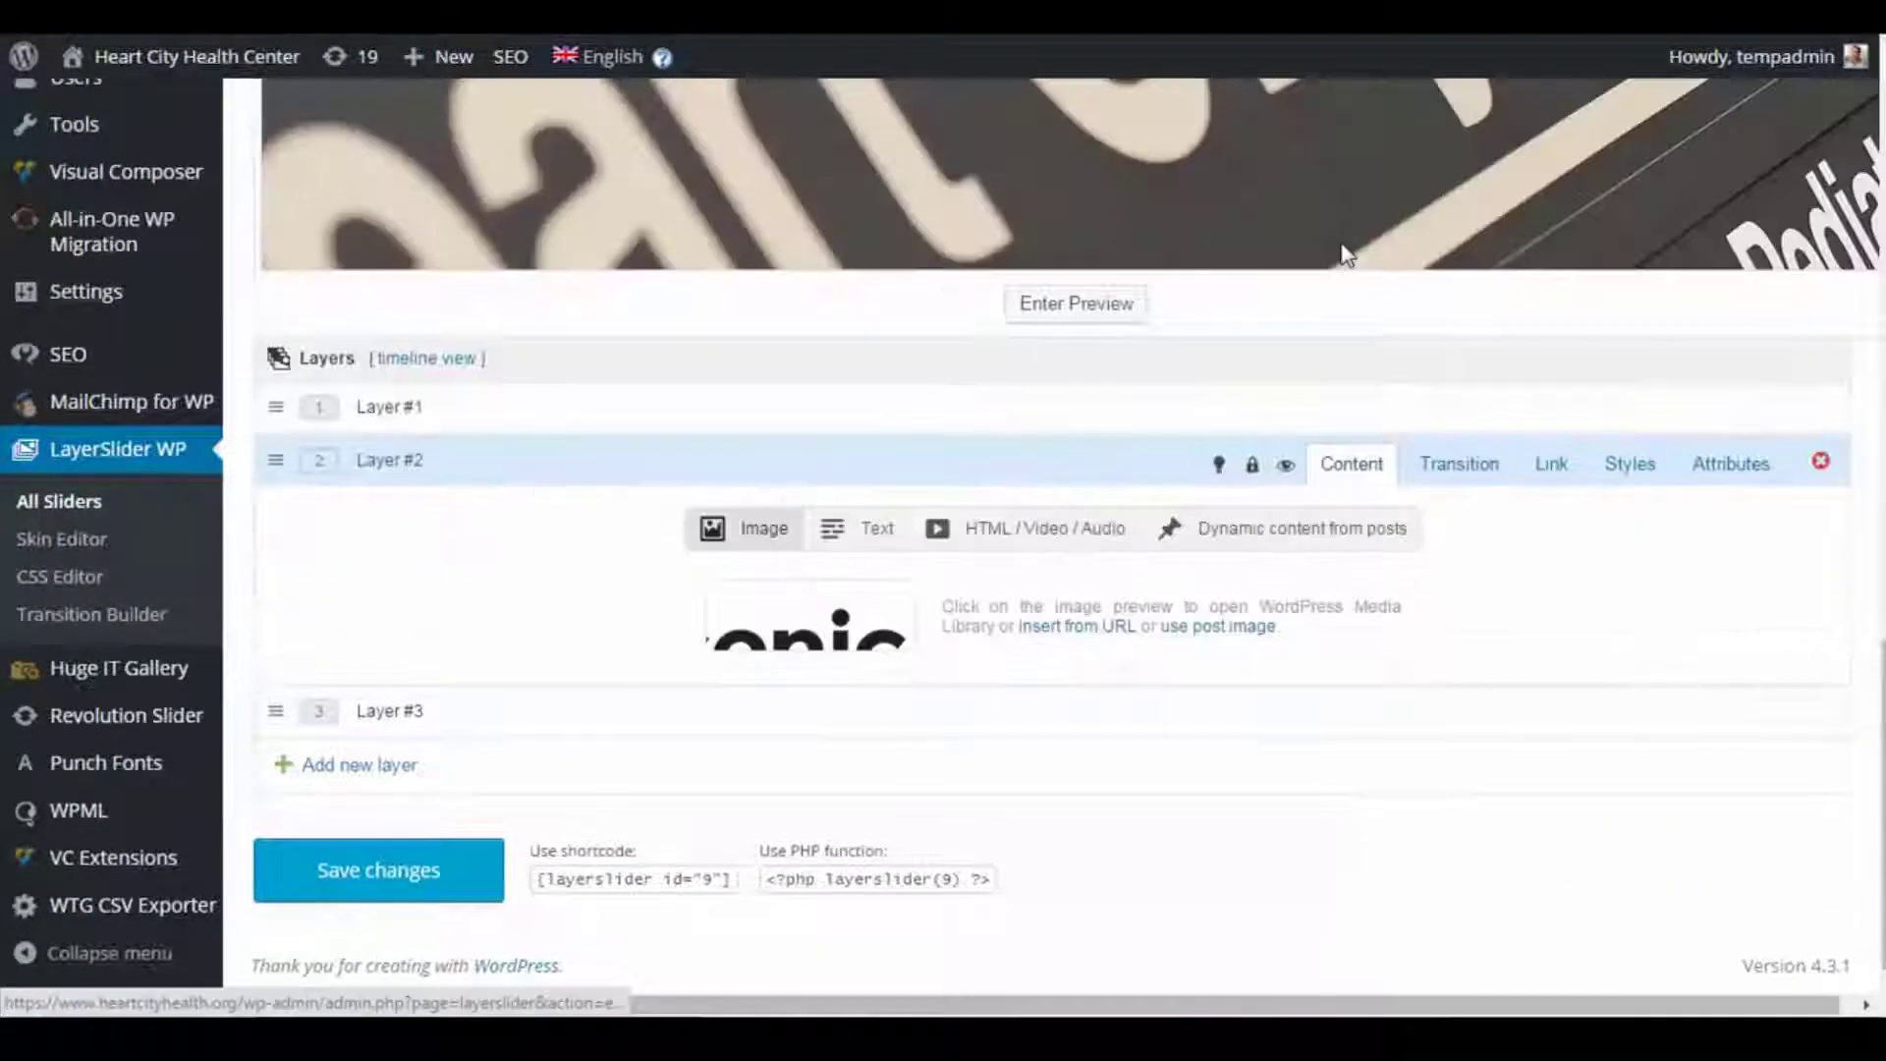
pyautogui.moveTo(755, 625)
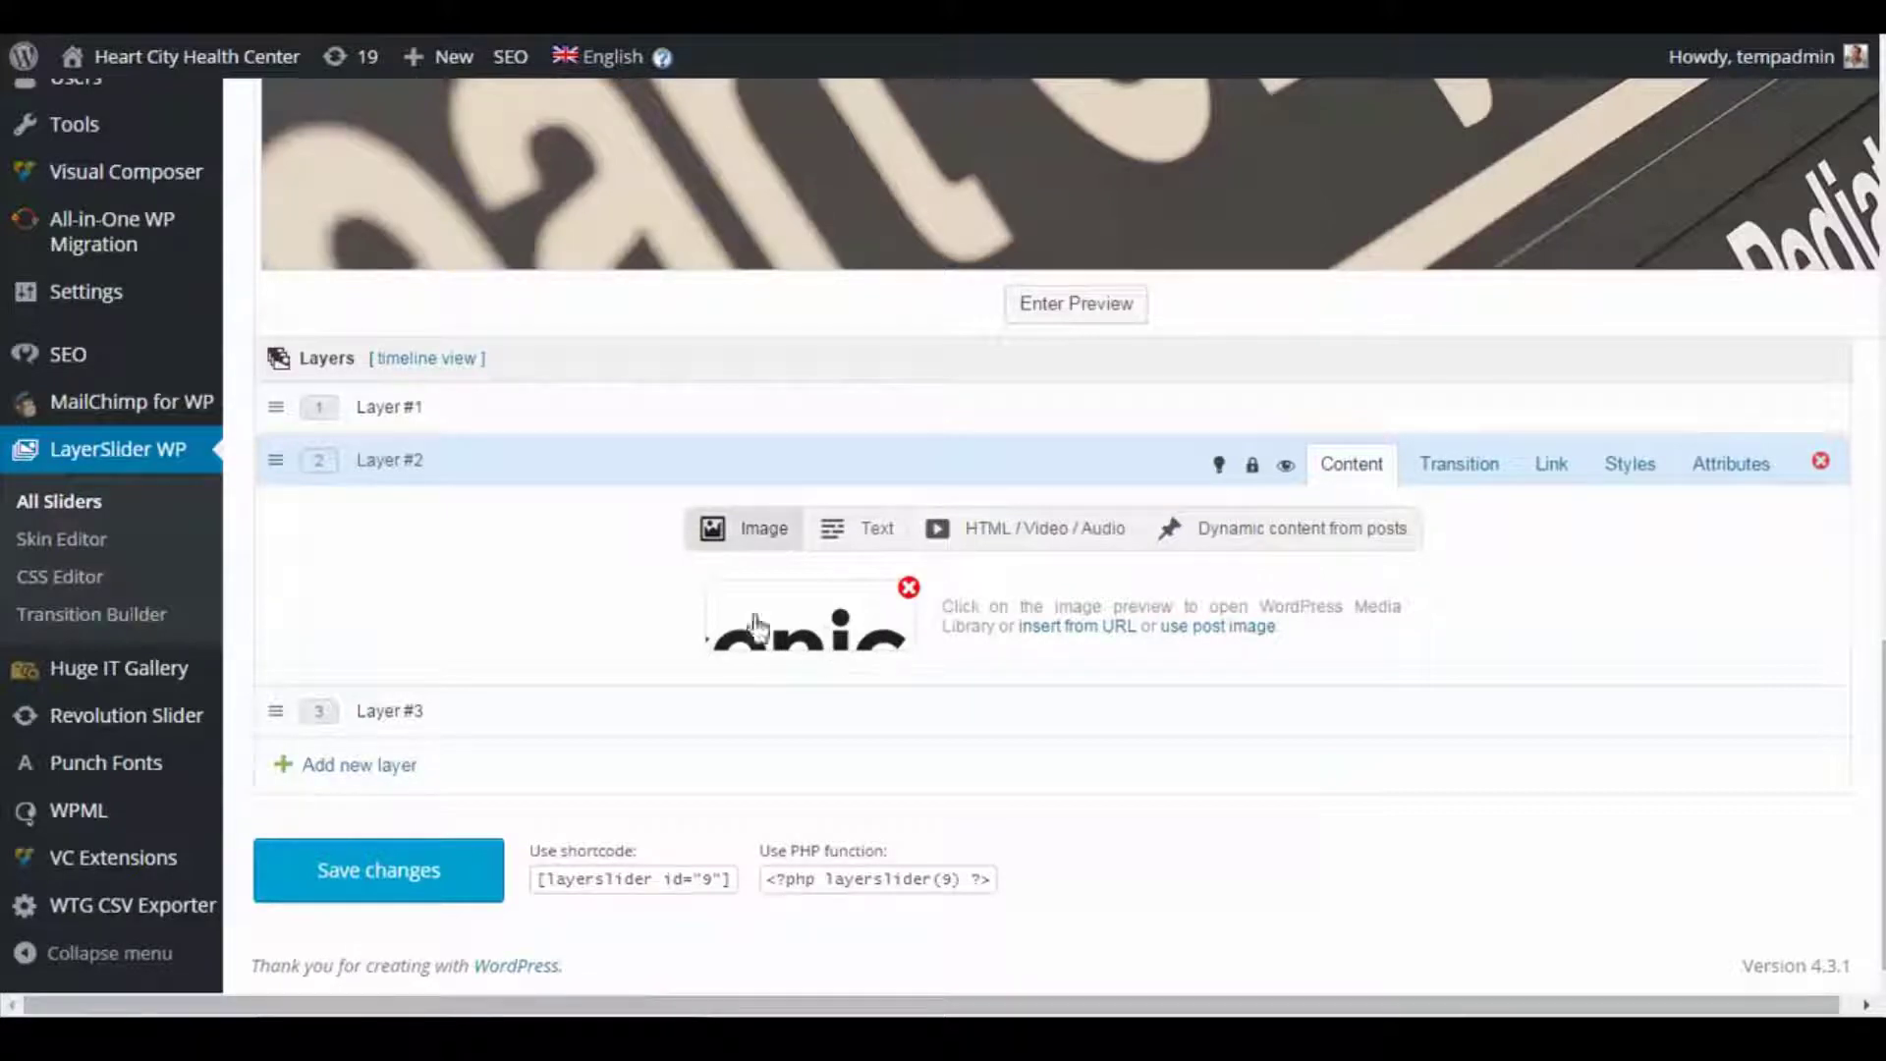
pyautogui.scroll(2, 791, 678)
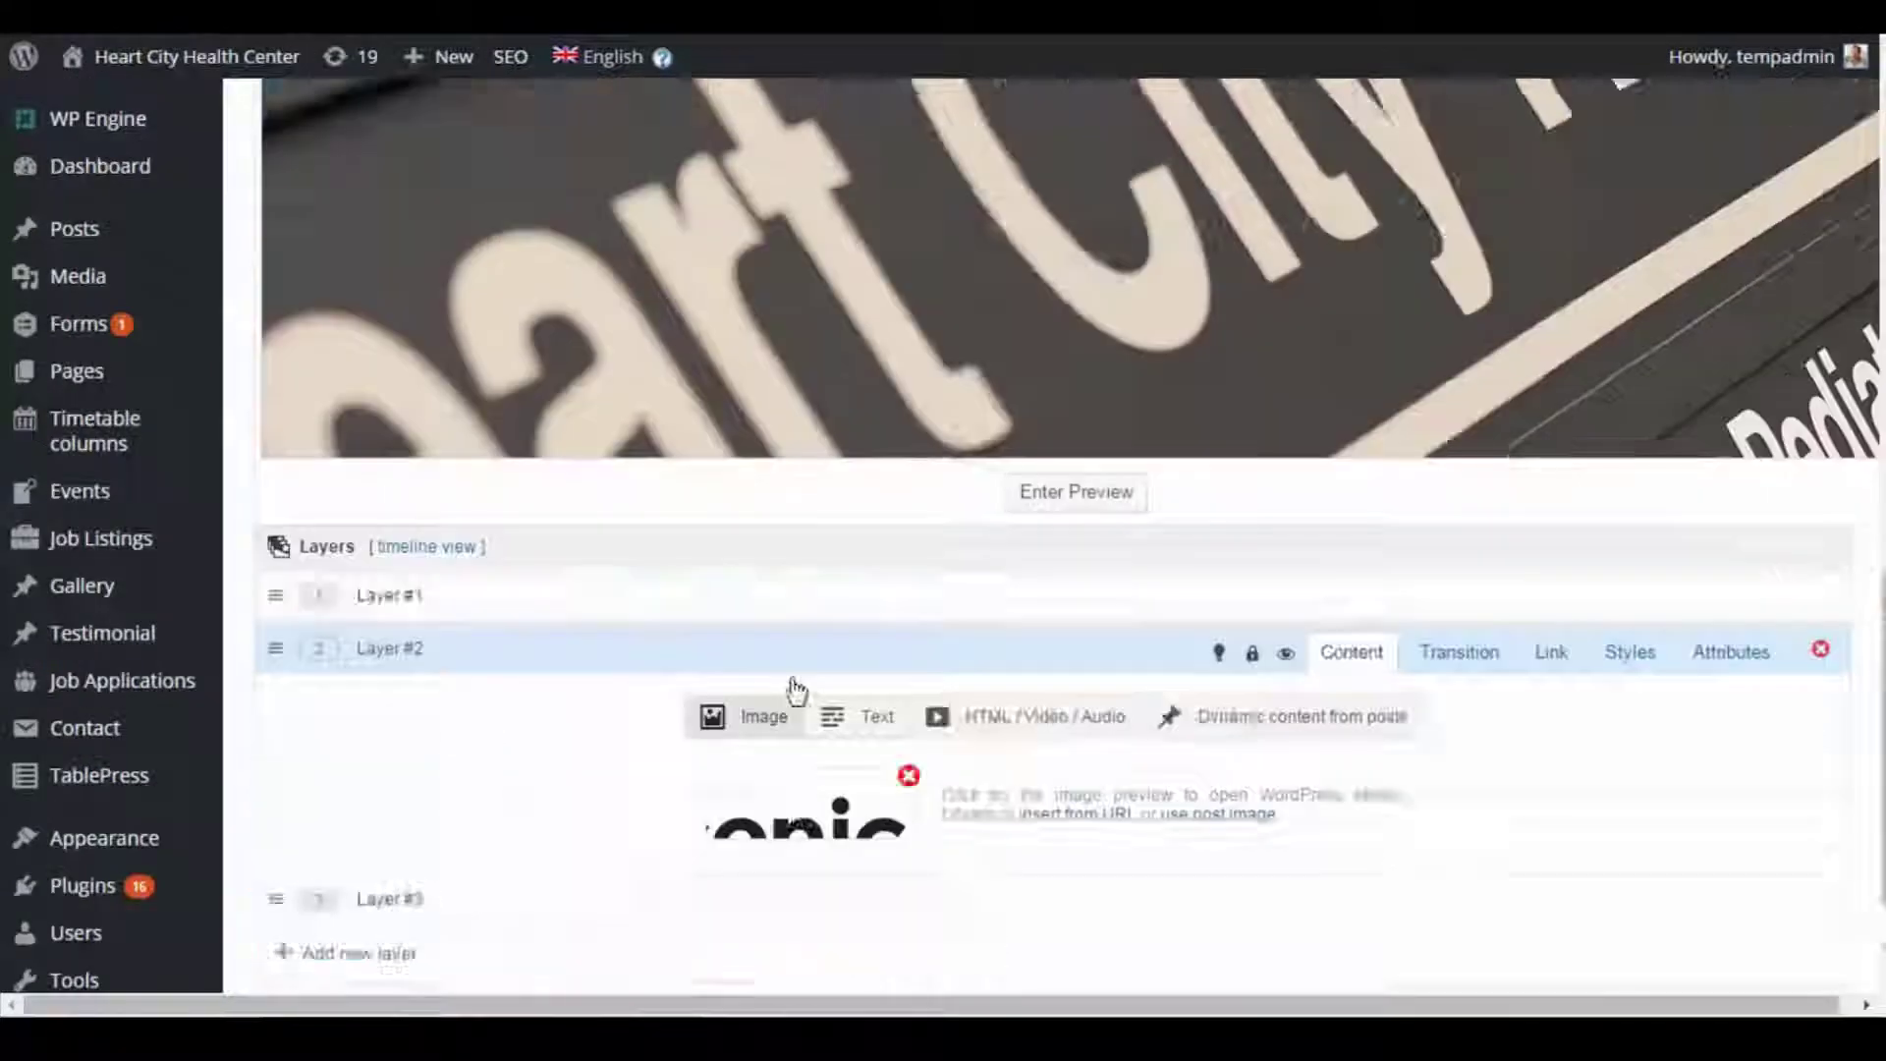
pyautogui.scroll(4, 791, 678)
pyautogui.scroll(-5, 801, 678)
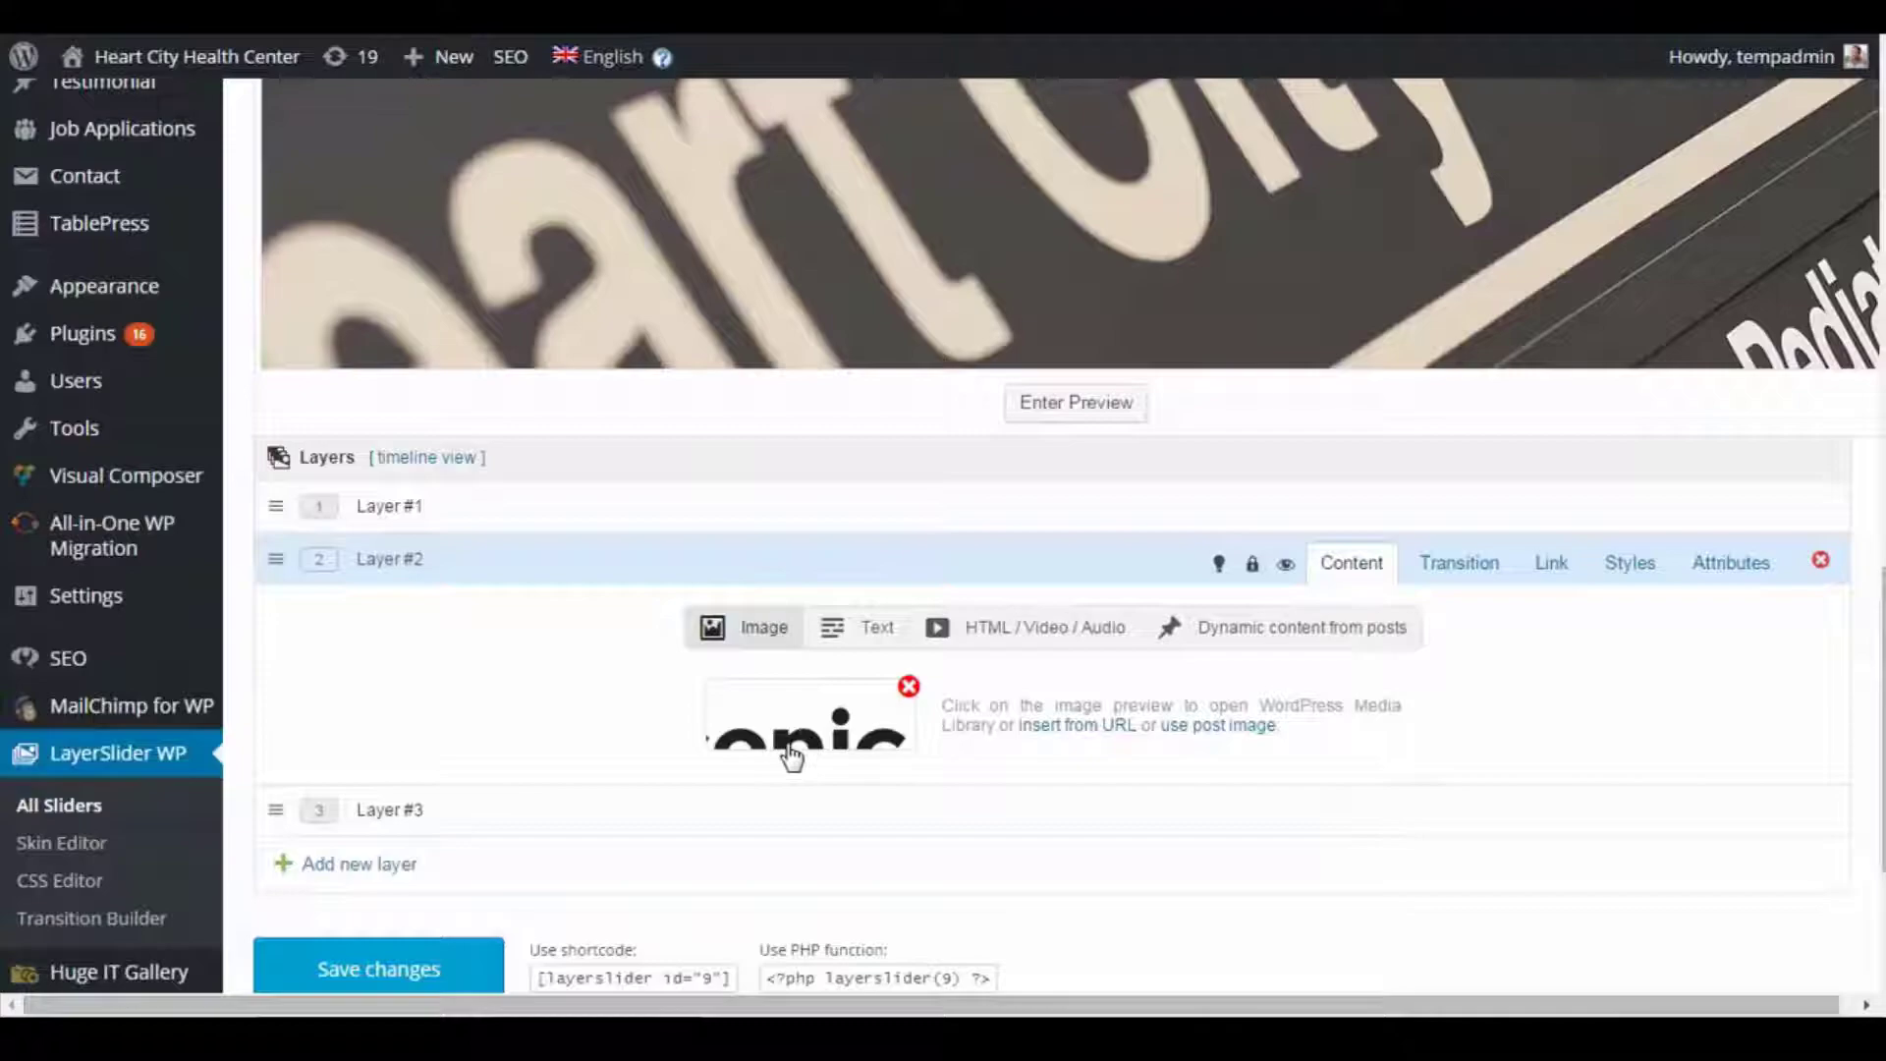
# Open the layer image's Media Library and close it without choosing an image.
pyautogui.click(823, 732)
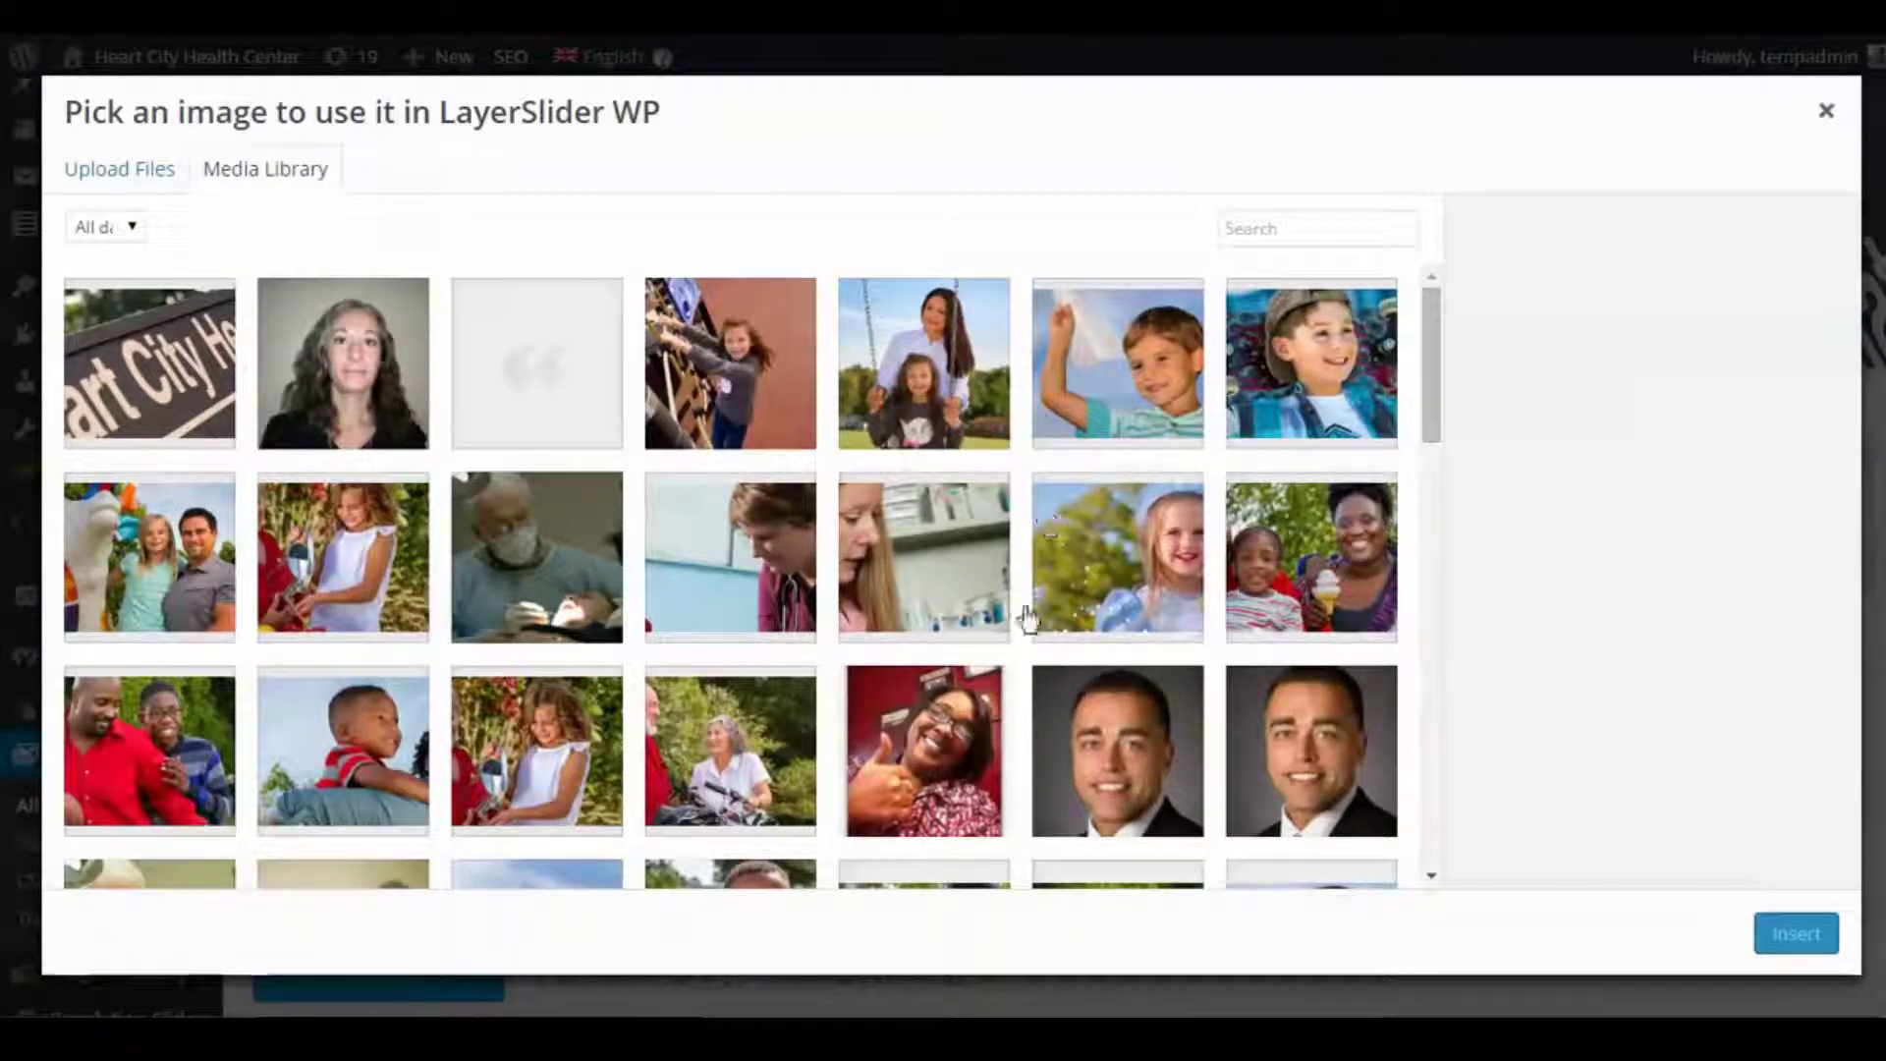
pyautogui.click(1826, 115)
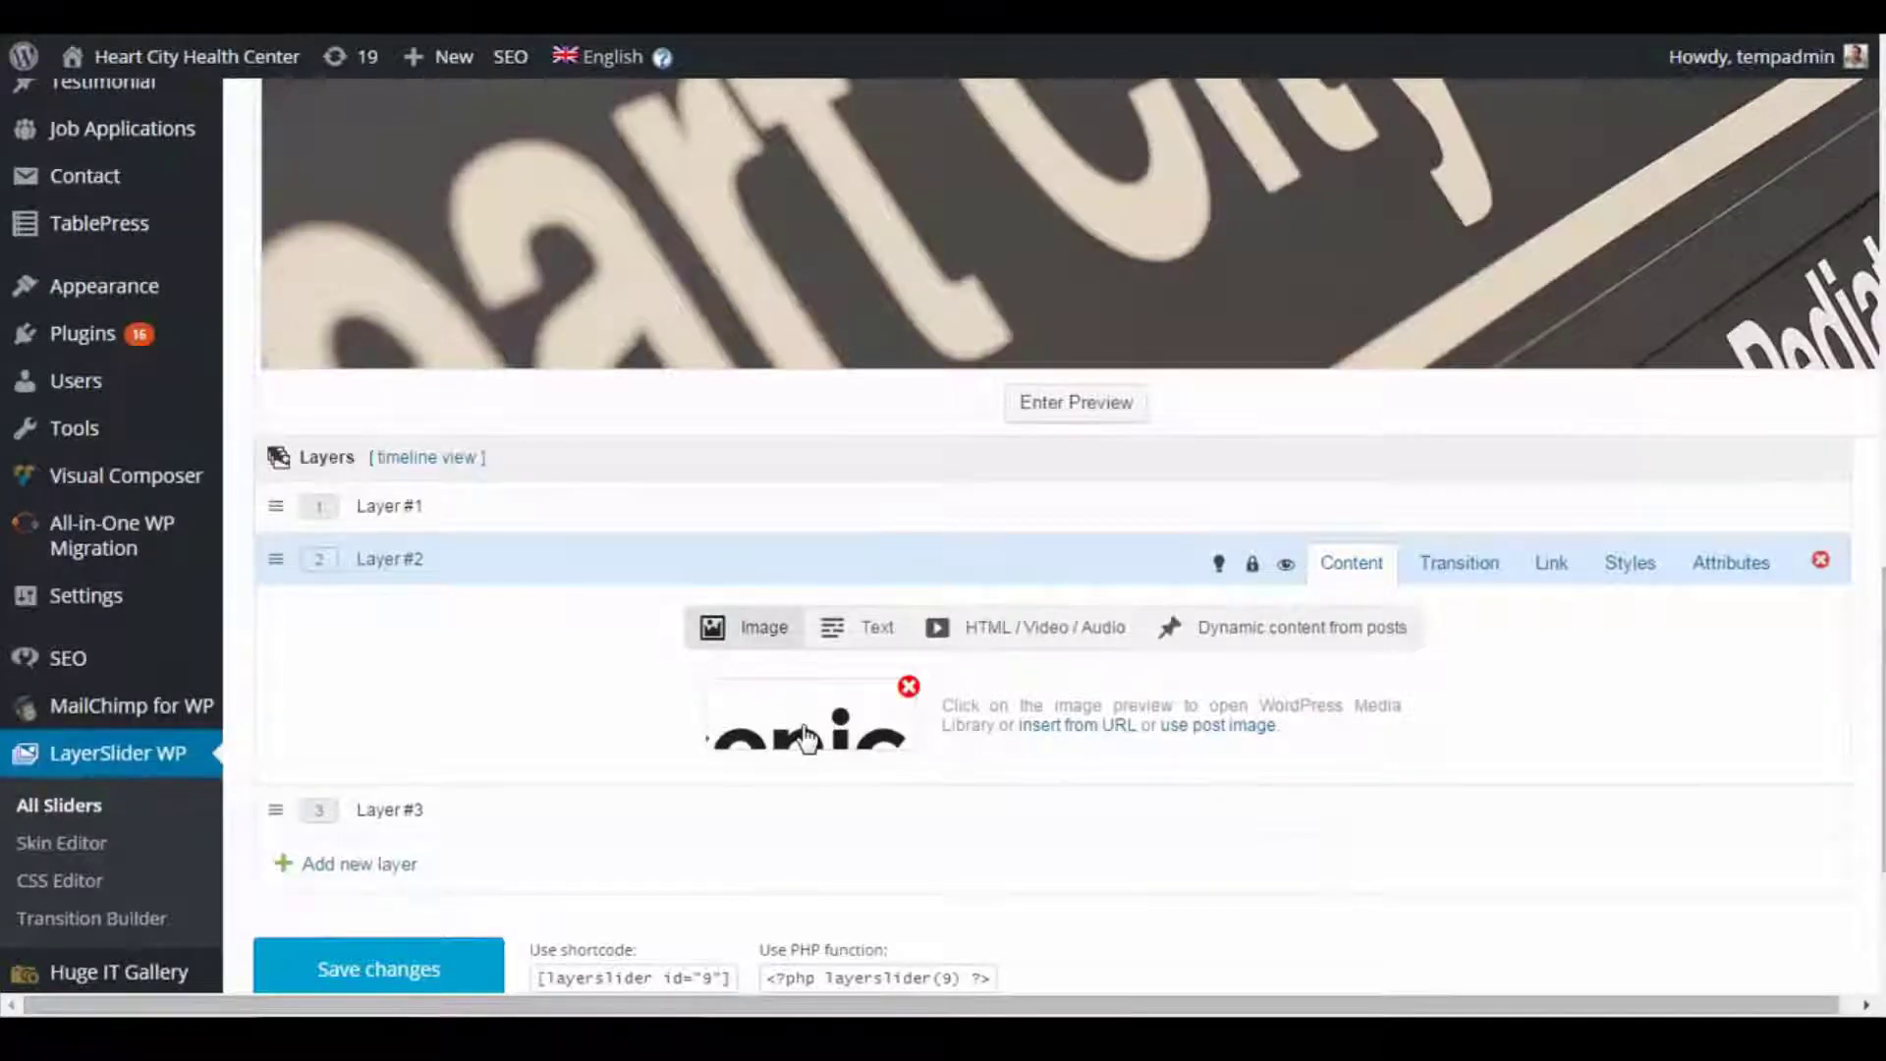
pyautogui.scroll(5, 806, 732)
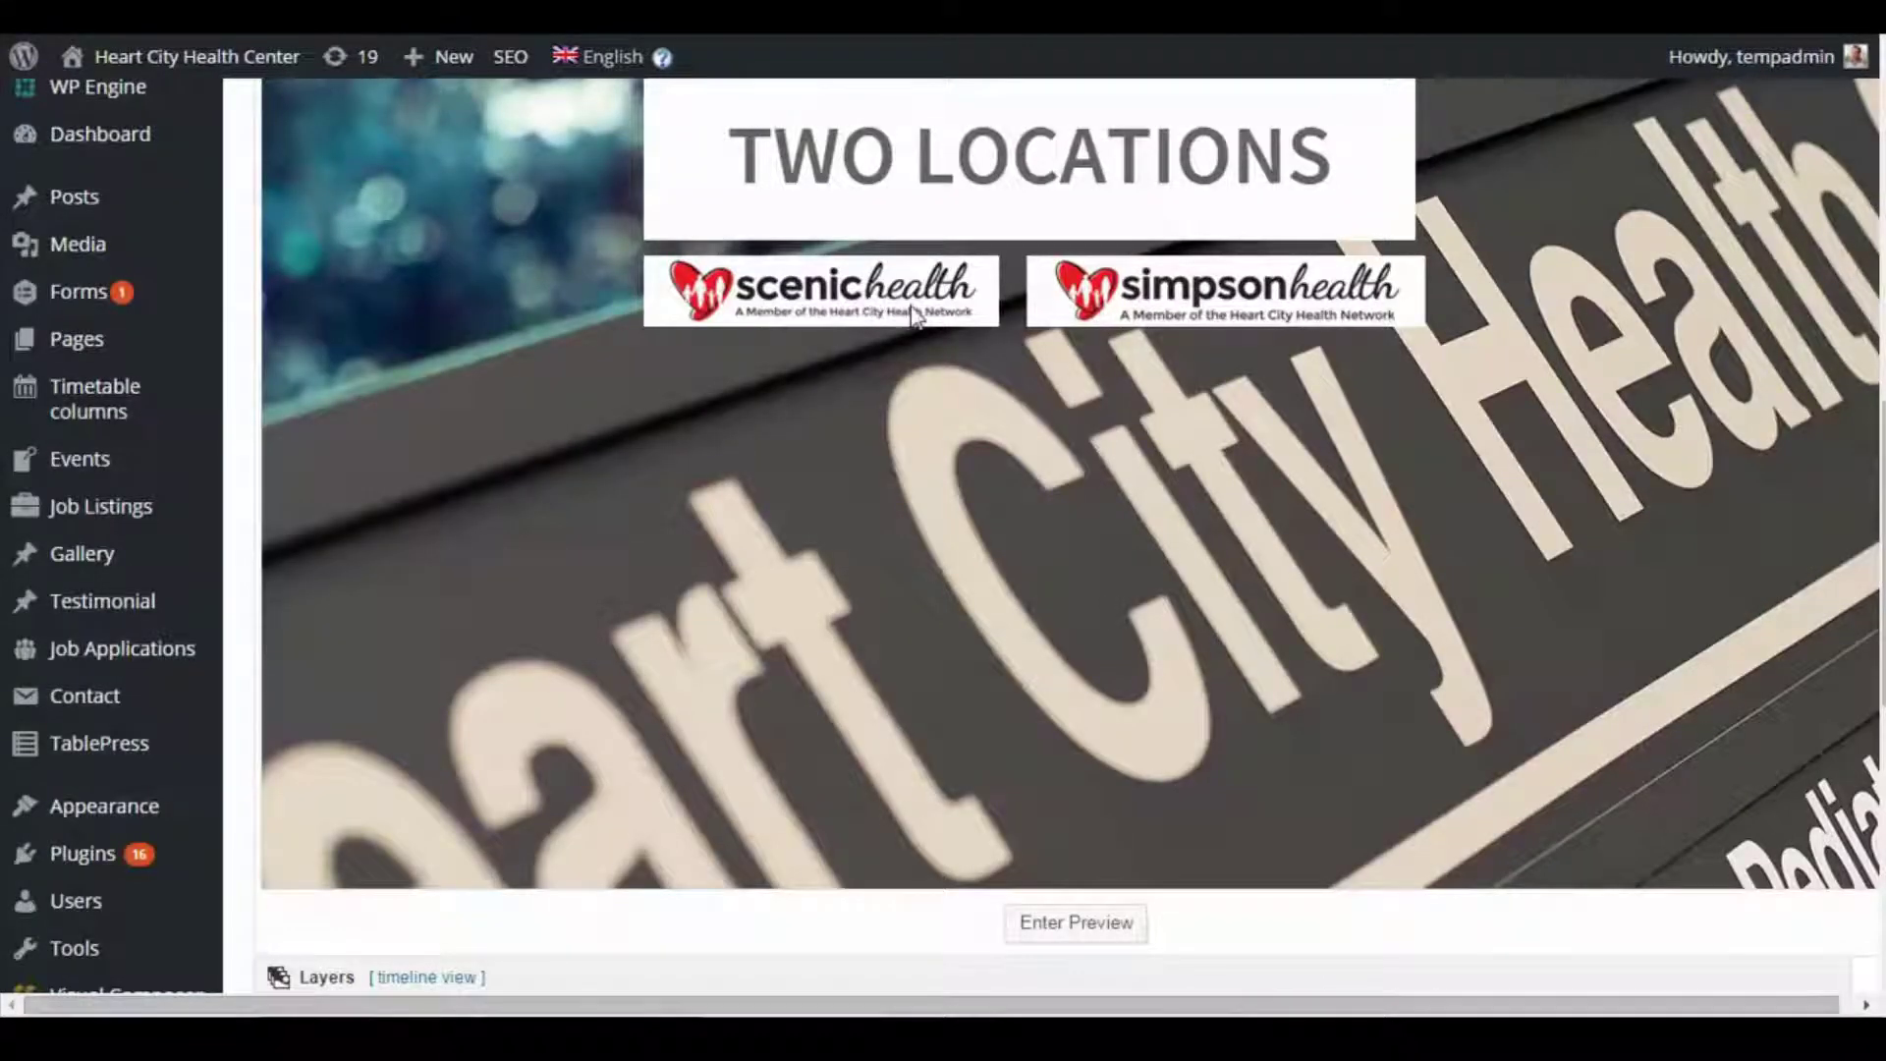
pyautogui.scroll(2, 1179, 517)
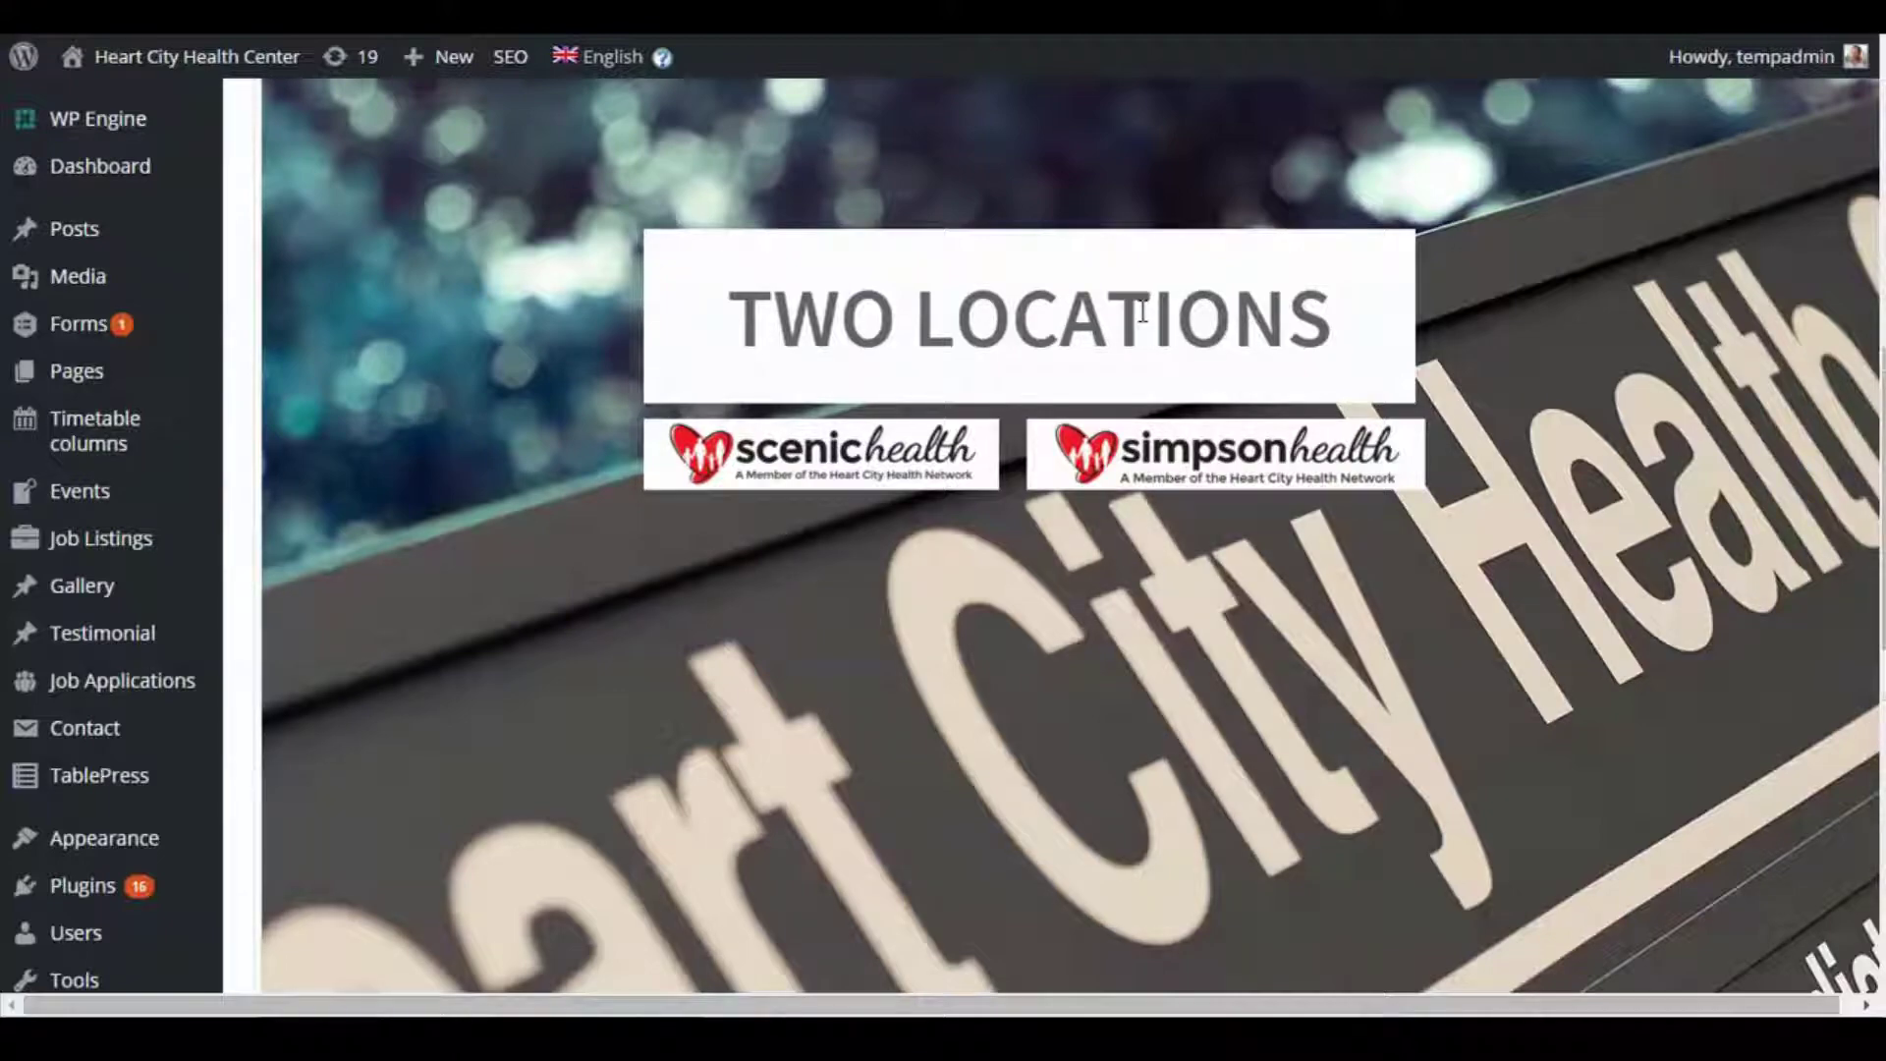
pyautogui.scroll(-10, 1142, 310)
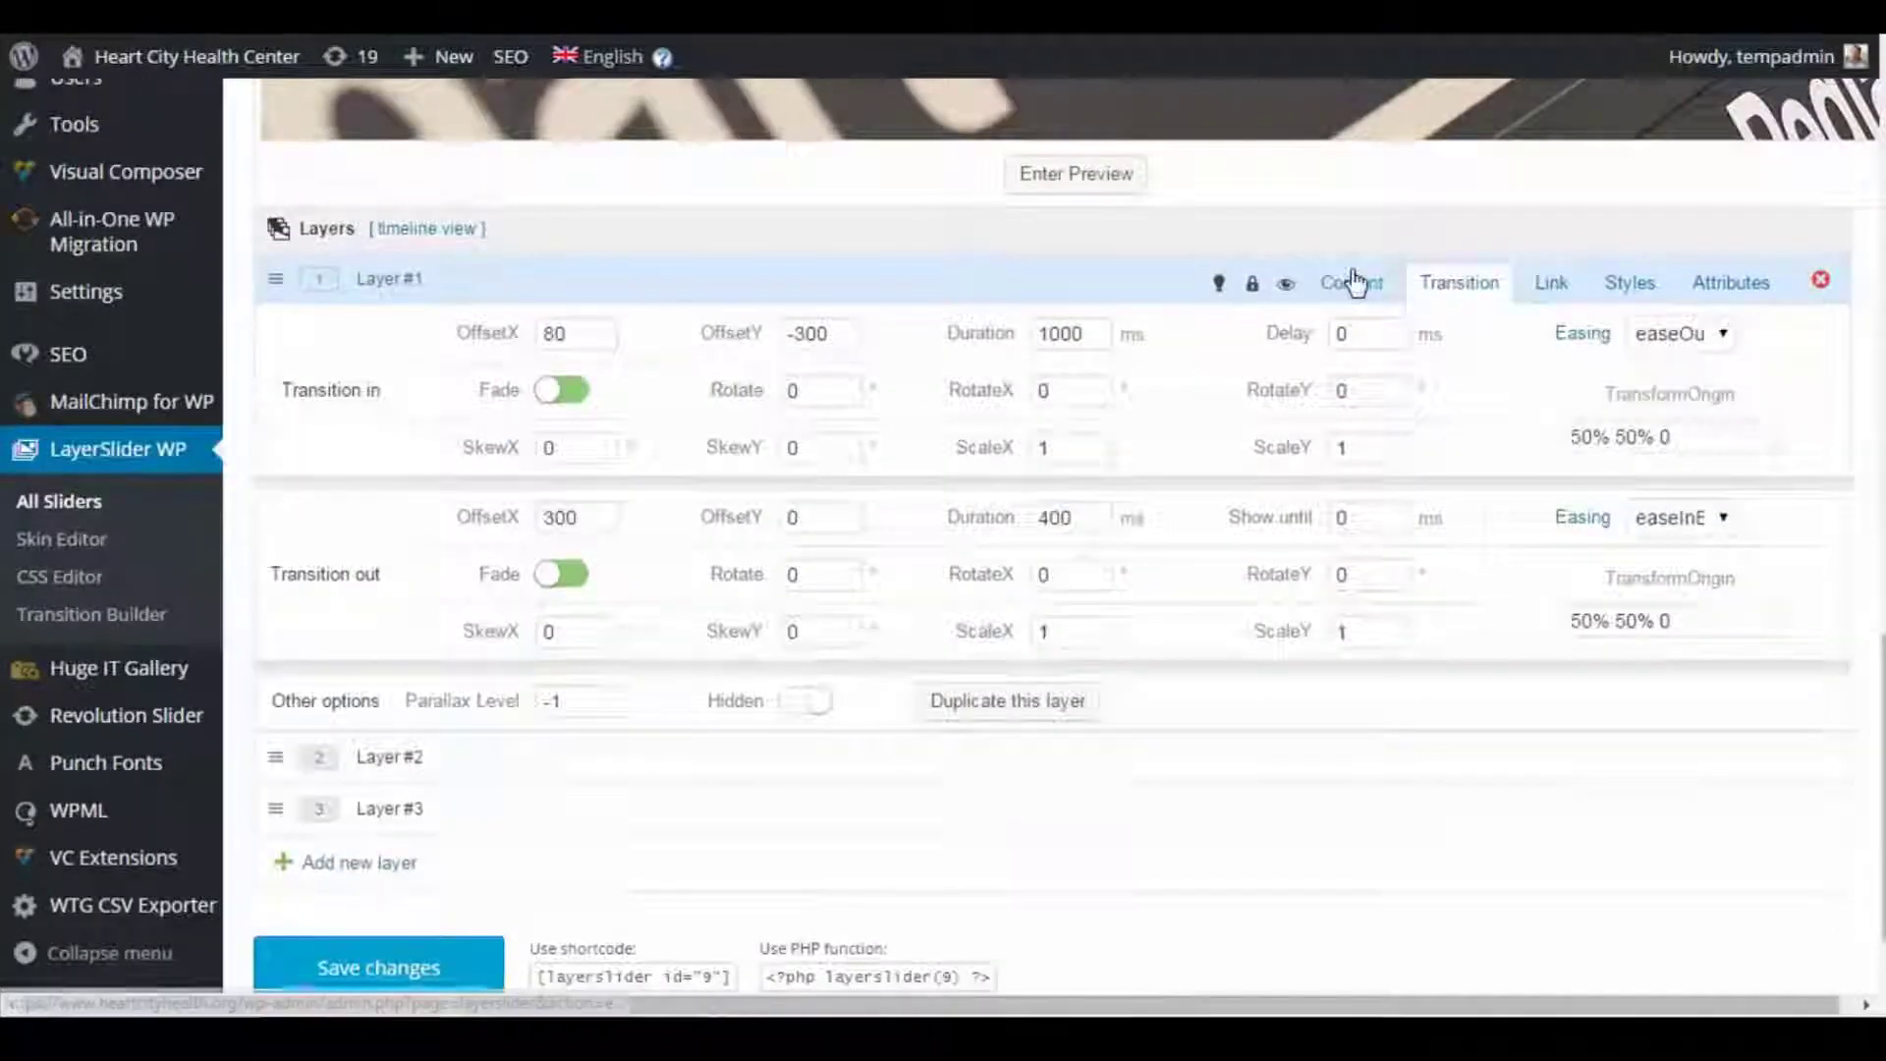
# Open Layer #1's settings and scroll back to the top of the editor.
pyautogui.click(1348, 294)
pyautogui.scroll(10, 493, 776)
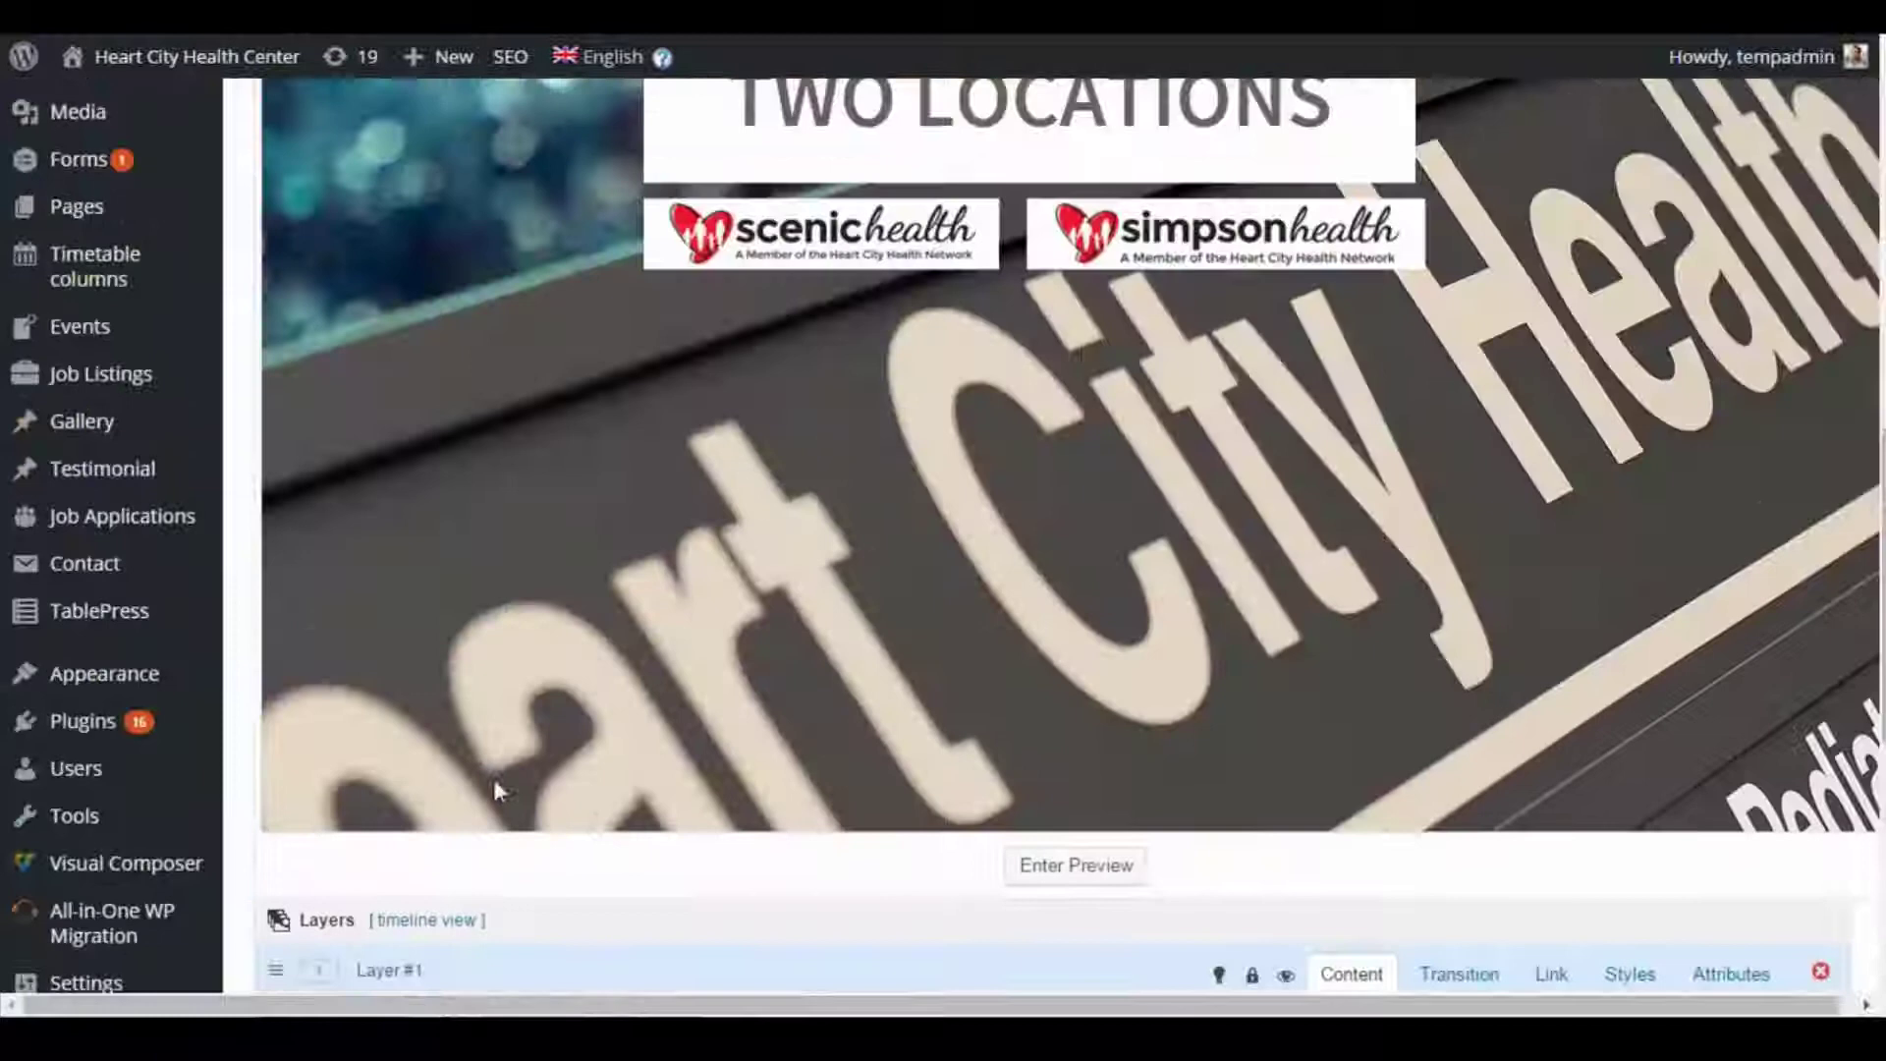
pyautogui.scroll(1, 488, 789)
pyautogui.scroll(2, 834, 653)
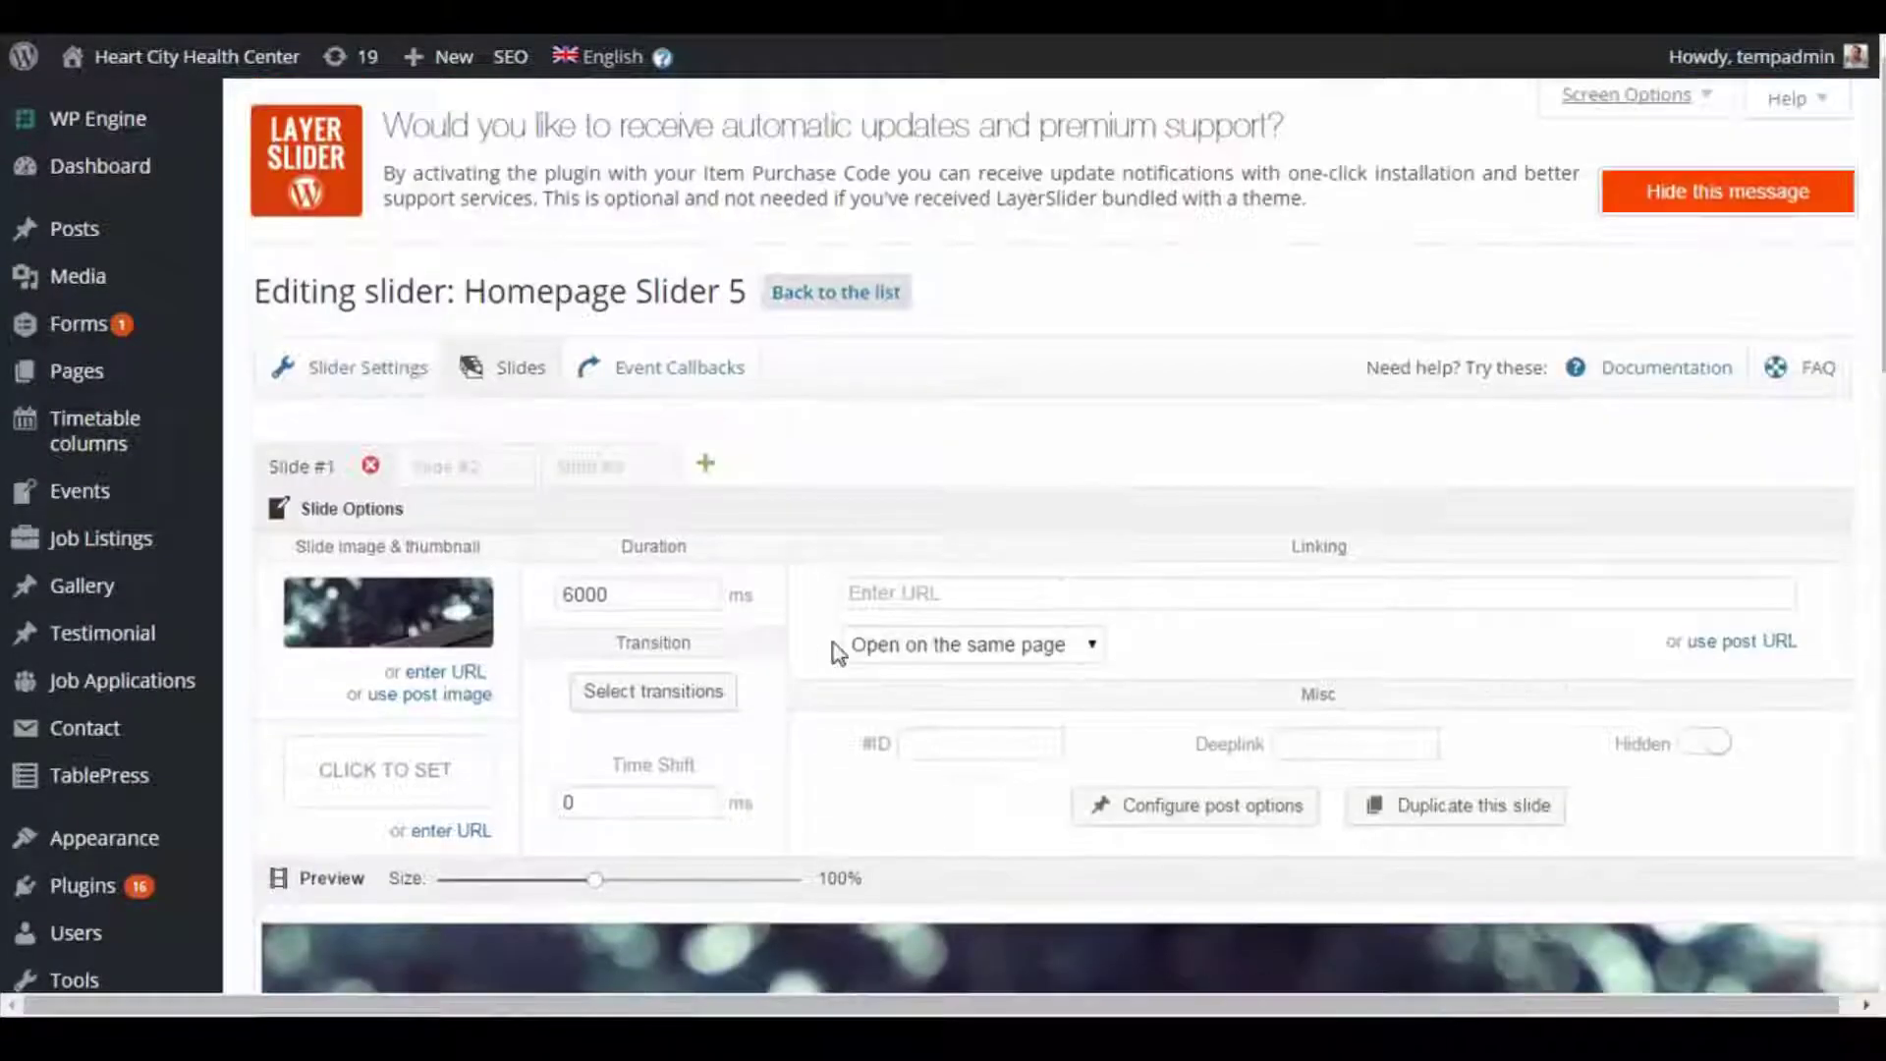
pyautogui.scroll(1, 834, 653)
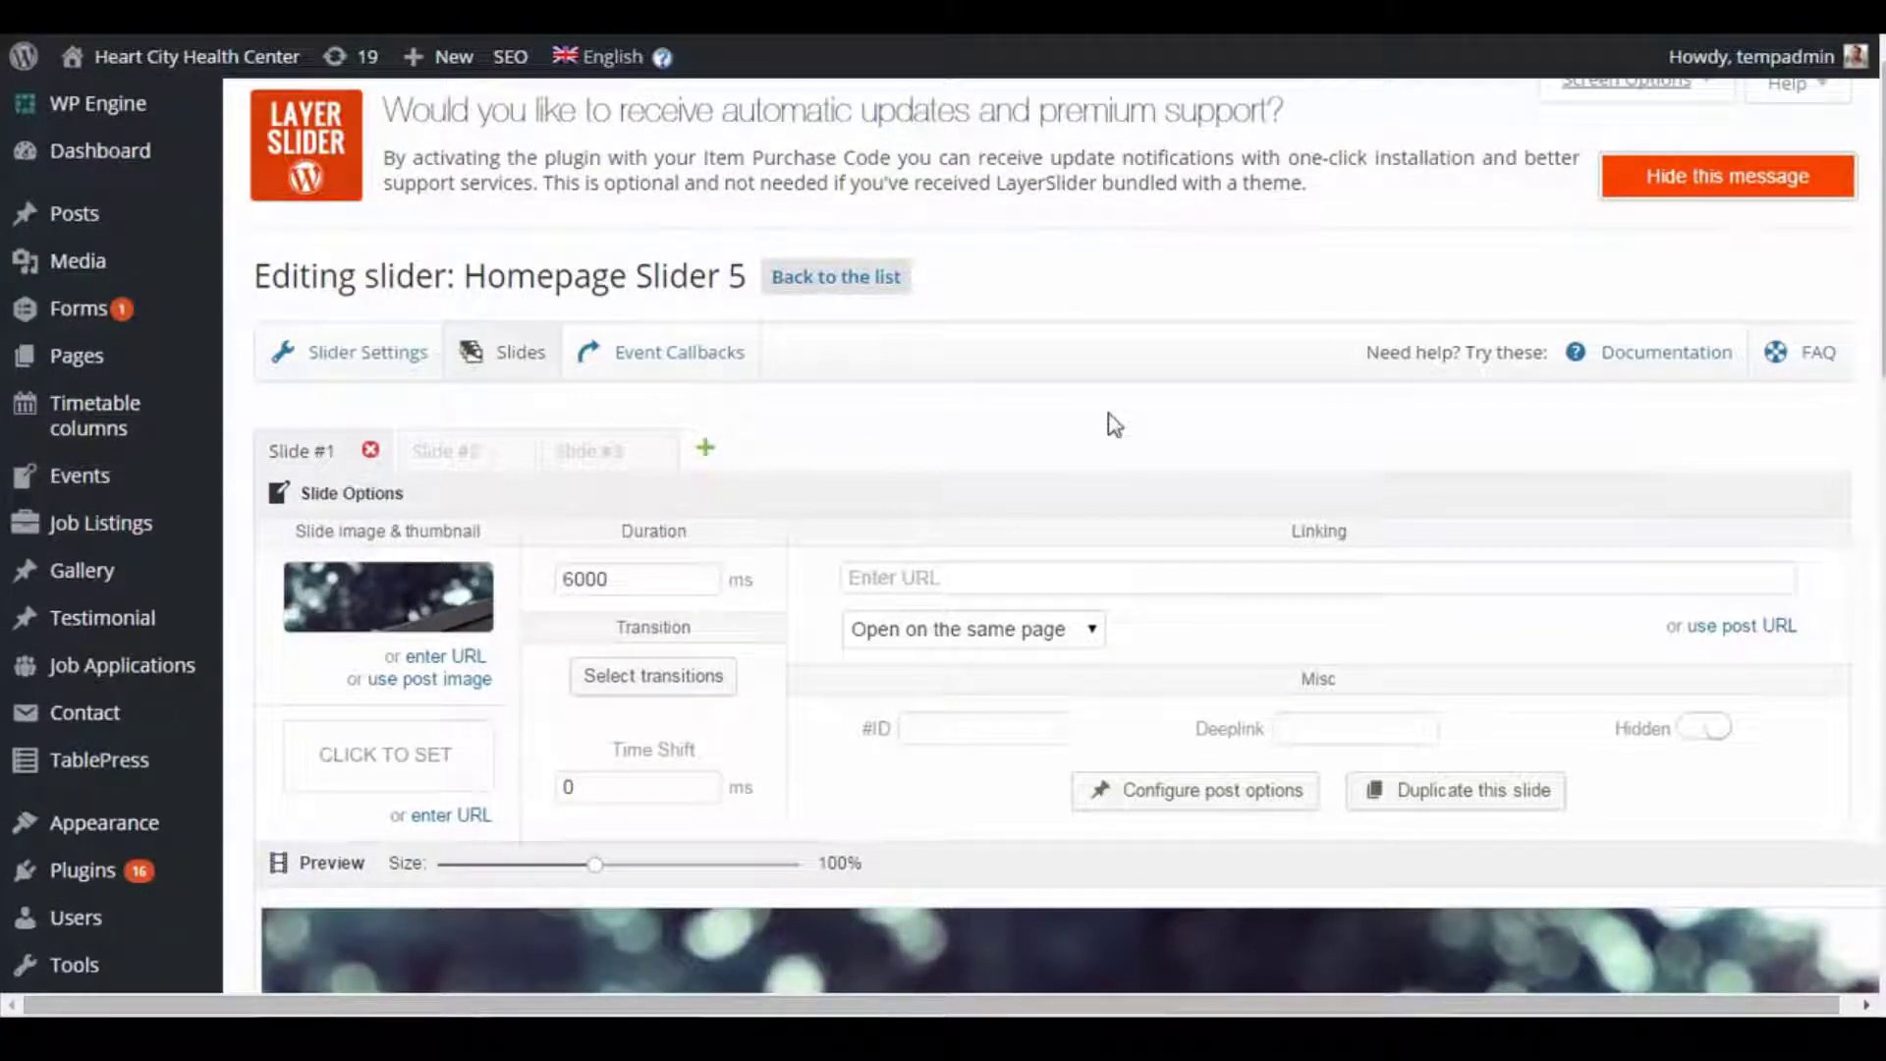
pyautogui.scroll(-3, 1119, 416)
pyautogui.scroll(3, 864, 403)
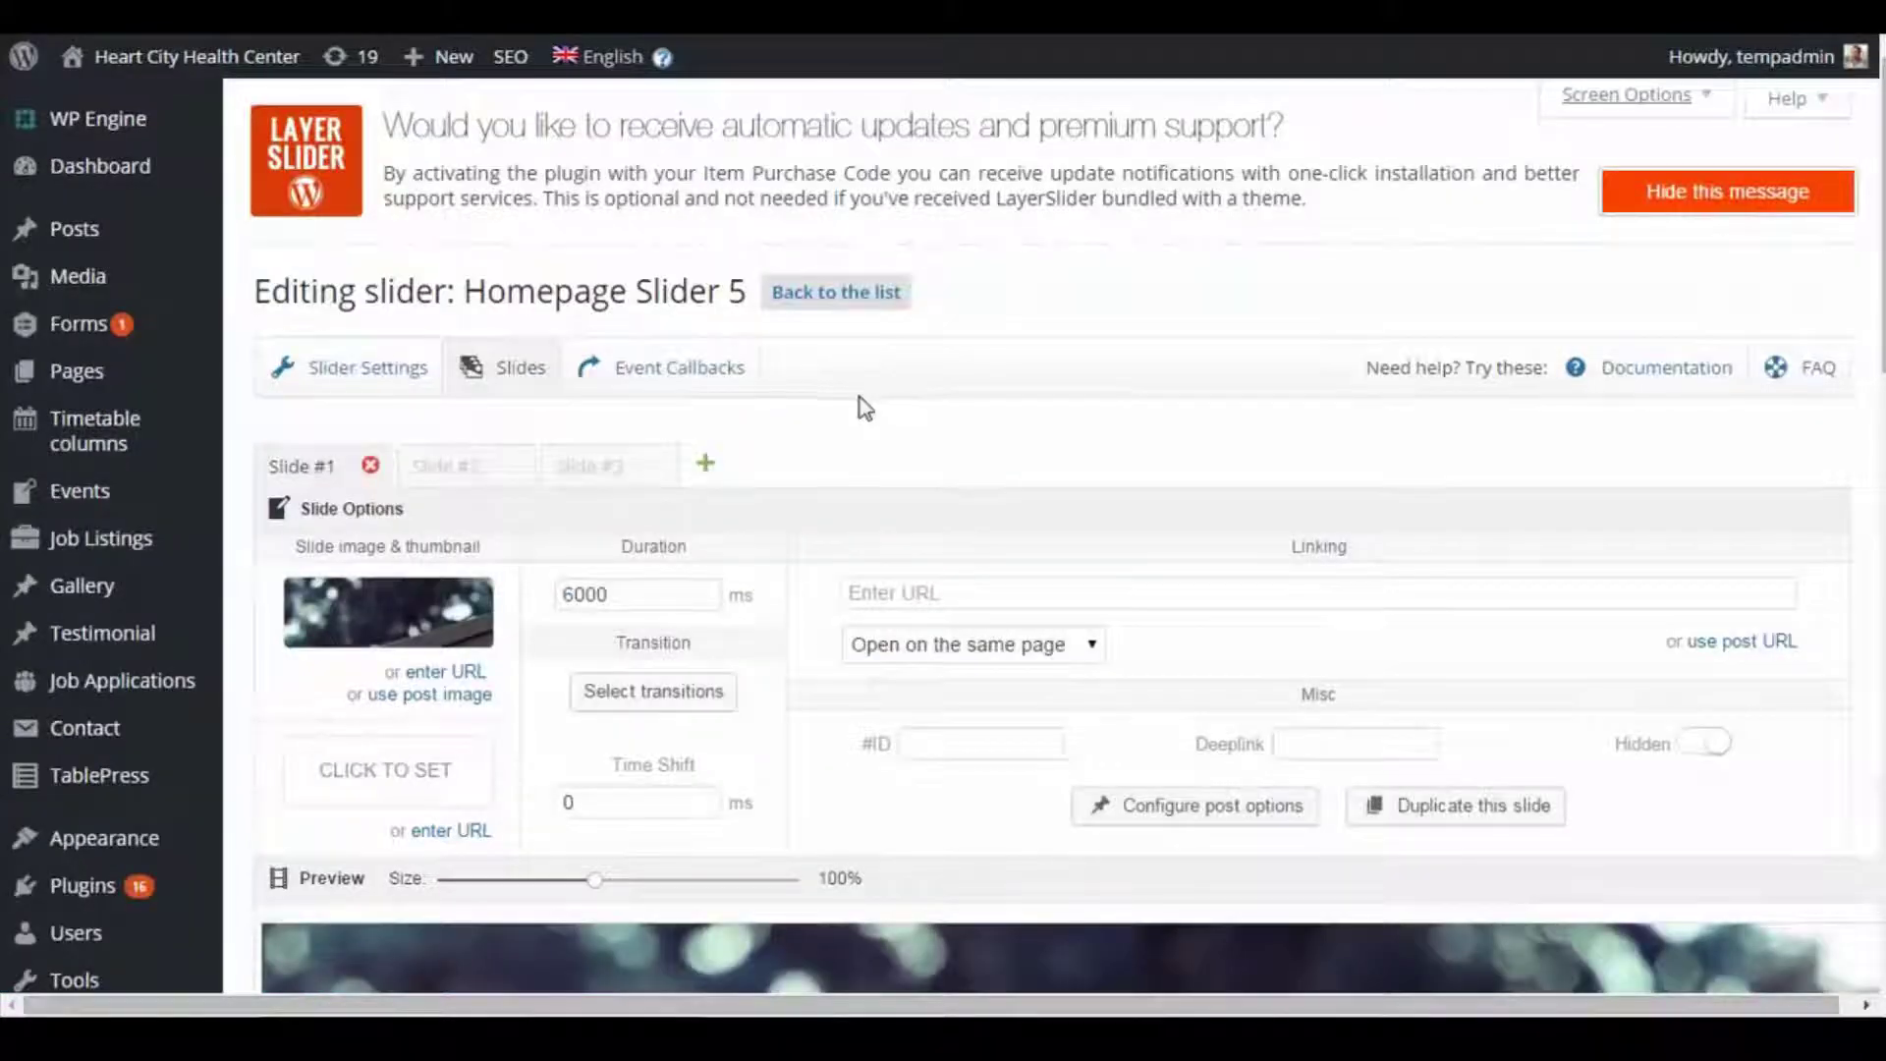
# Move through Slide #2 to the Elkhart Slide #3 and open its slide transition choices.
pyautogui.click(529, 485)
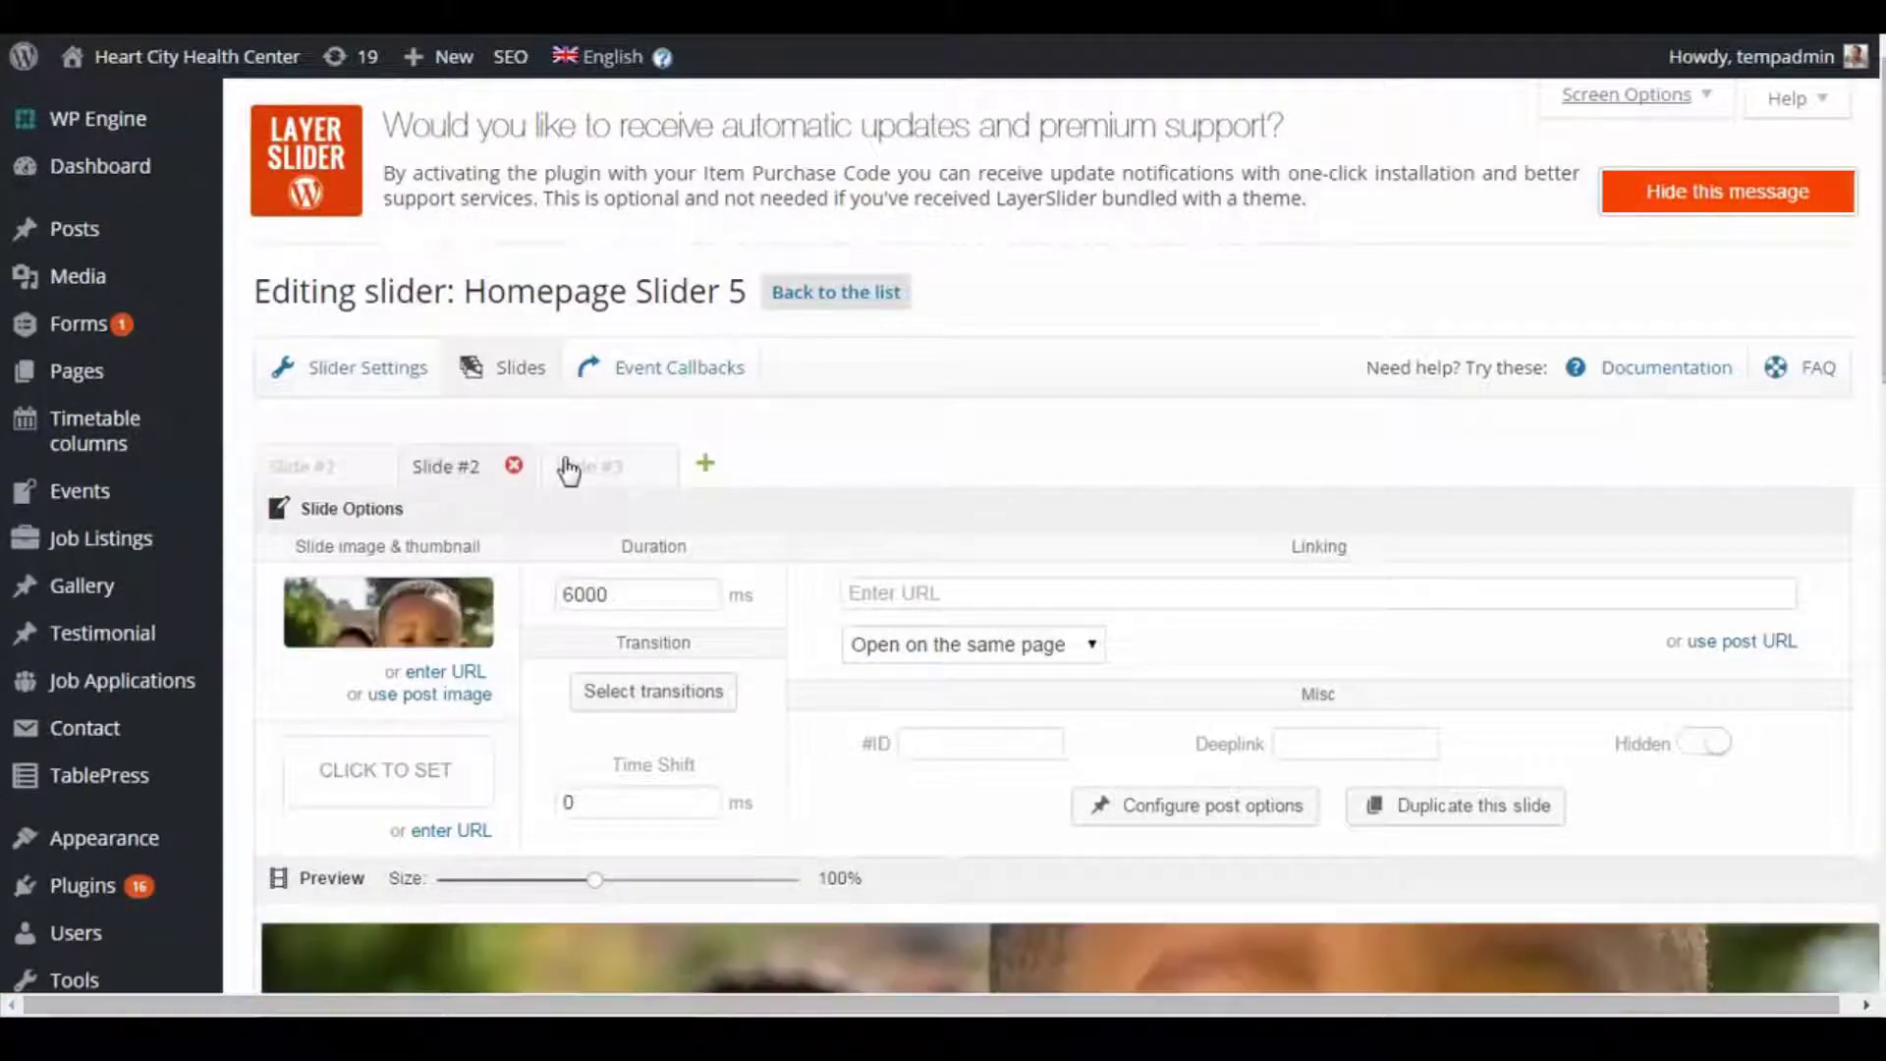
pyautogui.click(580, 468)
pyautogui.scroll(-4, 1004, 378)
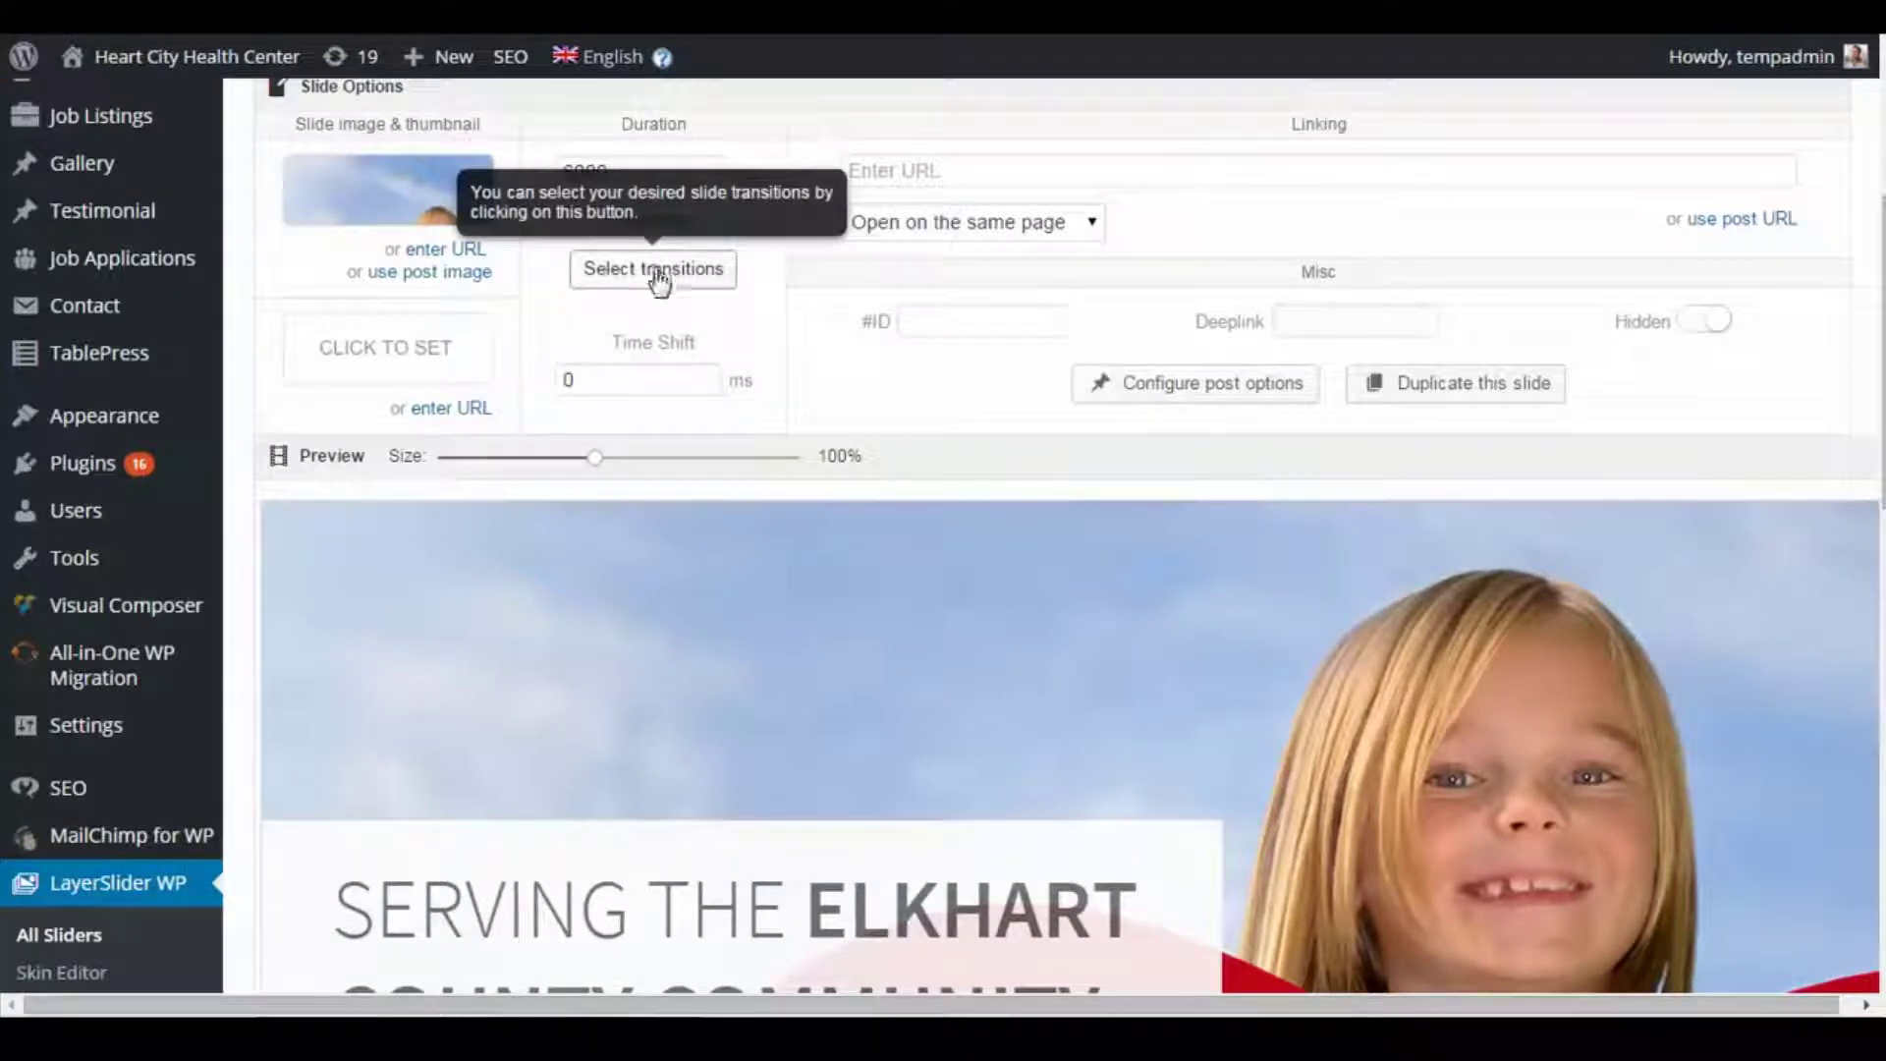
pyautogui.scroll(1, 674, 285)
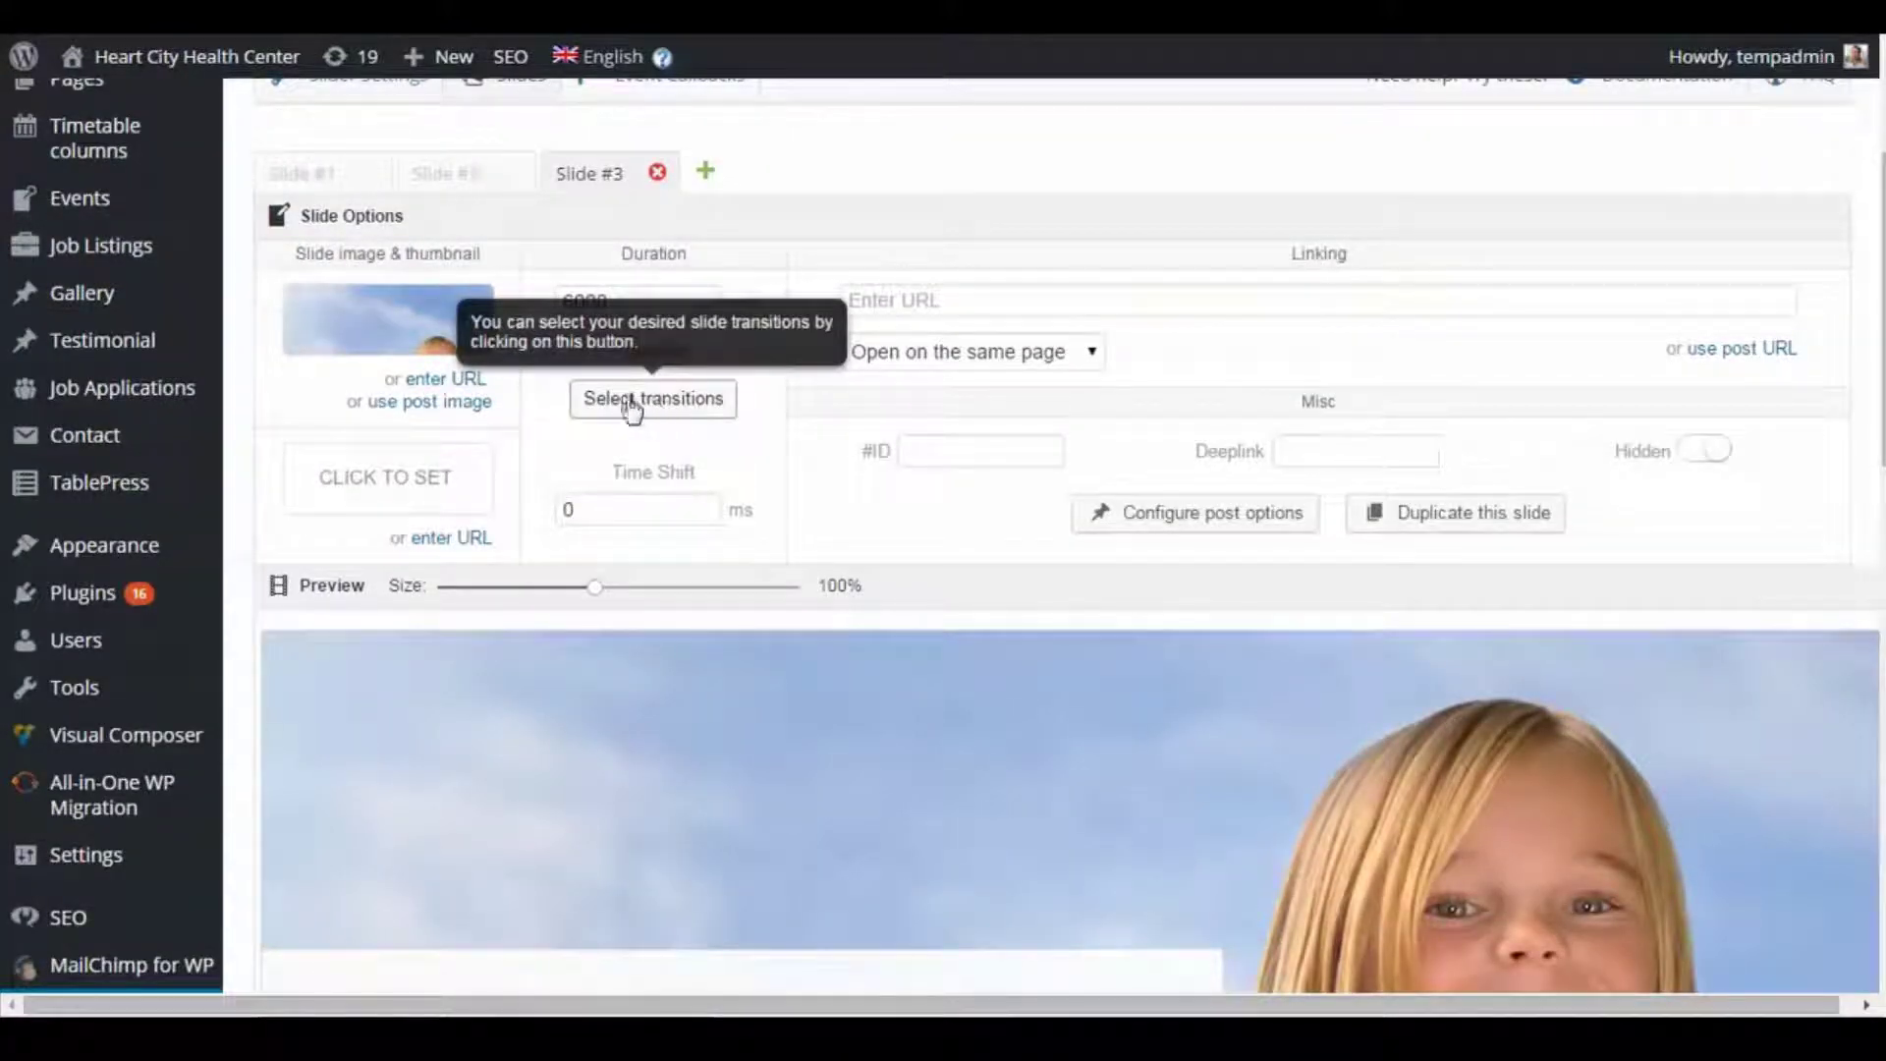
pyautogui.click(663, 411)
pyautogui.scroll(-15, 889, 402)
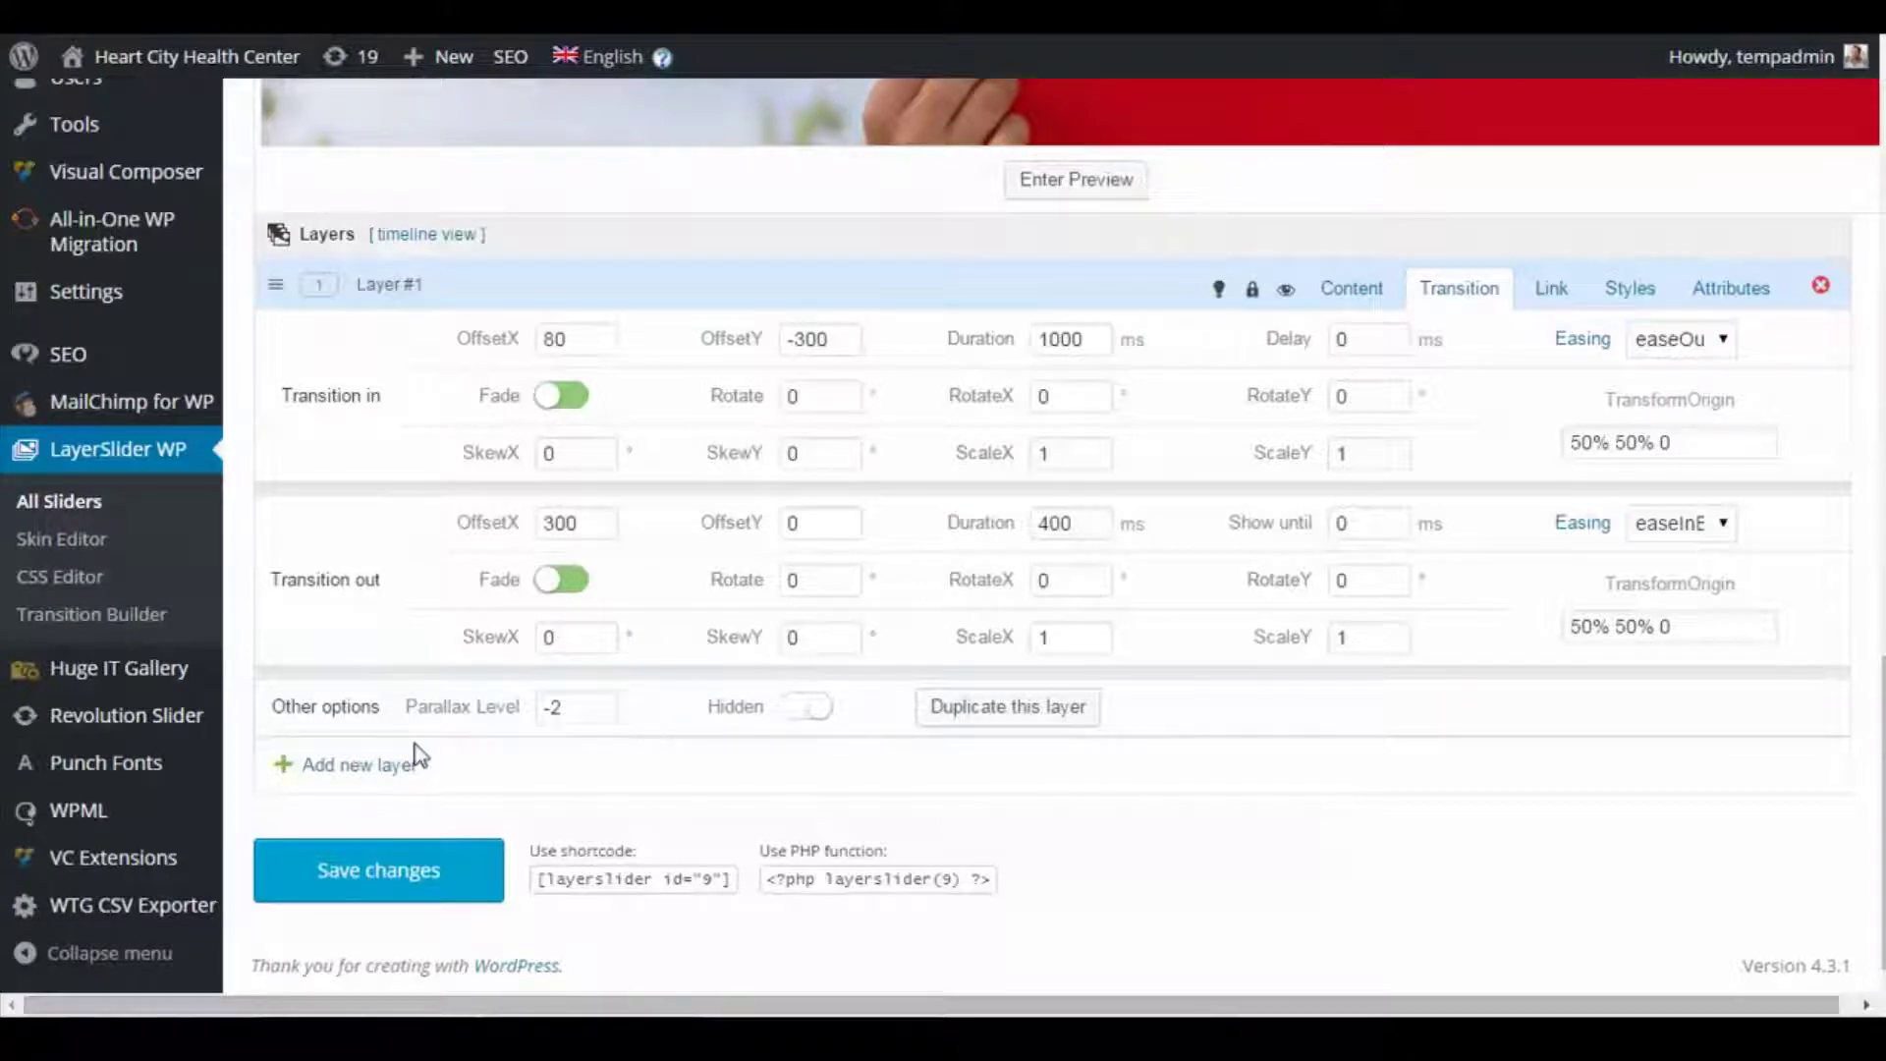
pyautogui.scroll(10, 1281, 774)
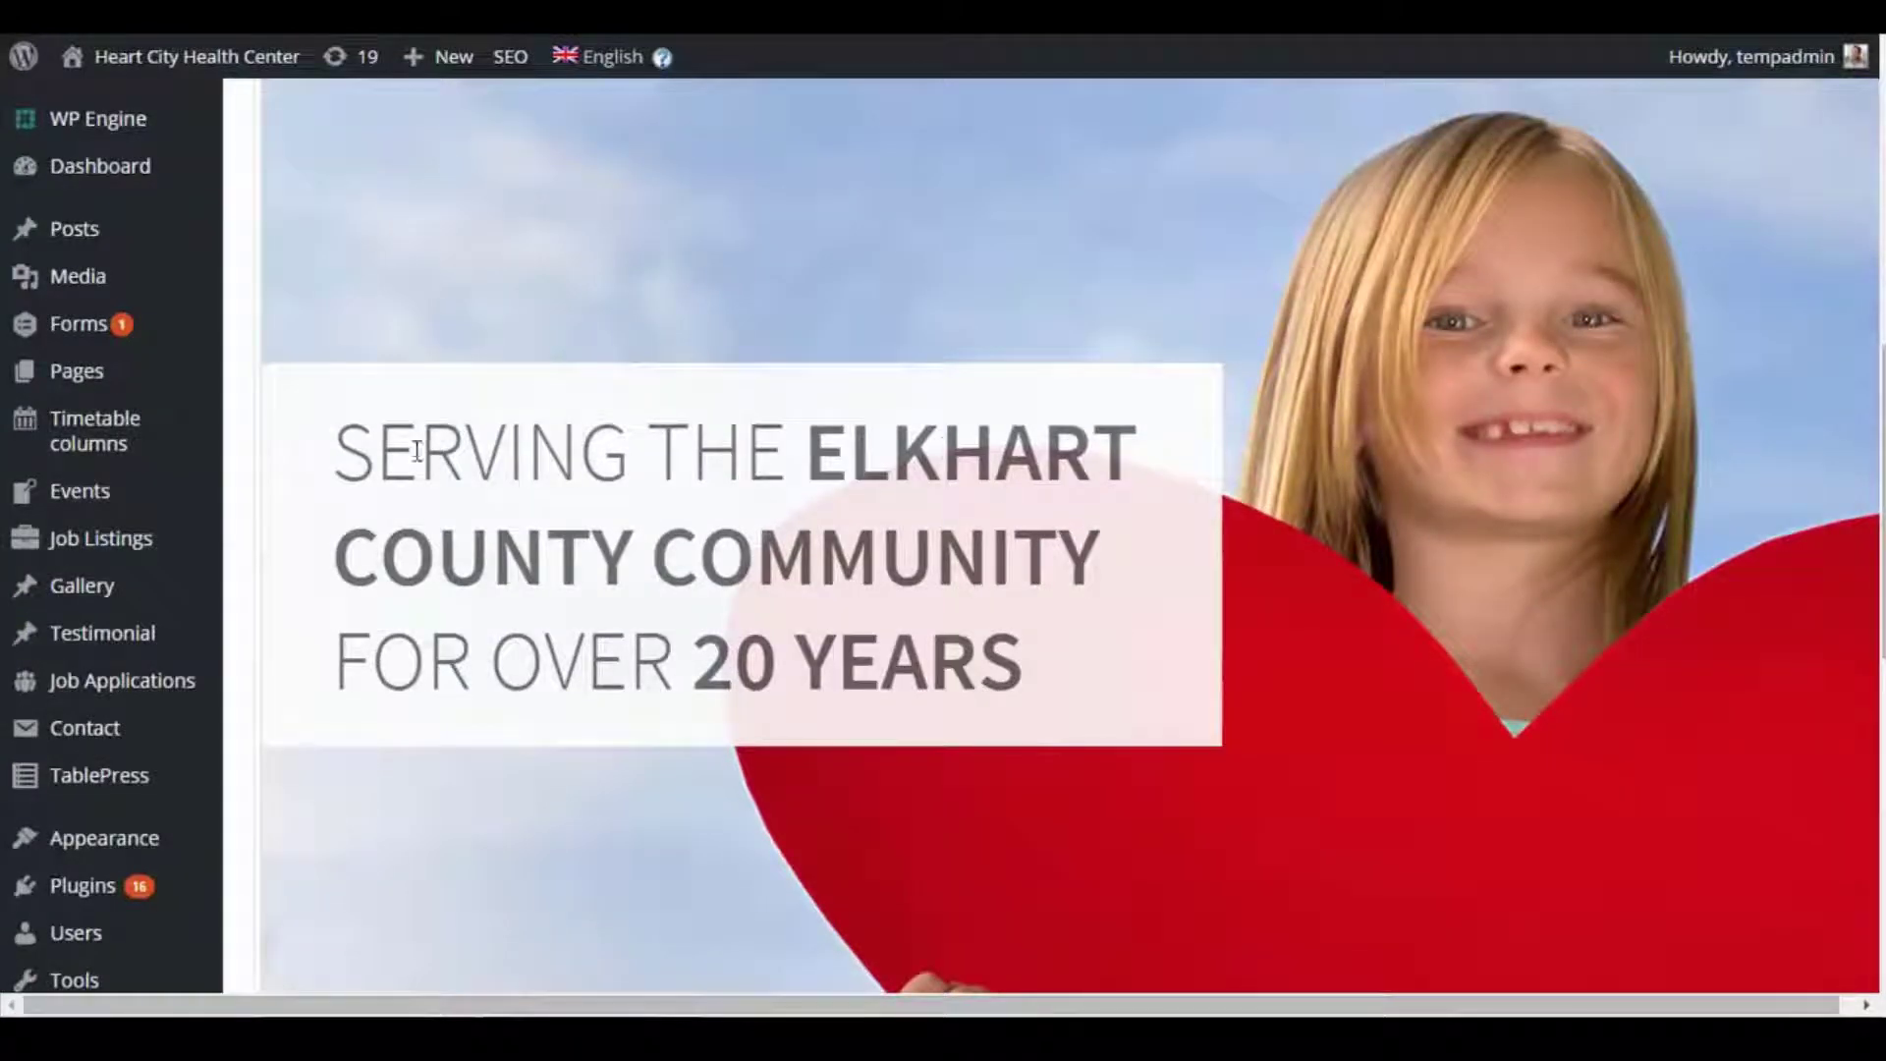
pyautogui.scroll(-5, 940, 515)
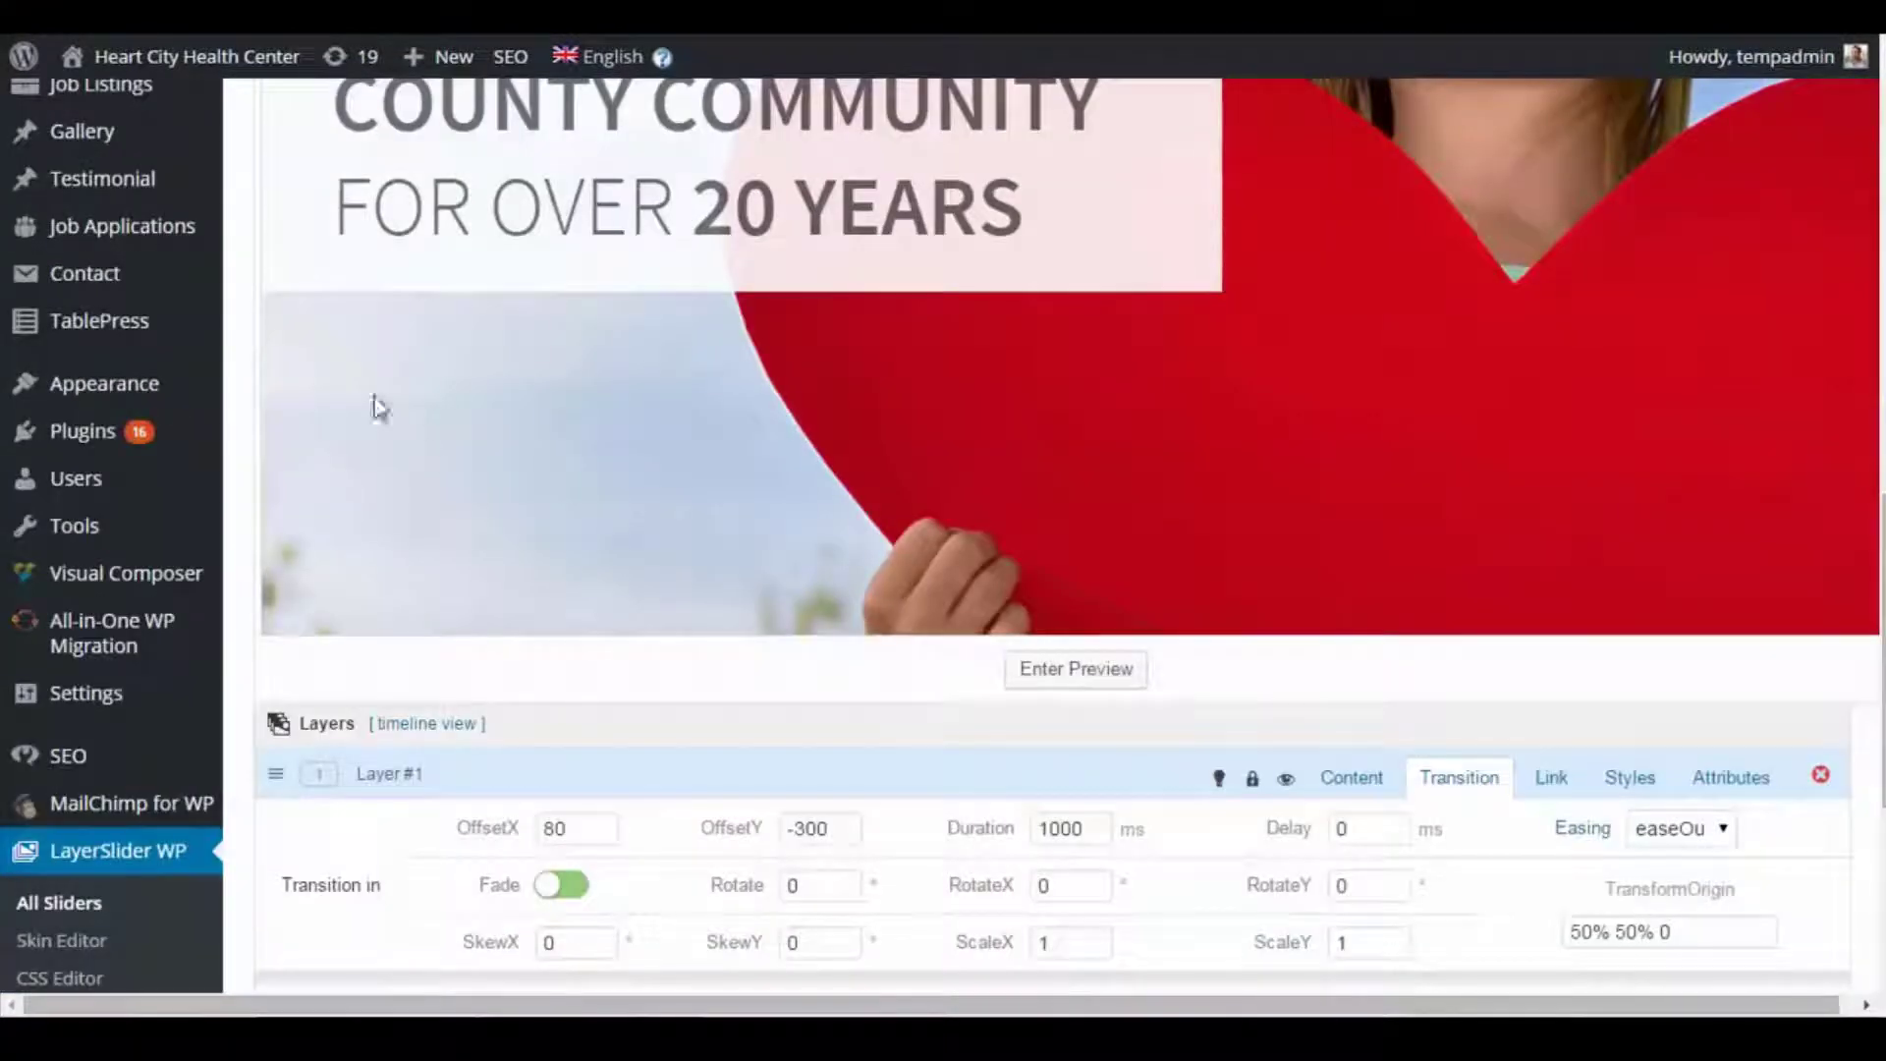
pyautogui.scroll(2, 1046, 162)
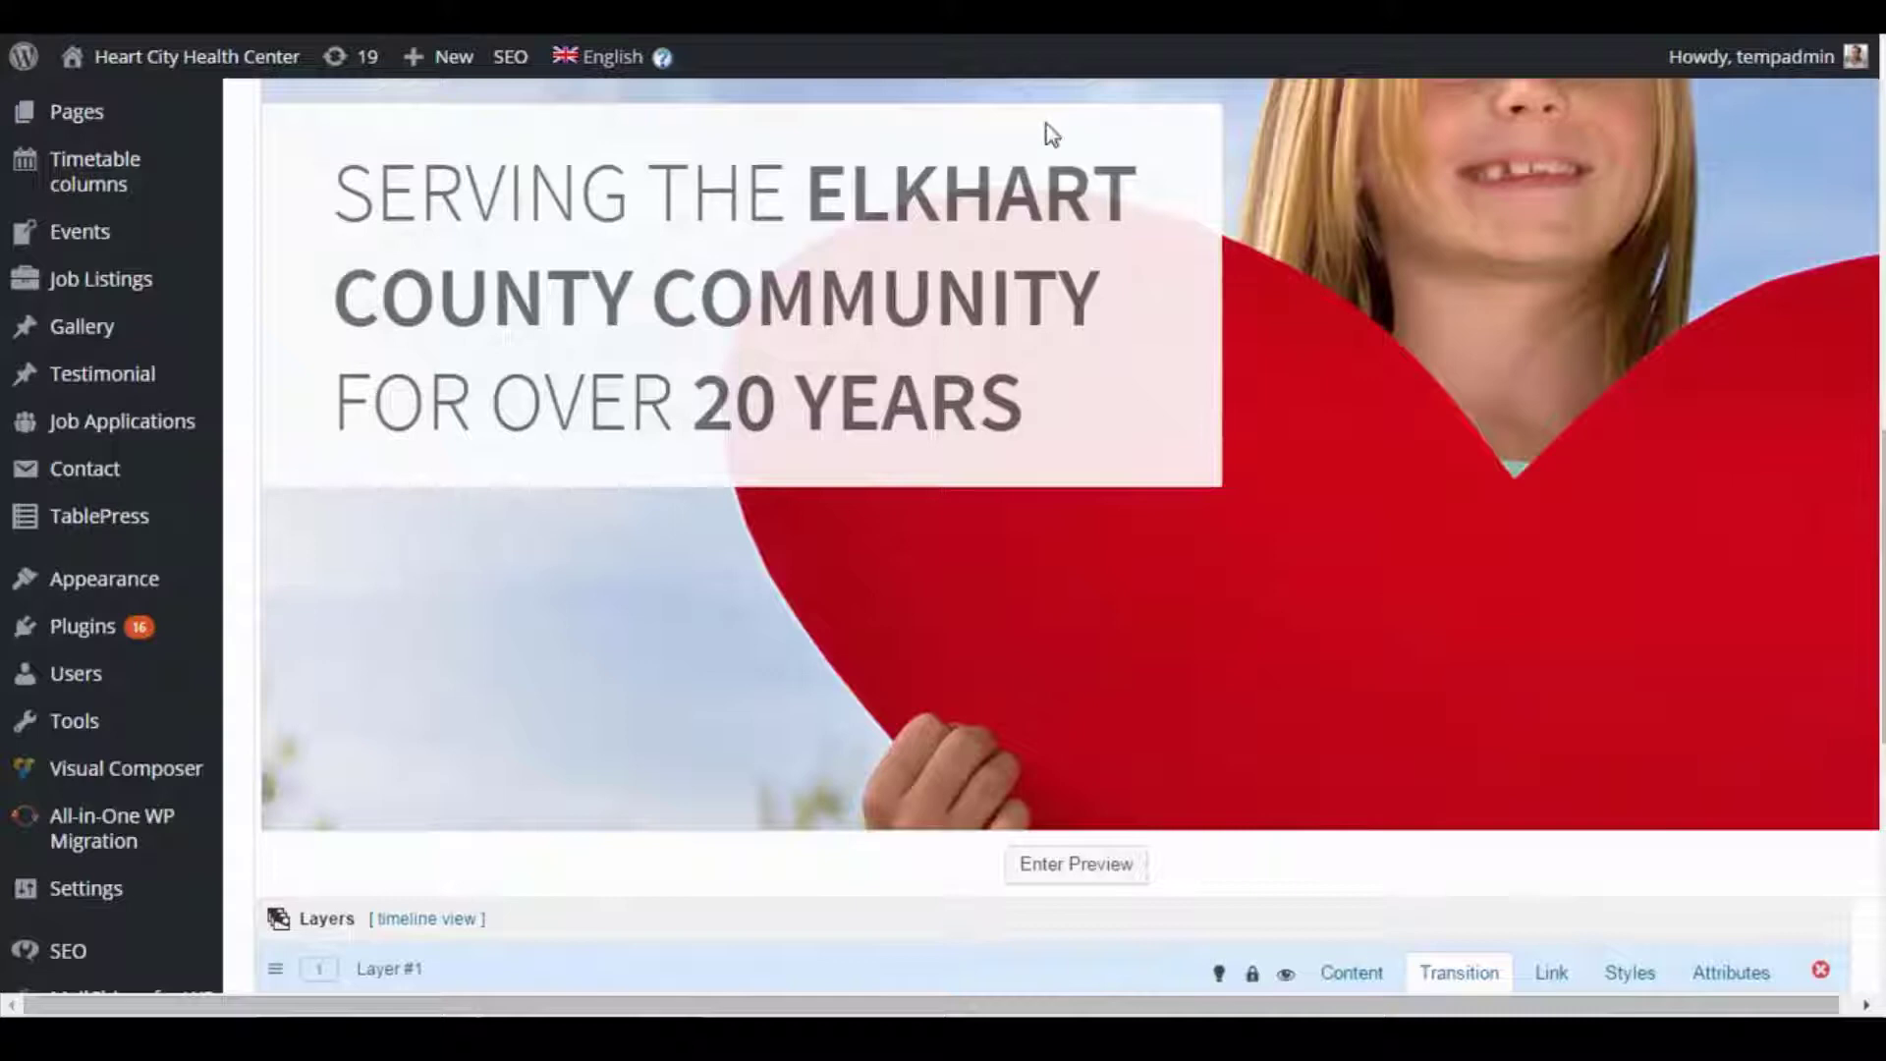
pyautogui.scroll(-6, 1179, 534)
pyautogui.scroll(-2, 1186, 542)
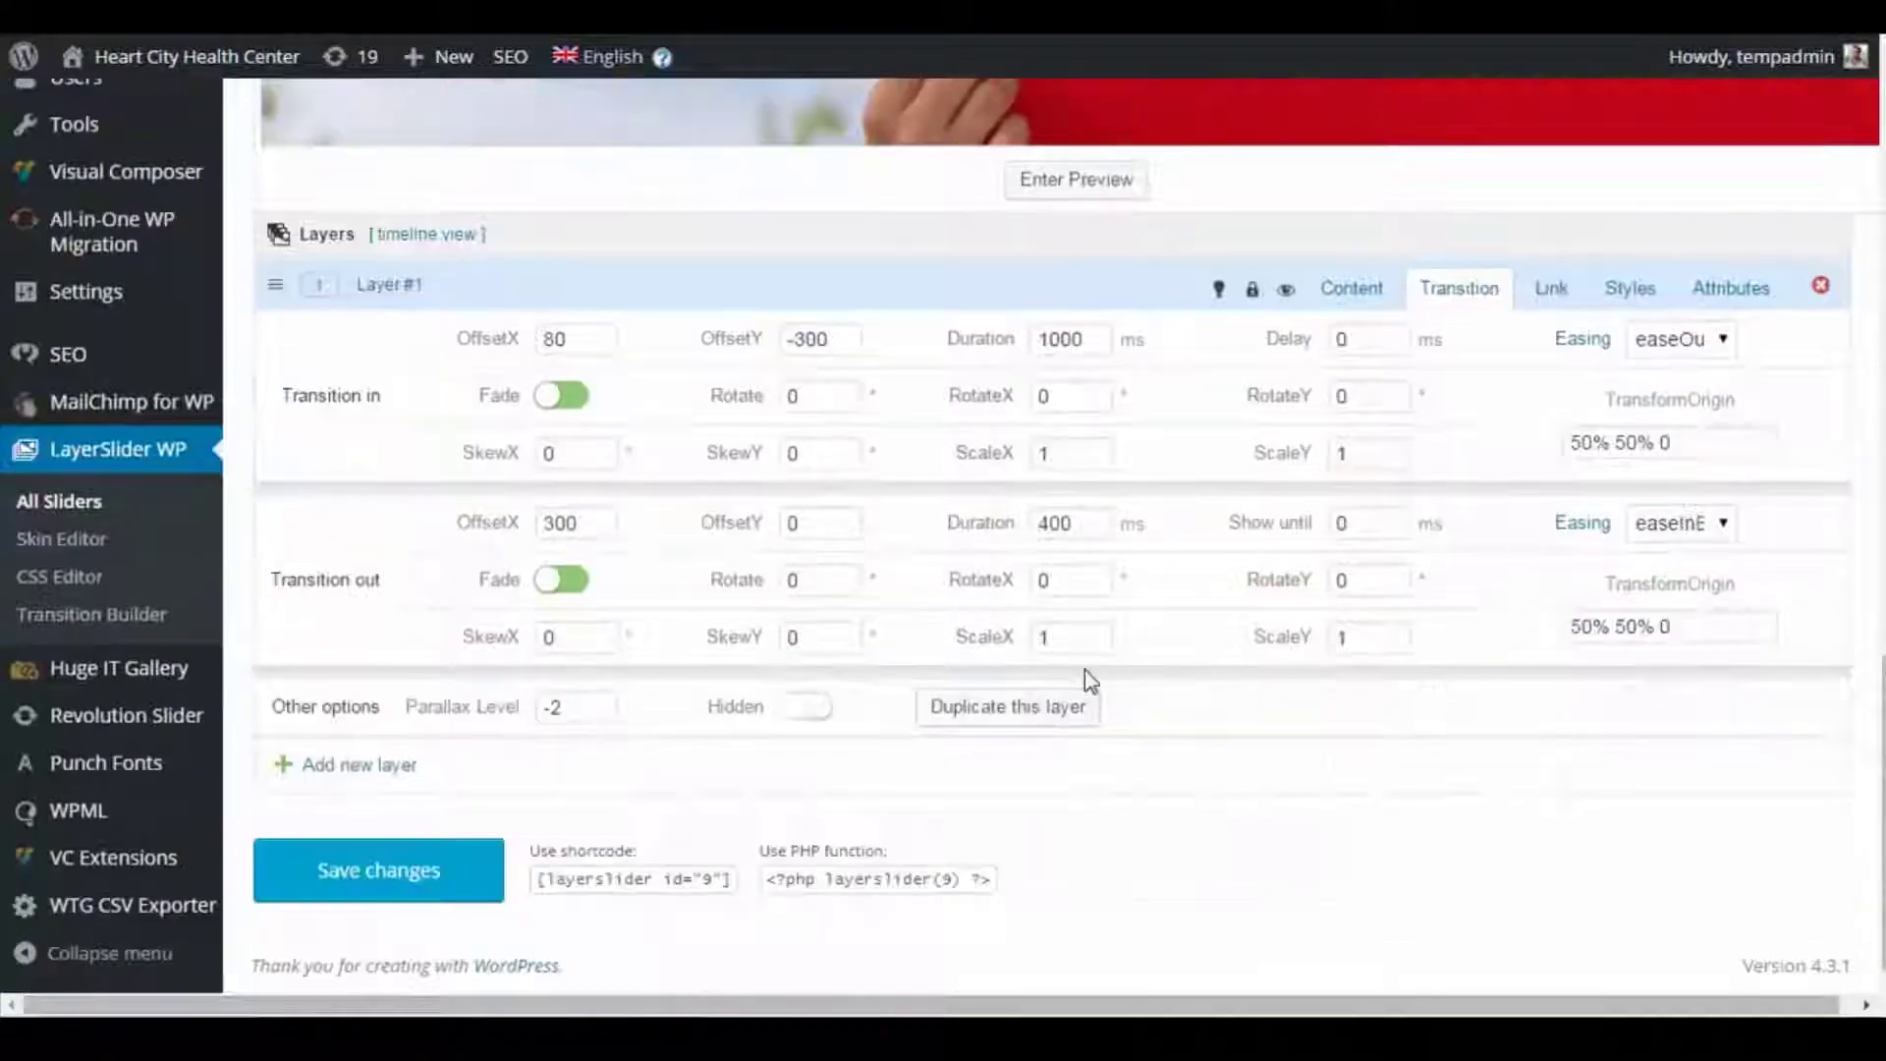
pyautogui.scroll(10, 1169, 816)
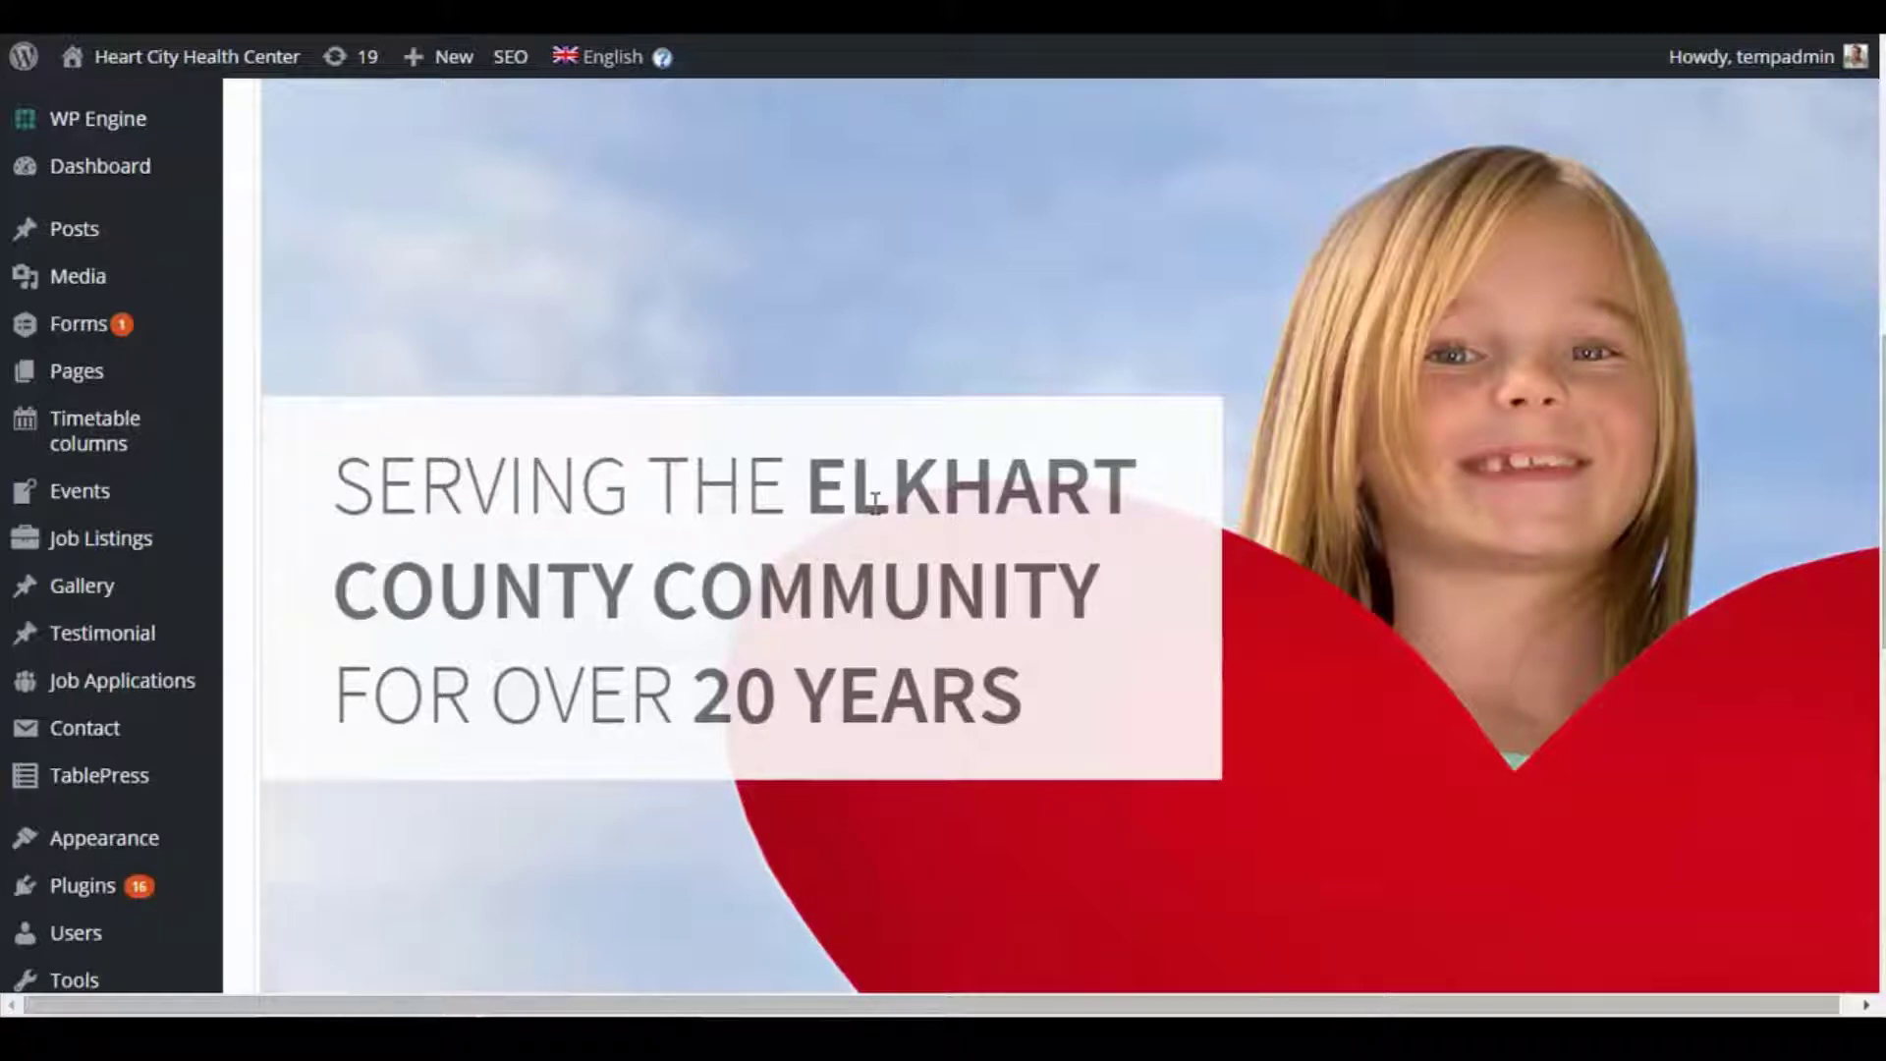
pyautogui.scroll(-6, 874, 501)
pyautogui.scroll(10, 828, 385)
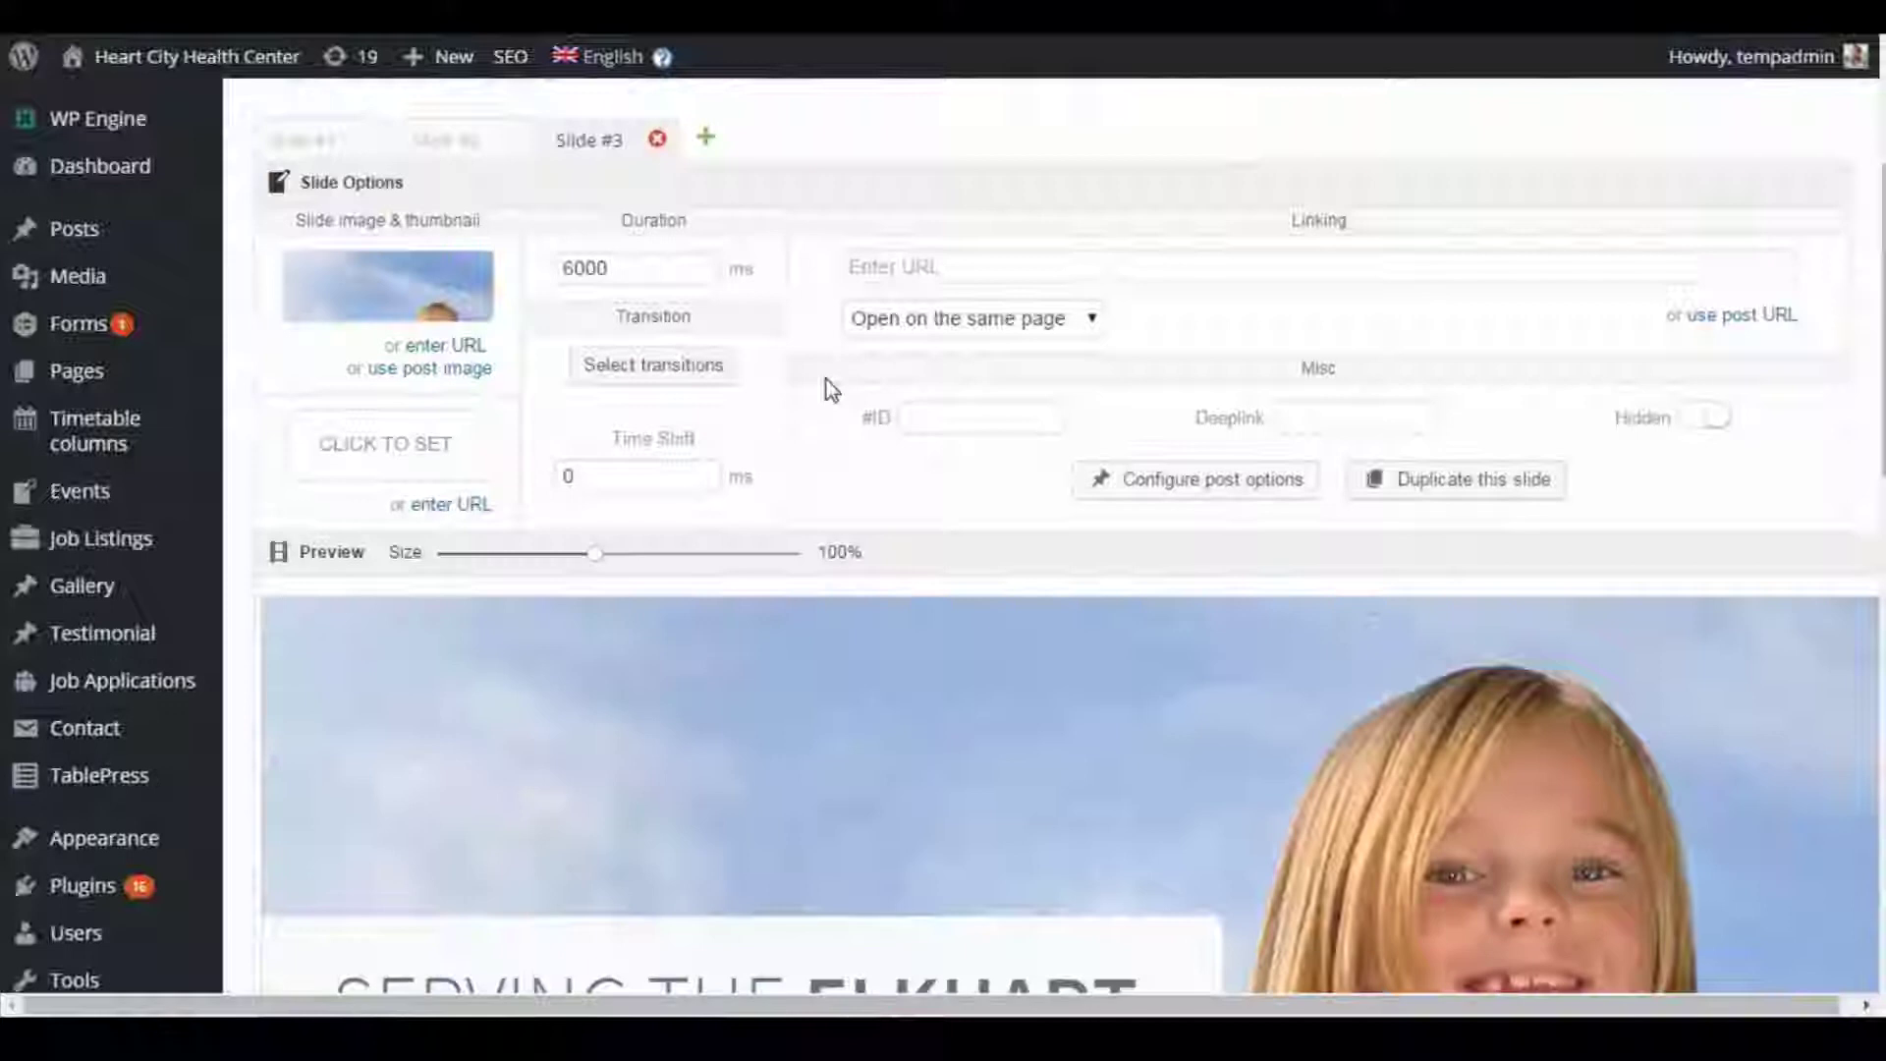
# Switch to Slide #2 and view Layer #1's H2 text 'ONE COMMITMENT TO OUTSTANDING CARE'.
pyautogui.click(454, 140)
pyautogui.scroll(-6, 586, 439)
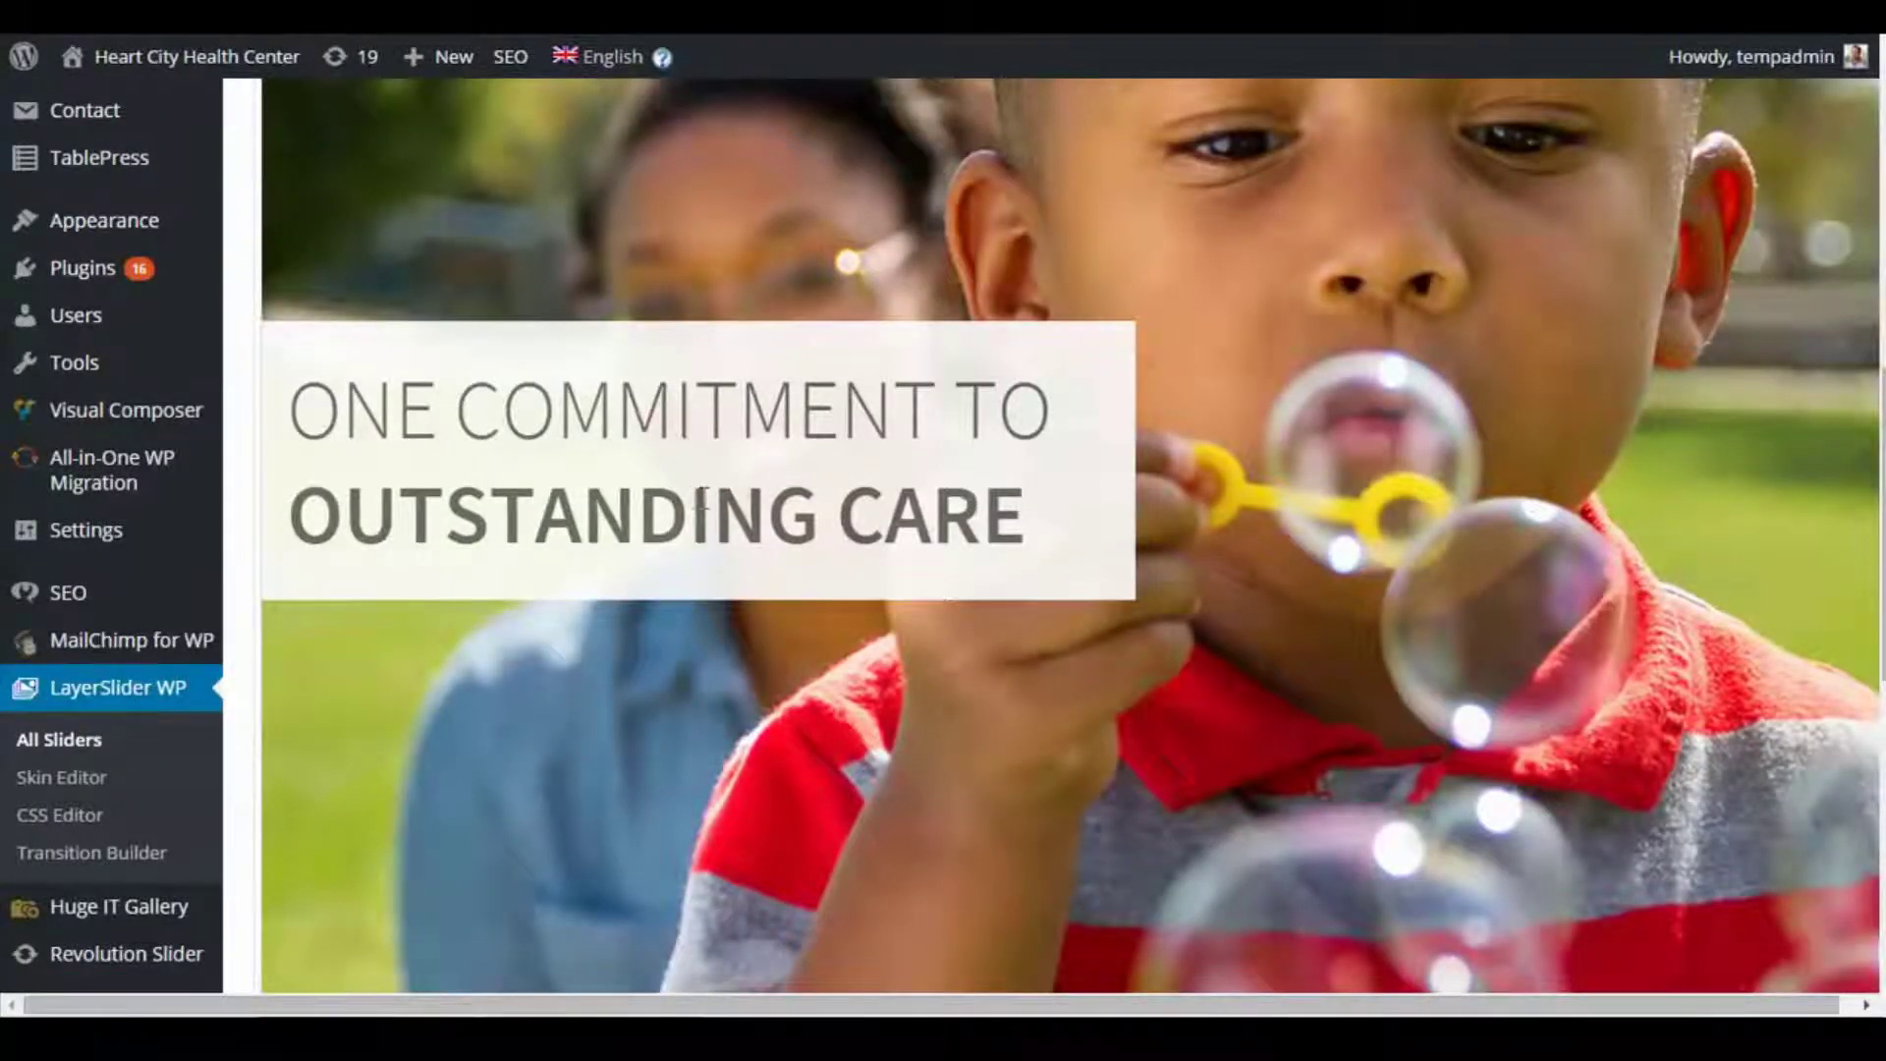
pyautogui.scroll(-8, 708, 511)
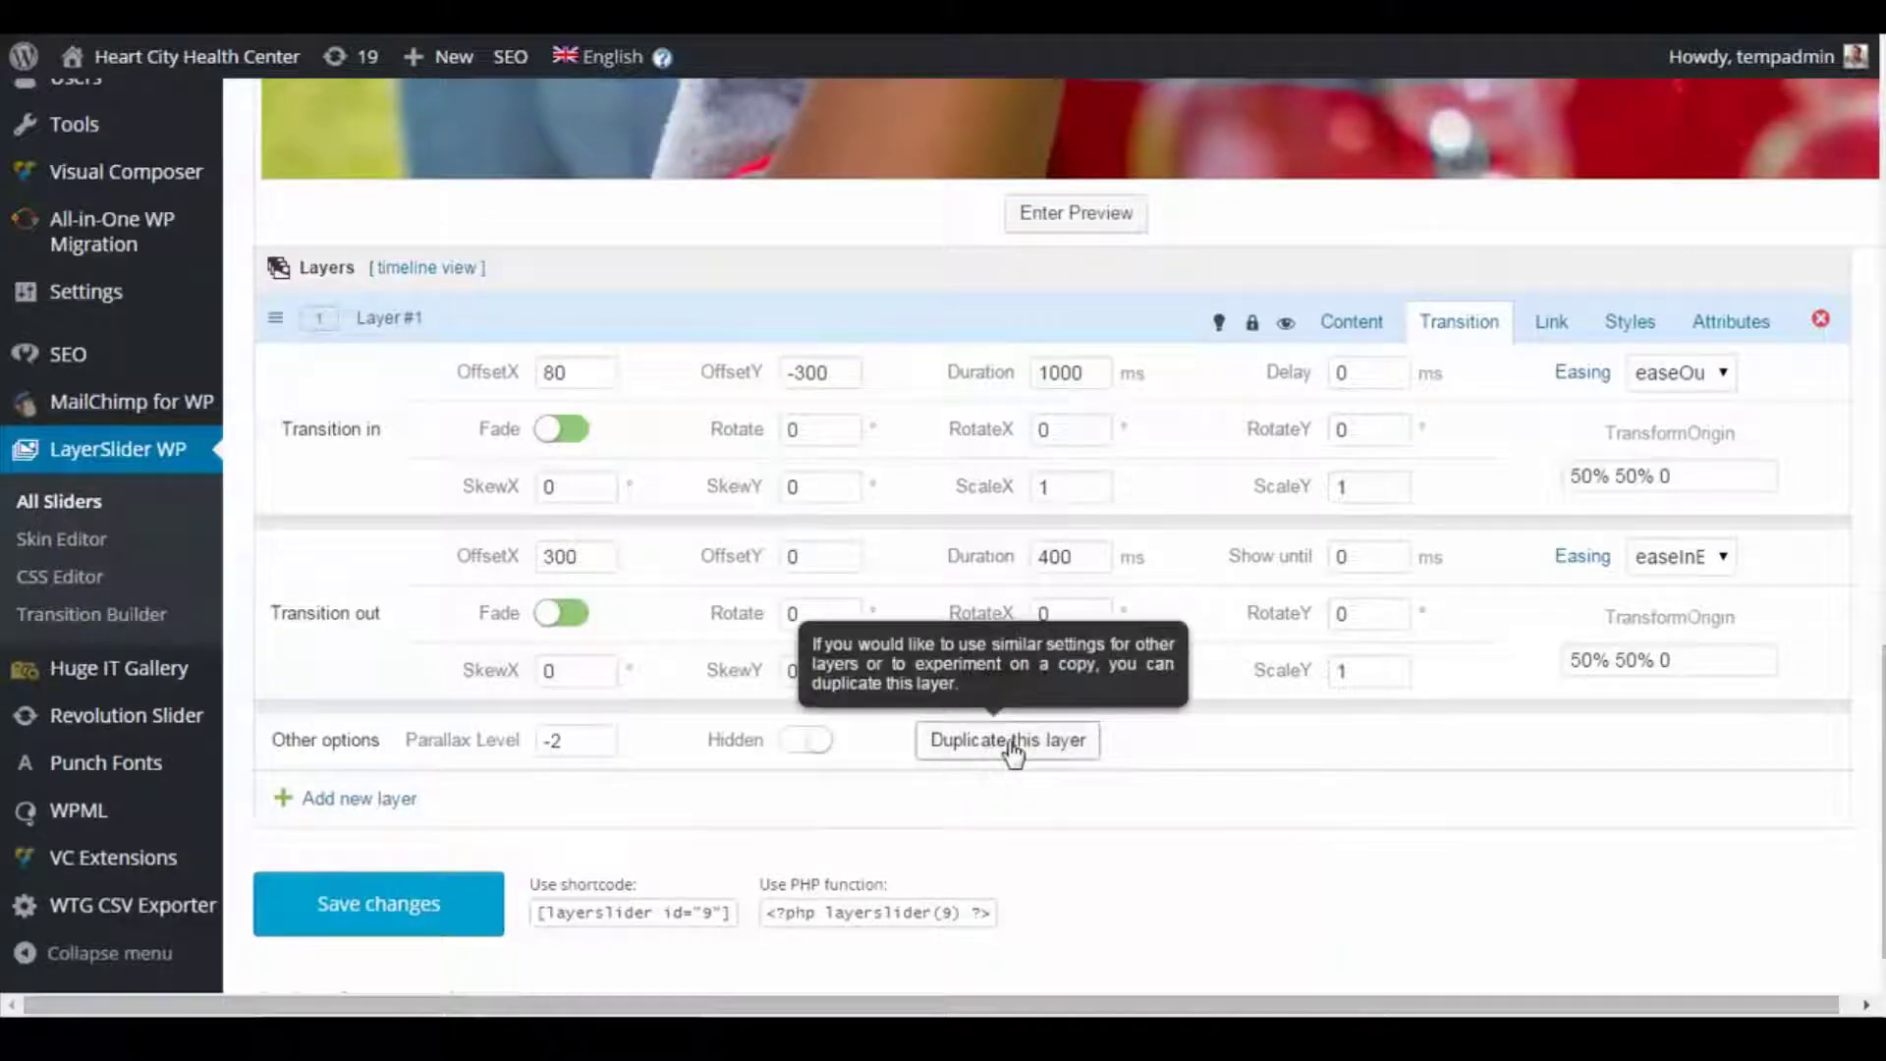
pyautogui.scroll(8, 708, 786)
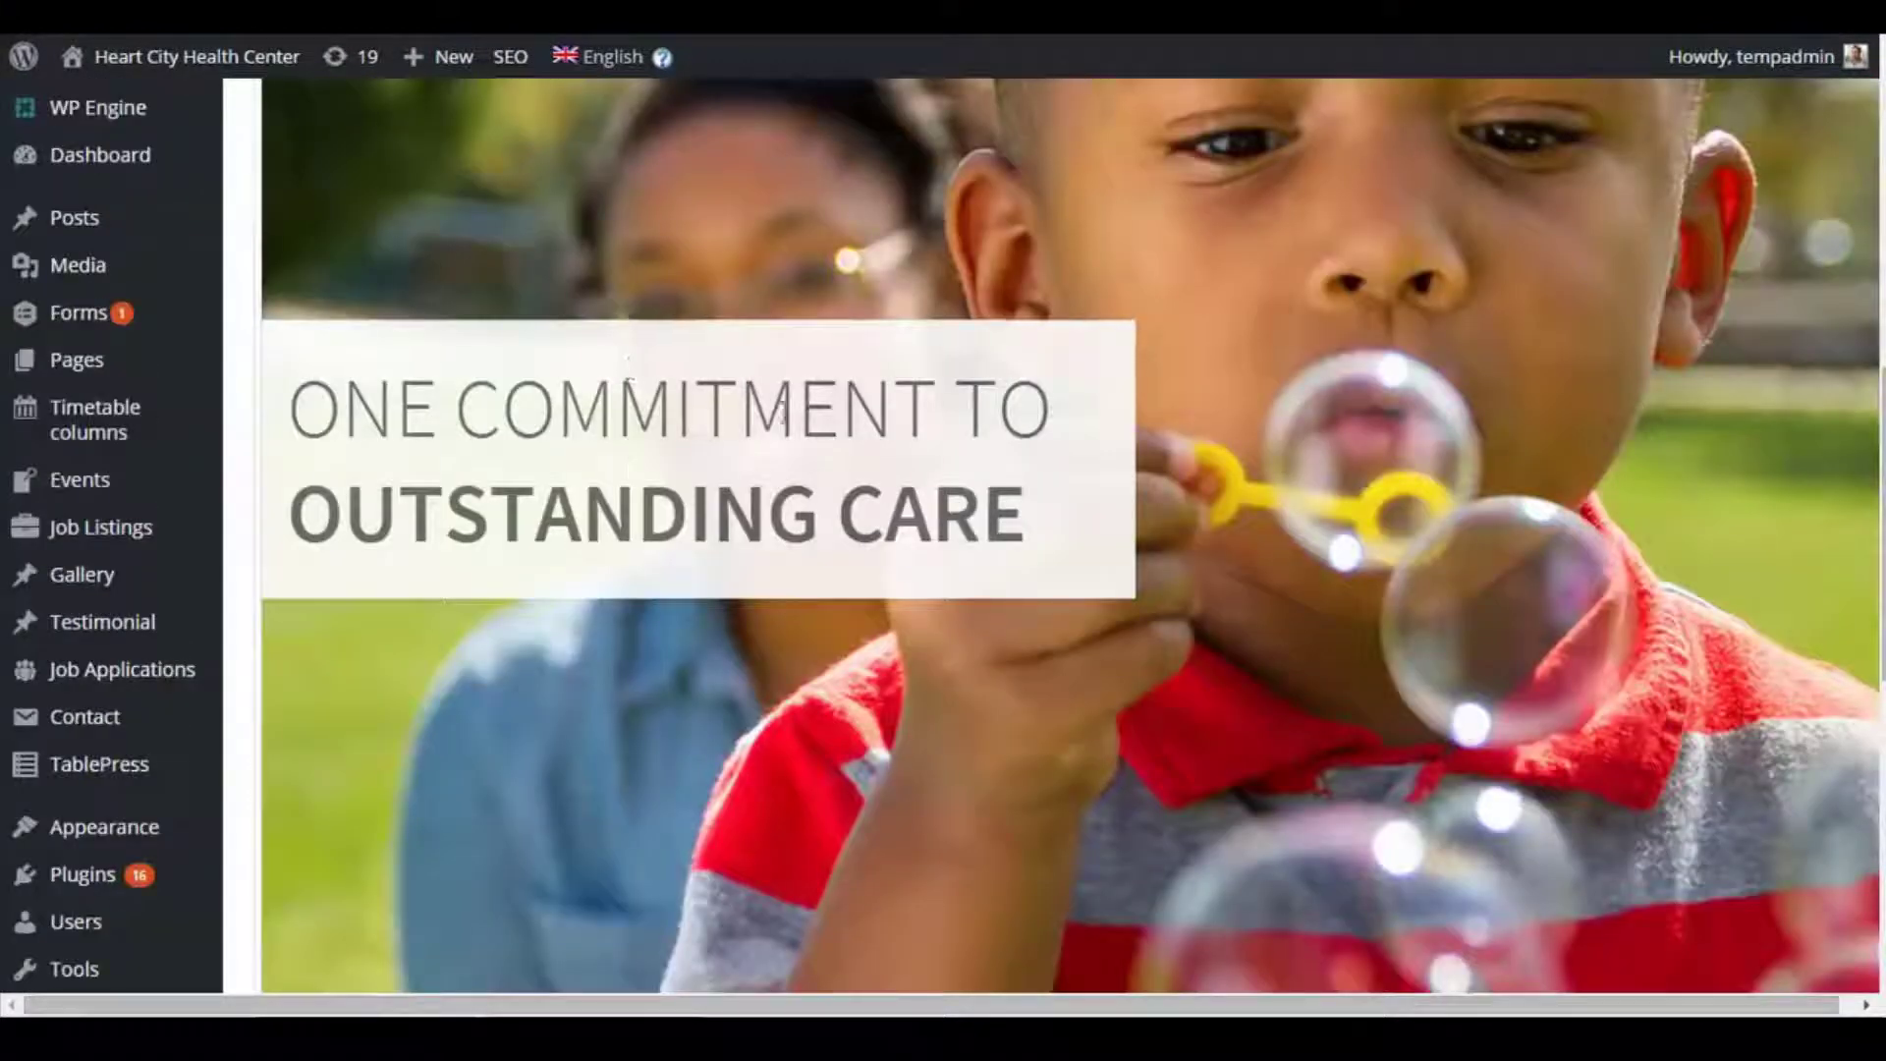
pyautogui.scroll(-5, 786, 658)
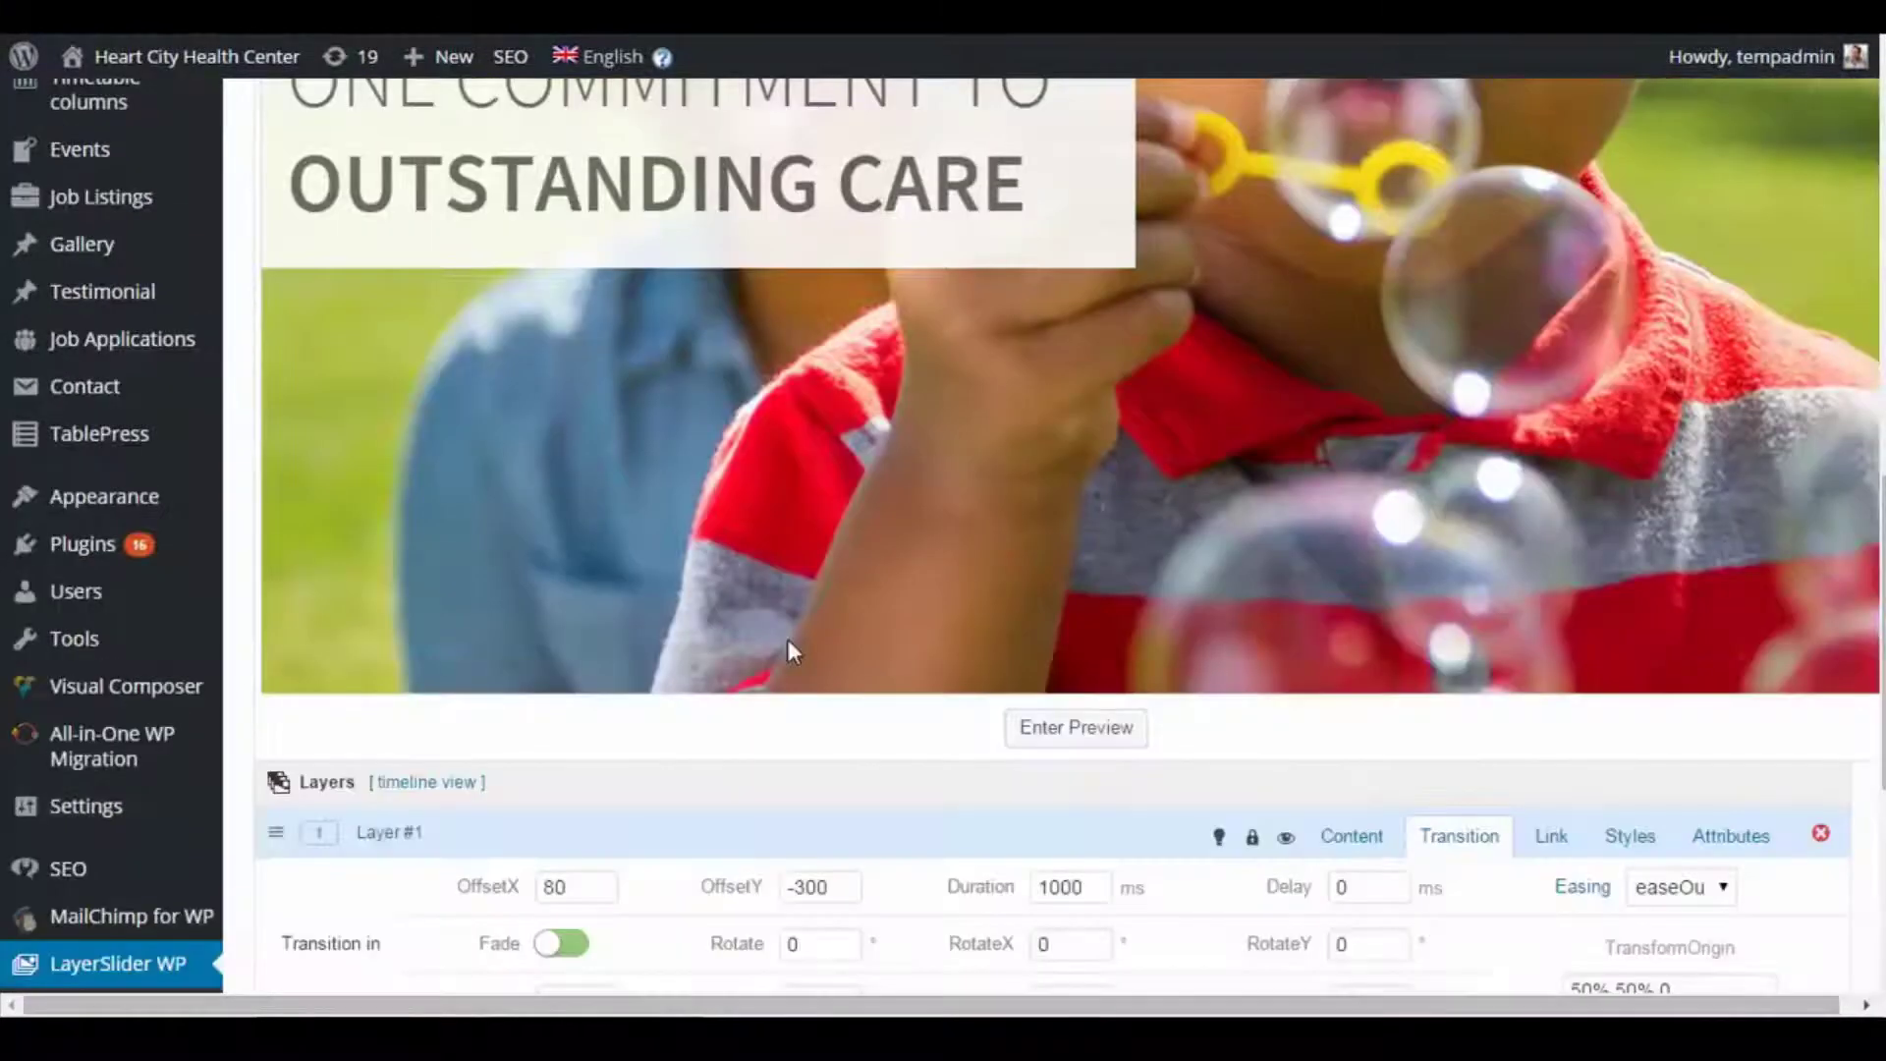
pyautogui.click(1339, 774)
pyautogui.scroll(-4, 994, 720)
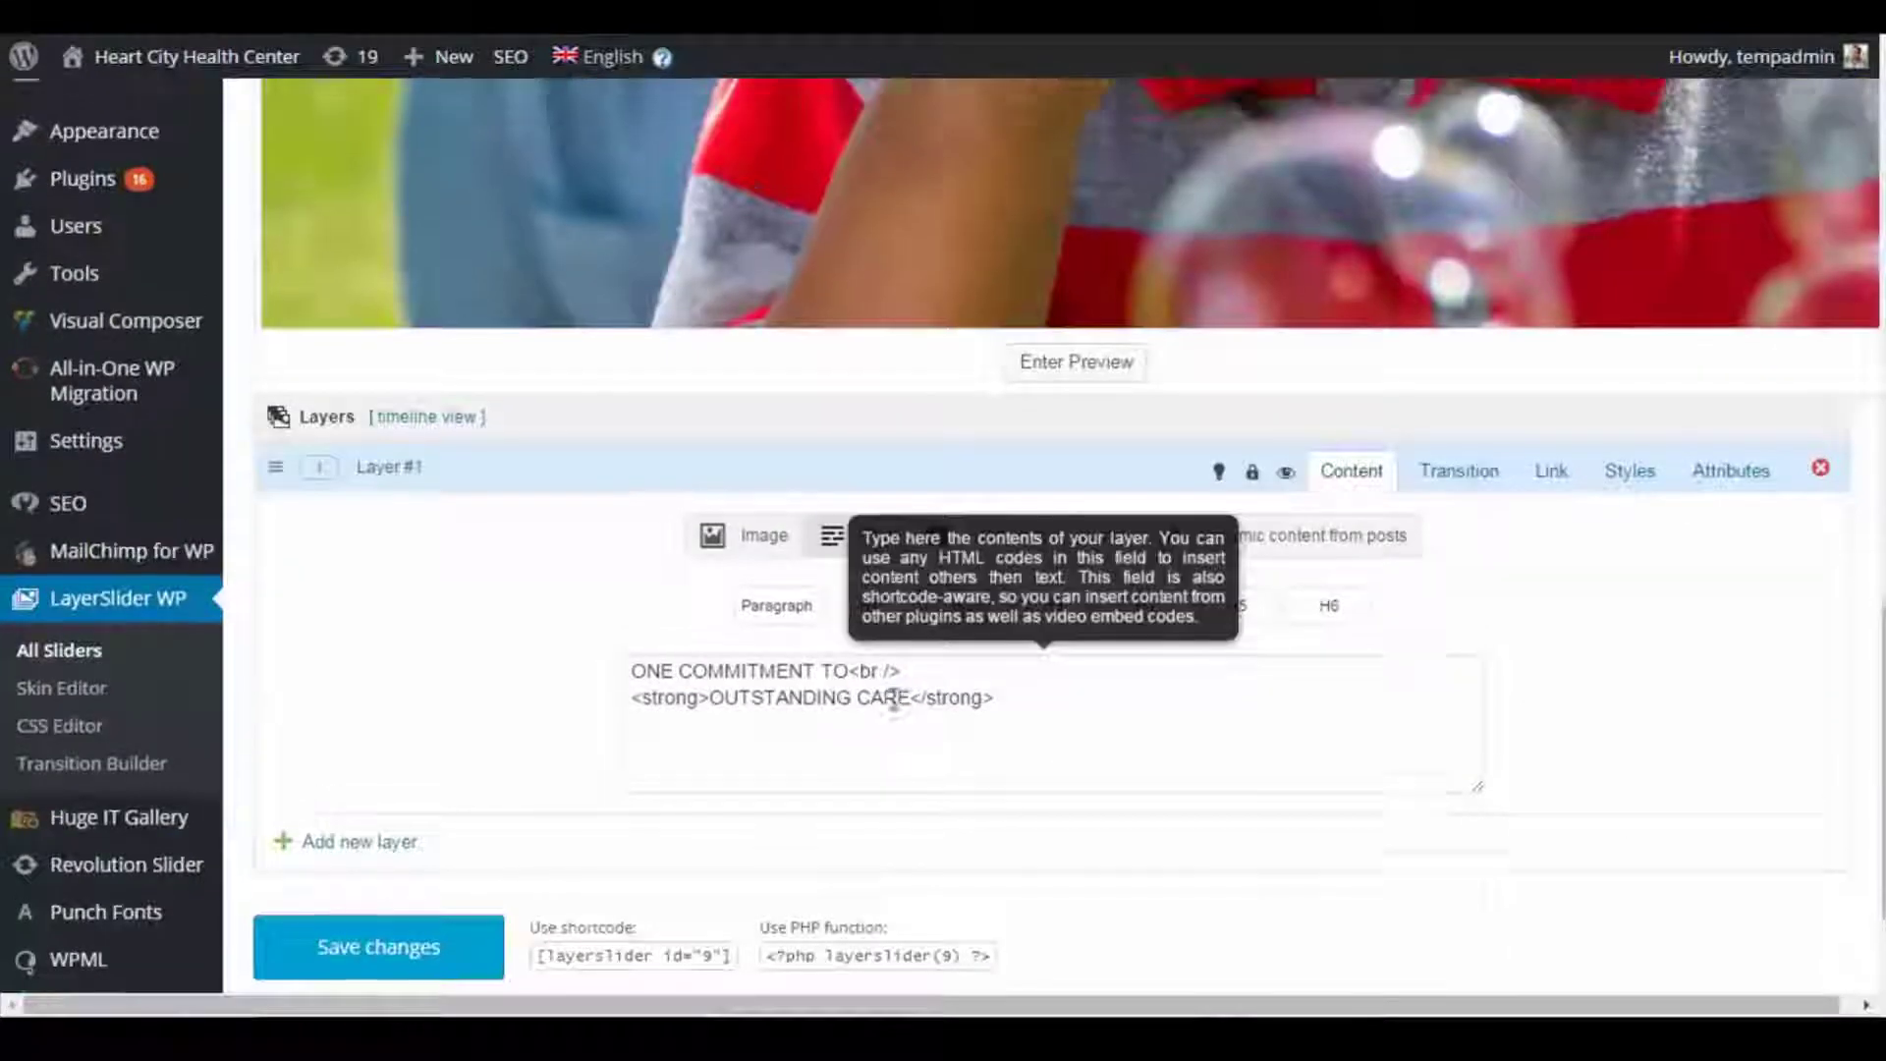
pyautogui.scroll(10, 888, 700)
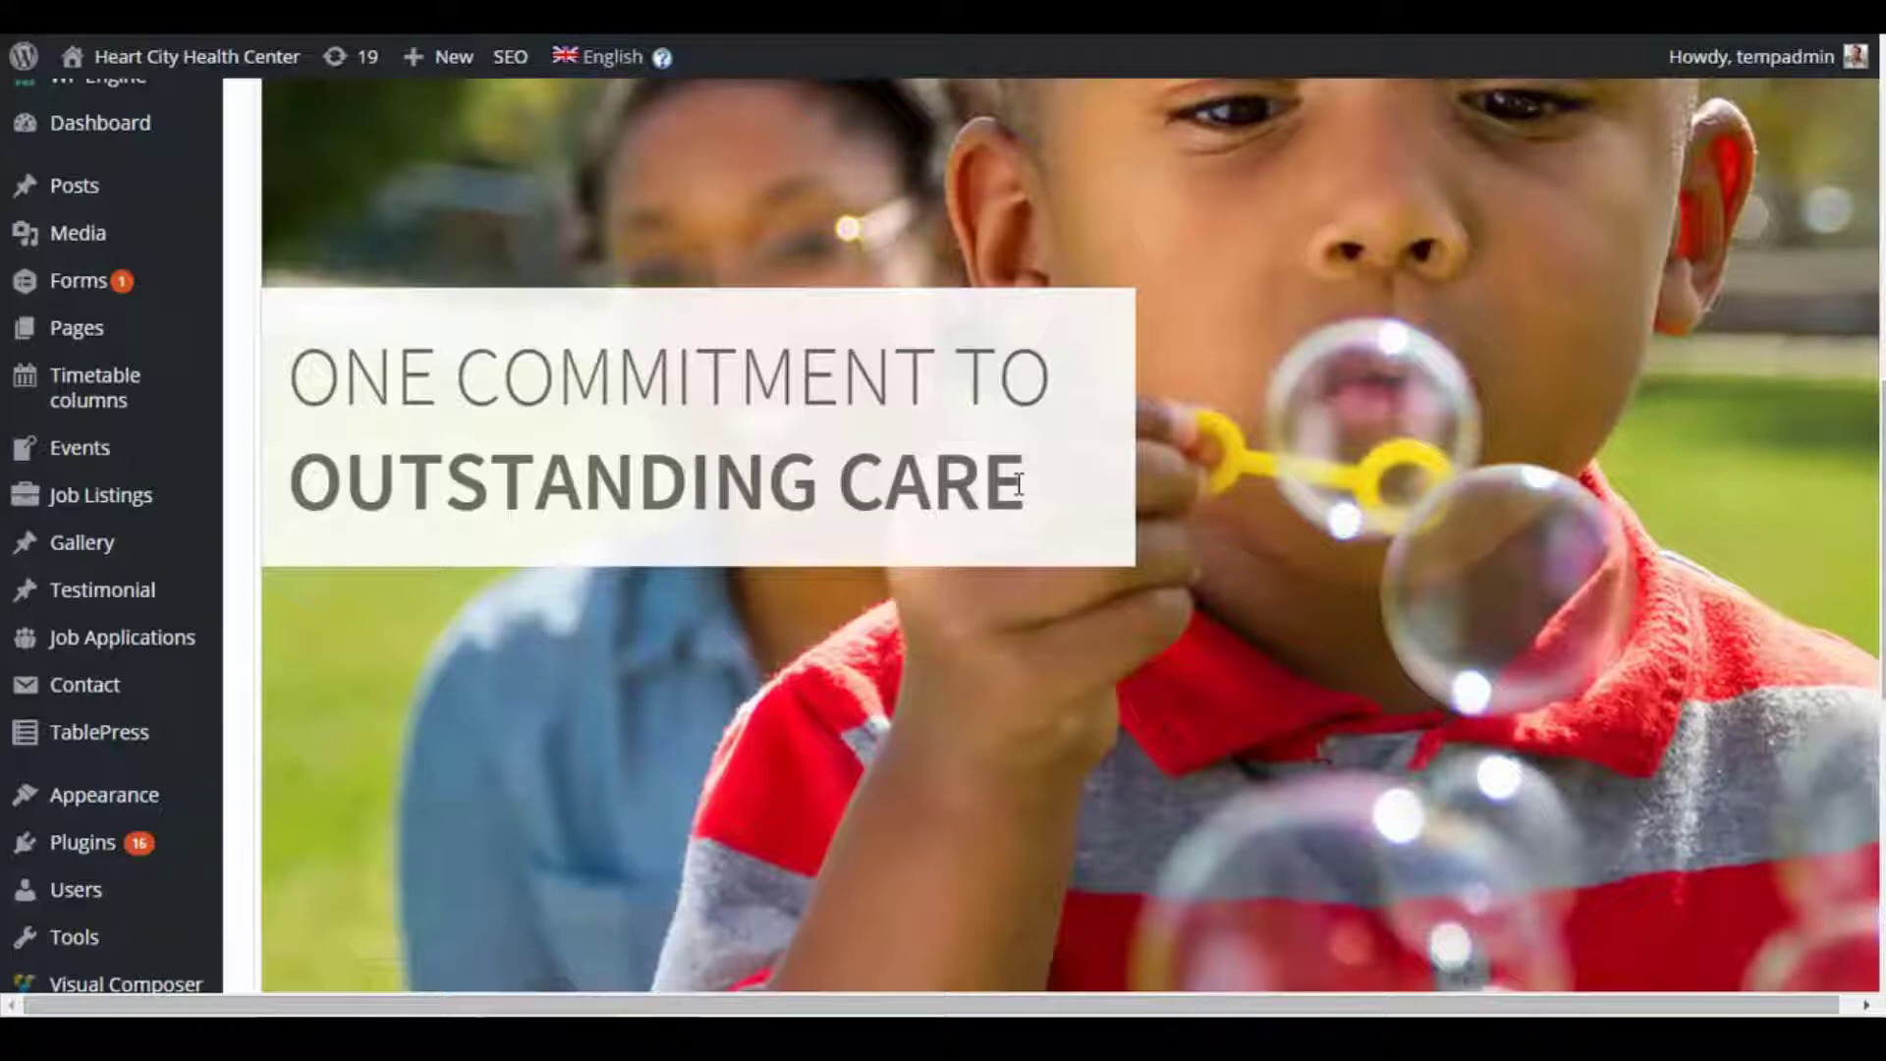
pyautogui.scroll(-8, 413, 631)
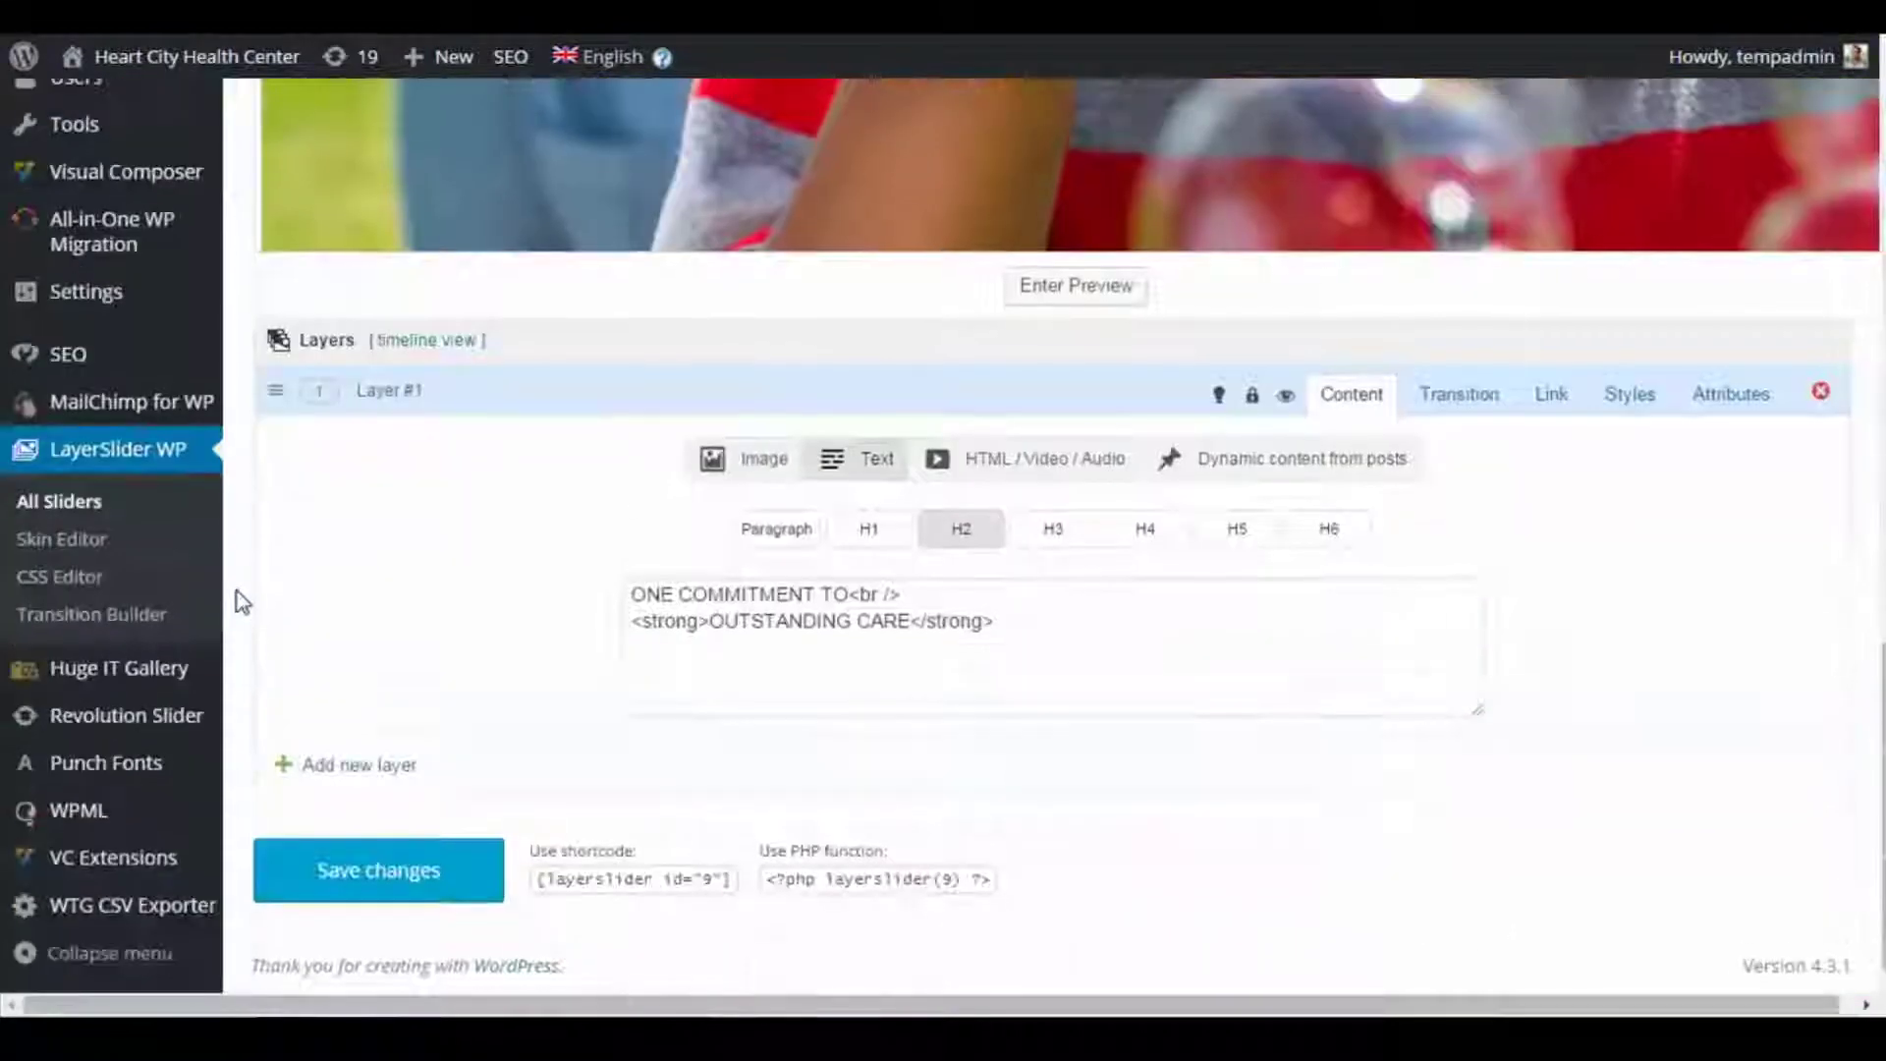